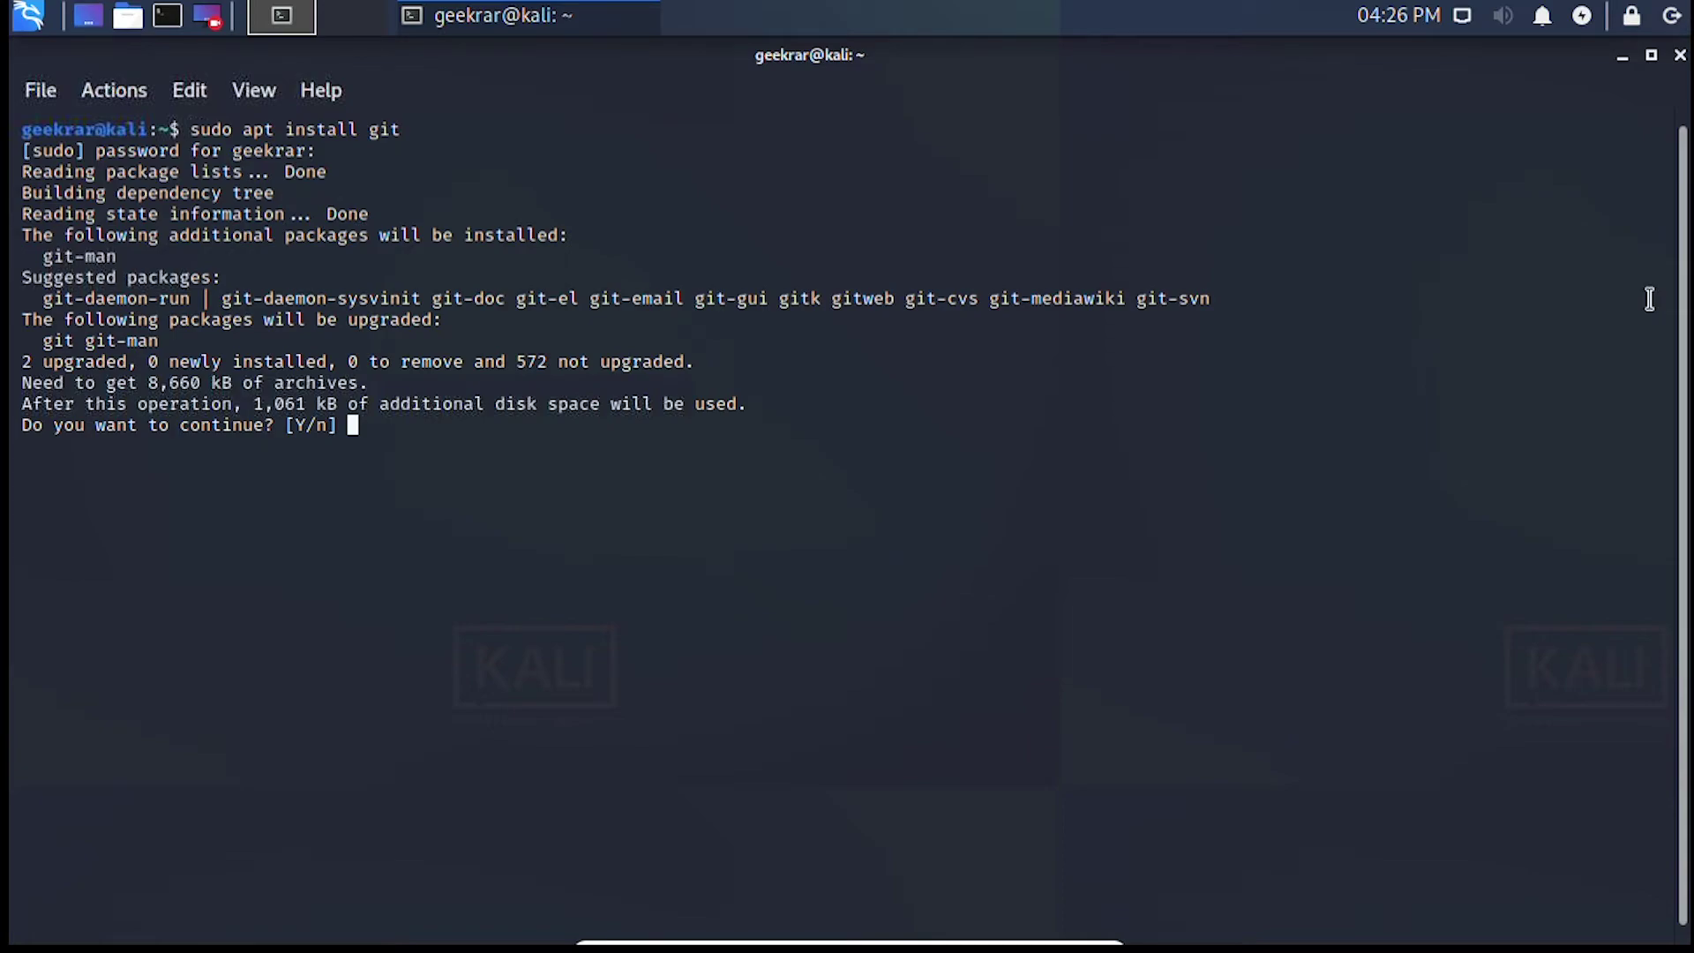
- Answer y at apt's continue prompt to confirm installing the git packages
type("y")
key("Return")
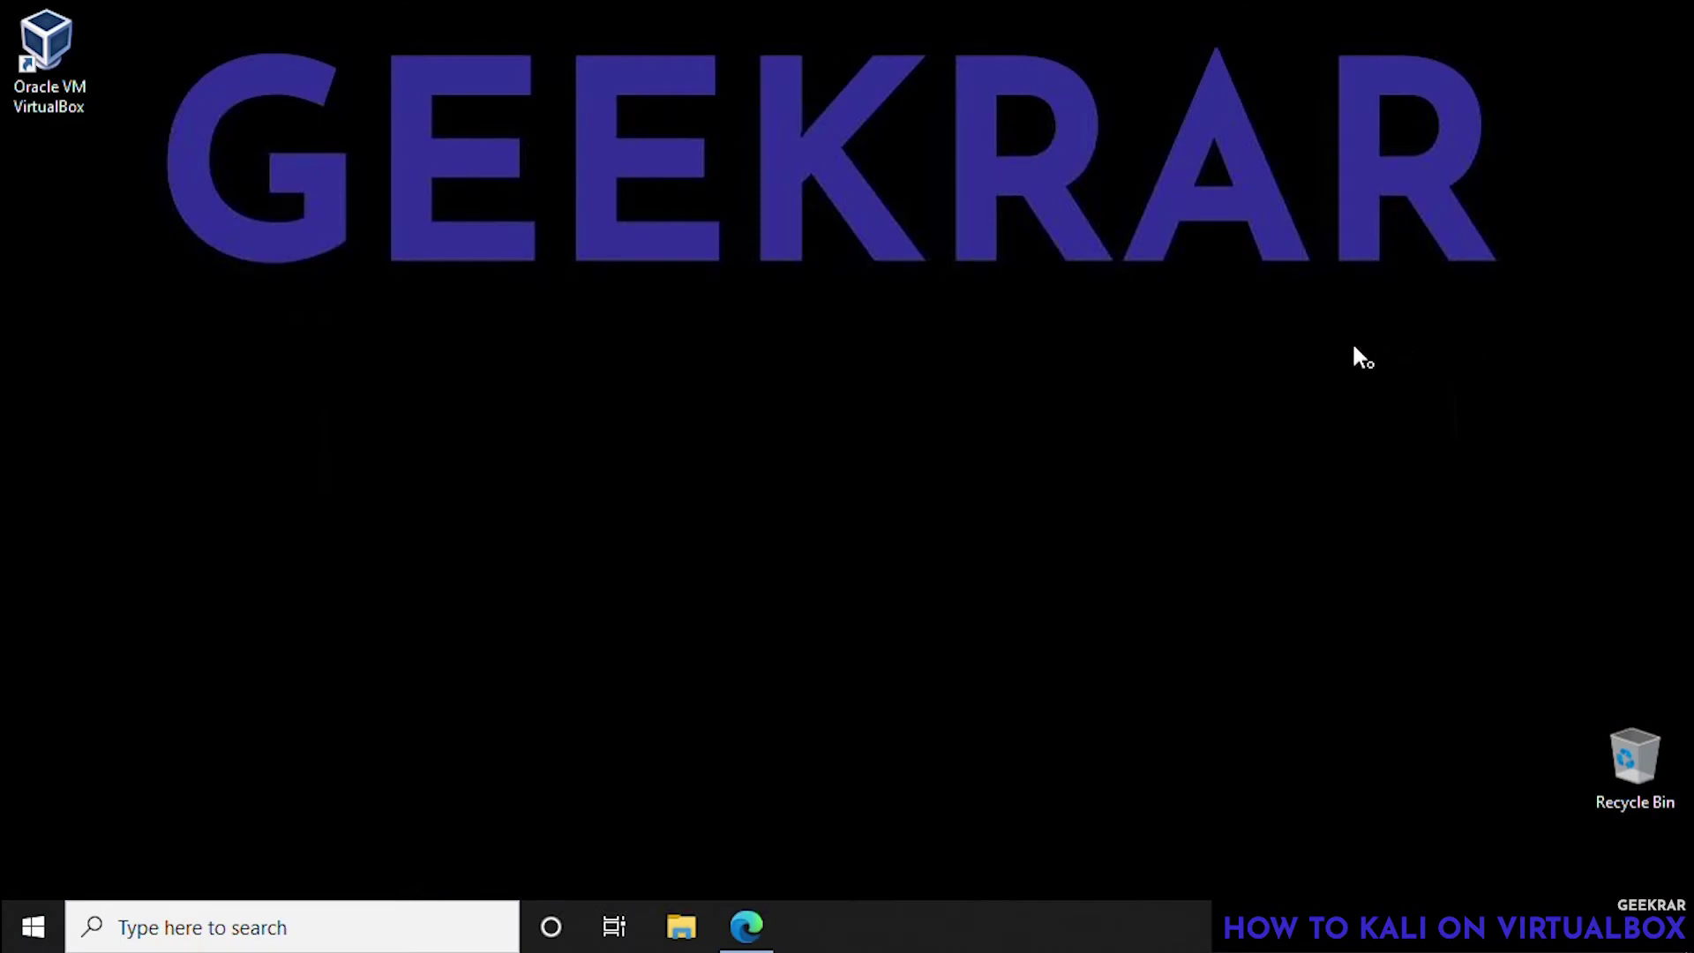
- Search 'kali linux' in Edge and open the official kali.org website
left_click(746, 934)
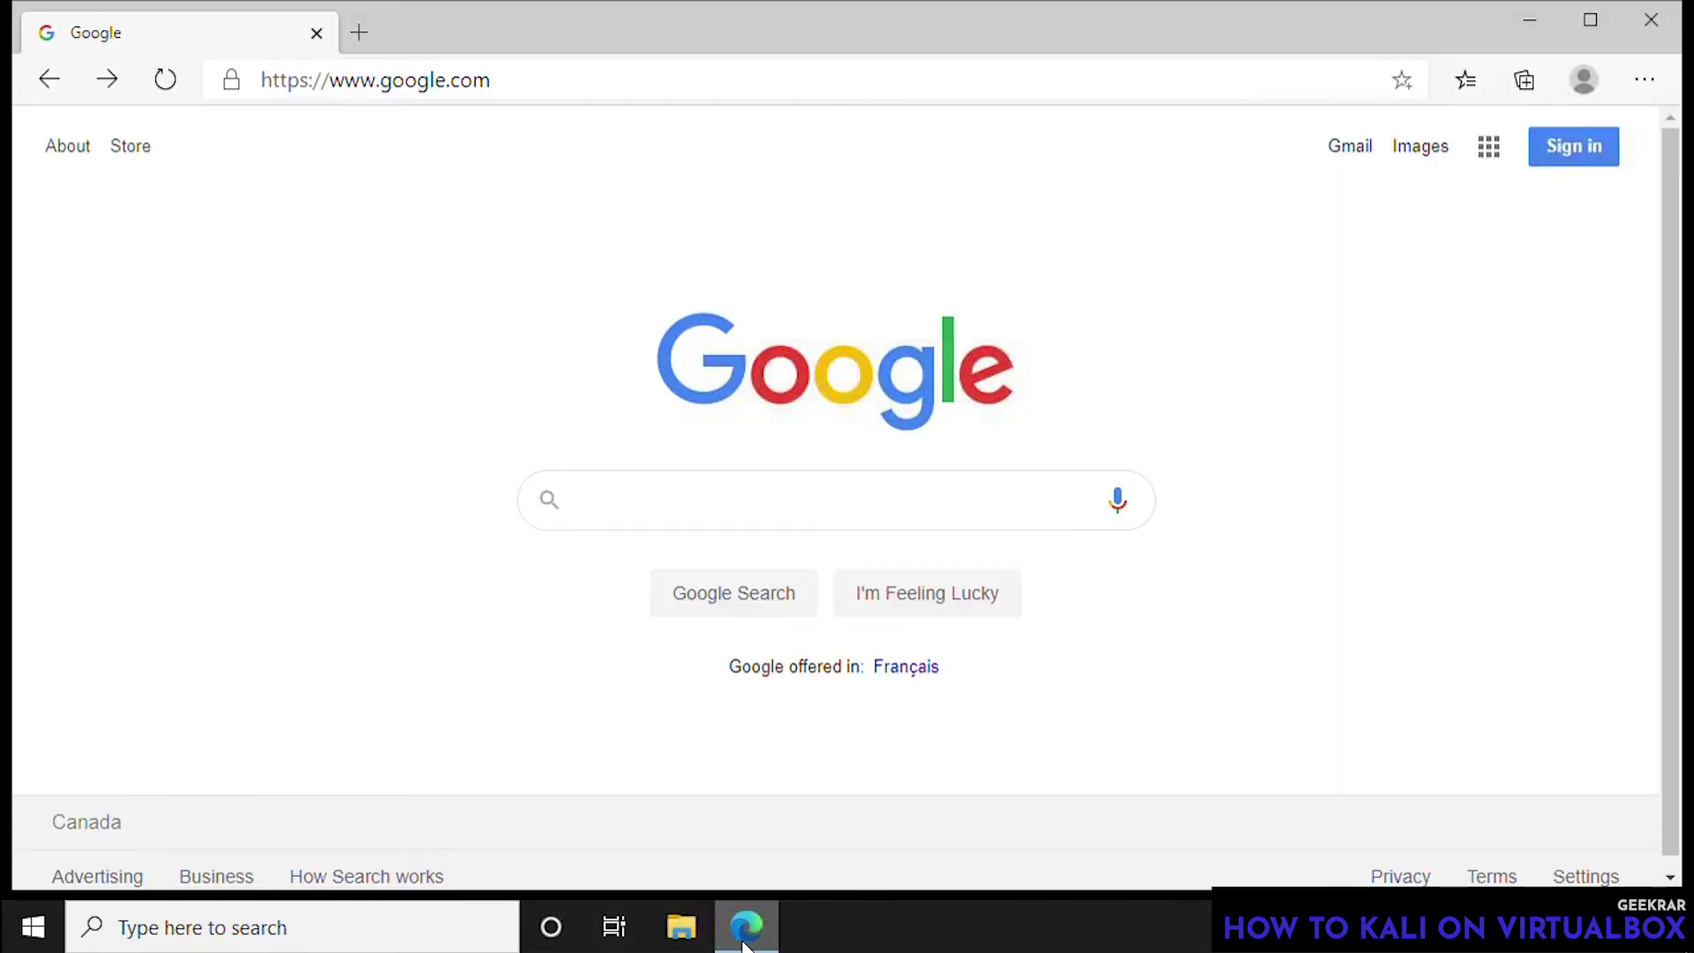
type("kali linux")
key("Return")
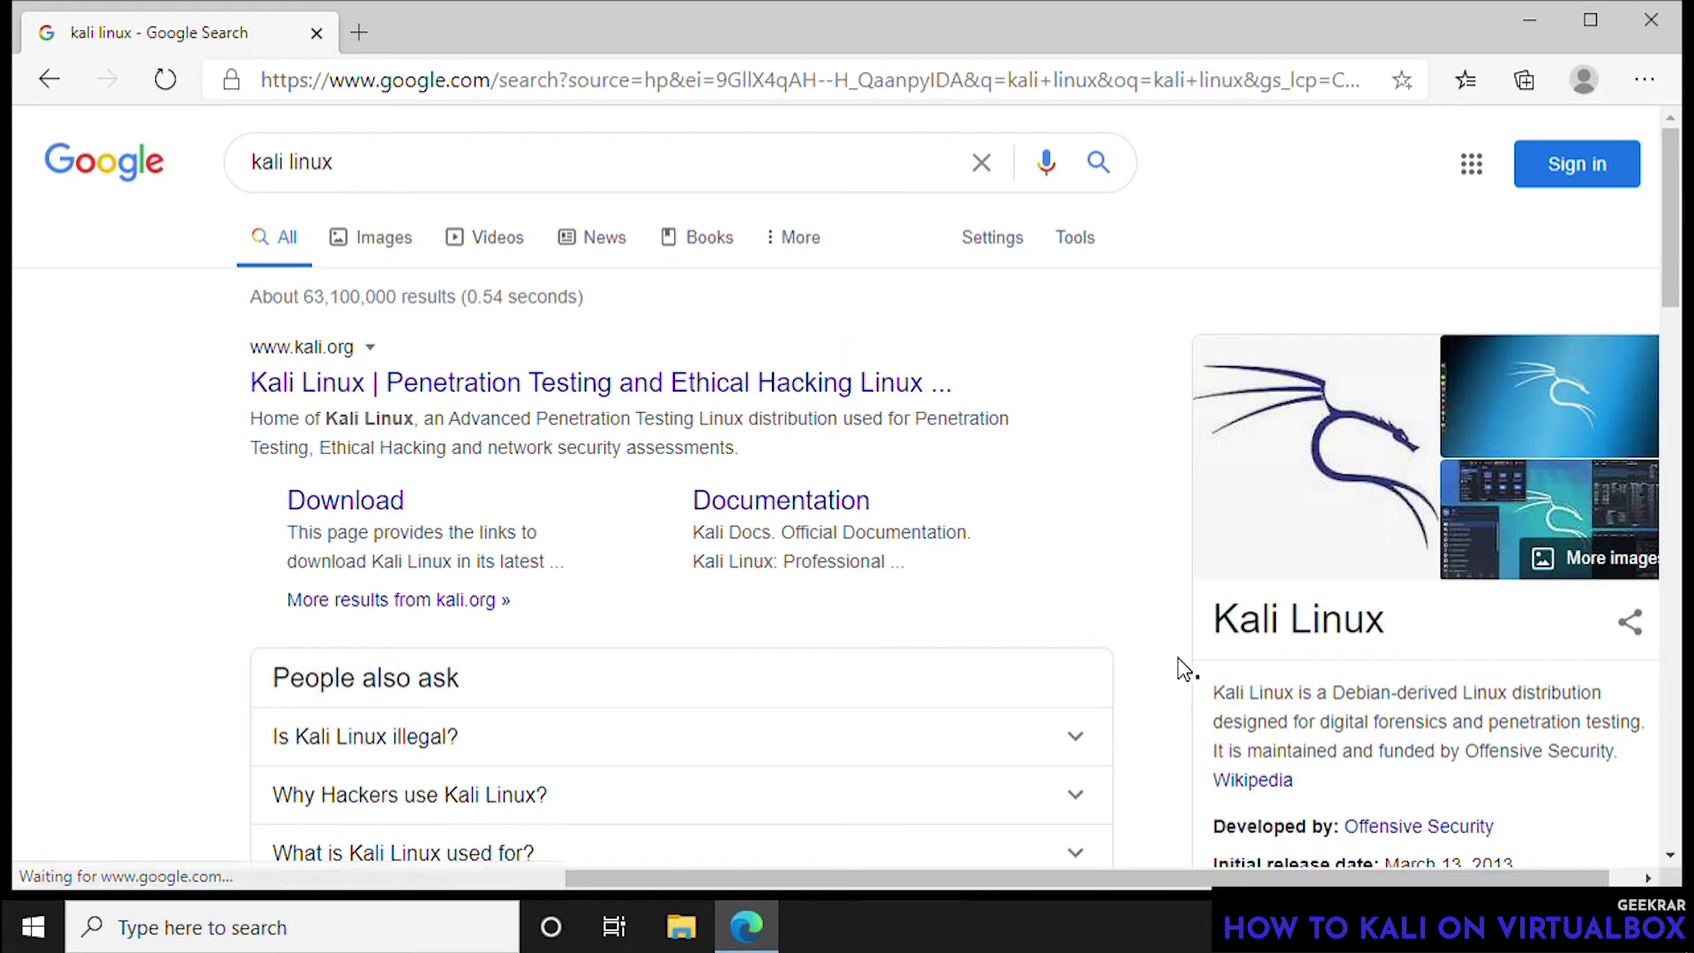
left_click(788, 389)
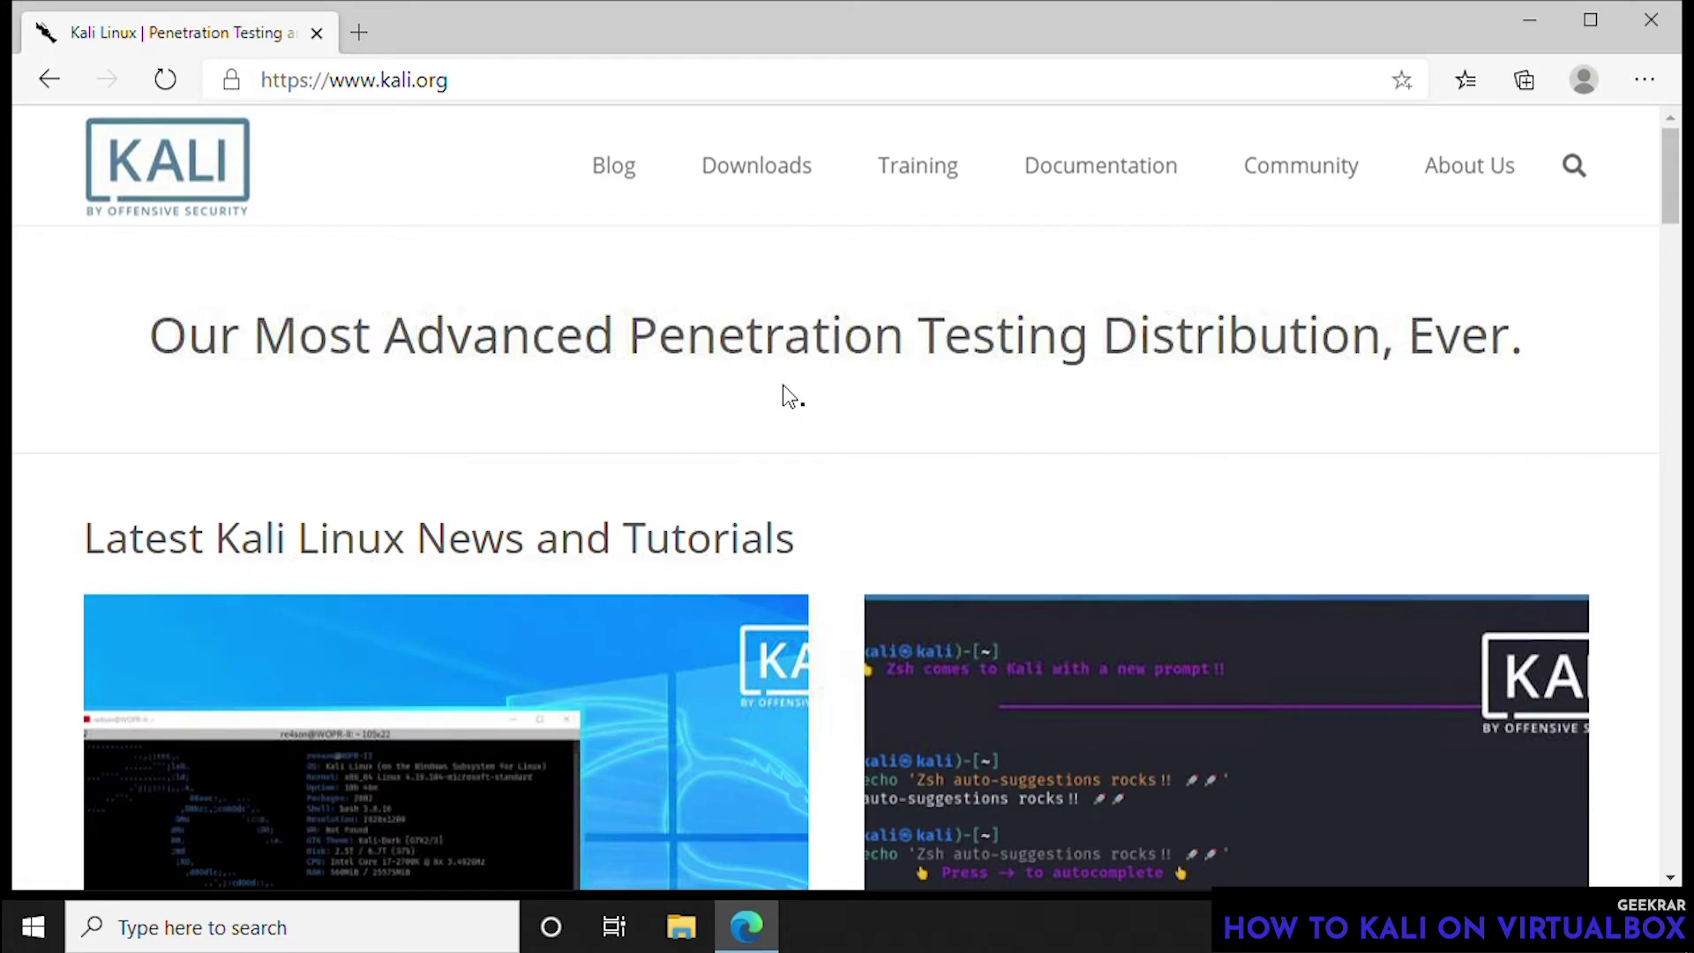
- Download the Kali Linux 2020.3 64-bit installer ISO from the Downloads page
mouse_move(781, 181)
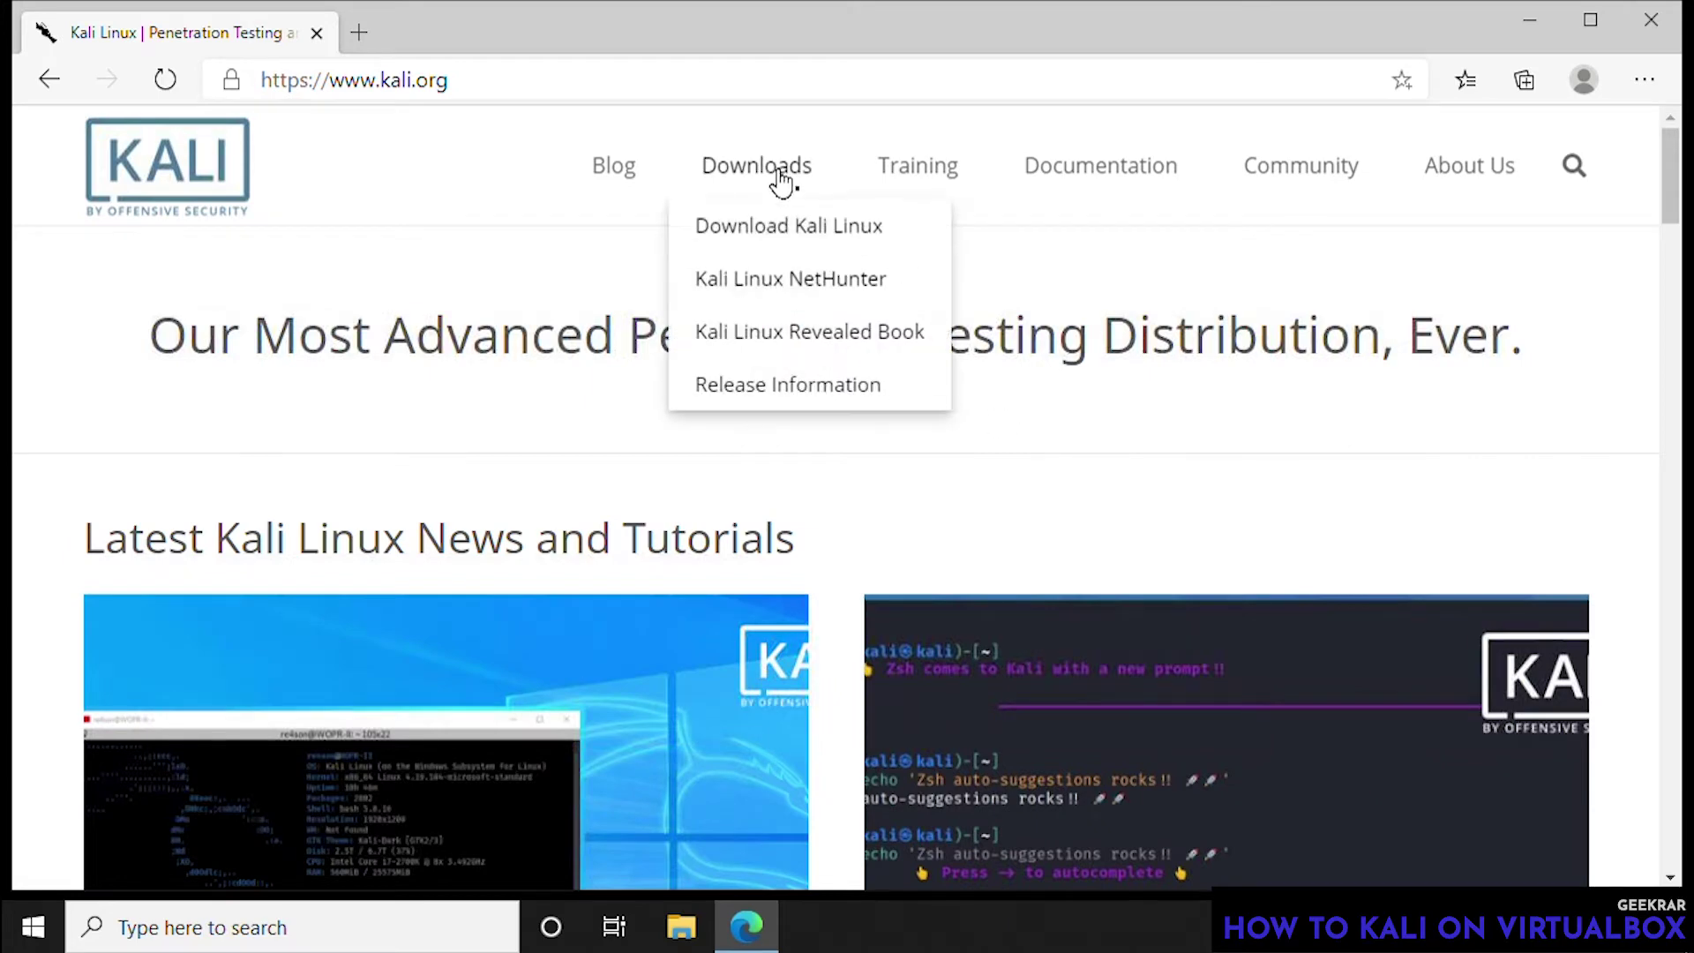
left_click(765, 243)
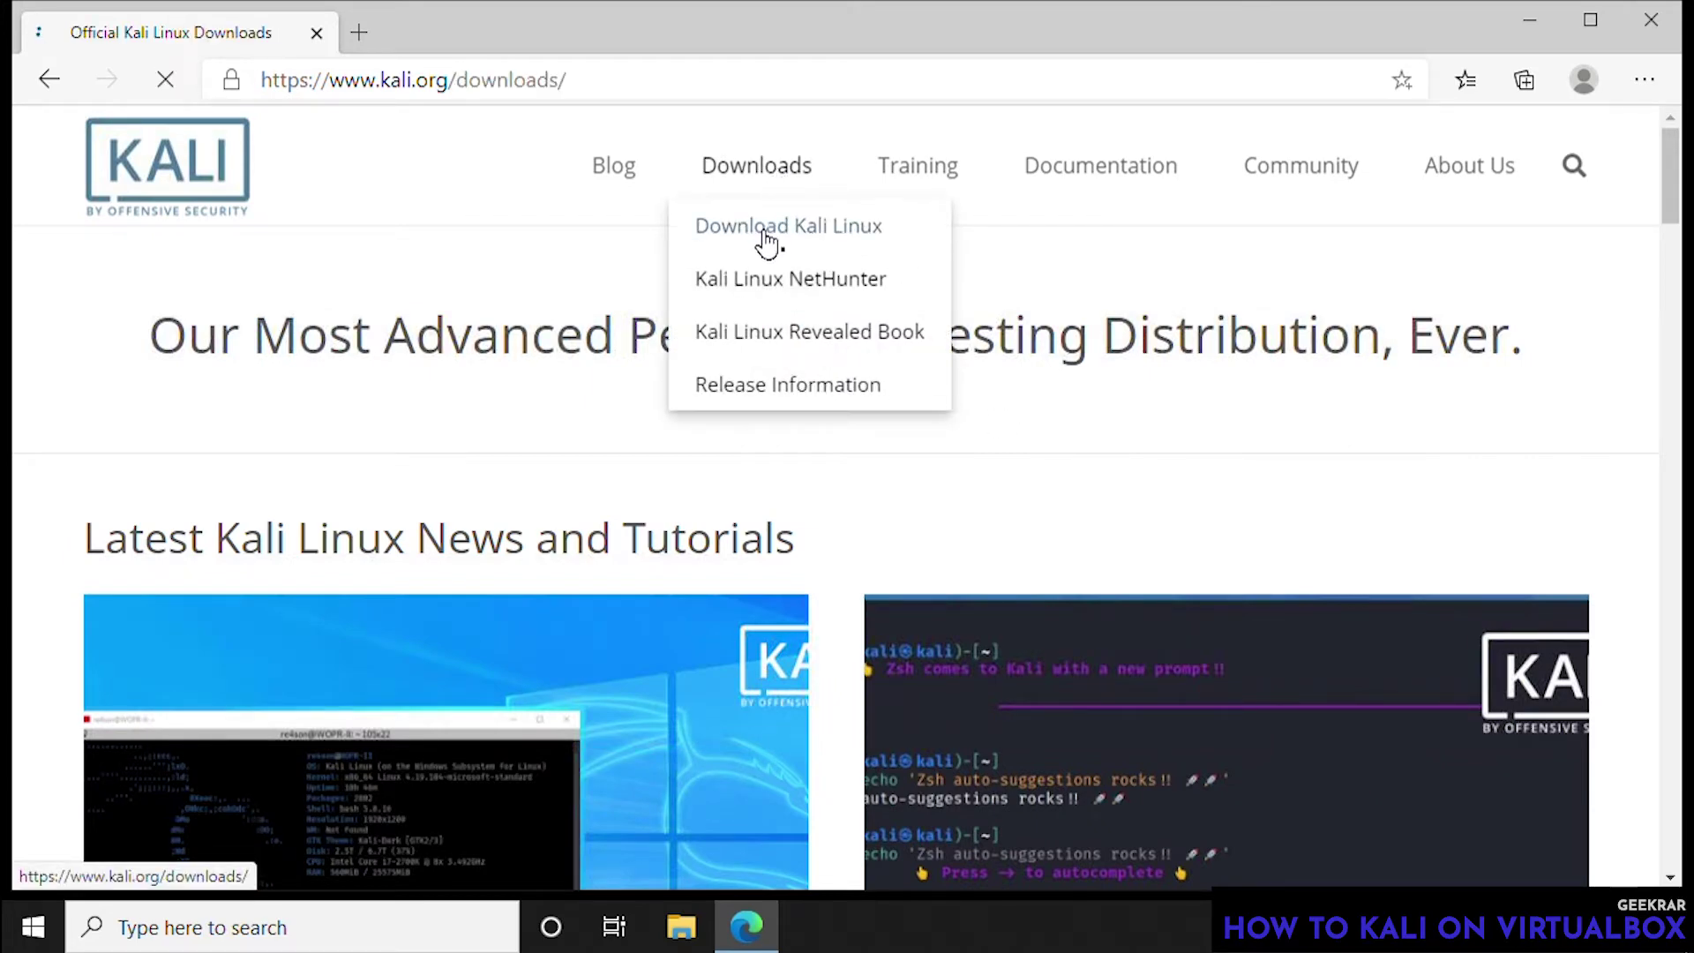
scroll(1156, 381, "down", 2)
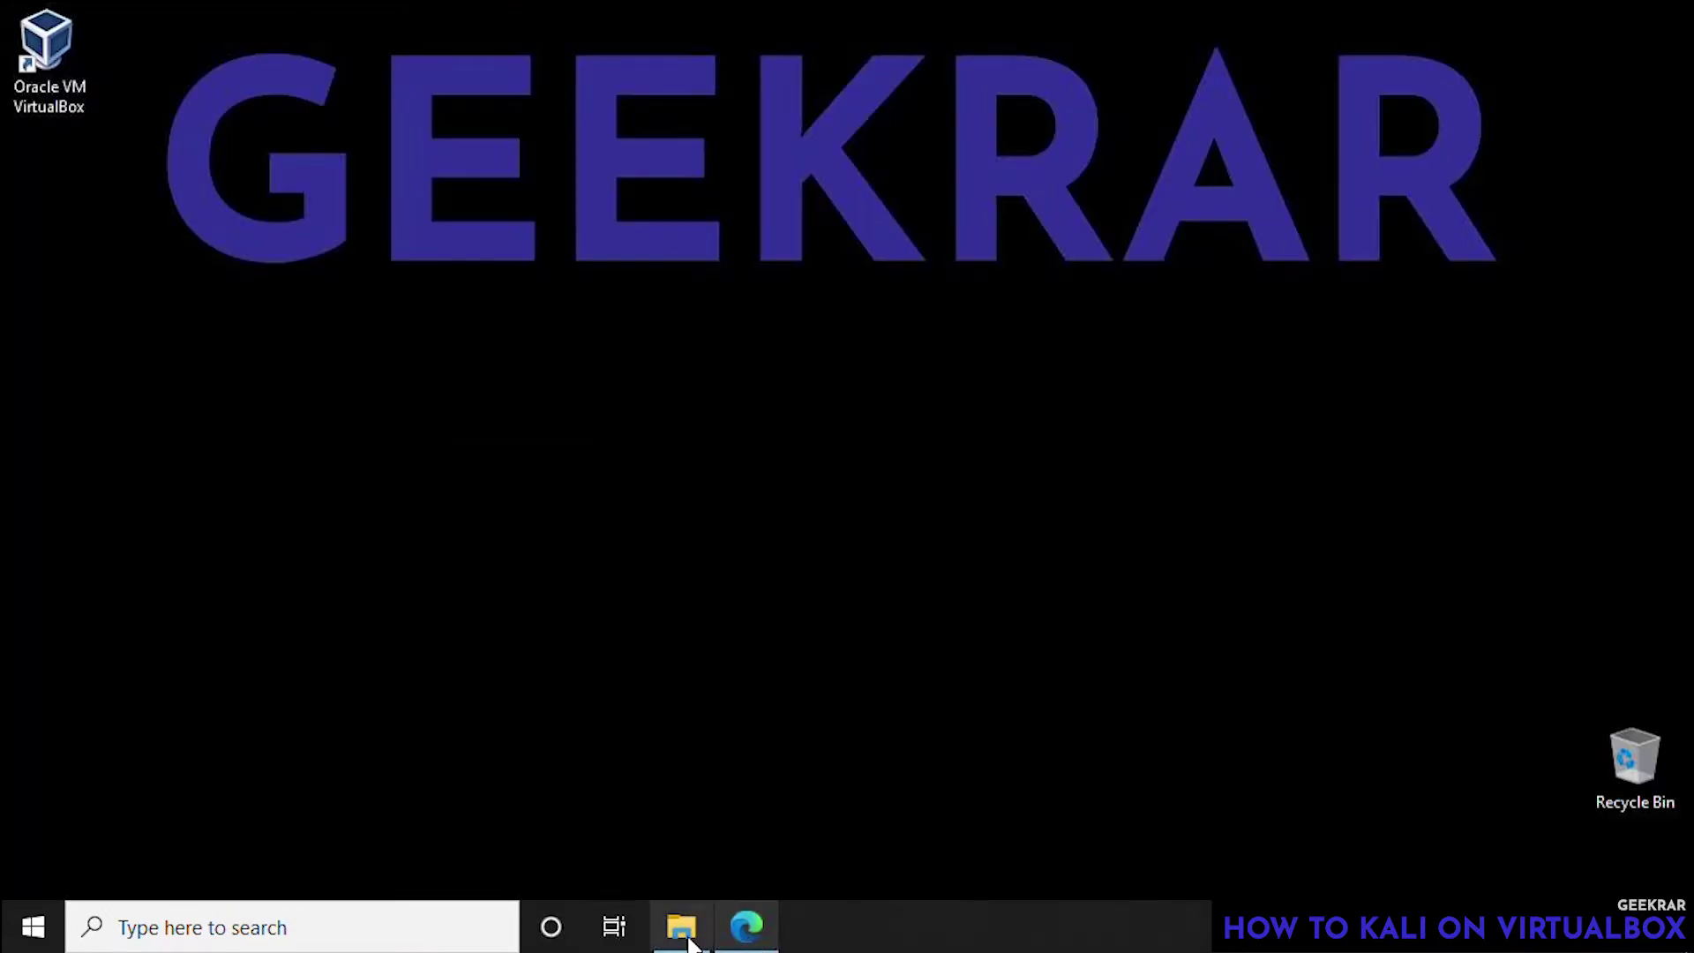
left_click(685, 939)
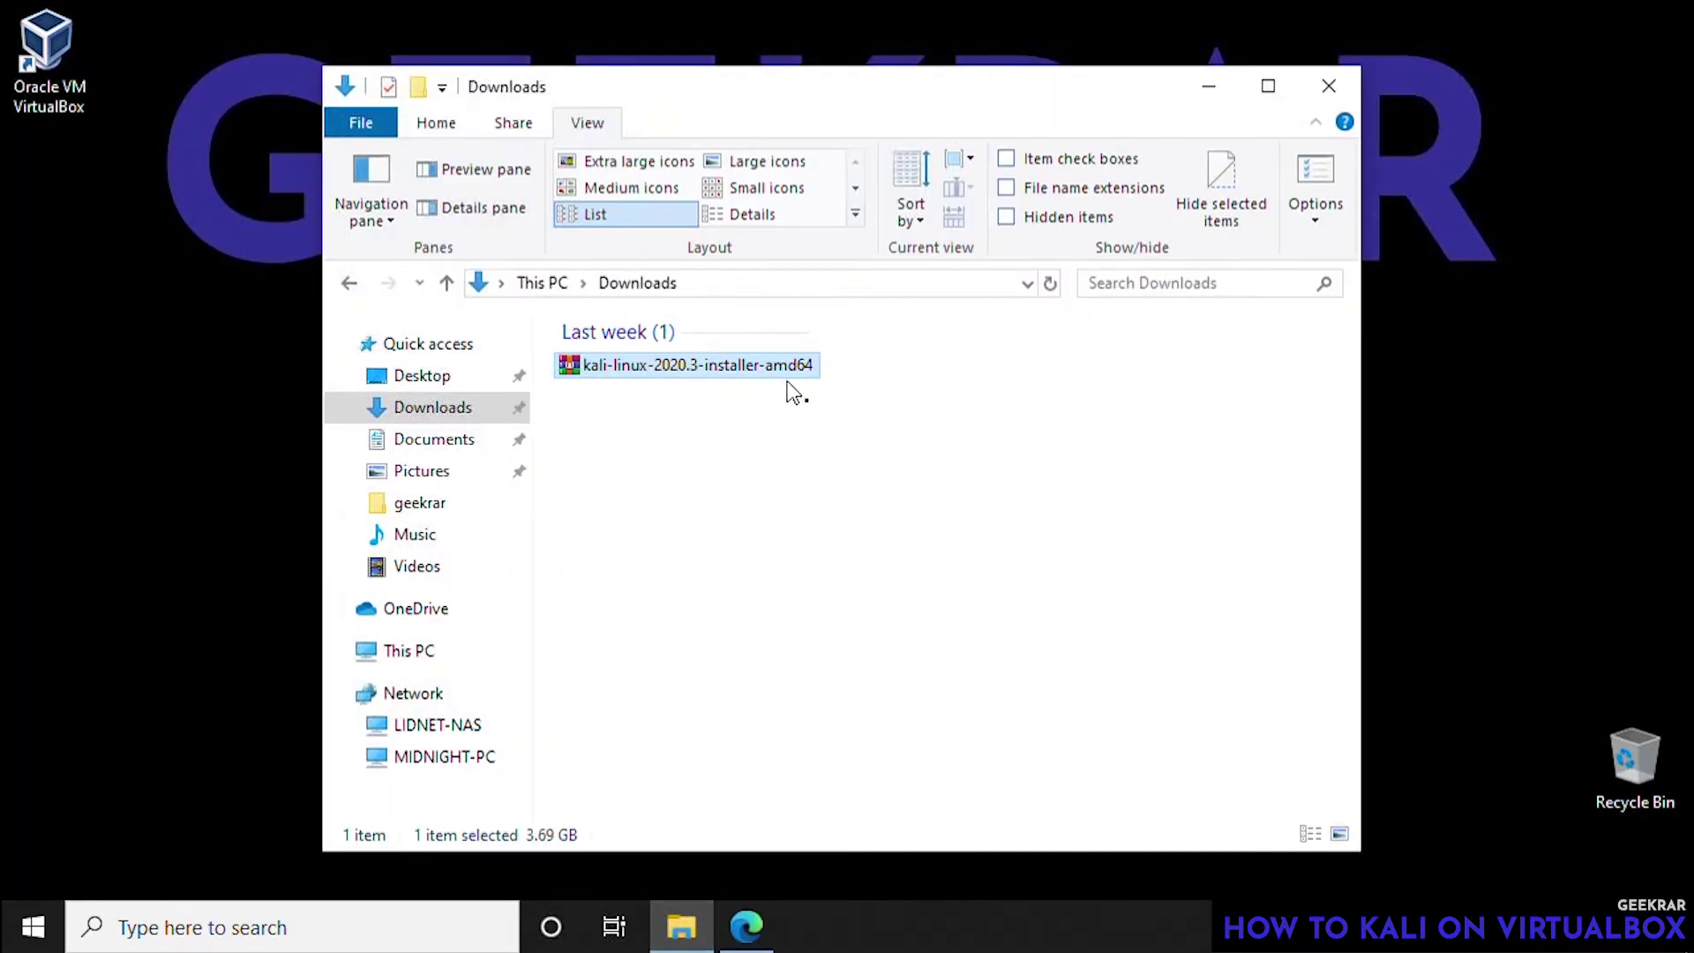
- Close the Downloads folder after confirming the kali-linux-2020.3-installer-amd64 ISO is there
left_click(1322, 78)
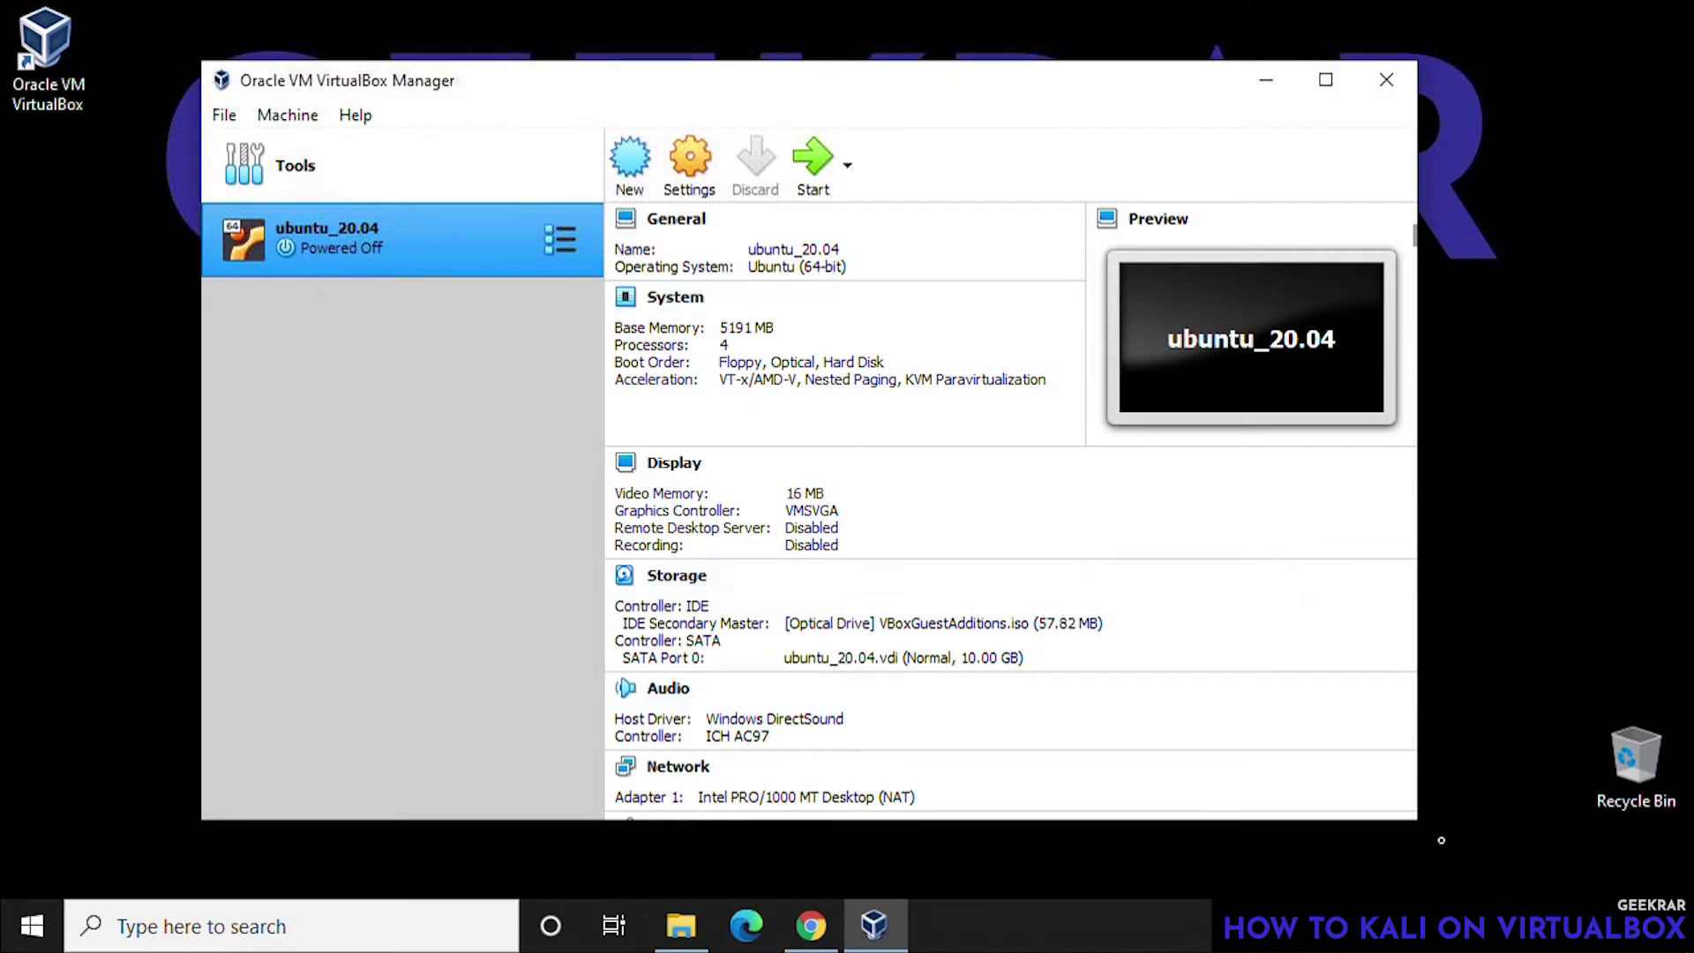
- Review the ubuntu_20.04 machine's details, then start a new virtual machine
scroll(1433, 834, "down", 3)
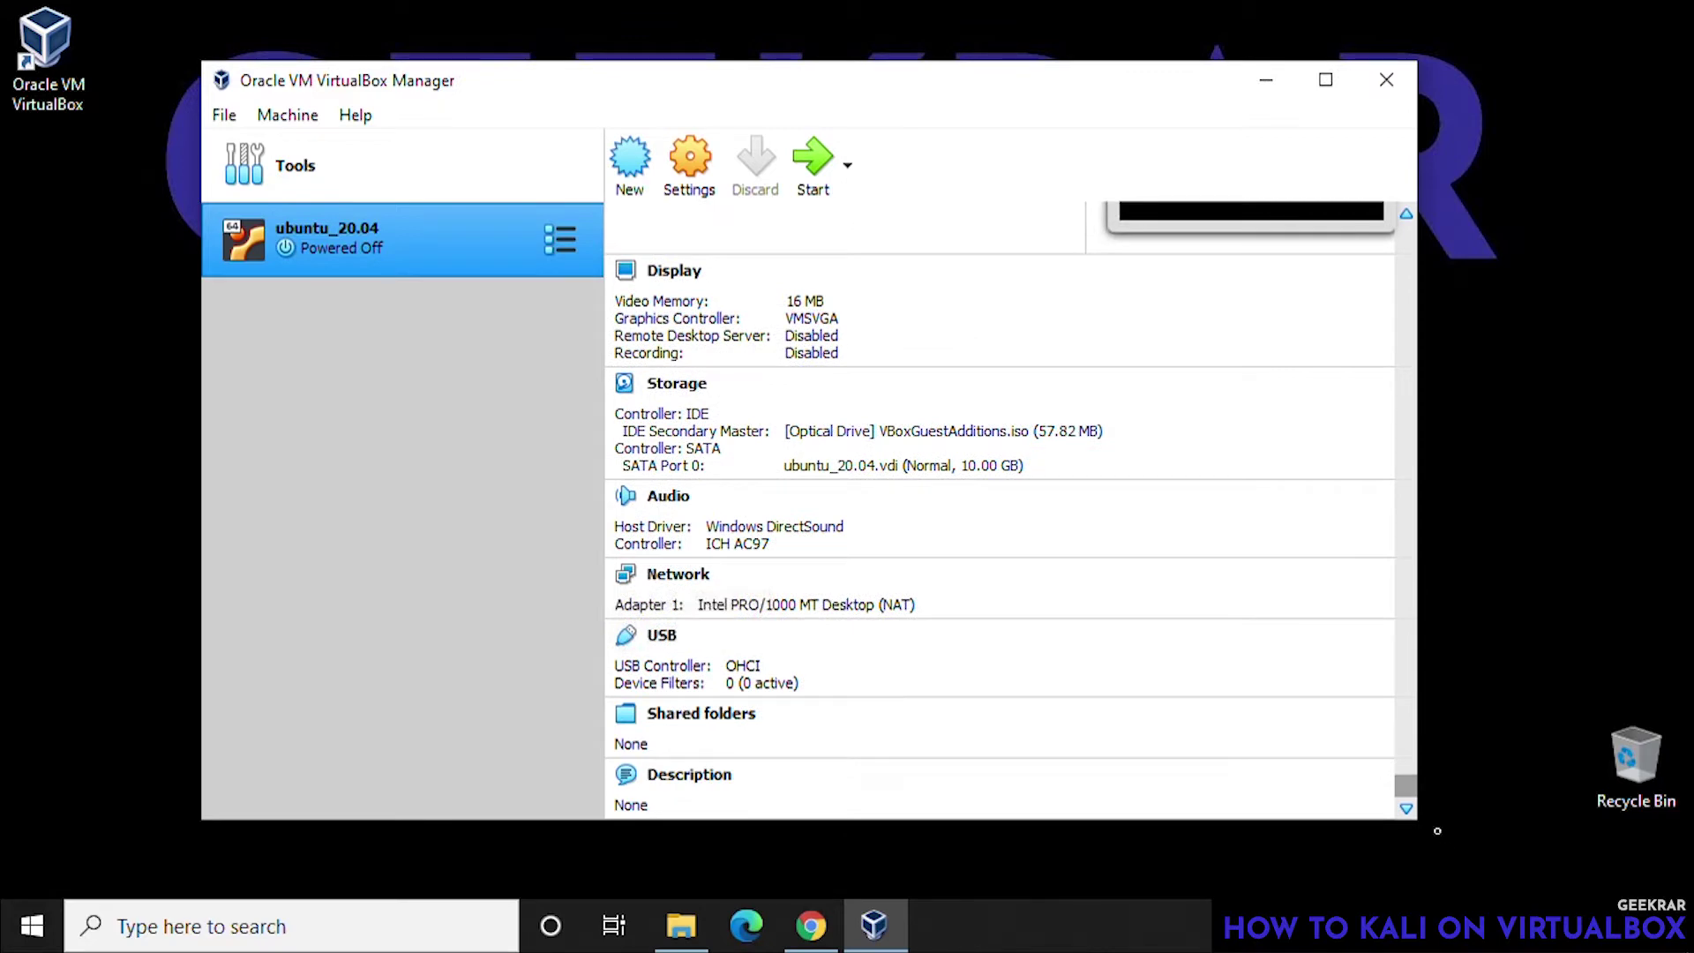
scroll(1433, 774, "up", 3)
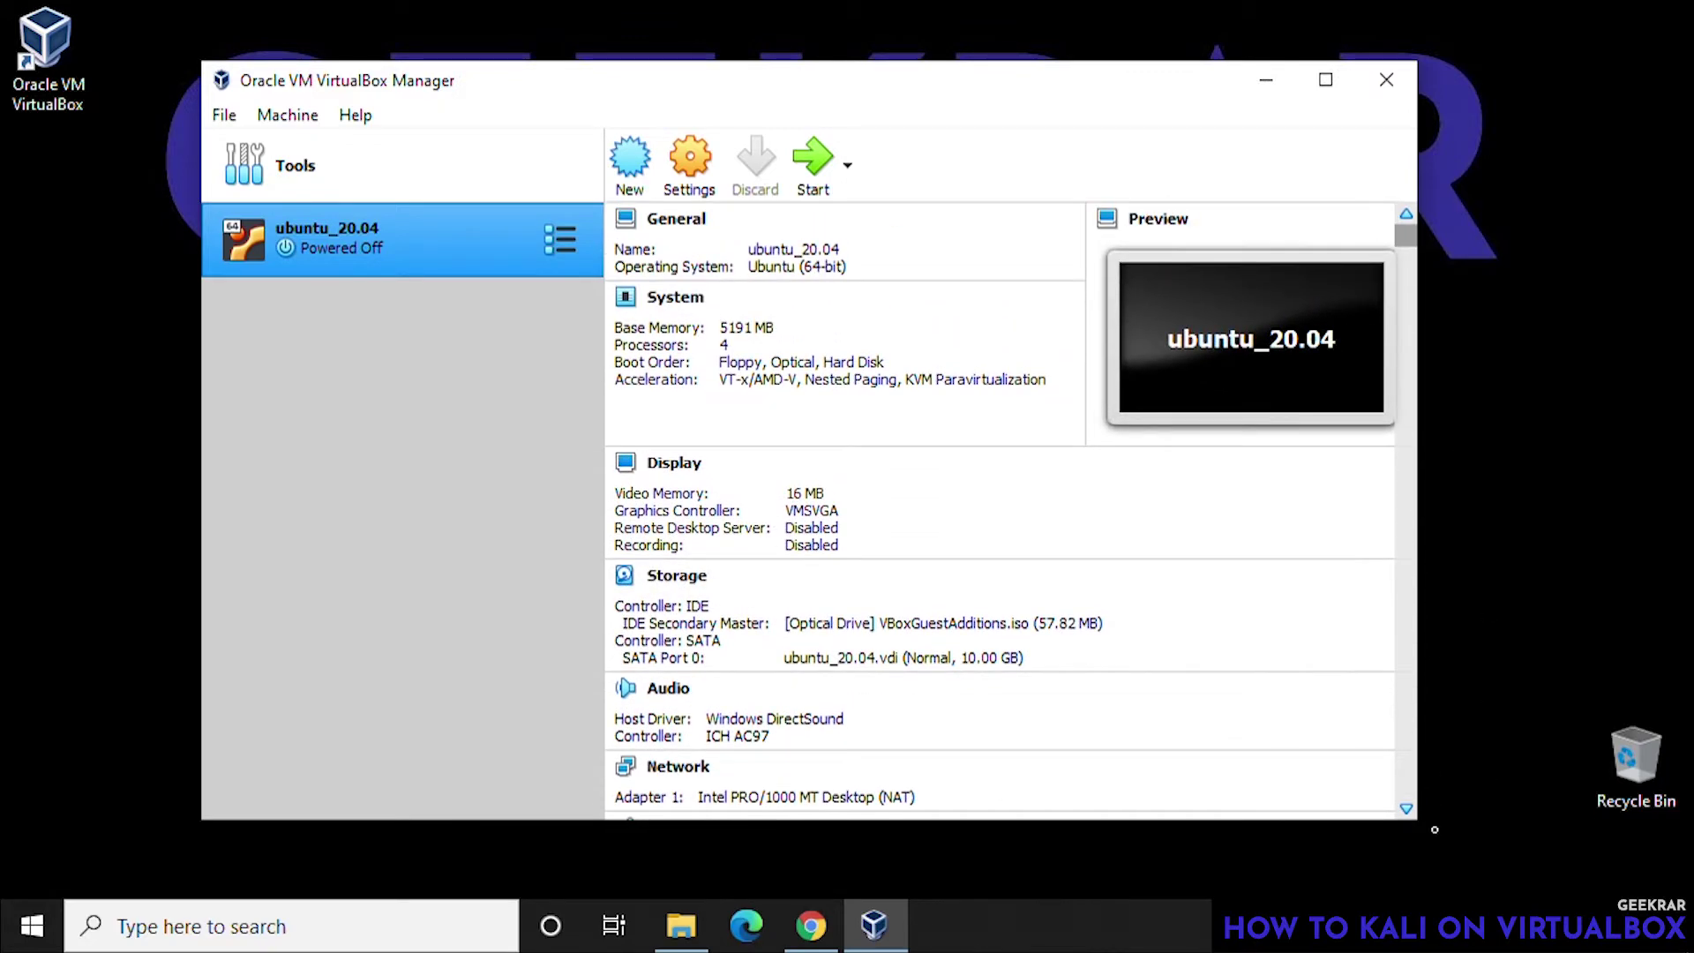
scroll(1435, 839, "down", 2)
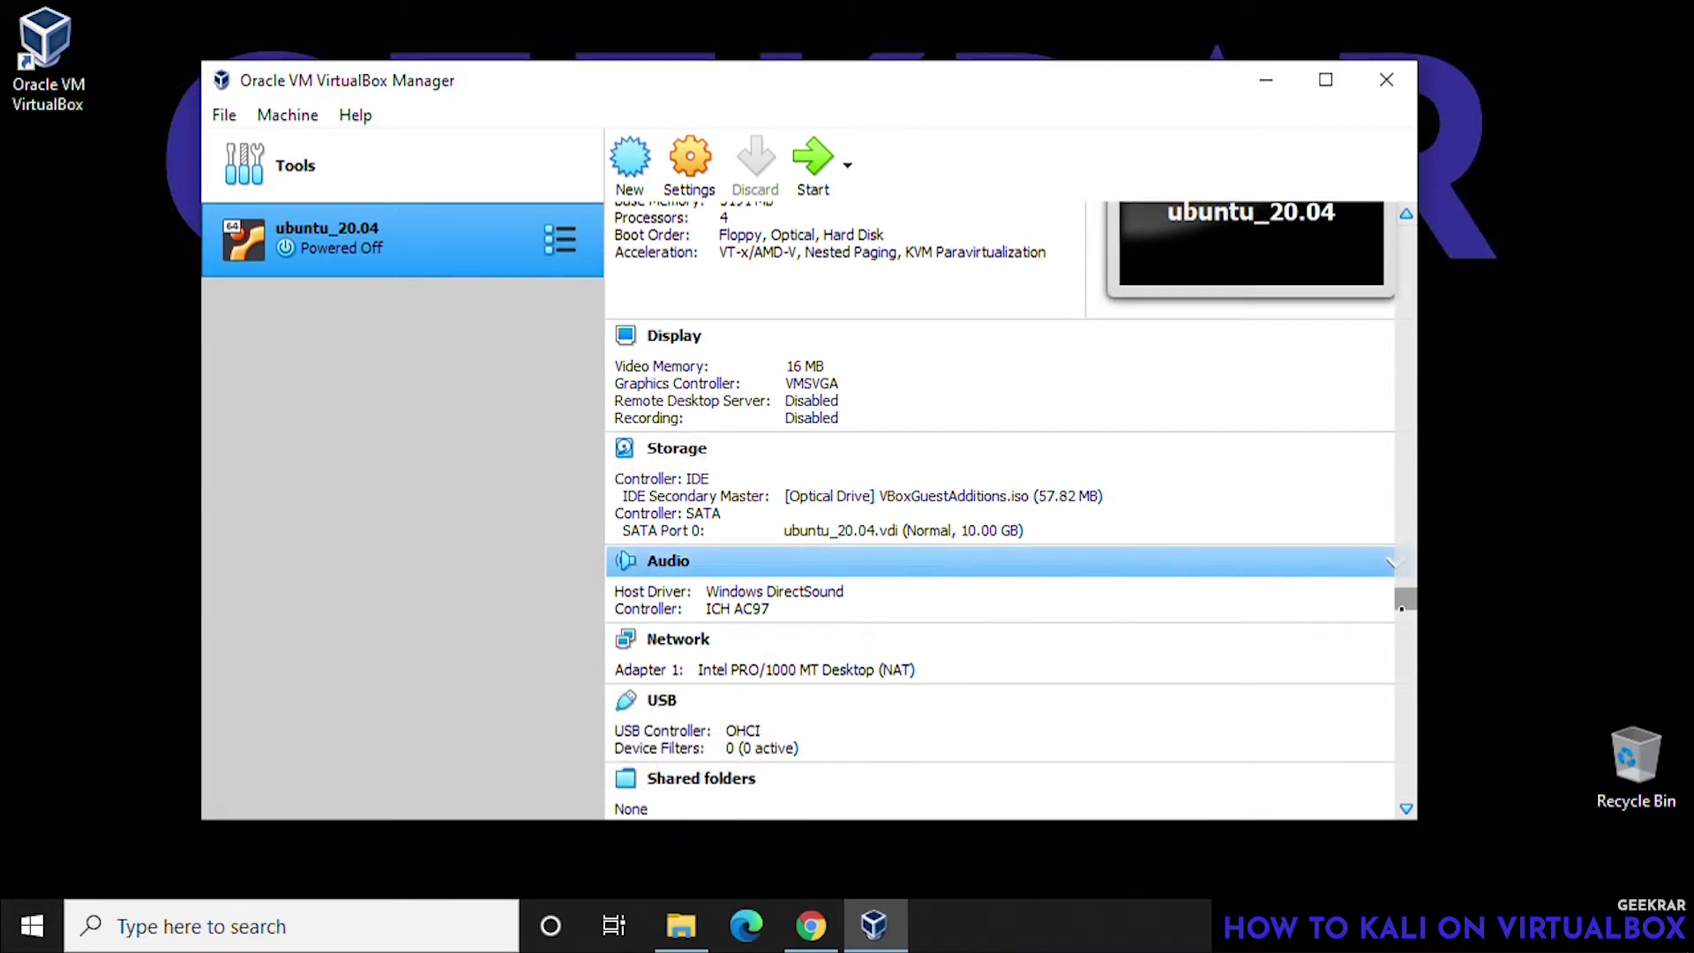
scroll(1422, 613, "up", 2)
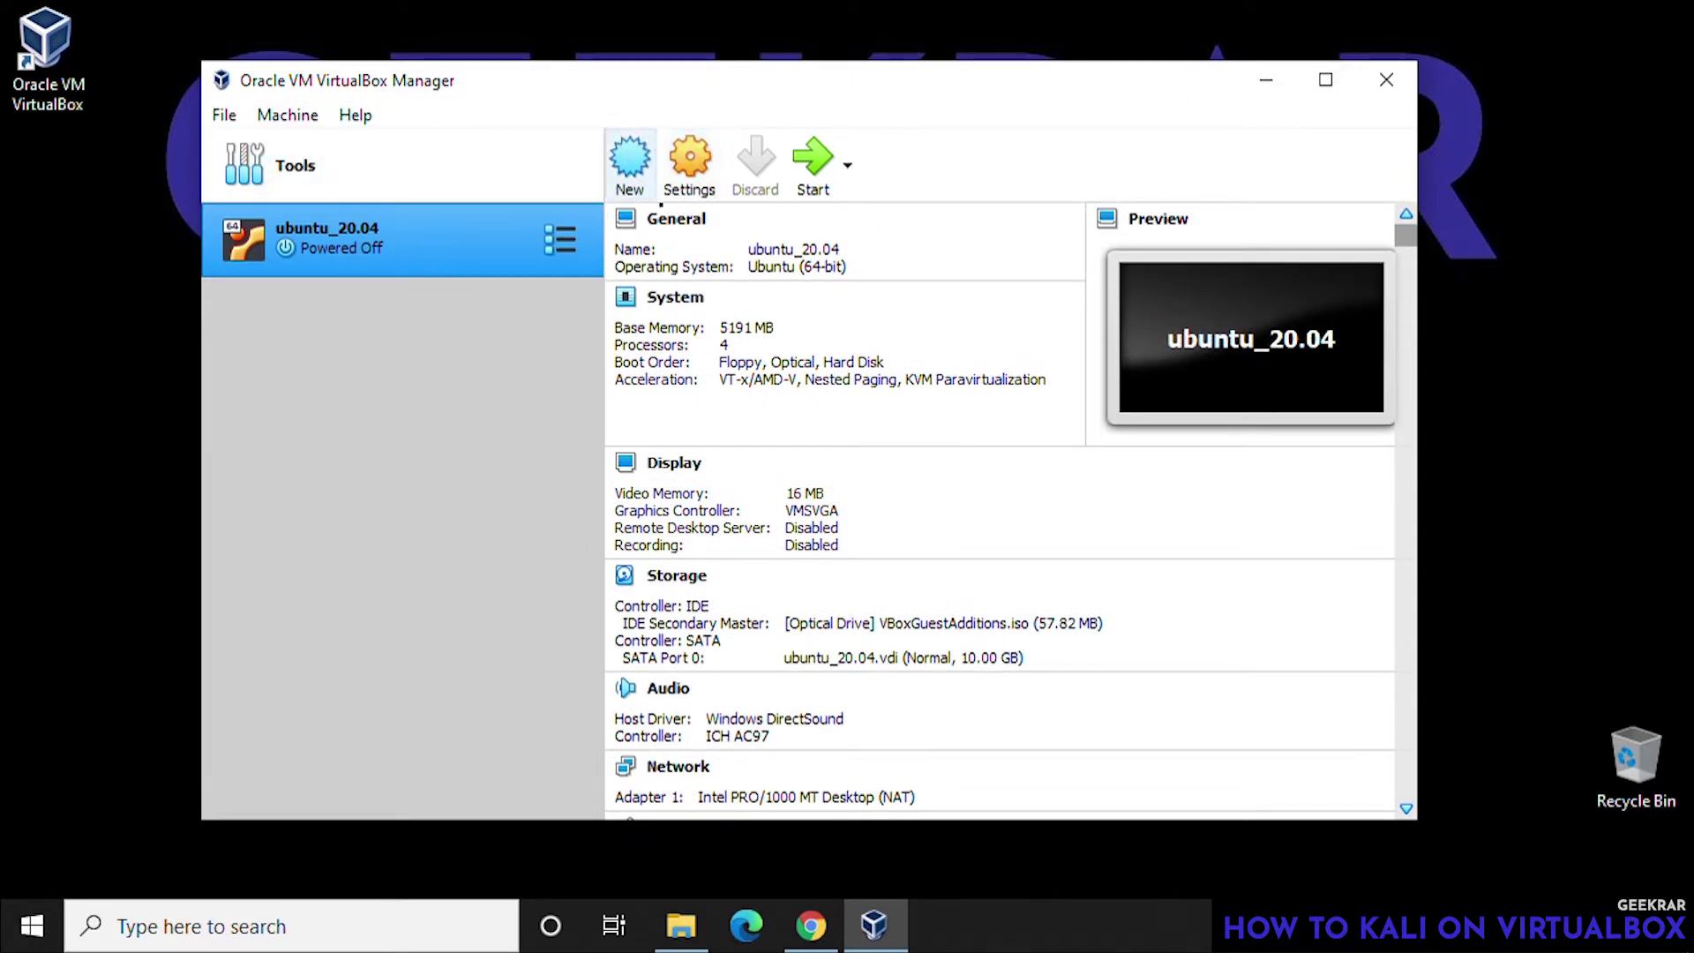
left_click(629, 163)
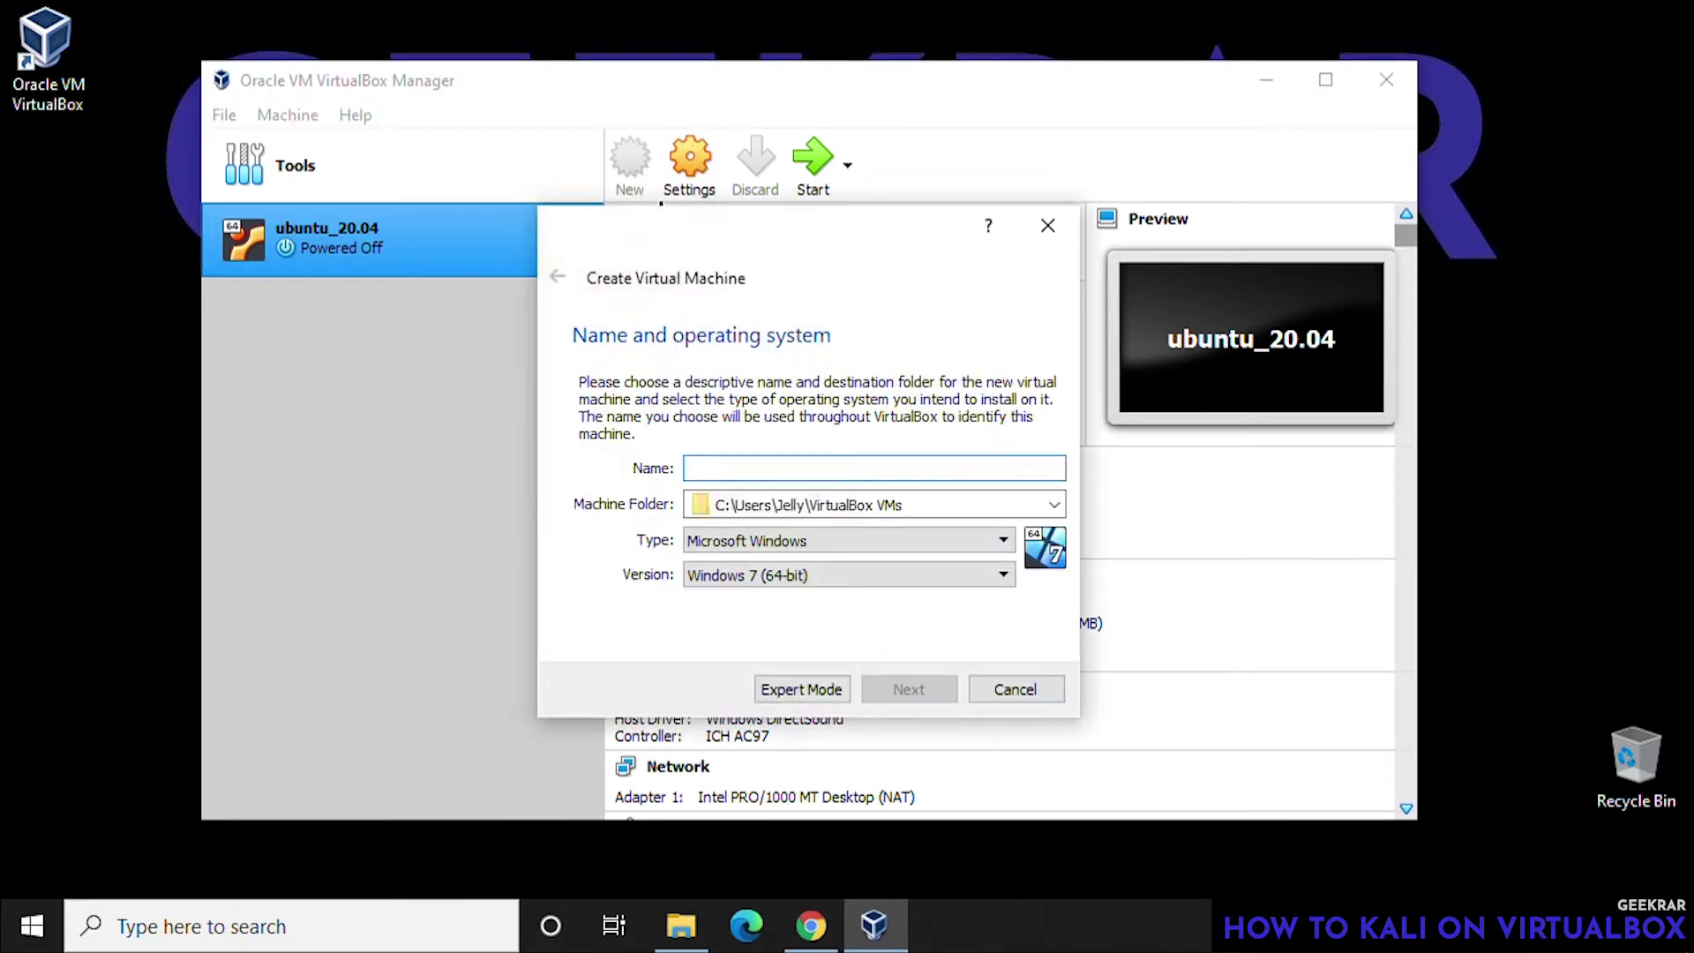
- Name the new machine Kali with type Linux and version Debian (64-bit)
type("Kali")
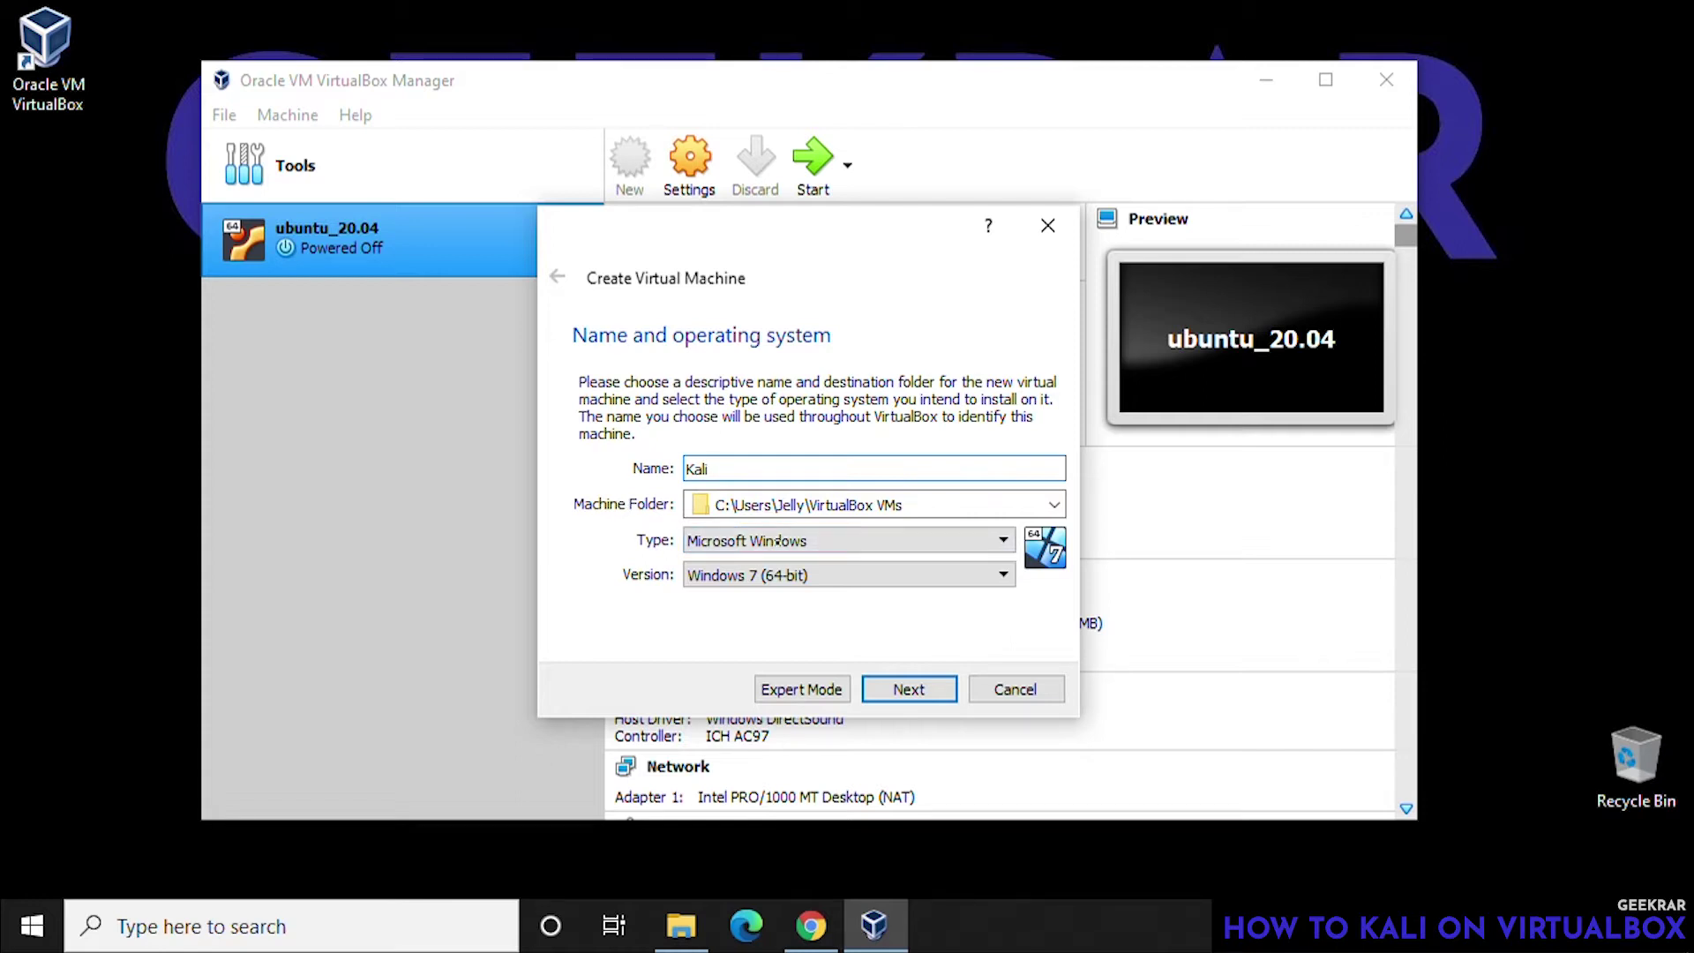
left_click(826, 556)
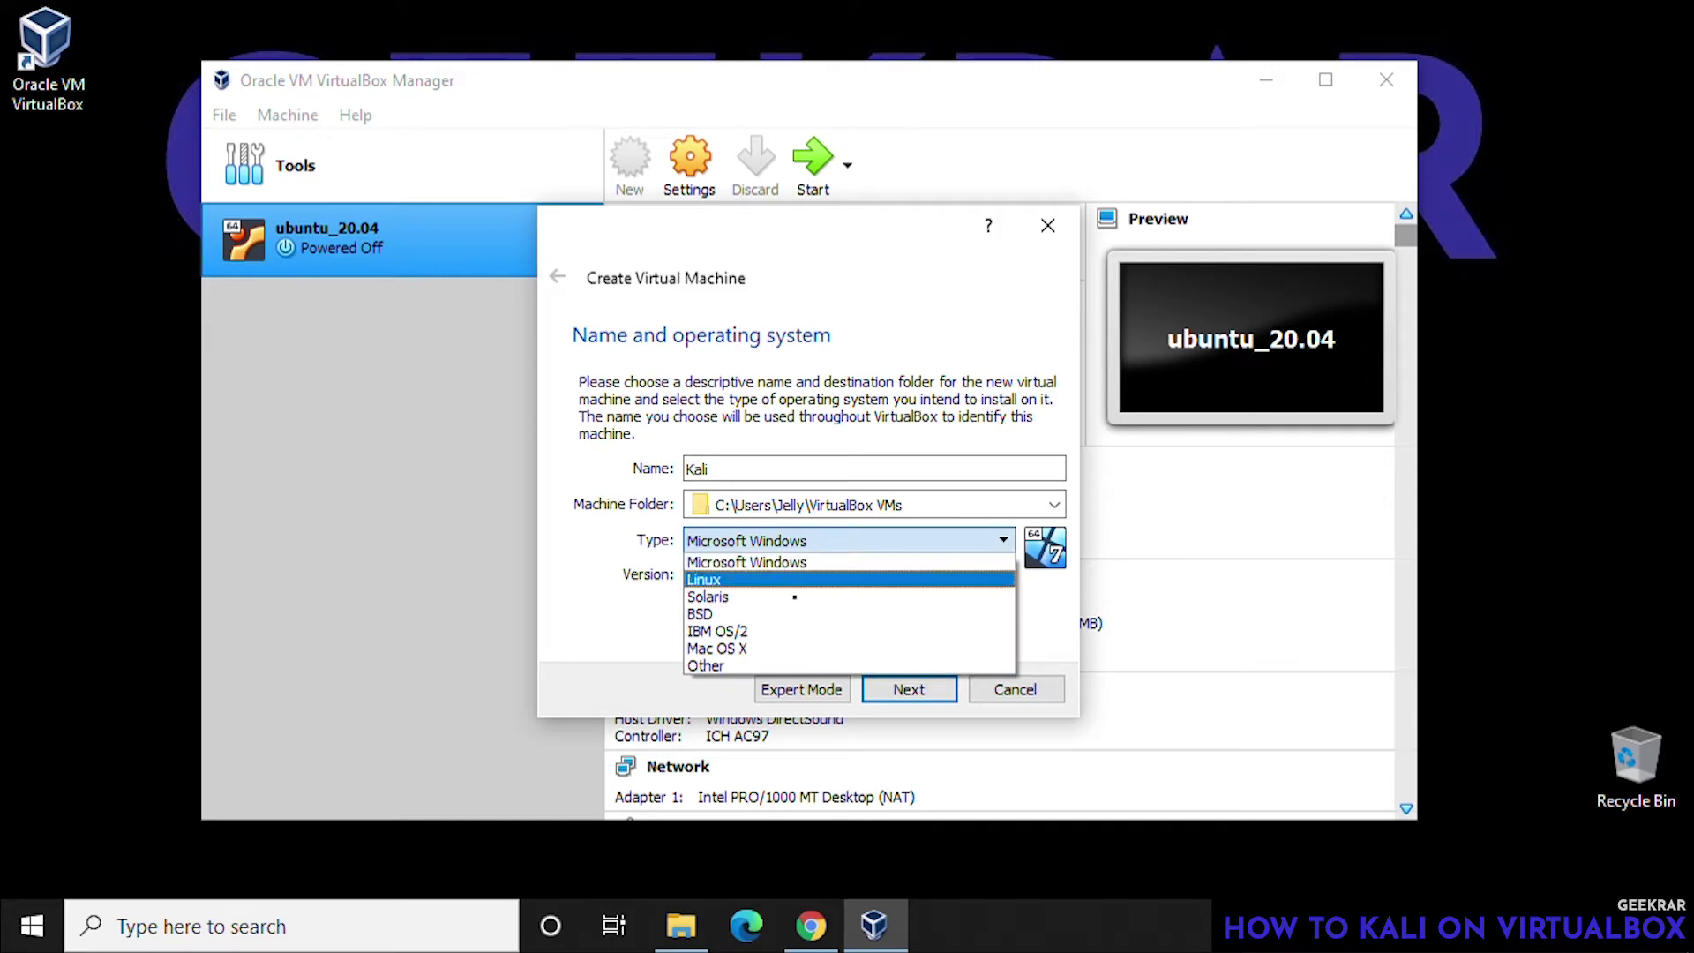
left_click(795, 579)
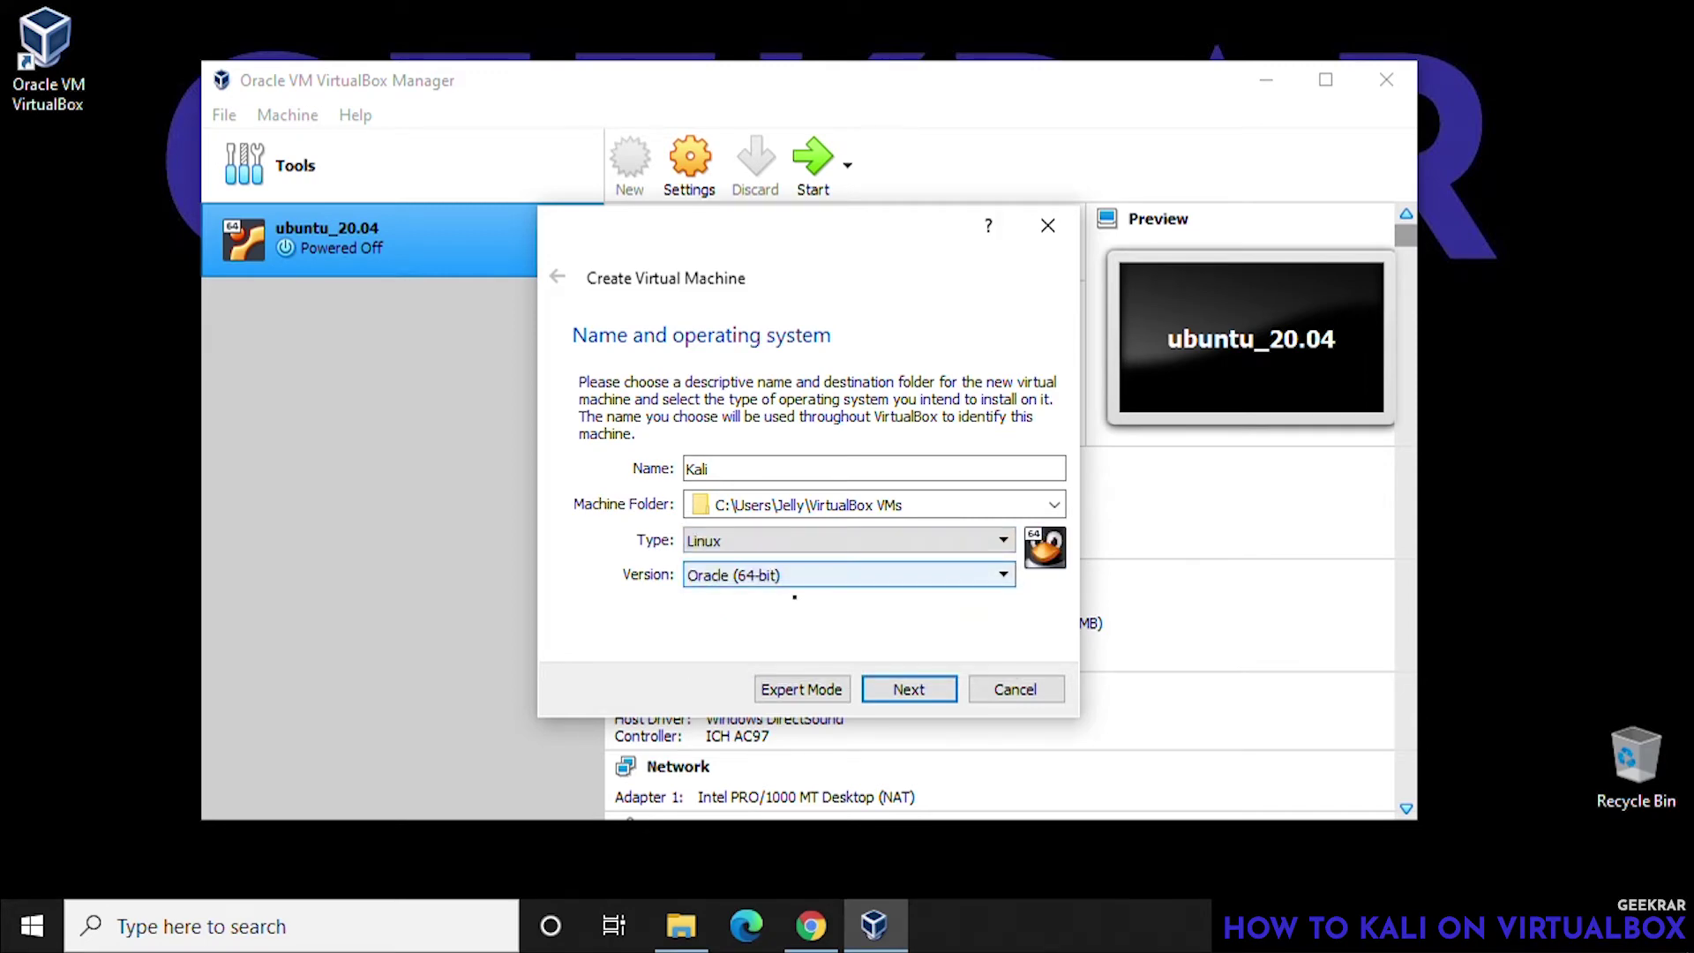
left_click(794, 585)
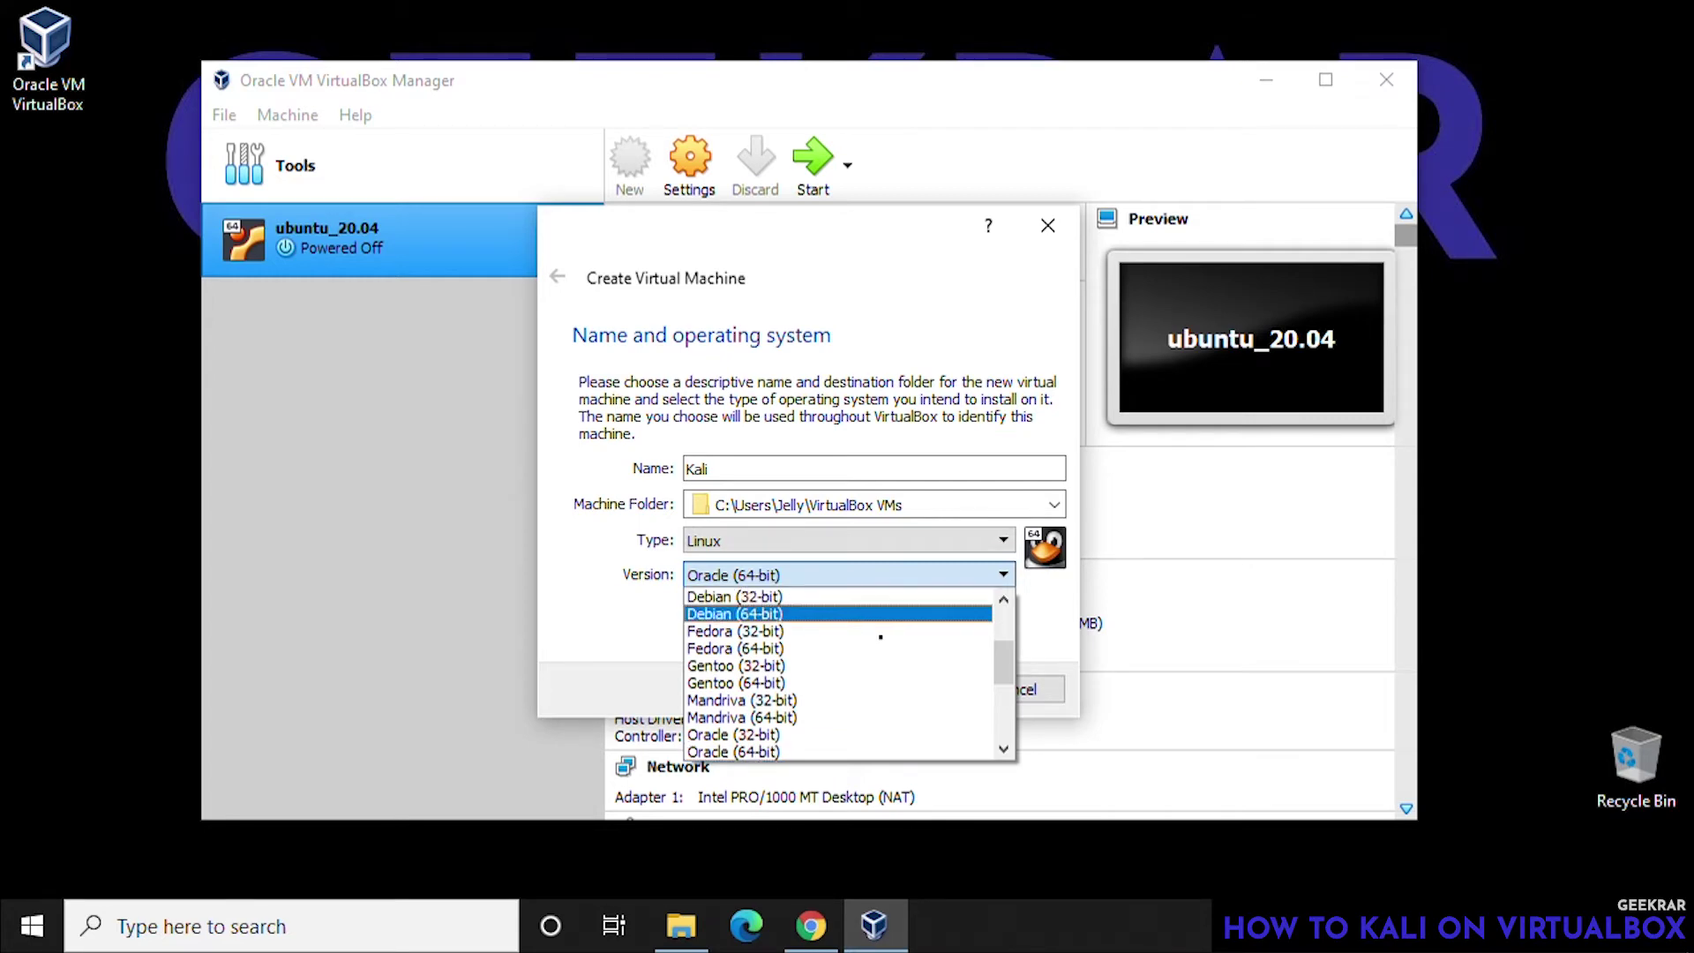
left_click(870, 615)
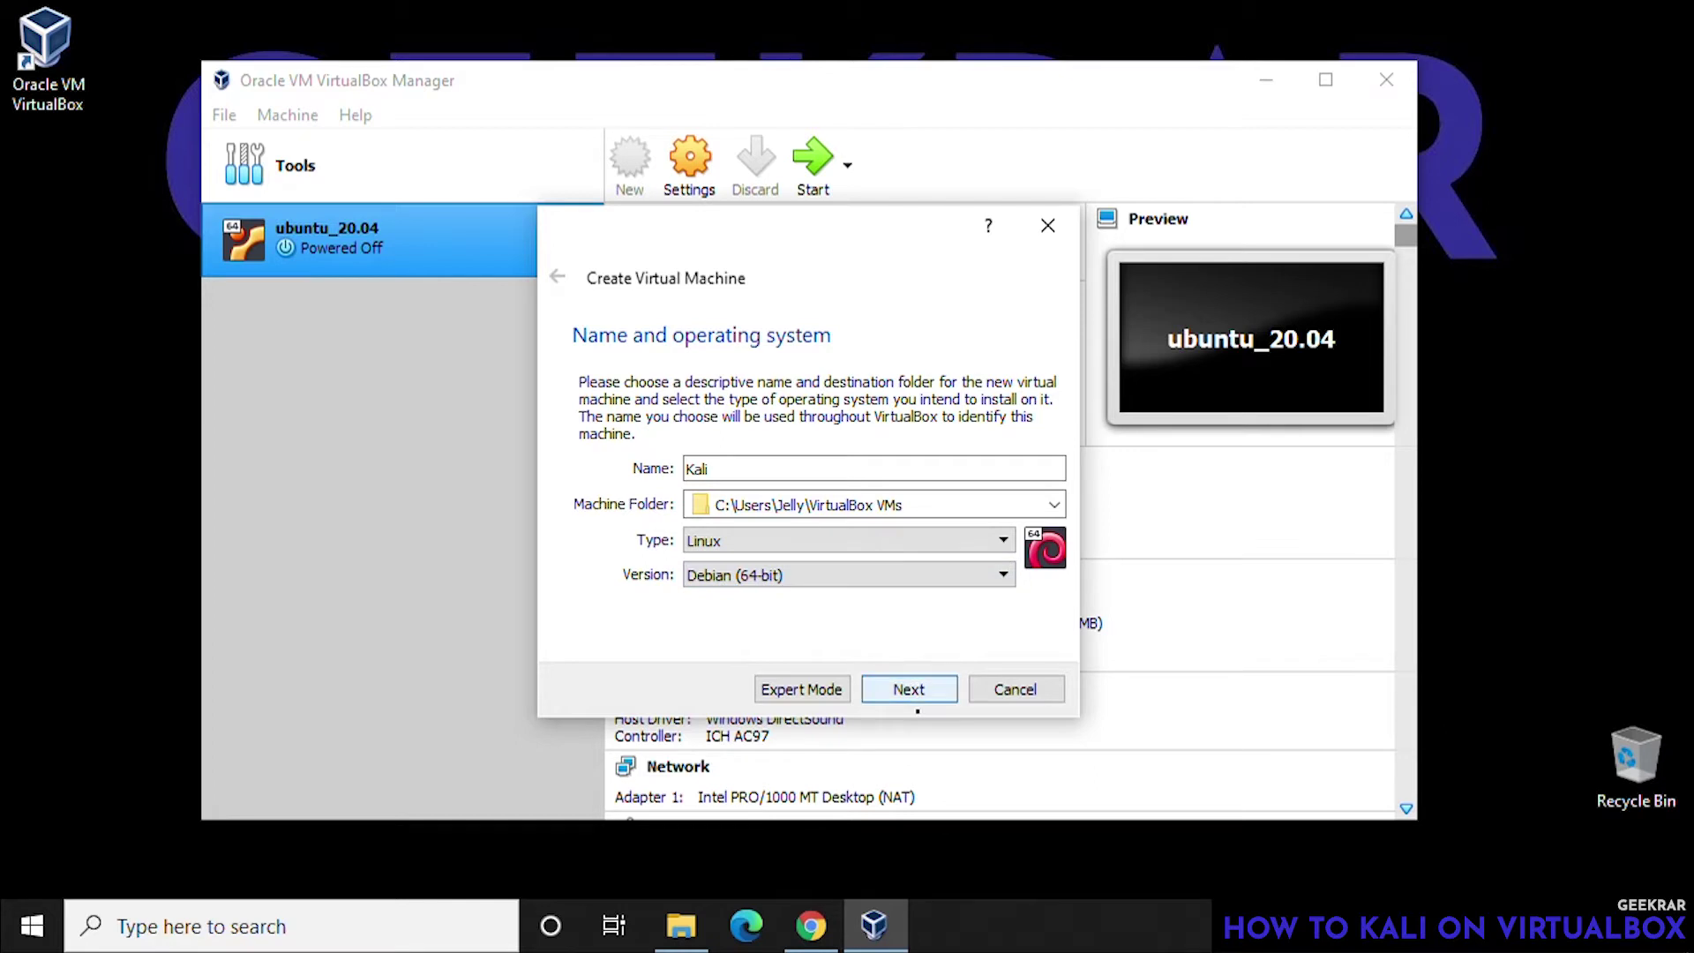
left_click(918, 703)
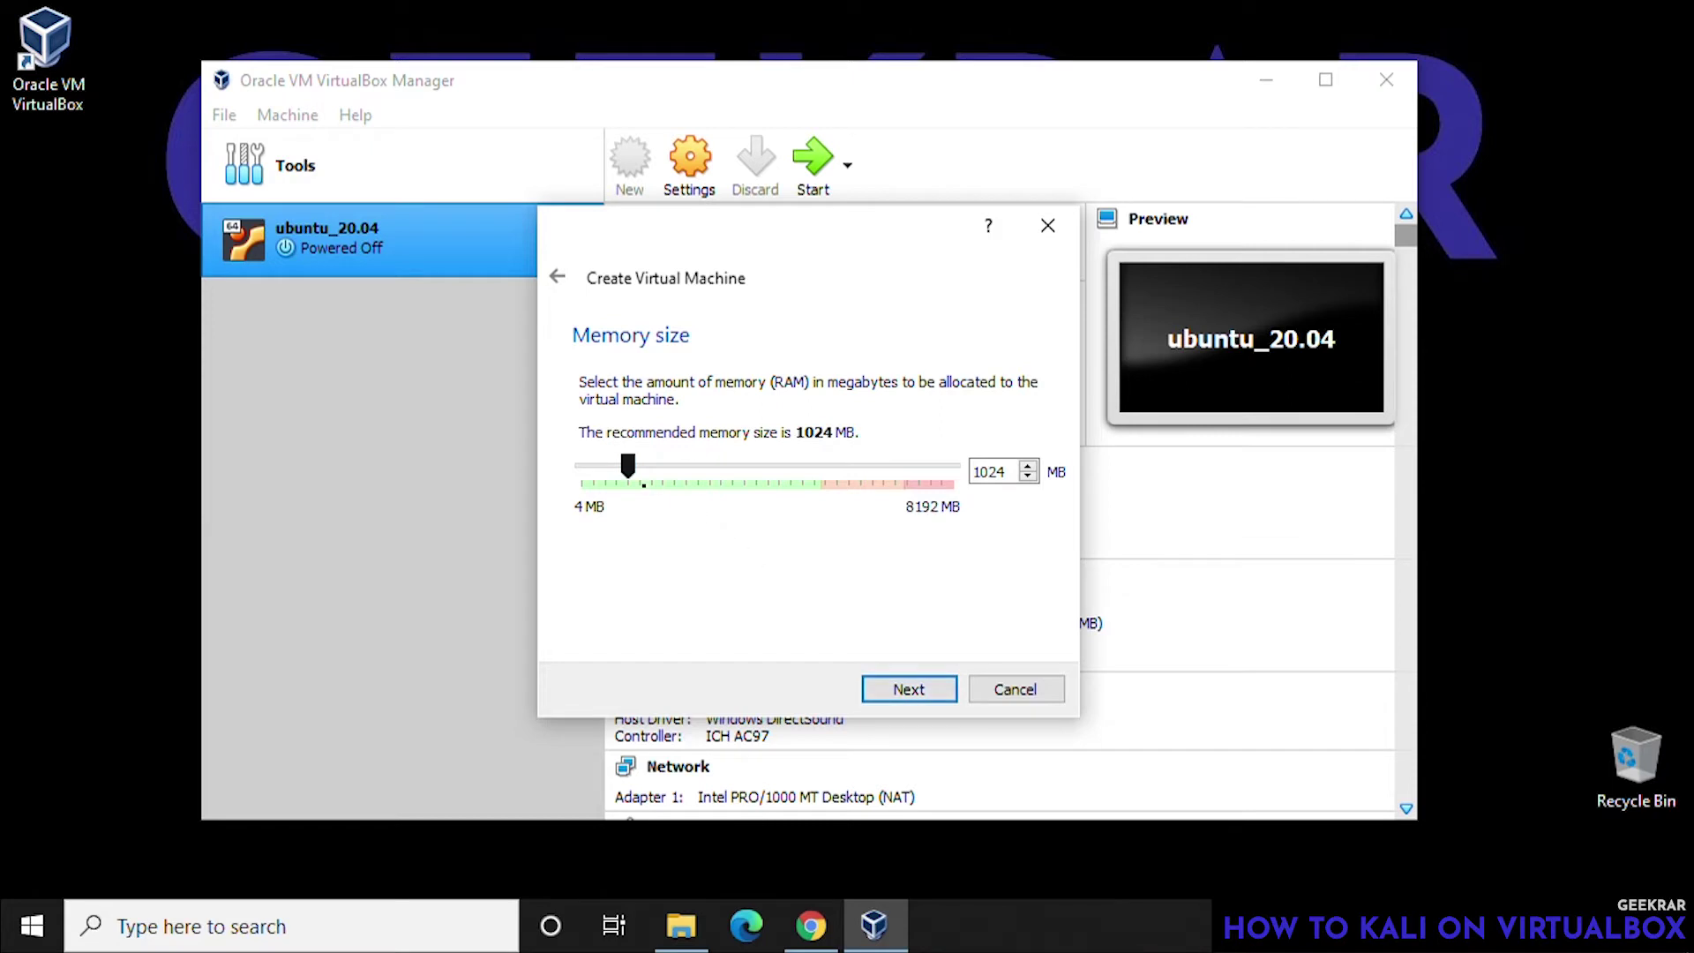
- Give Kali 5191 MB of memory and choose to create a new virtual hard disk
left_click_drag(627, 466, 817, 466)
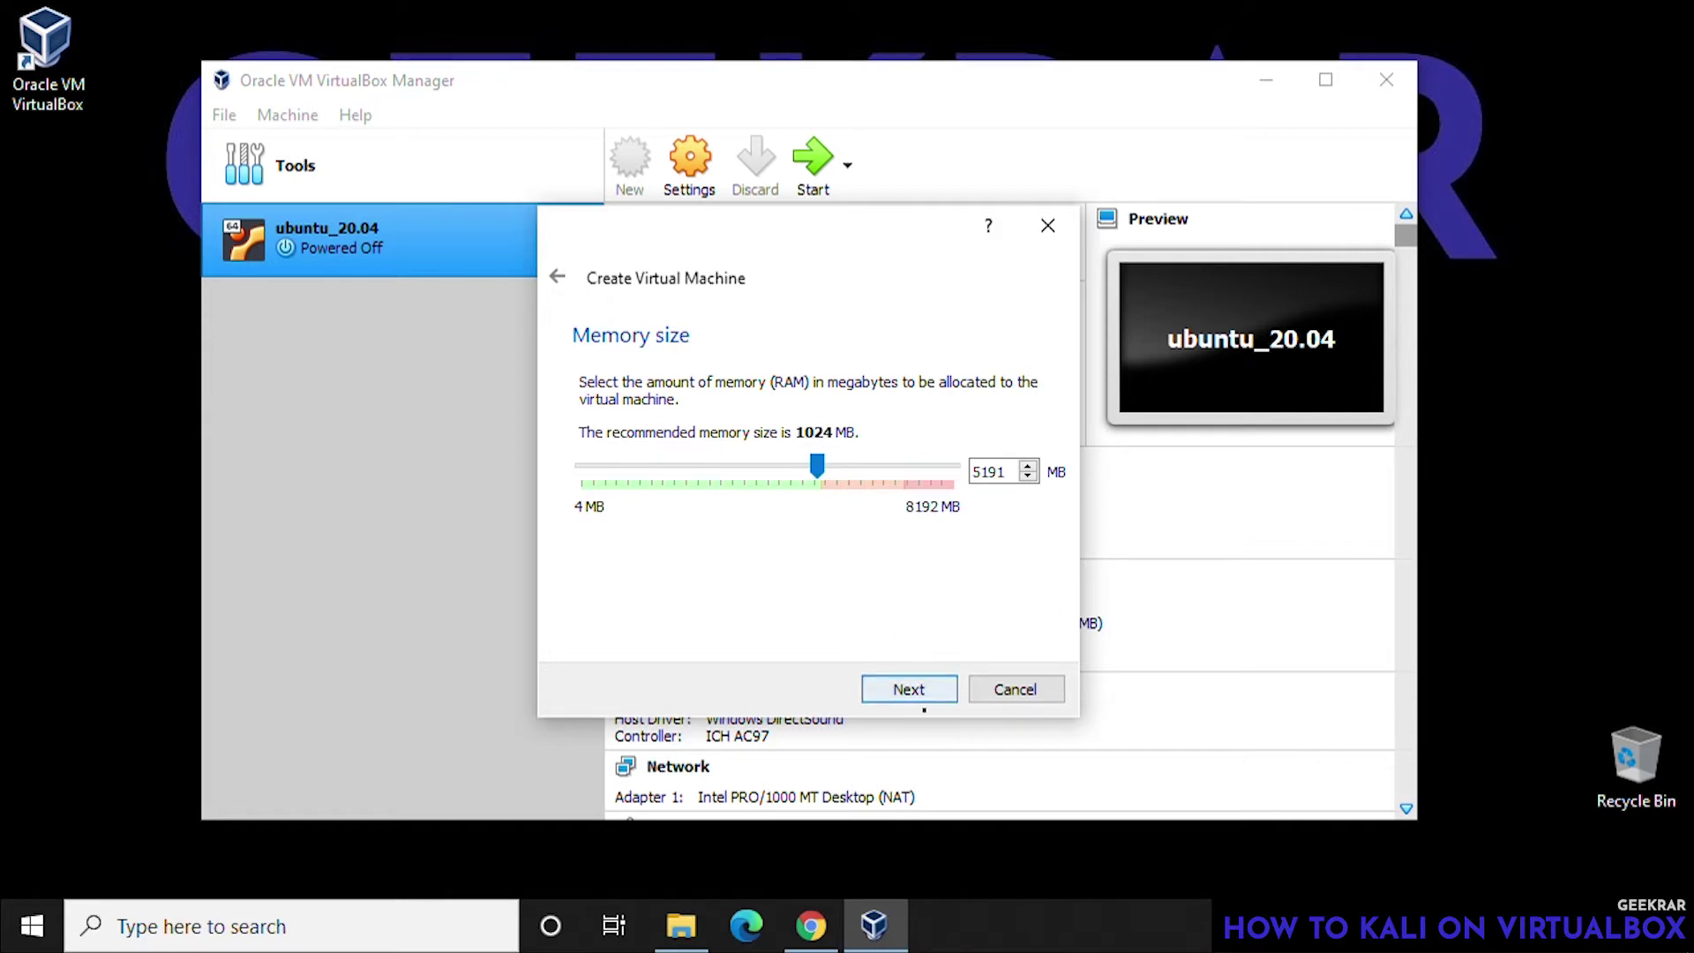
key("Return")
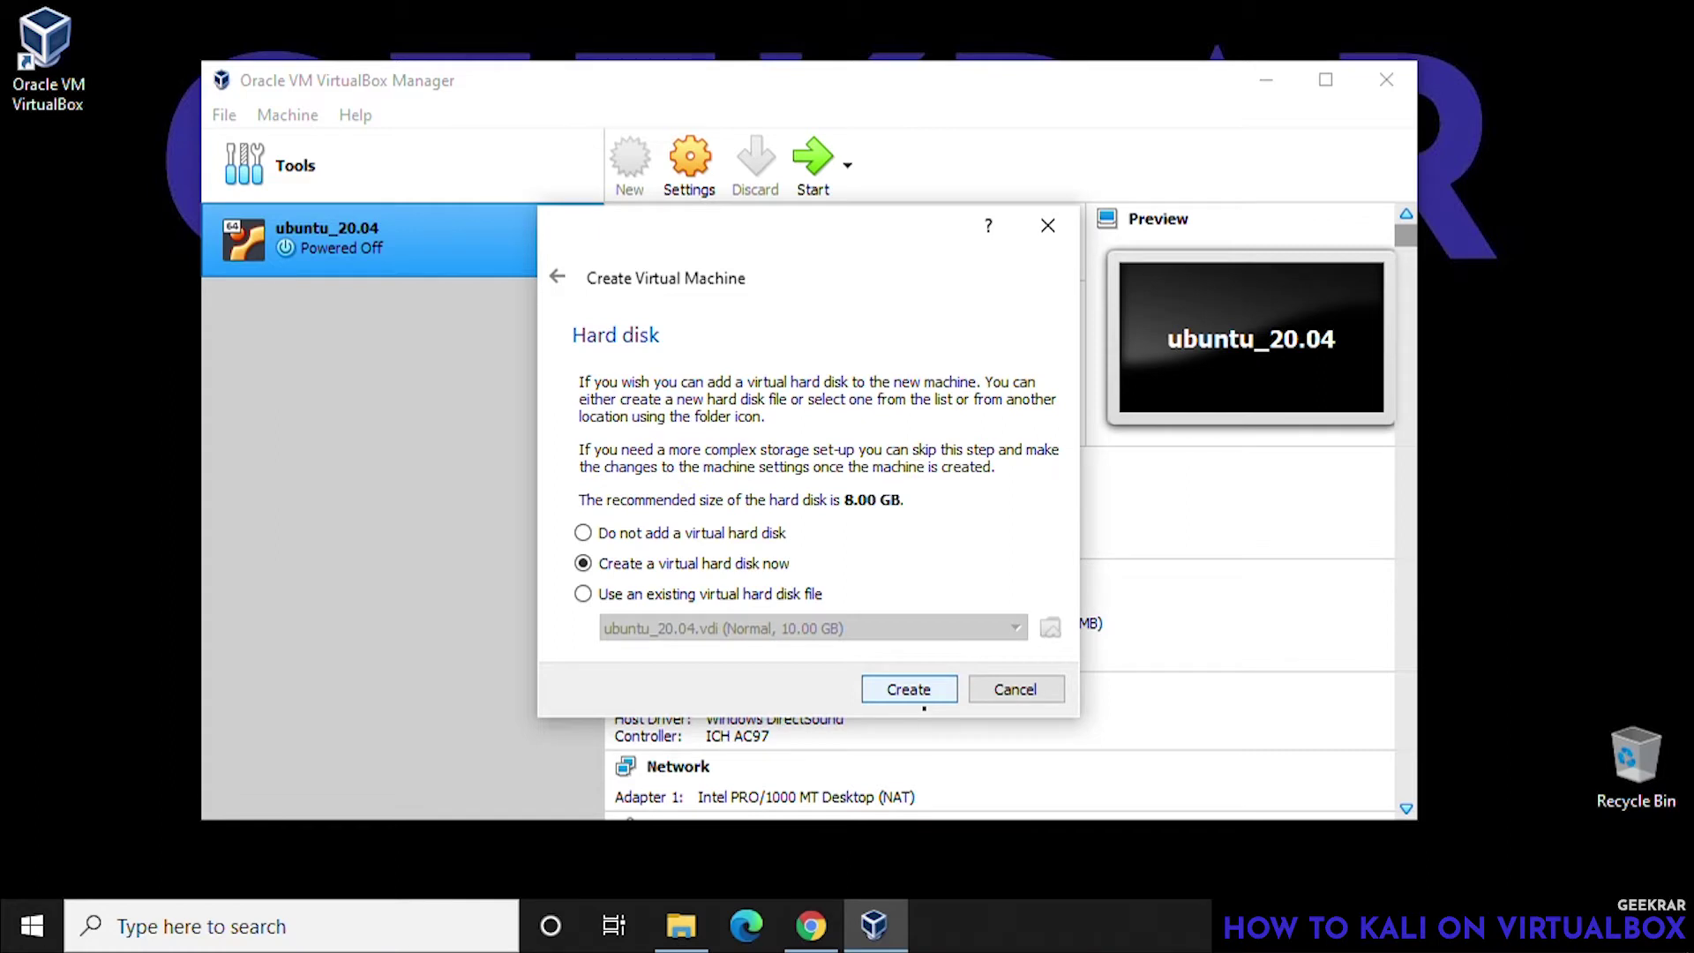
key("Return")
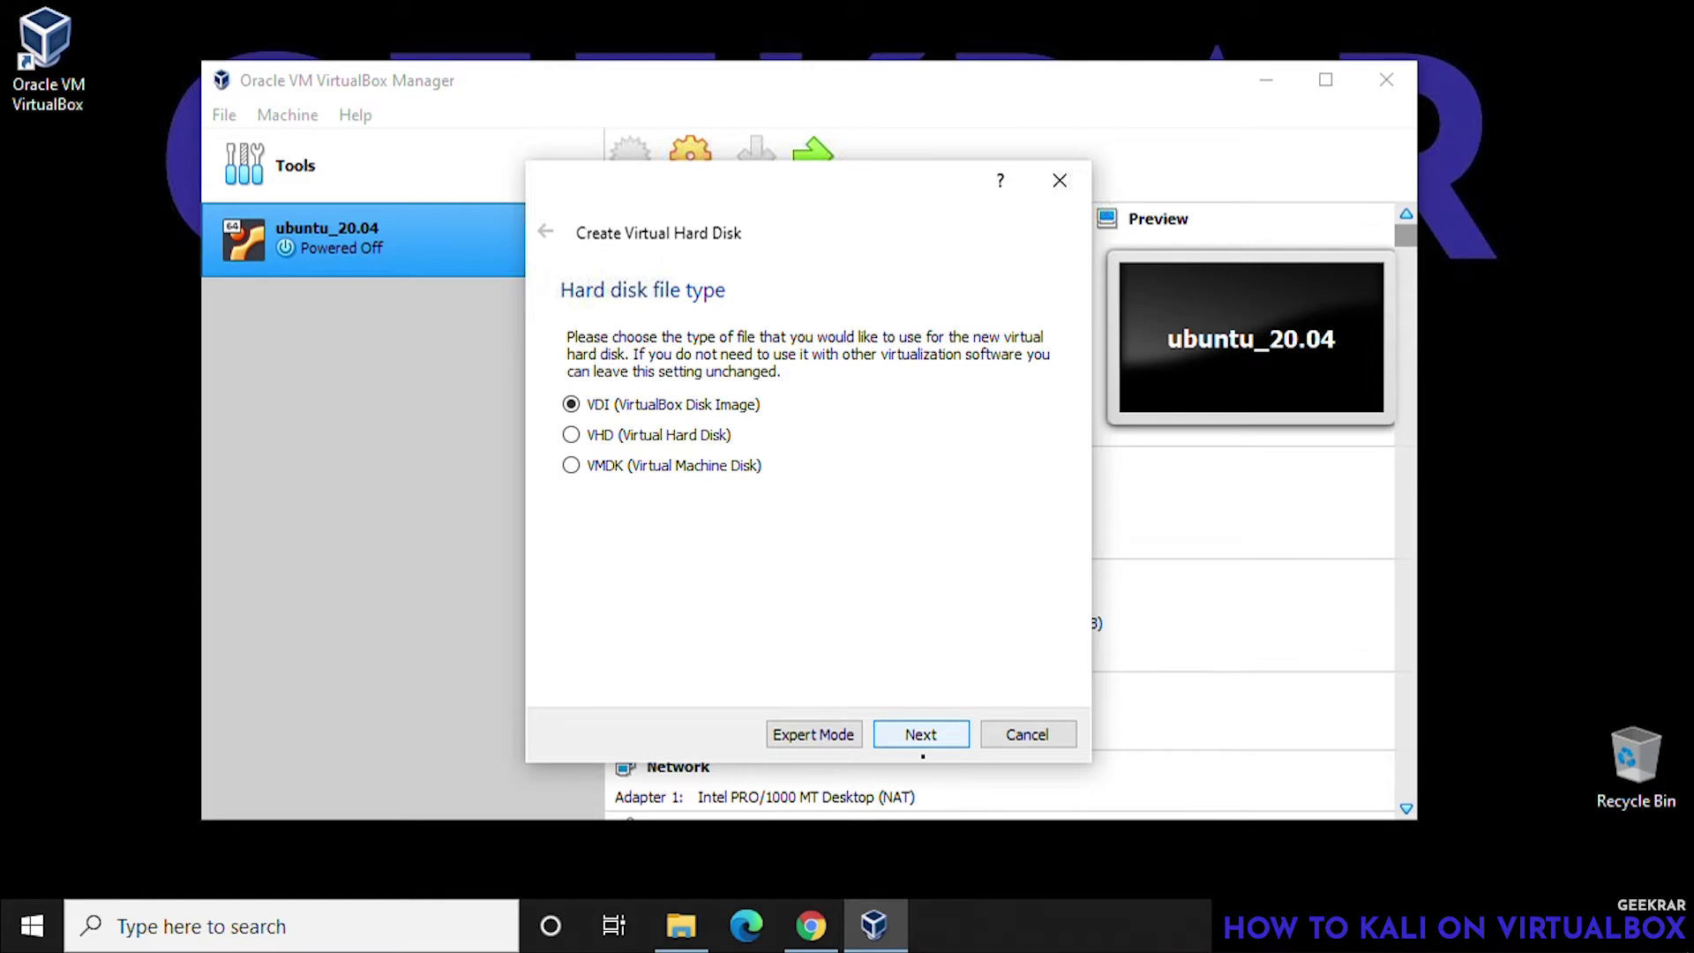
- Create a dynamically allocated 25.58 GB VDI disk to finish the Kali machine
left_click(921, 743)
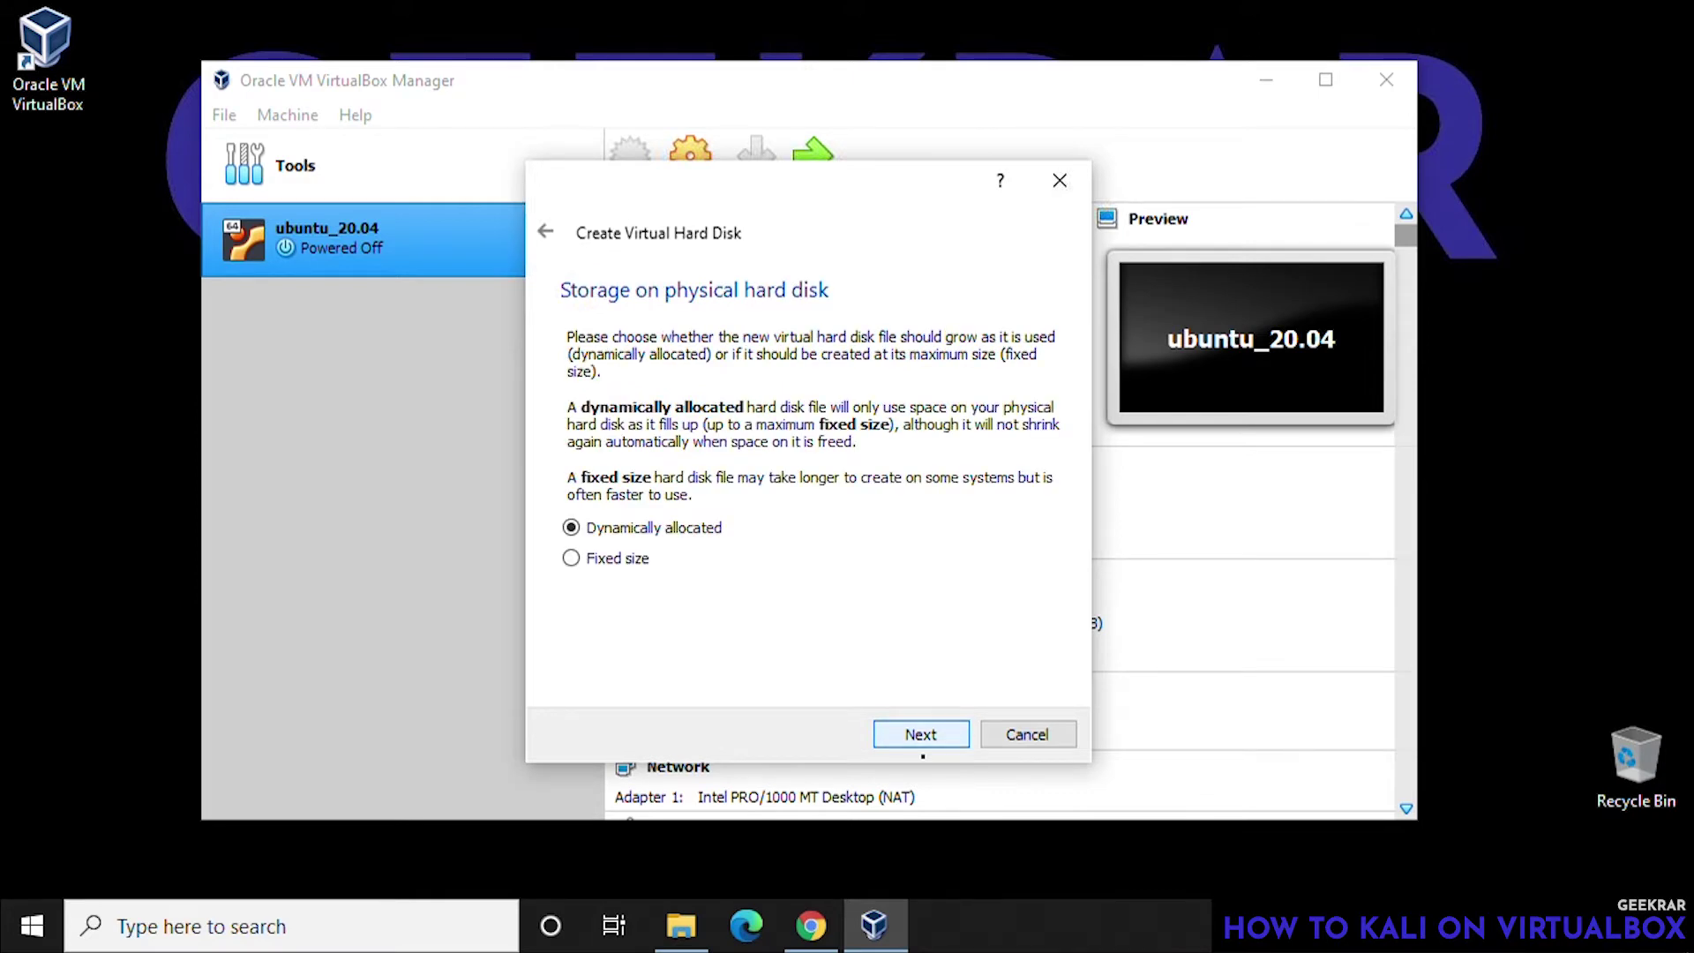
left_click(921, 741)
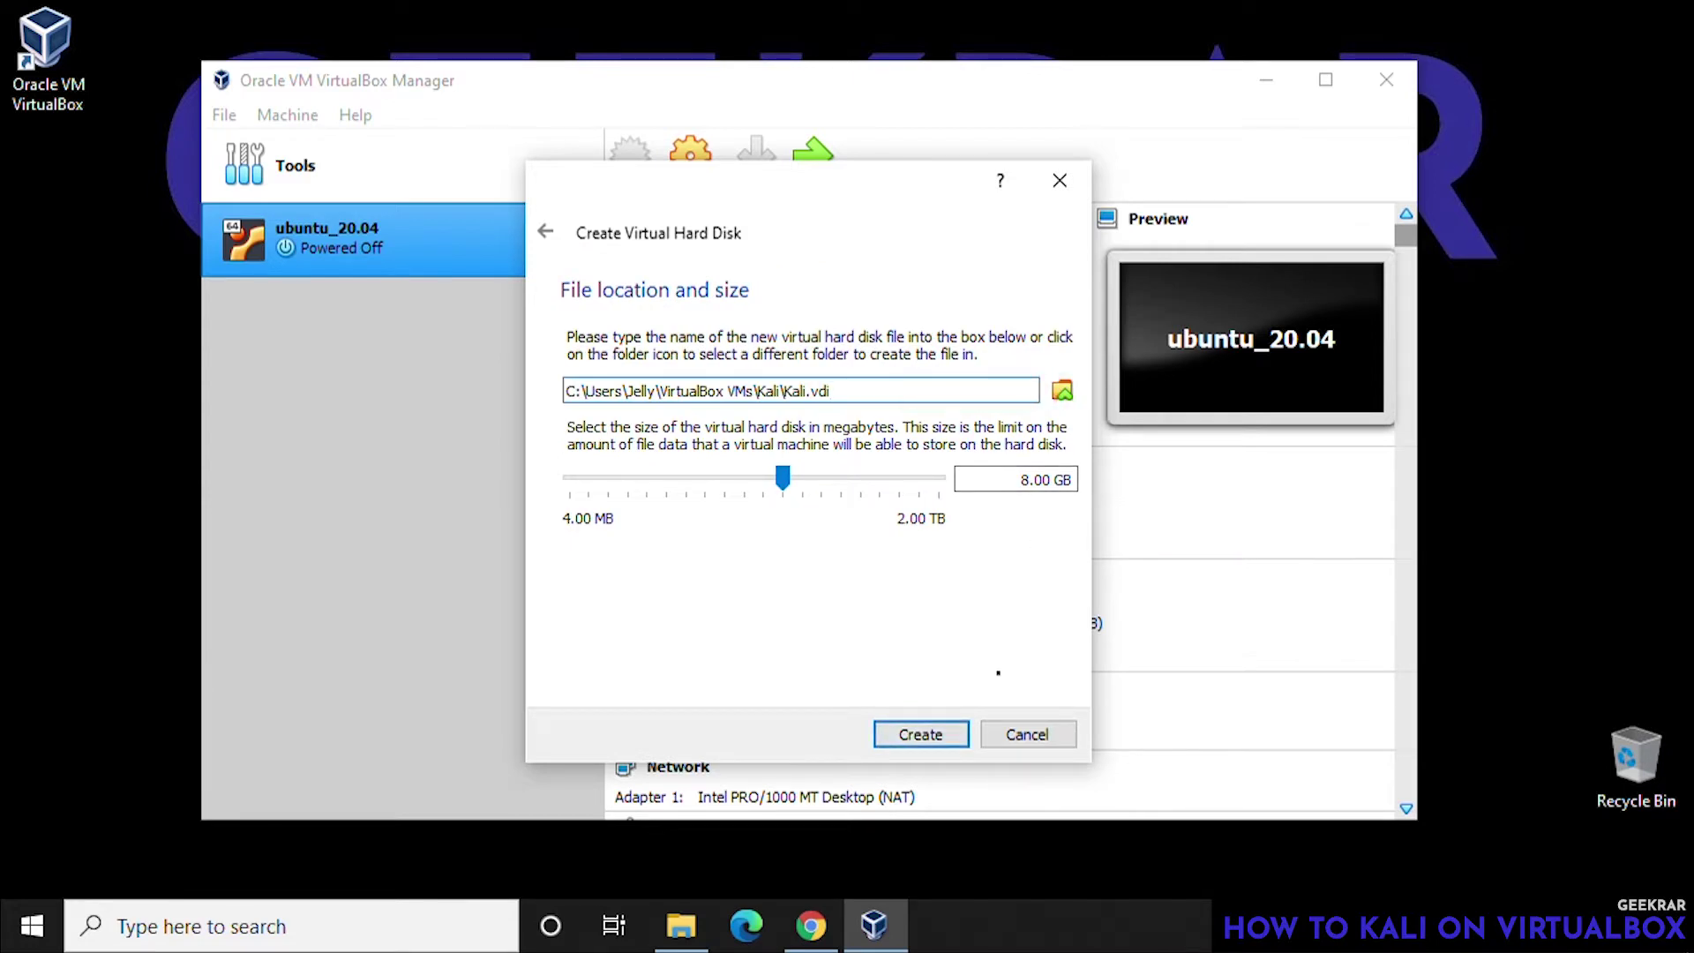
left_click_drag(786, 478, 842, 492)
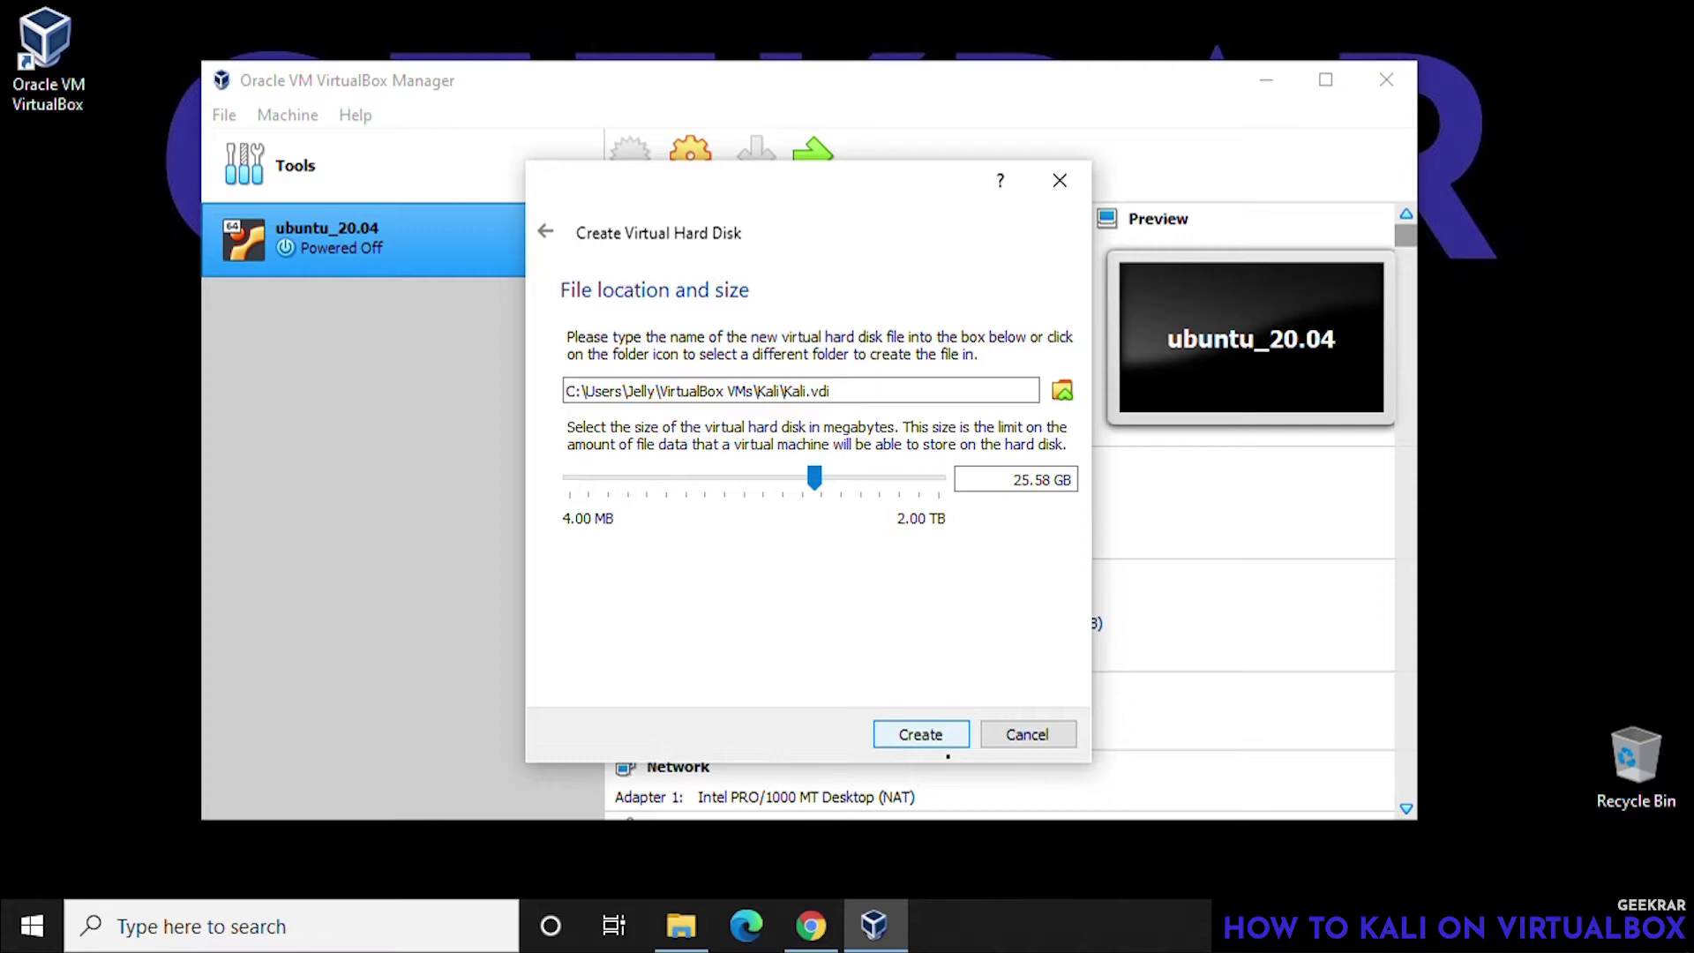
key("Return")
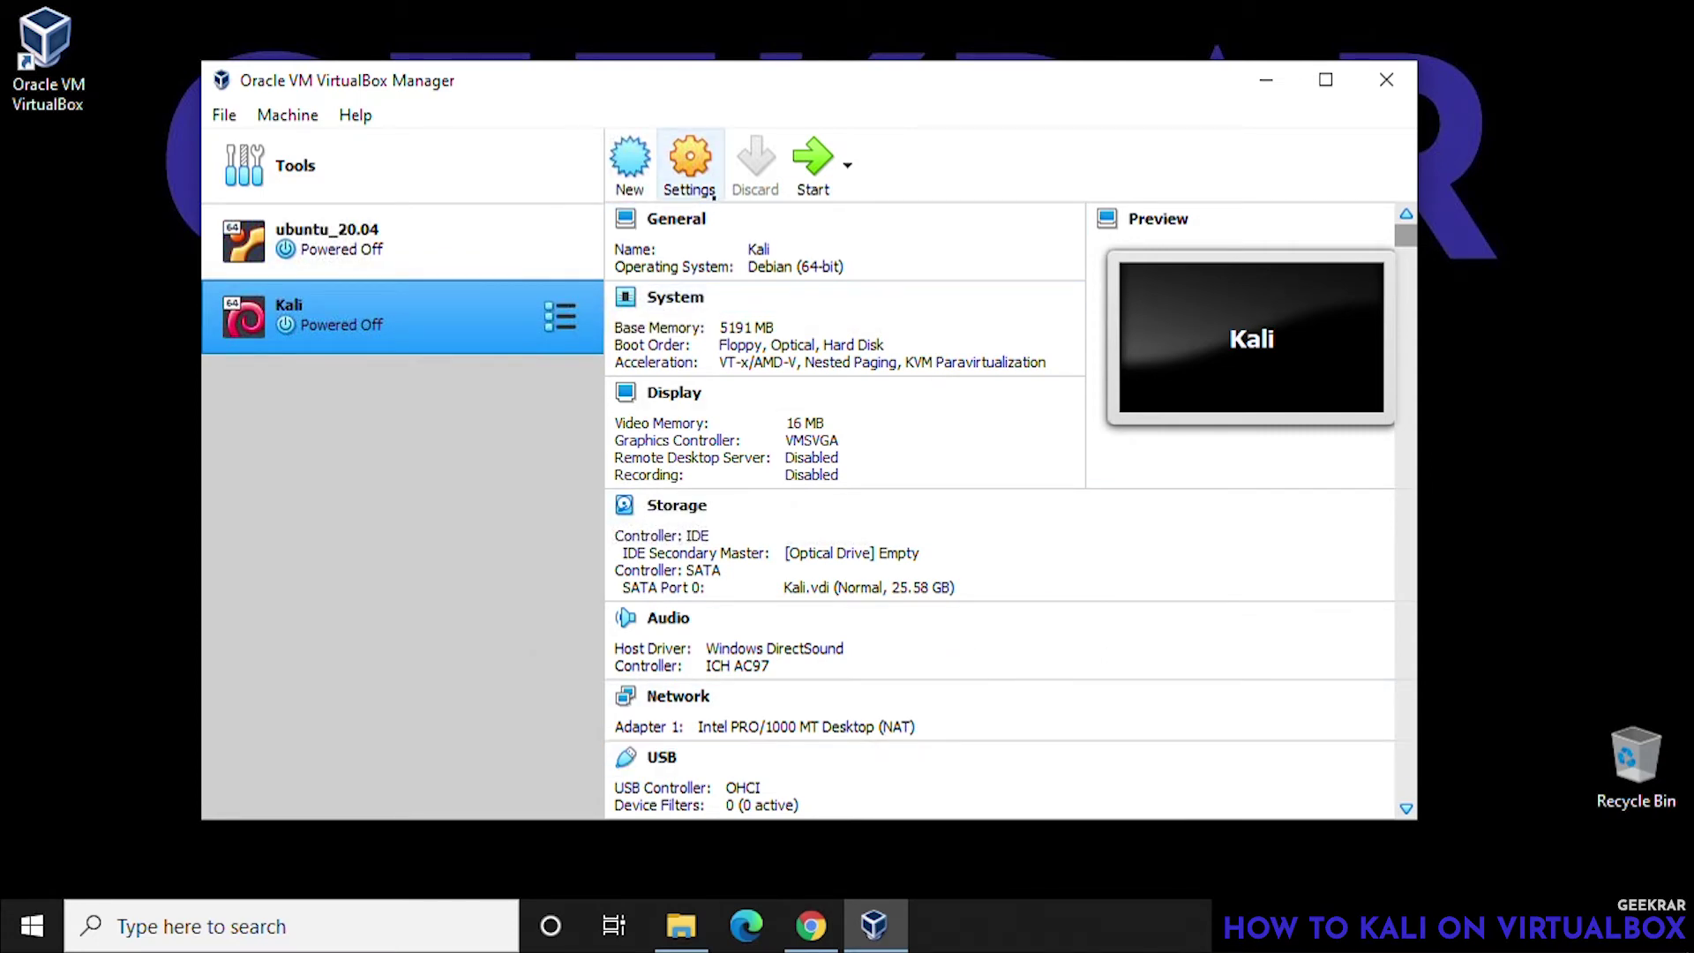
- Set Kali's Shared Clipboard and Drag'n'Drop to Bidirectional under General > Advanced
left_click(713, 196)
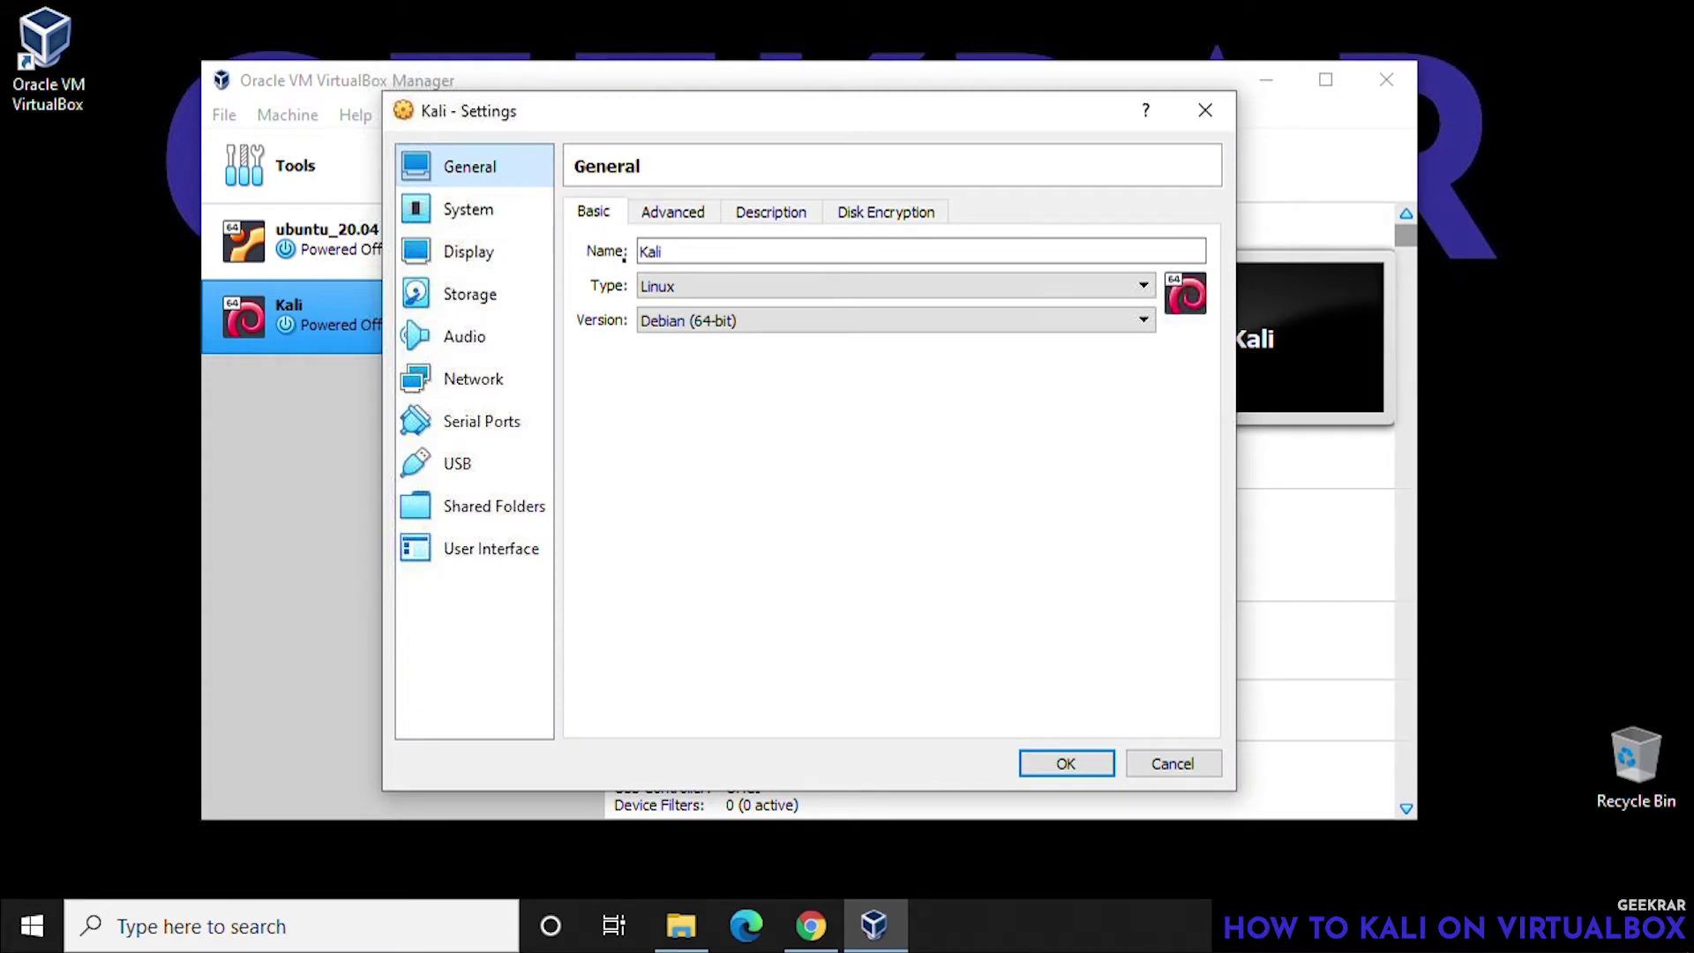
left_click(674, 214)
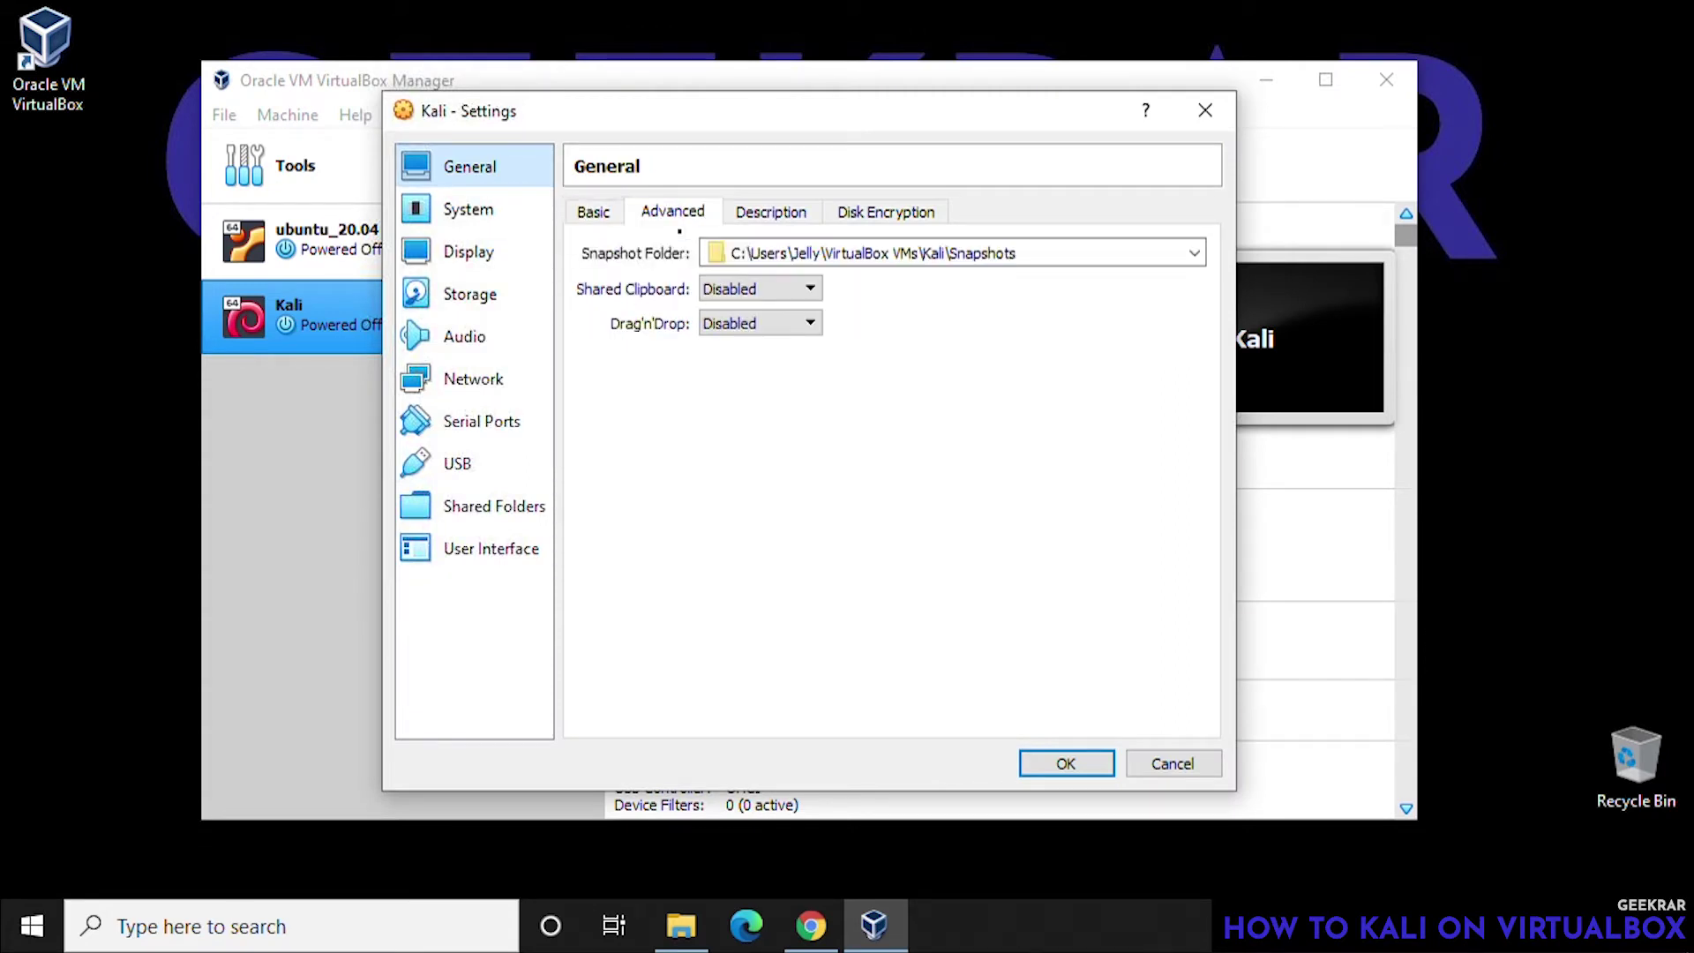
left_click(752, 289)
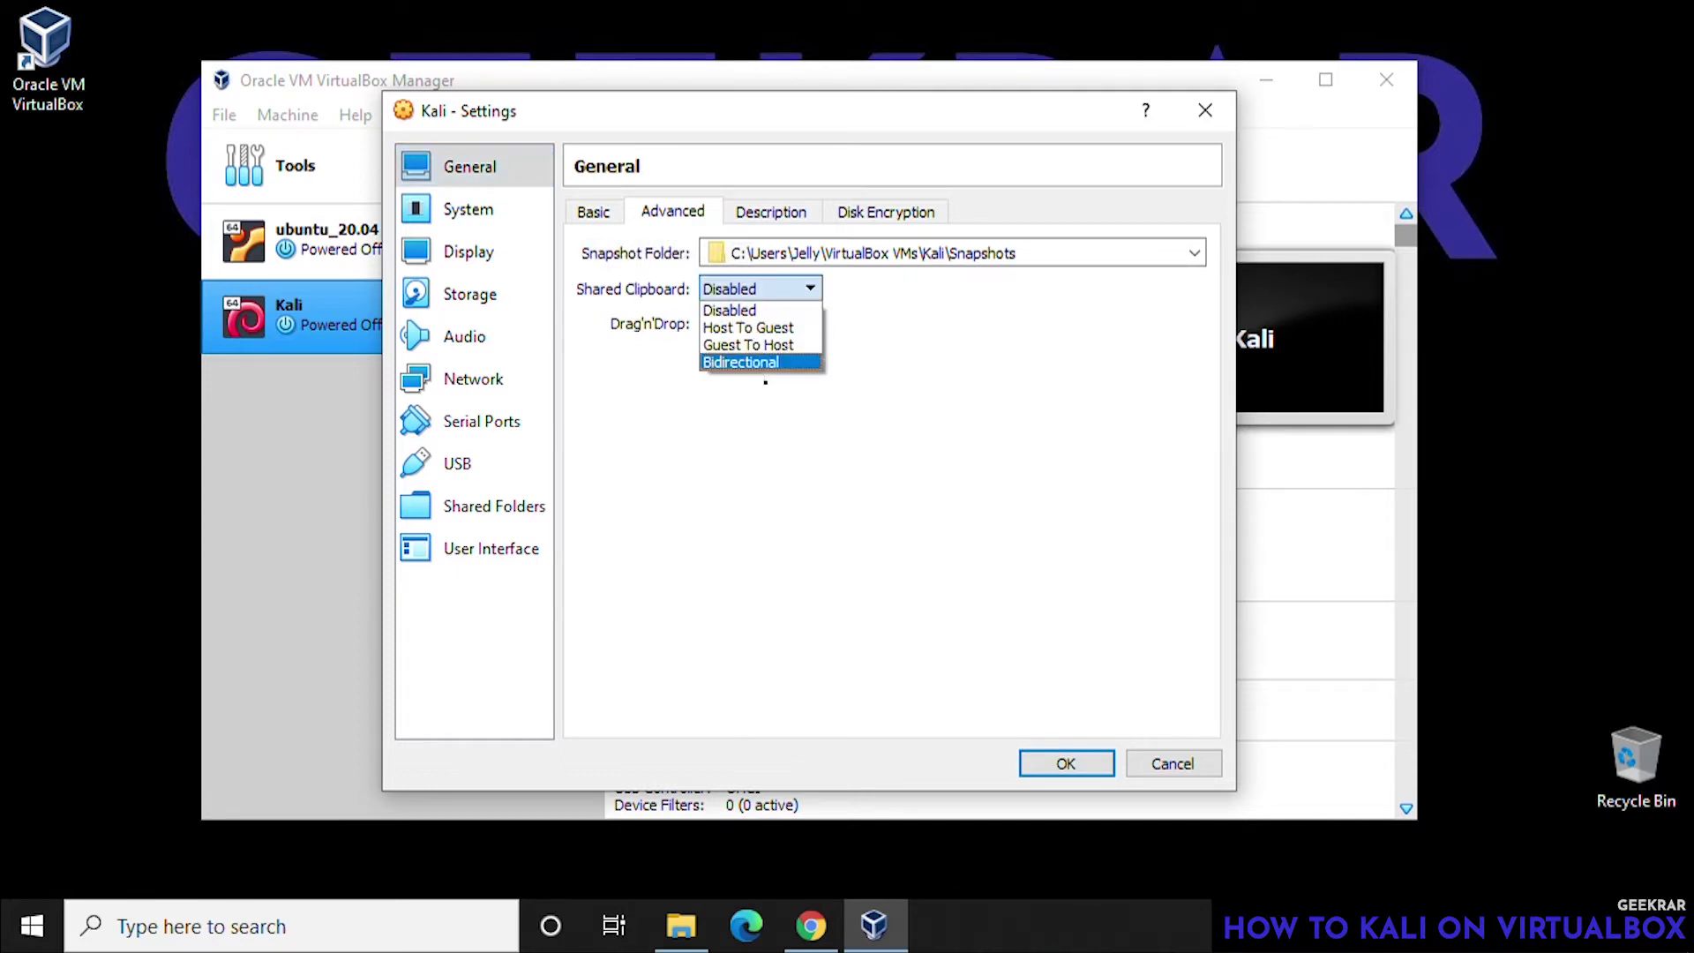
left_click(742, 362)
left_click(764, 323)
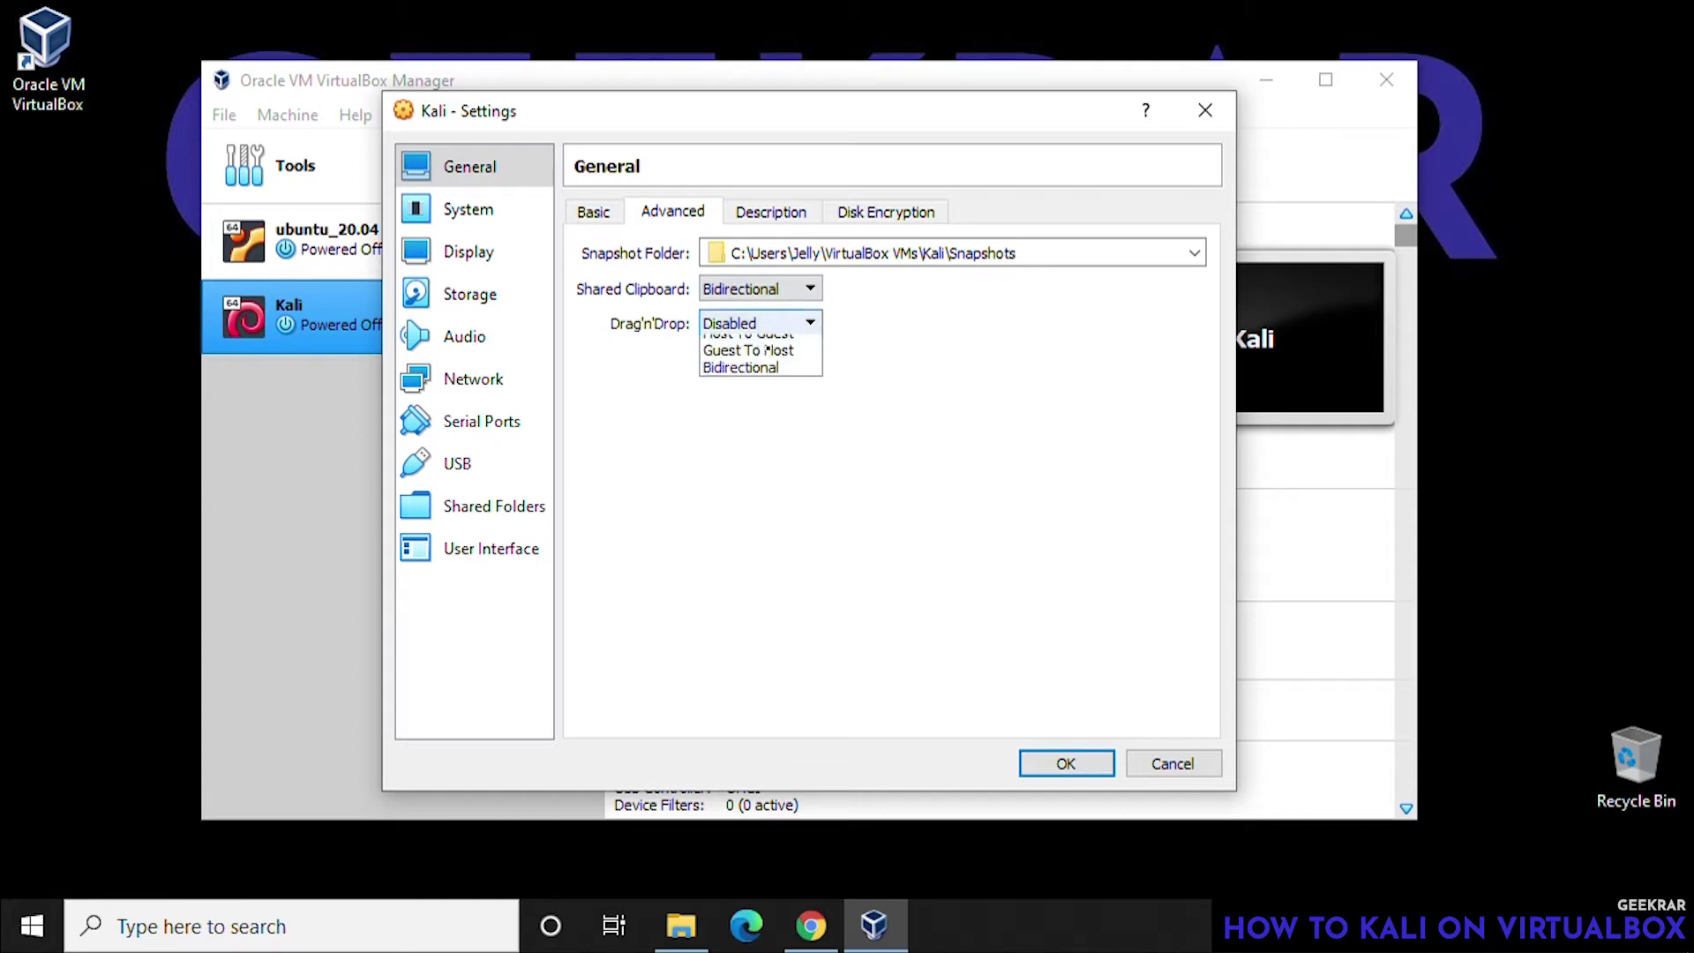
left_click(741, 396)
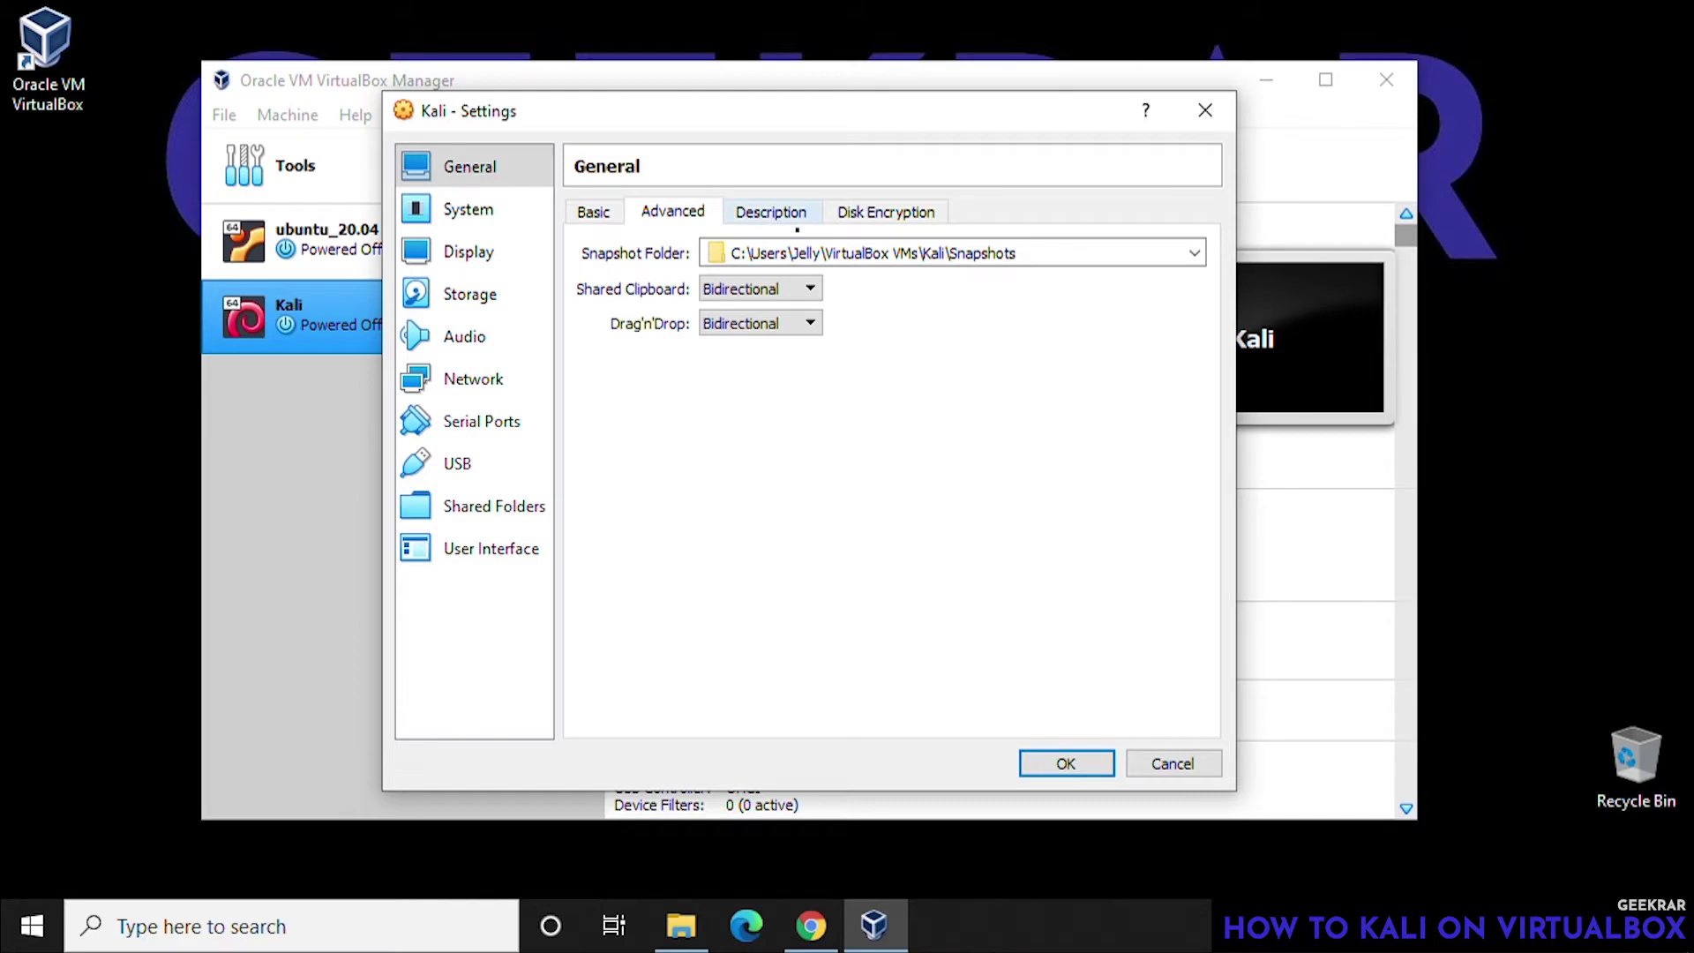
left_click(797, 225)
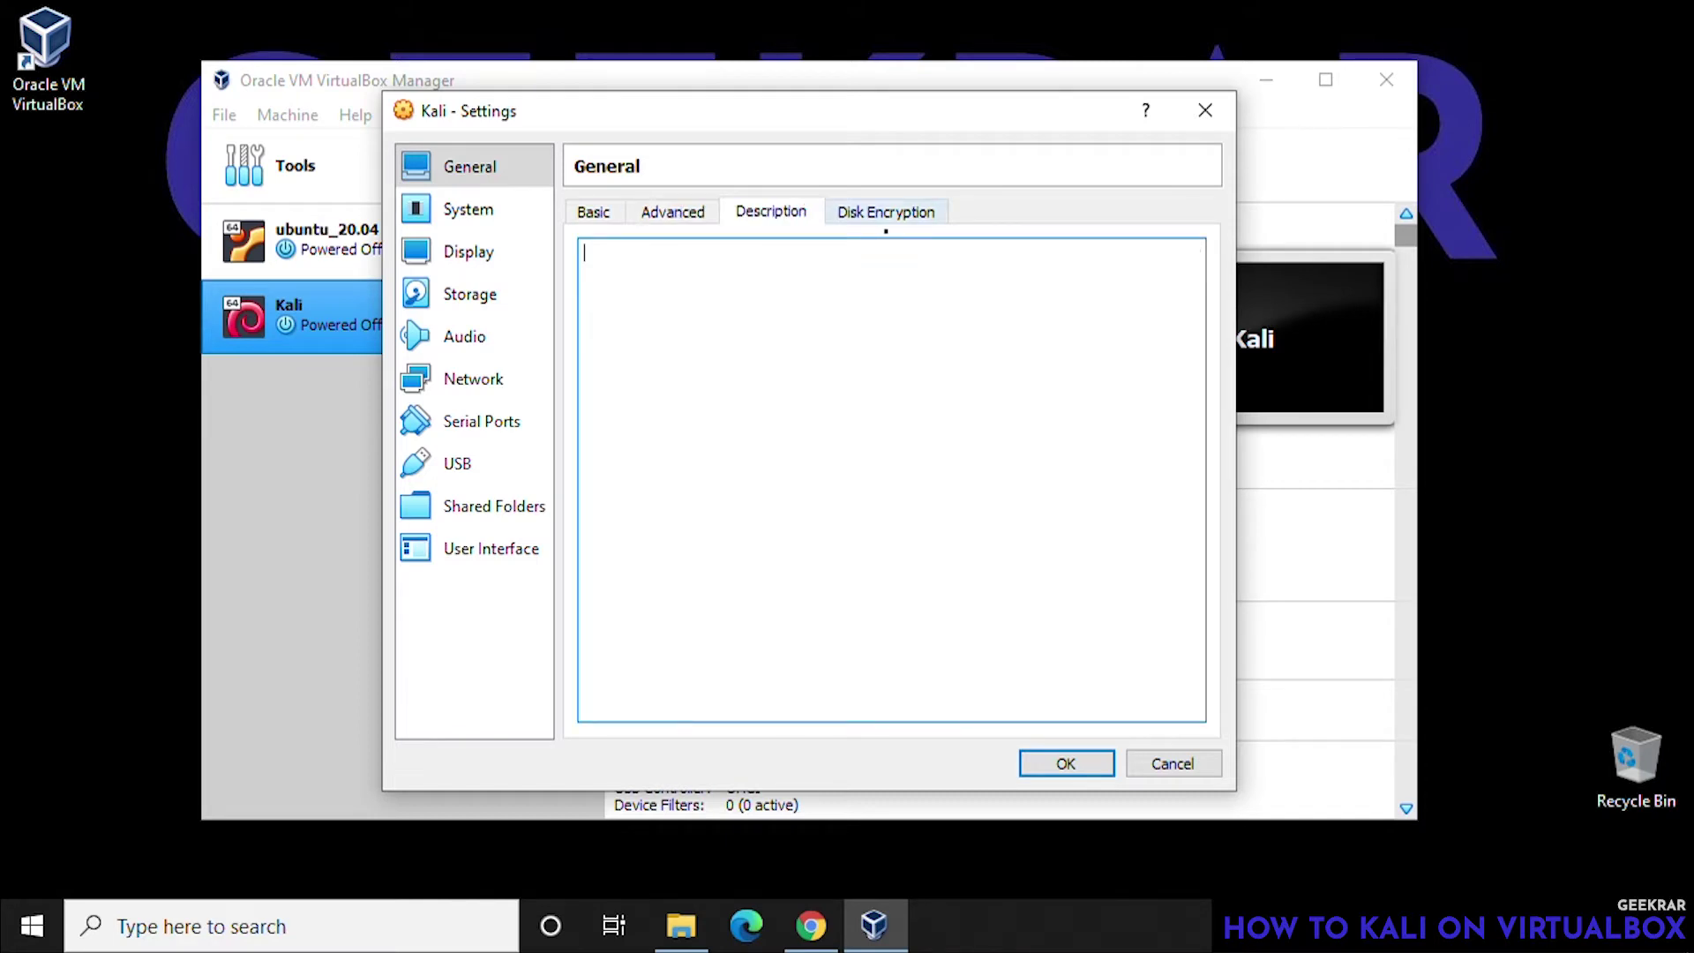
left_click(885, 225)
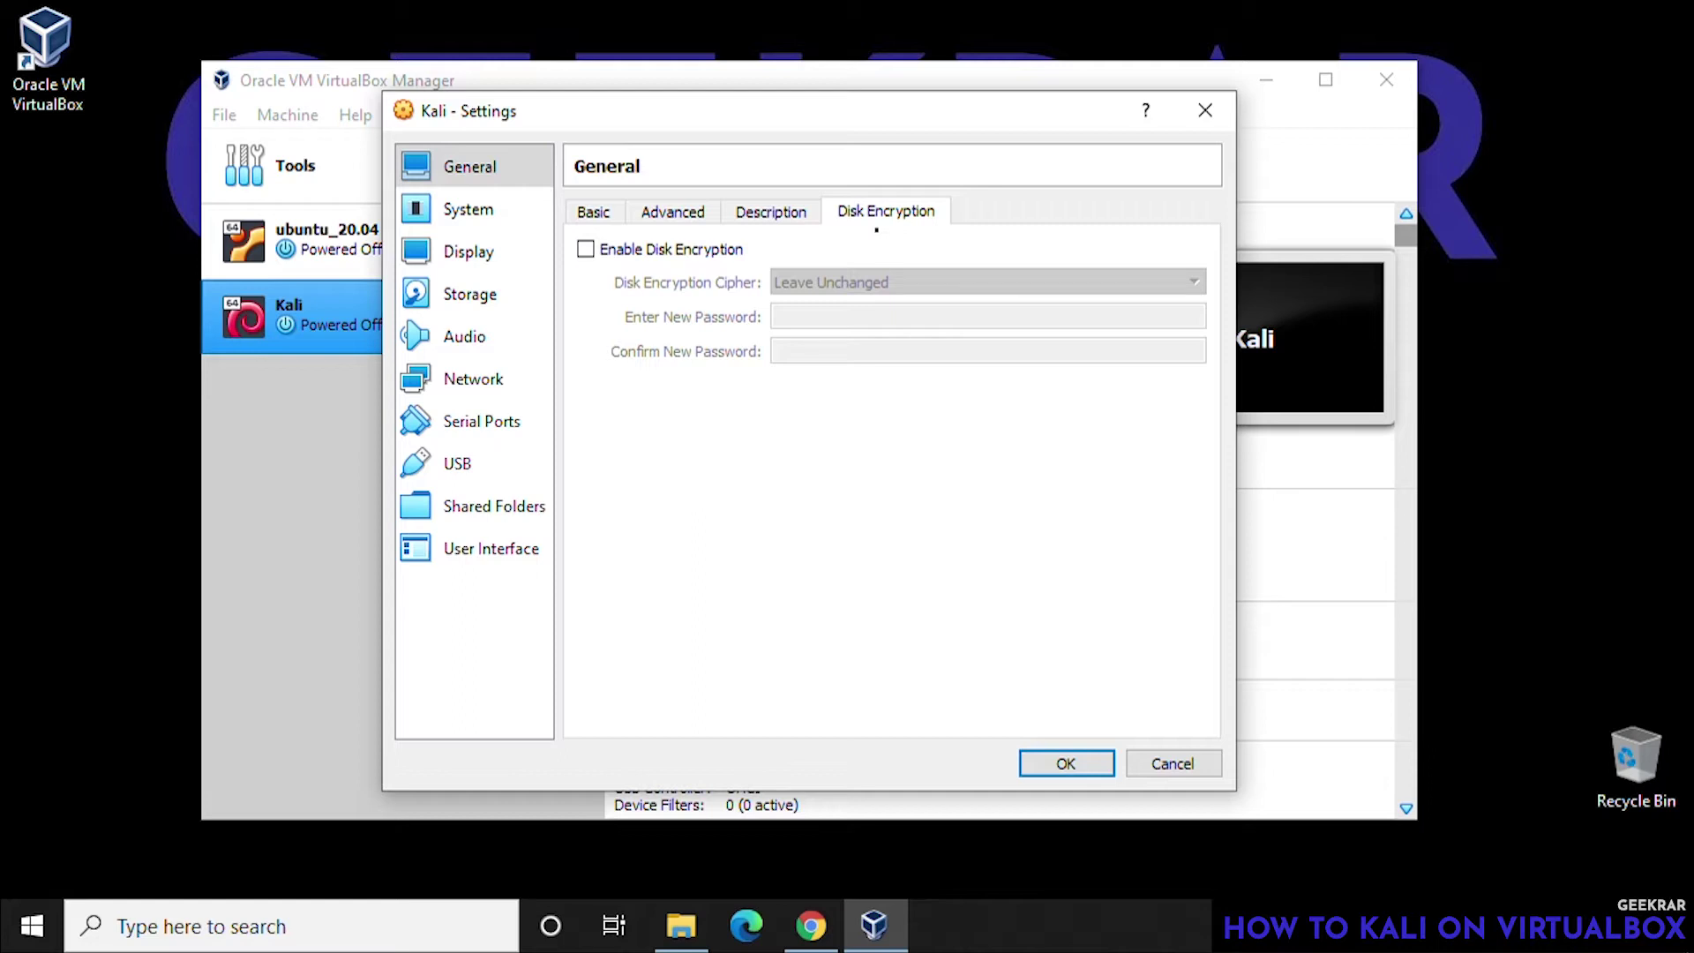
left_click(481, 214)
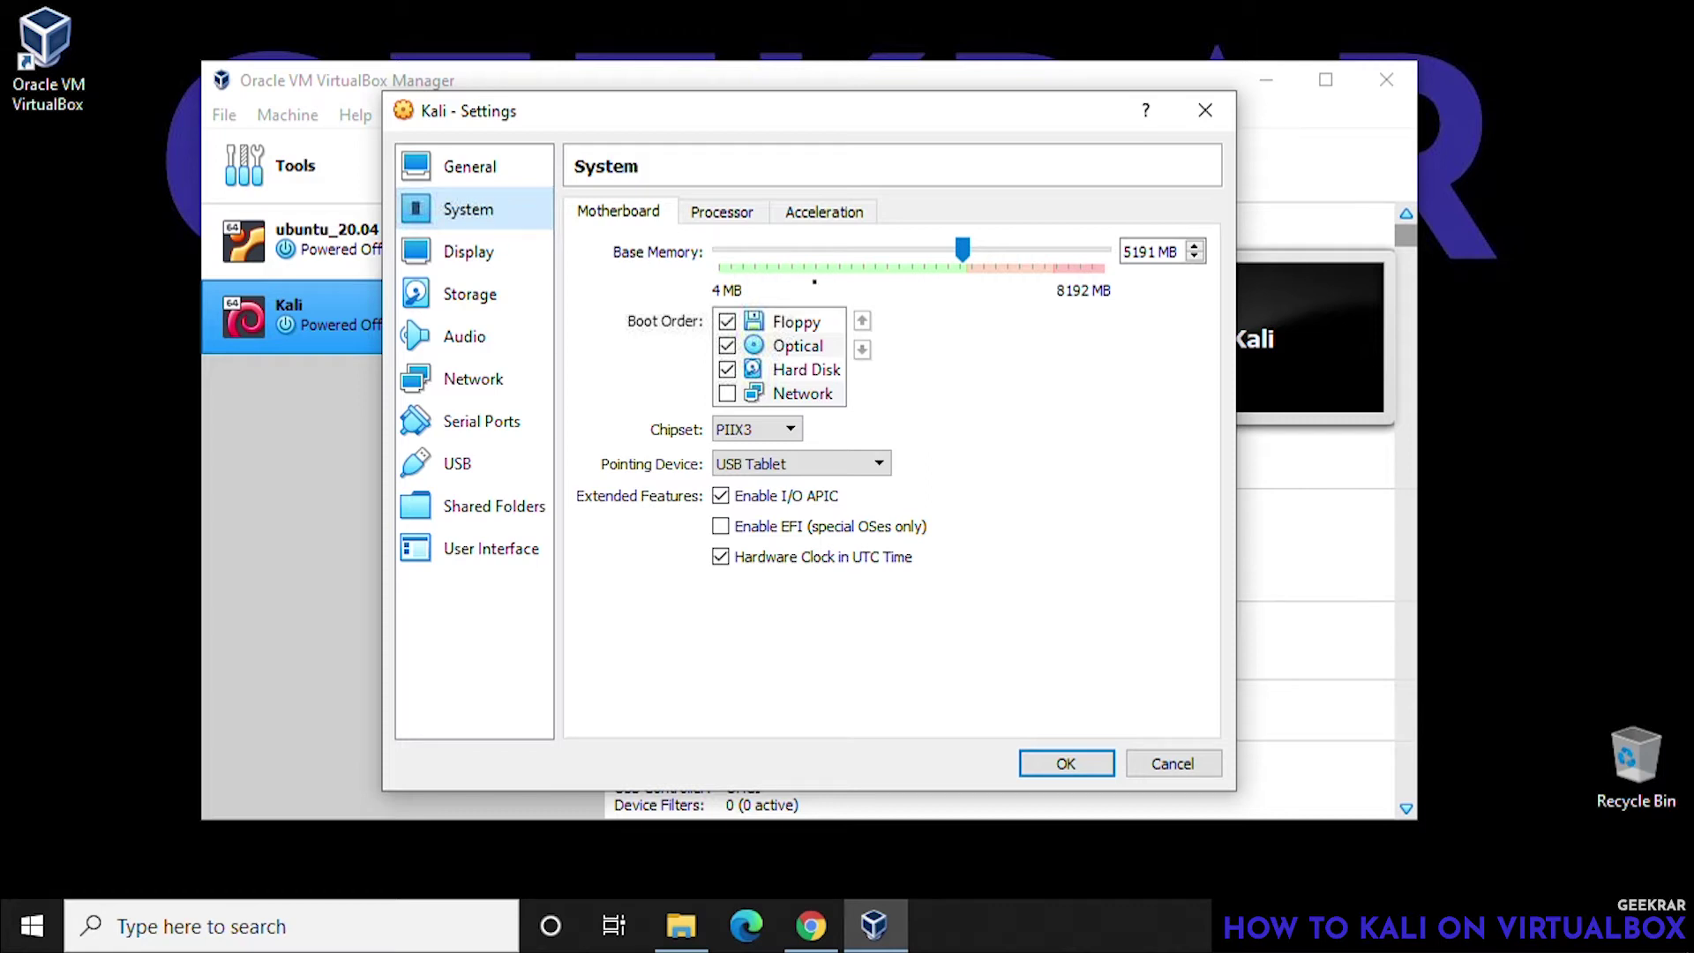
- Set Kali's processor count to 4 in System > Processor
left_click(733, 216)
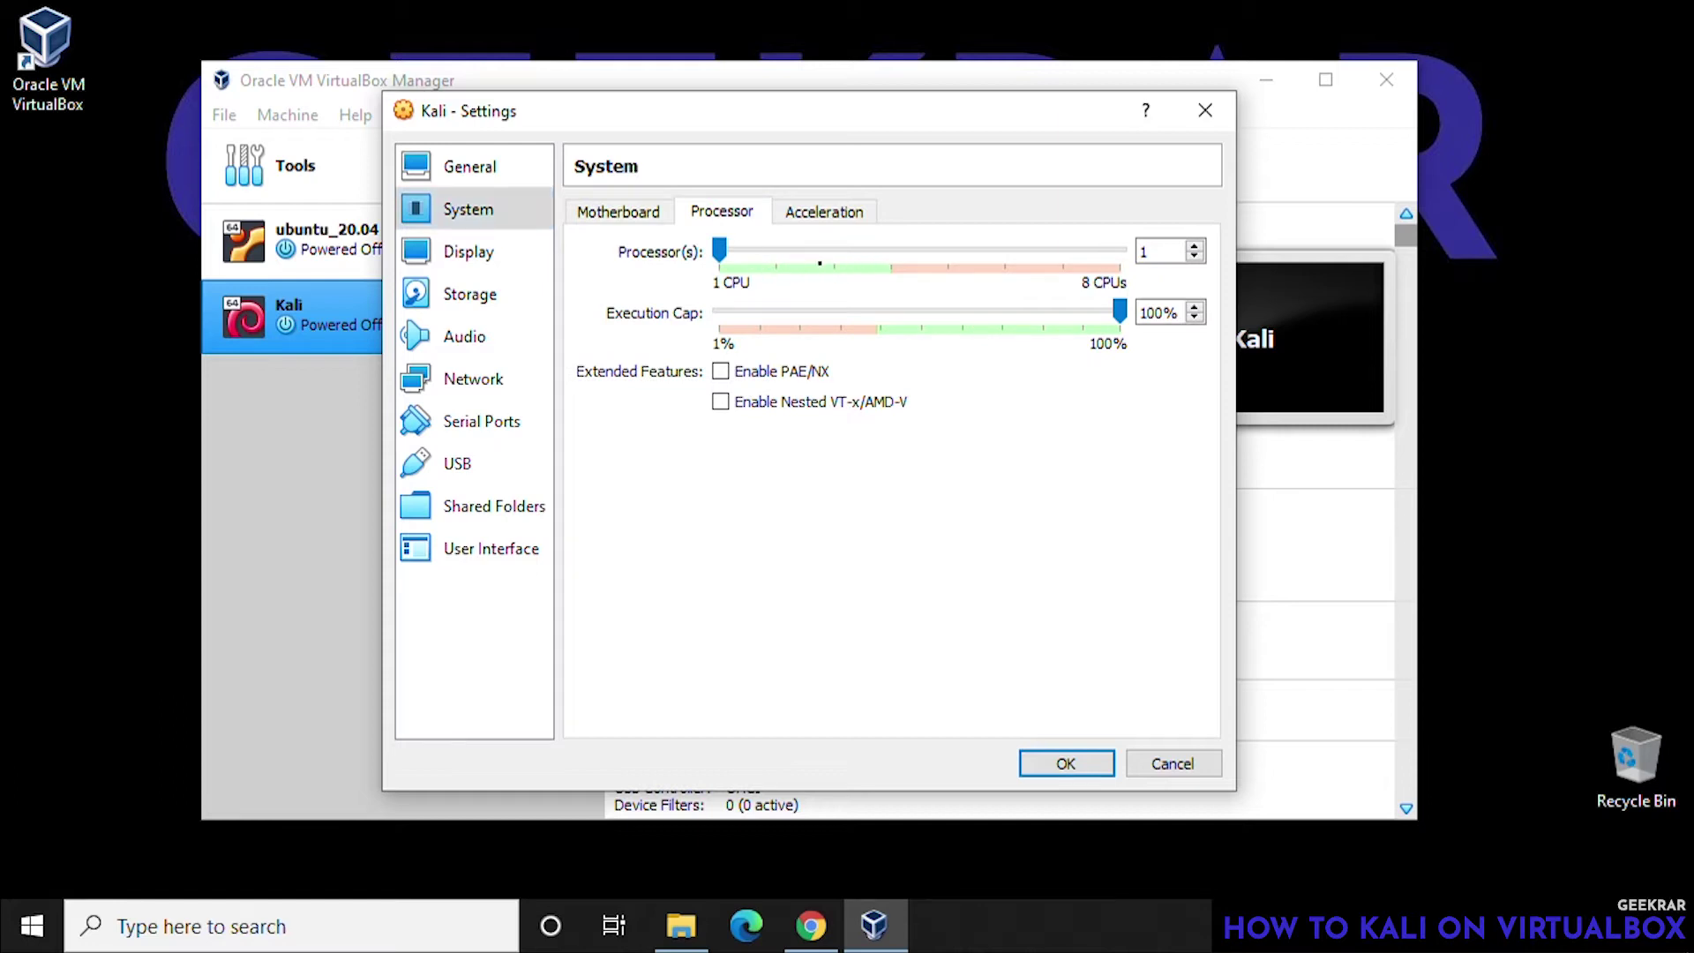
left_click(926, 263)
left_click(911, 259)
left_click(911, 258)
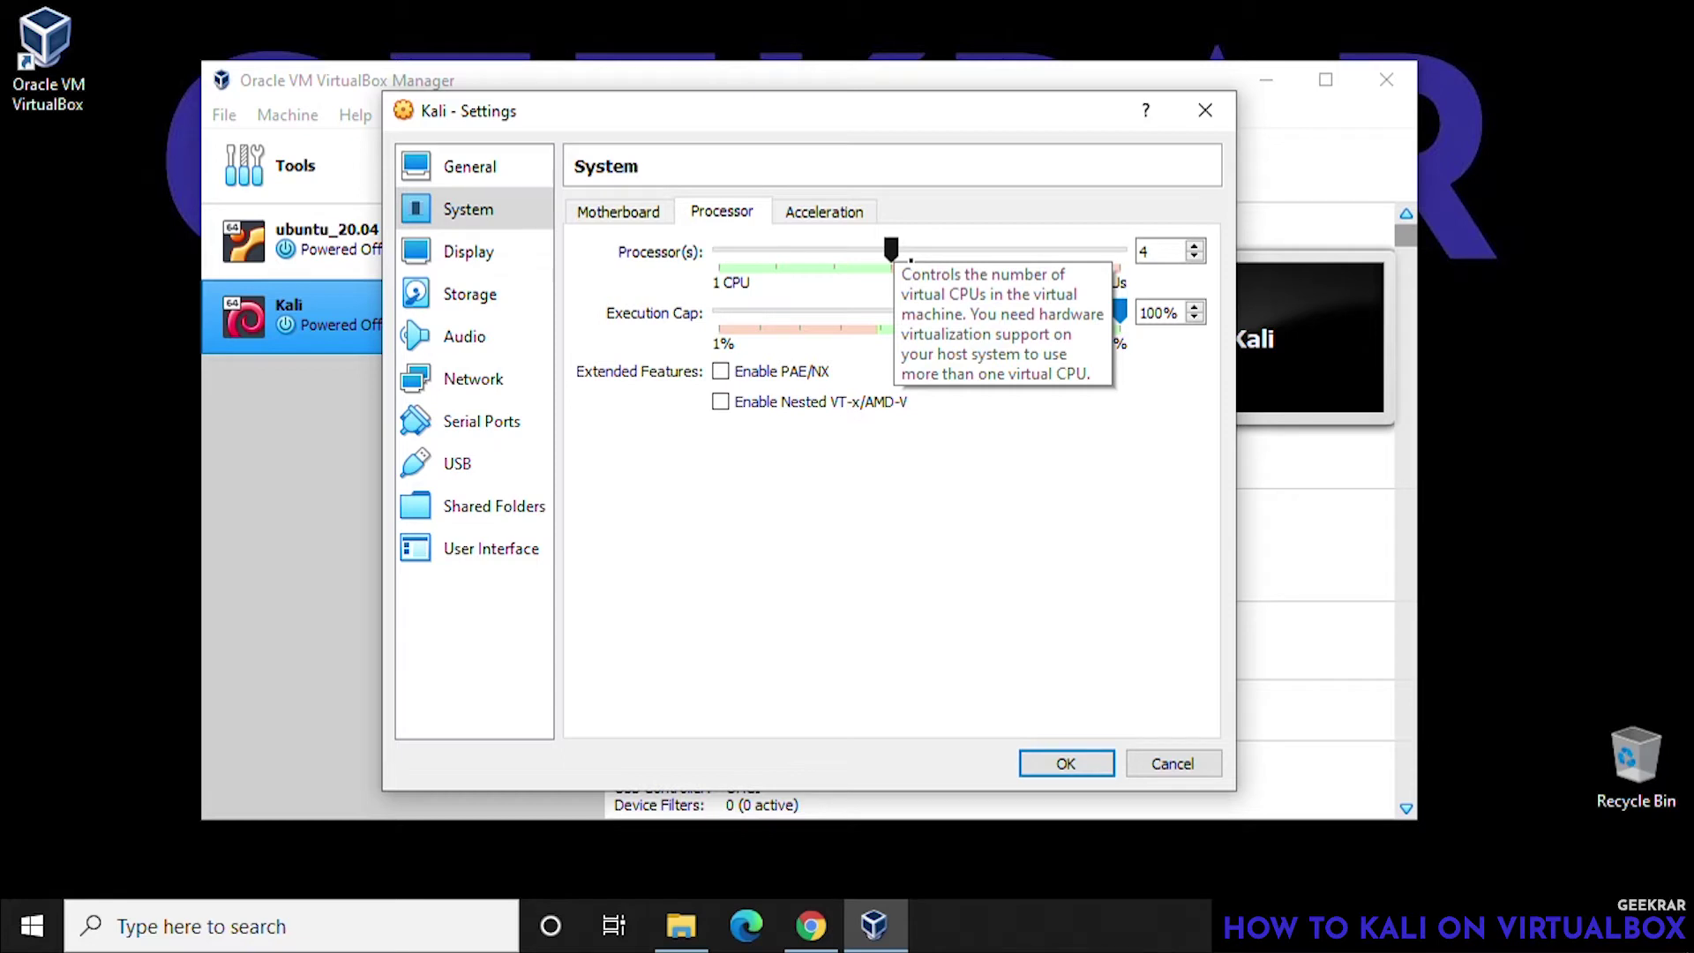
left_click(820, 221)
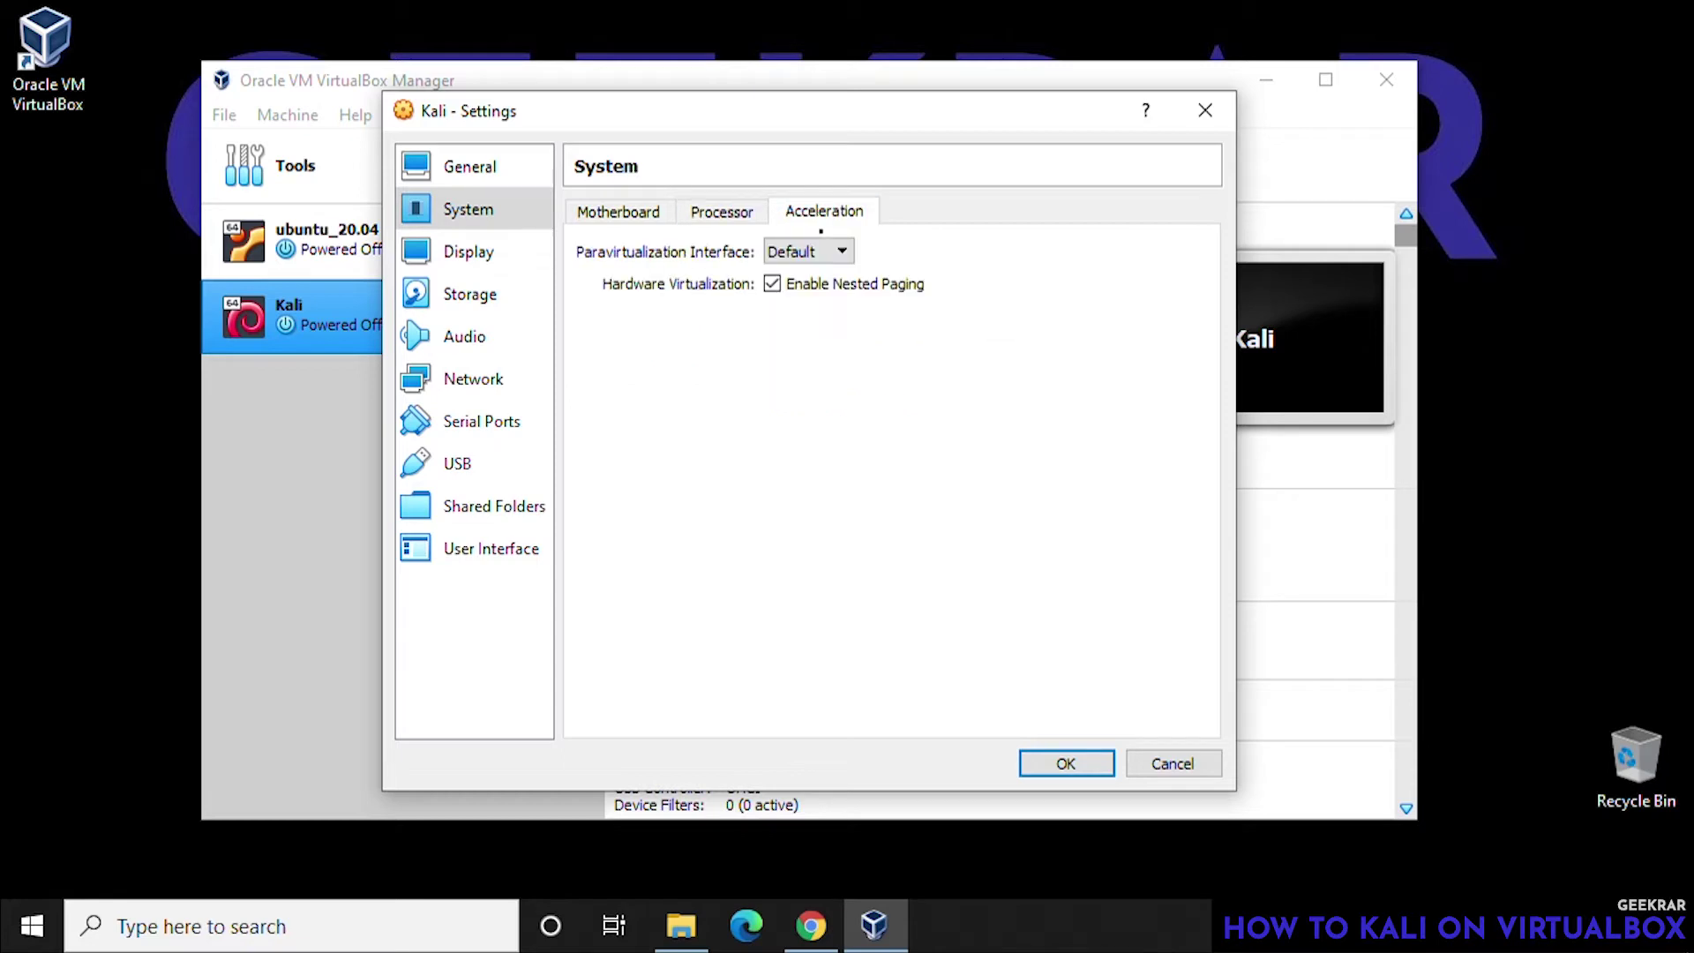
left_click(528, 263)
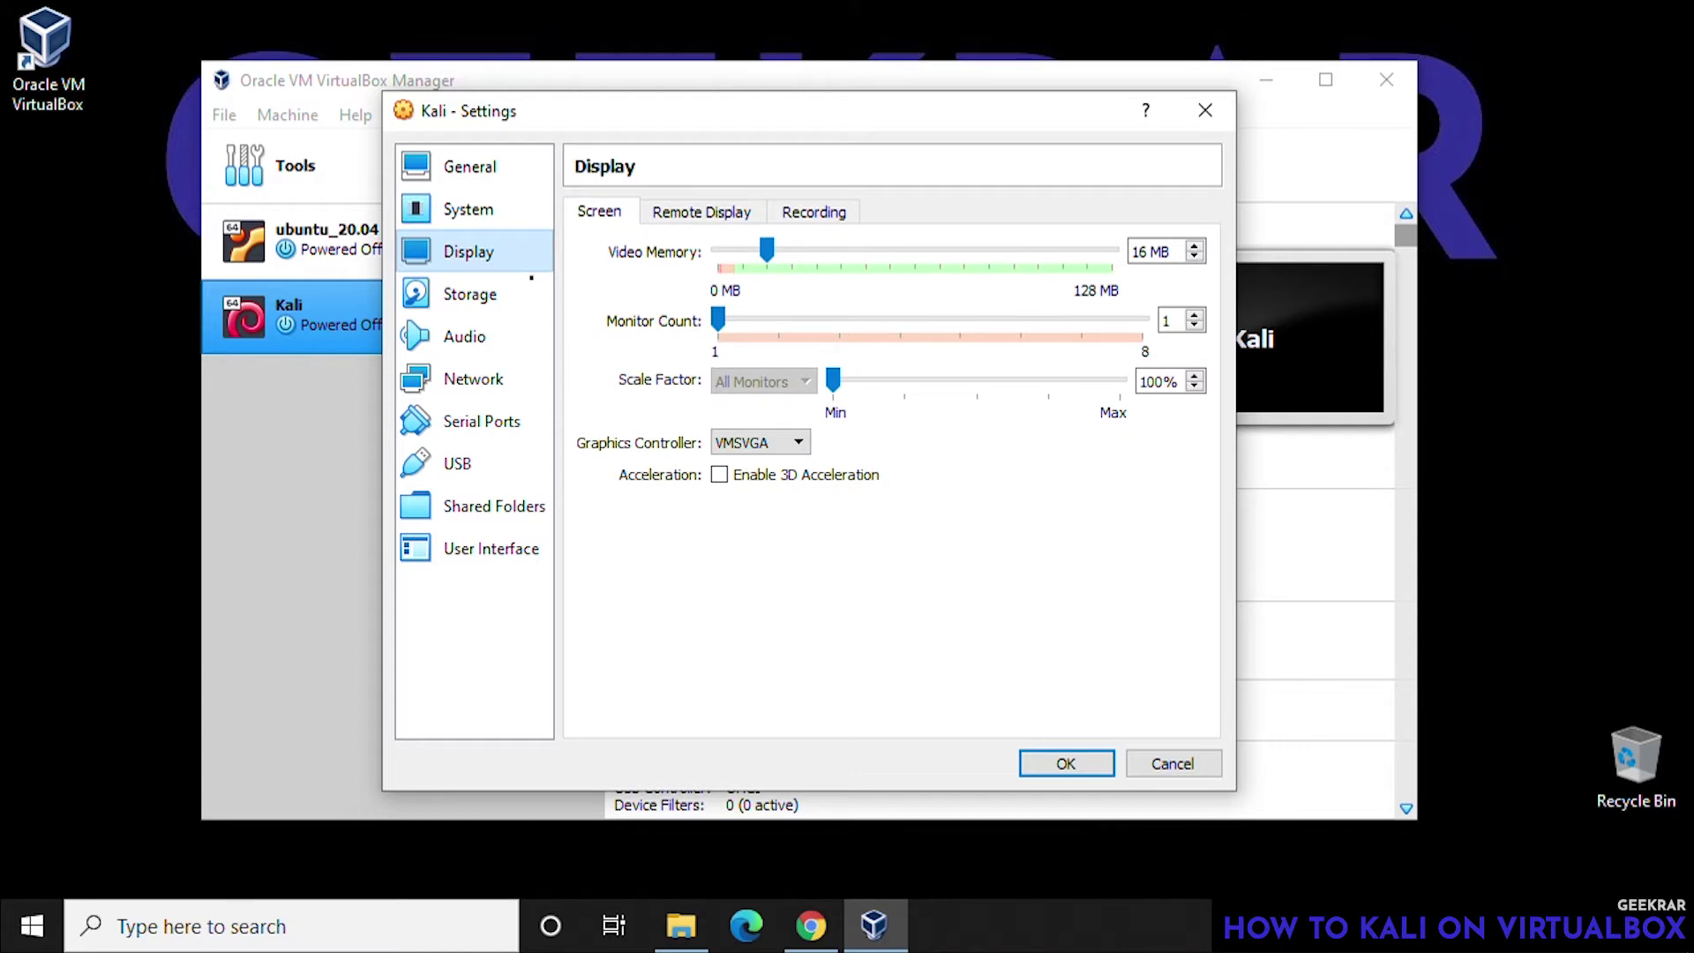
left_click(531, 312)
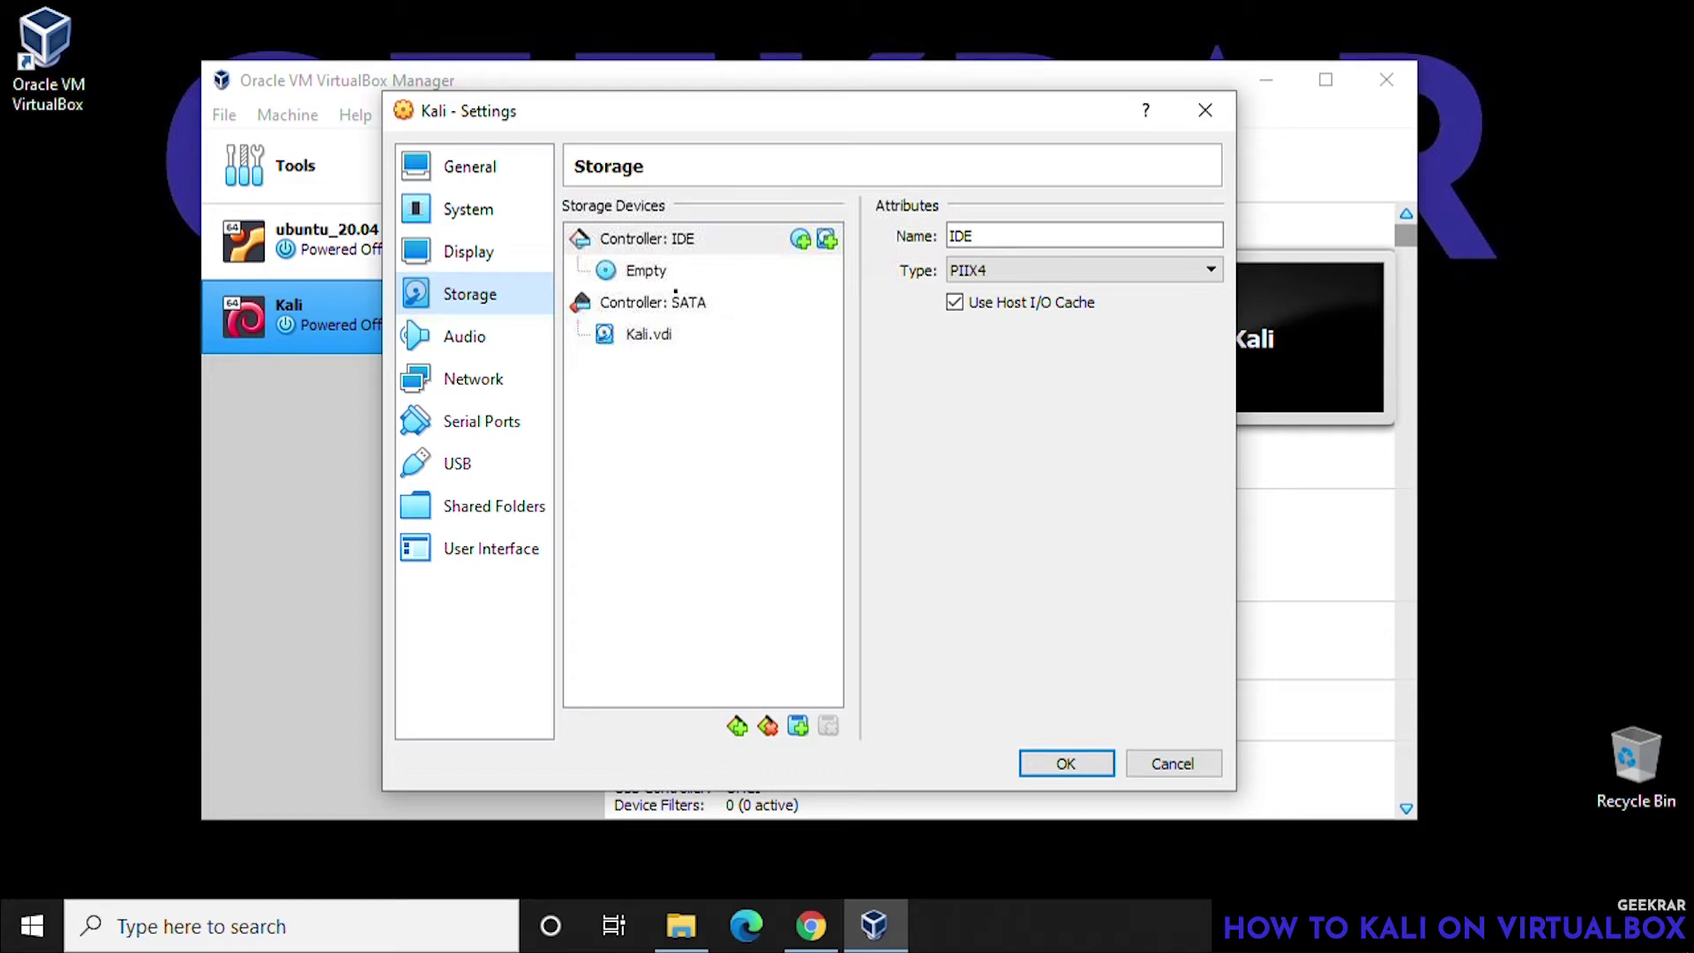
- Load kali-linux-2020.3-installer-amd64.iso from Downloads into the empty IDE optical drive
left_click(628, 272)
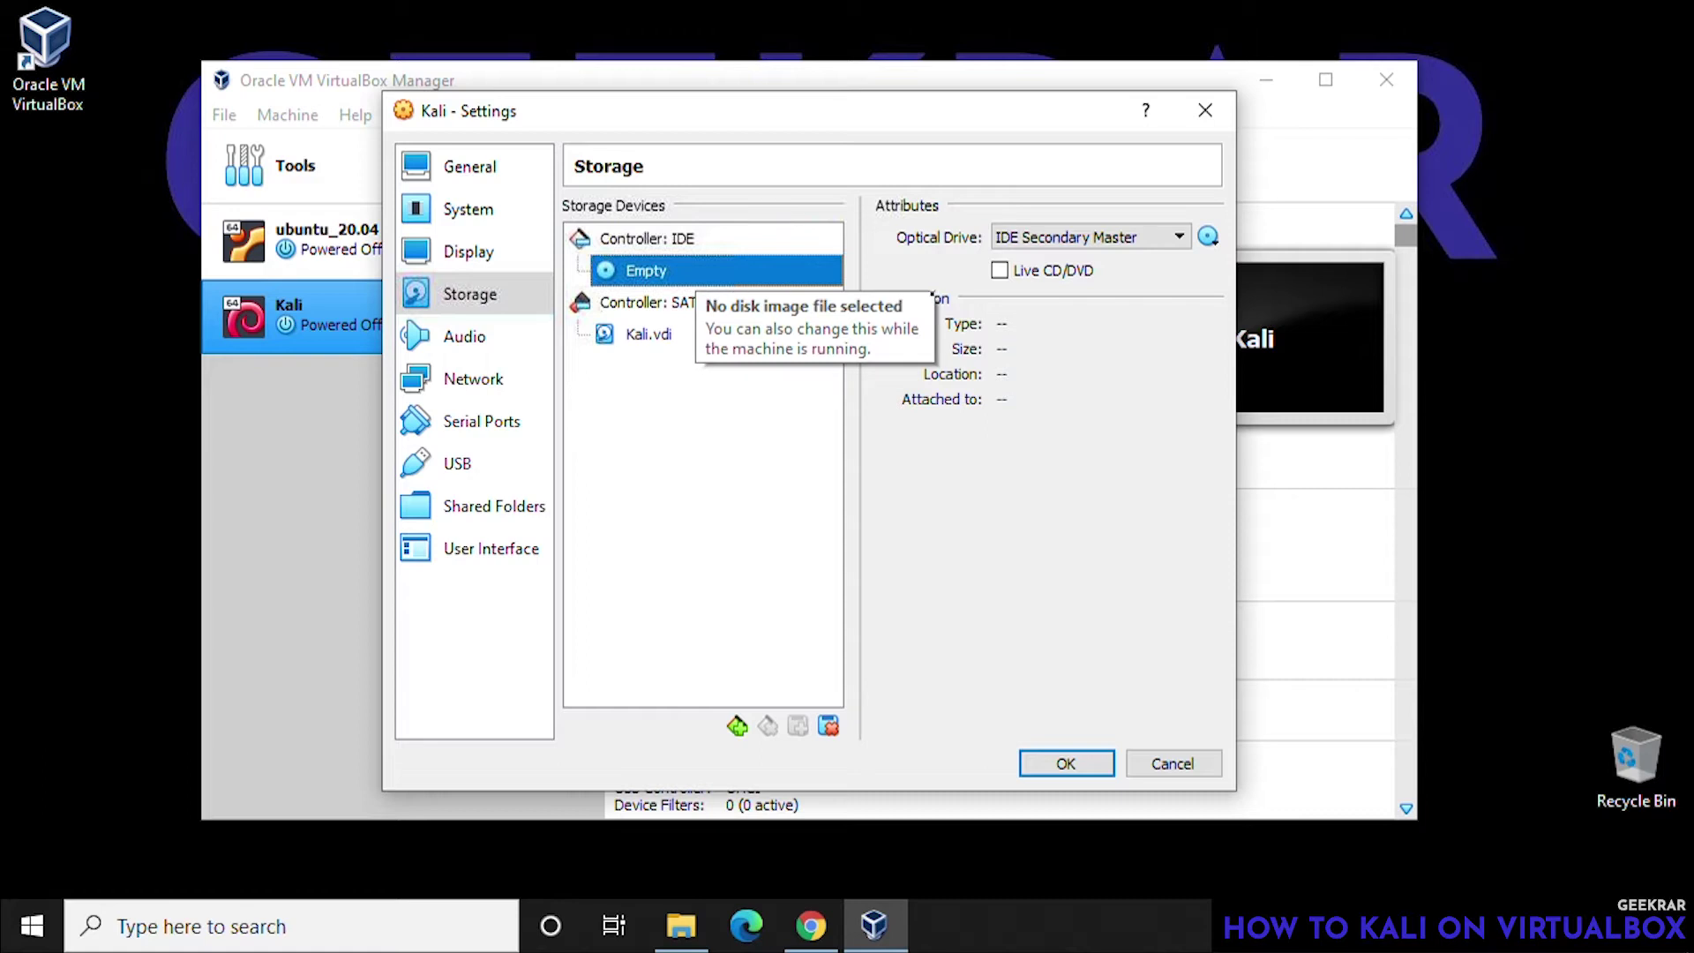
left_click(1208, 236)
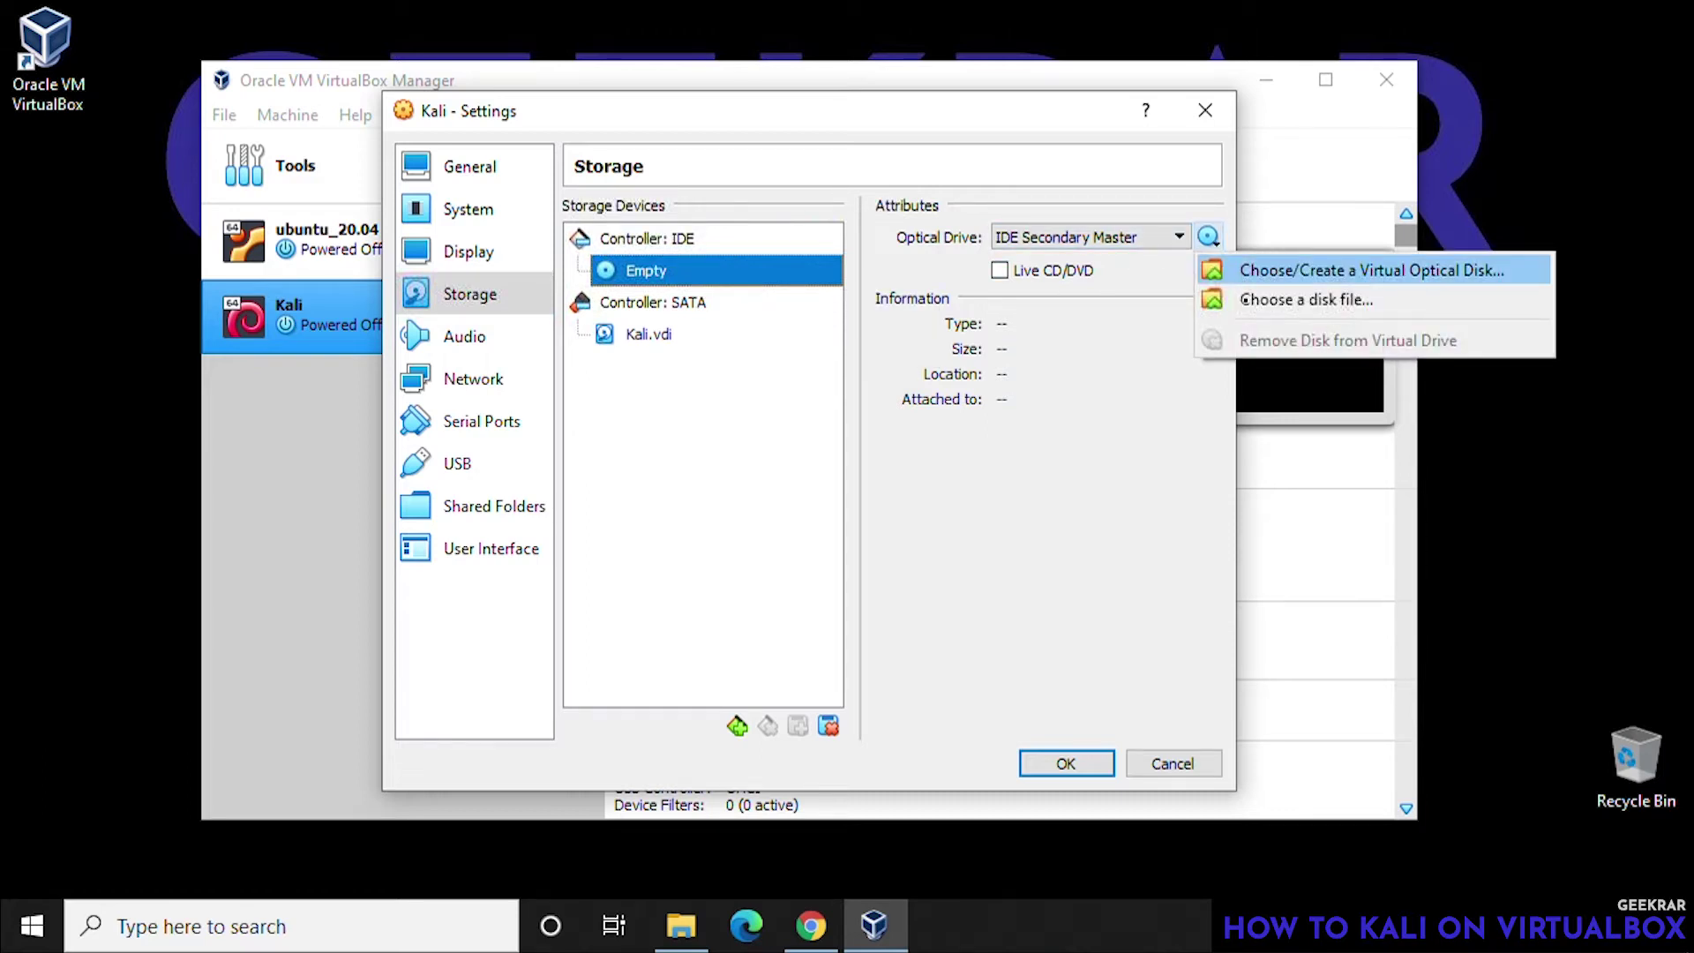
left_click(1254, 304)
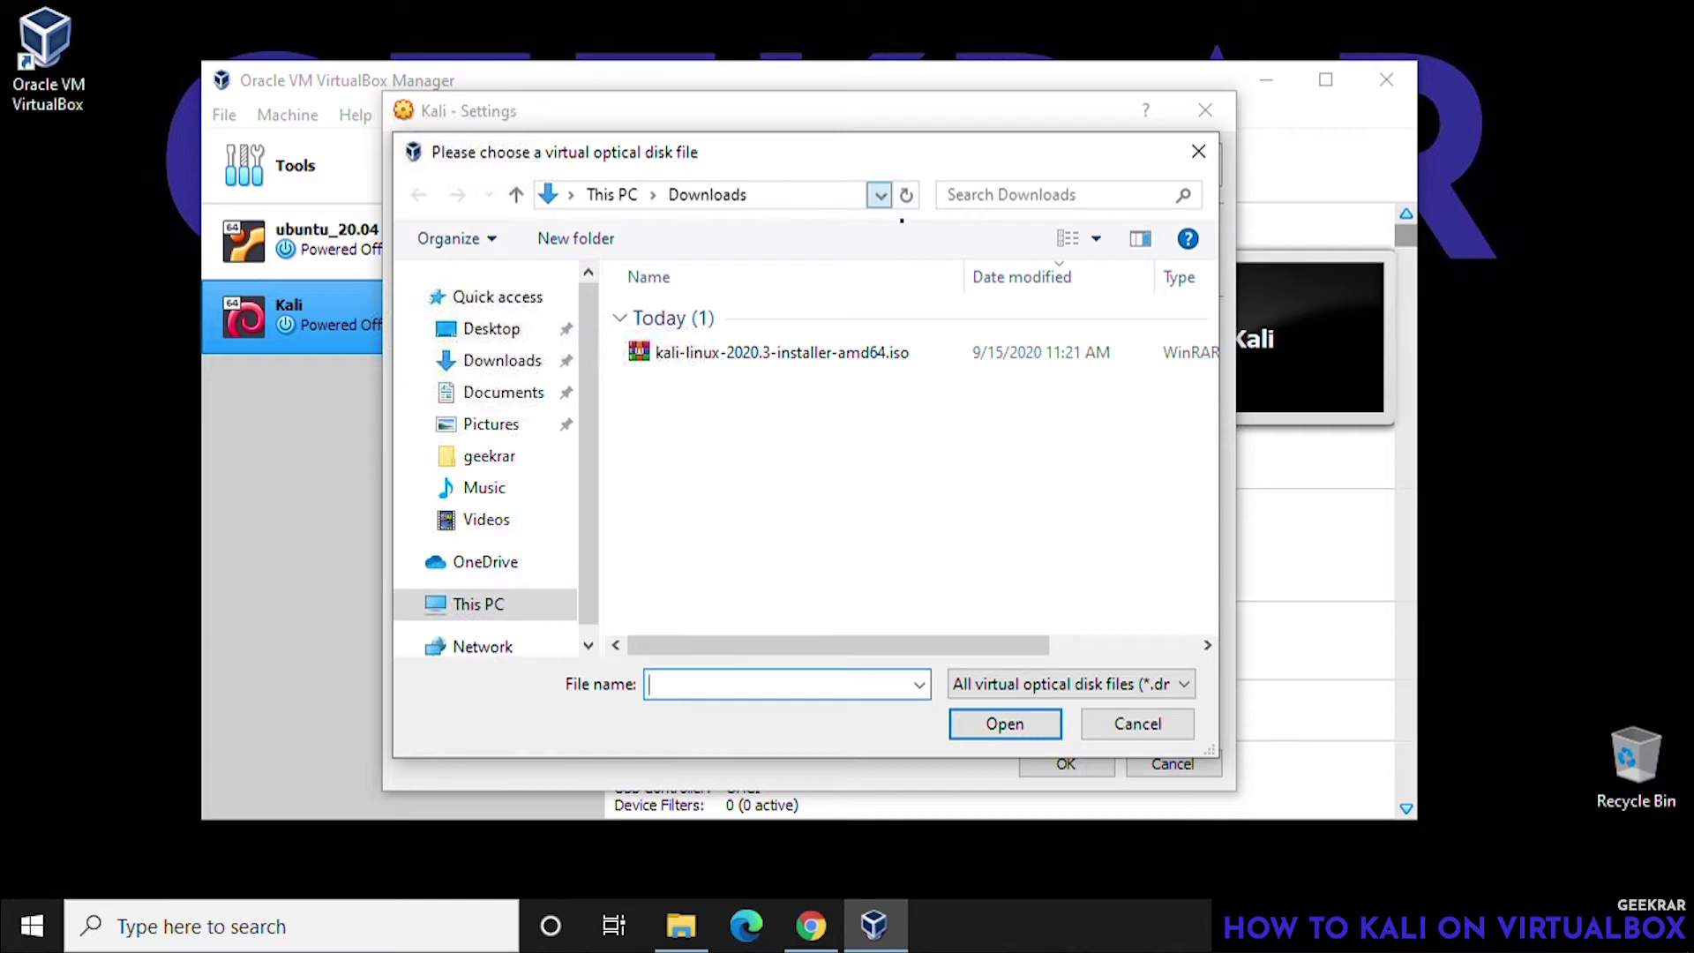
left_click(879, 195)
left_click(879, 195)
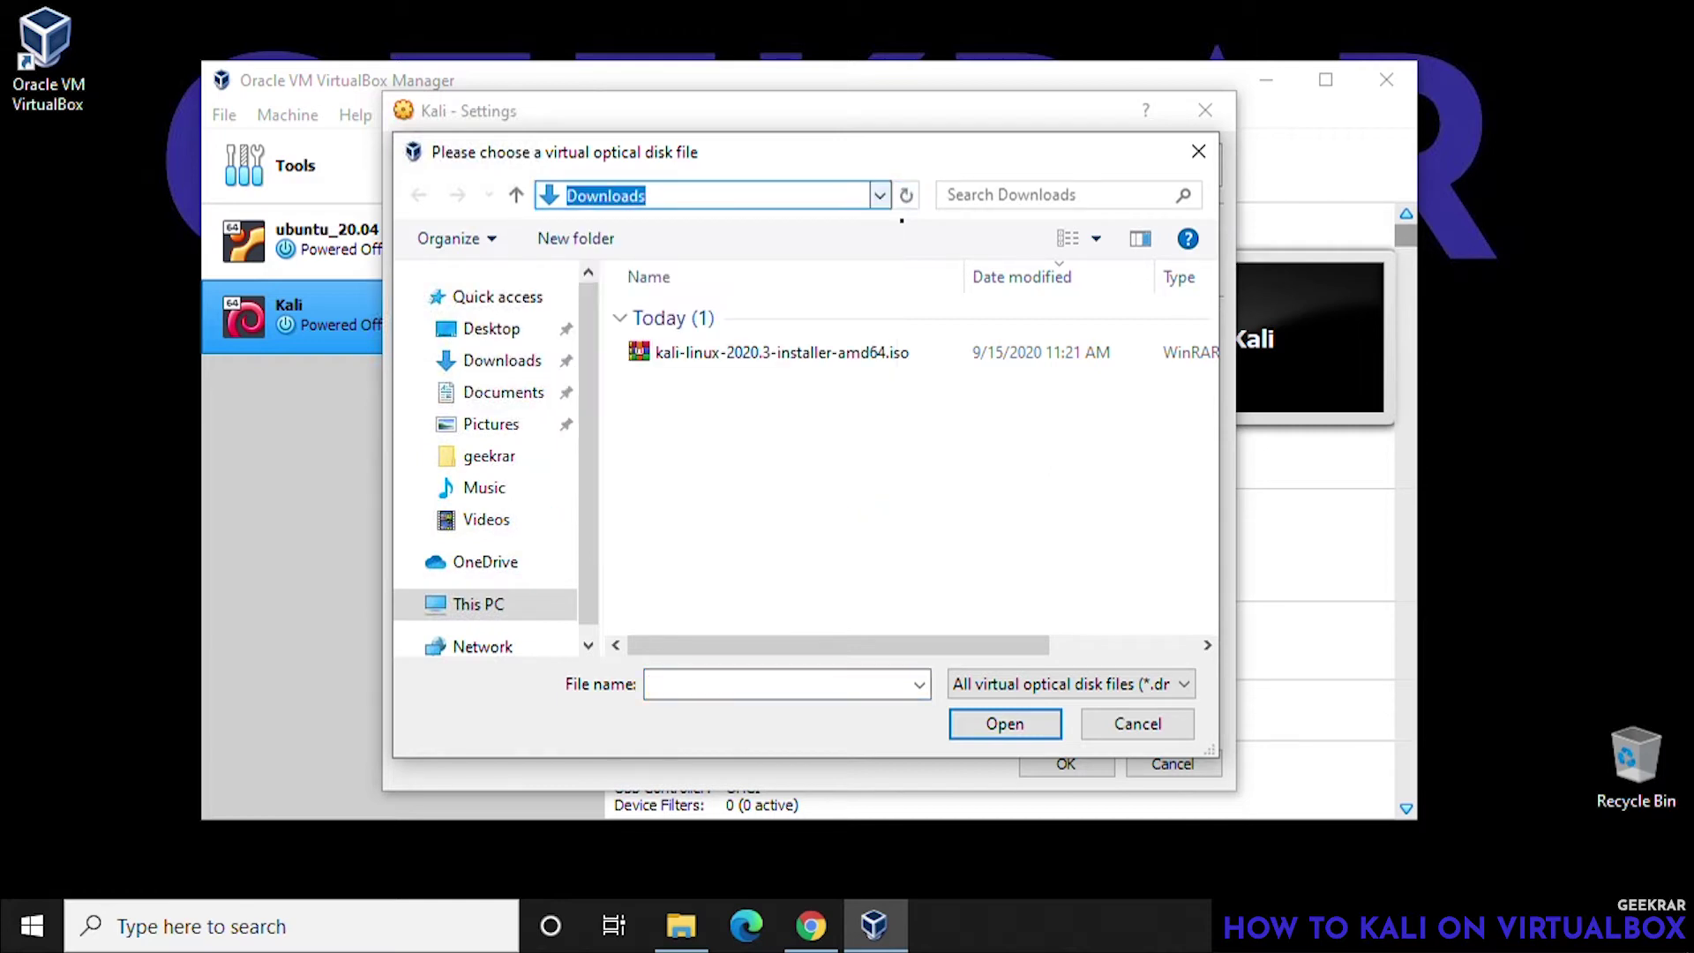
left_click(697, 353)
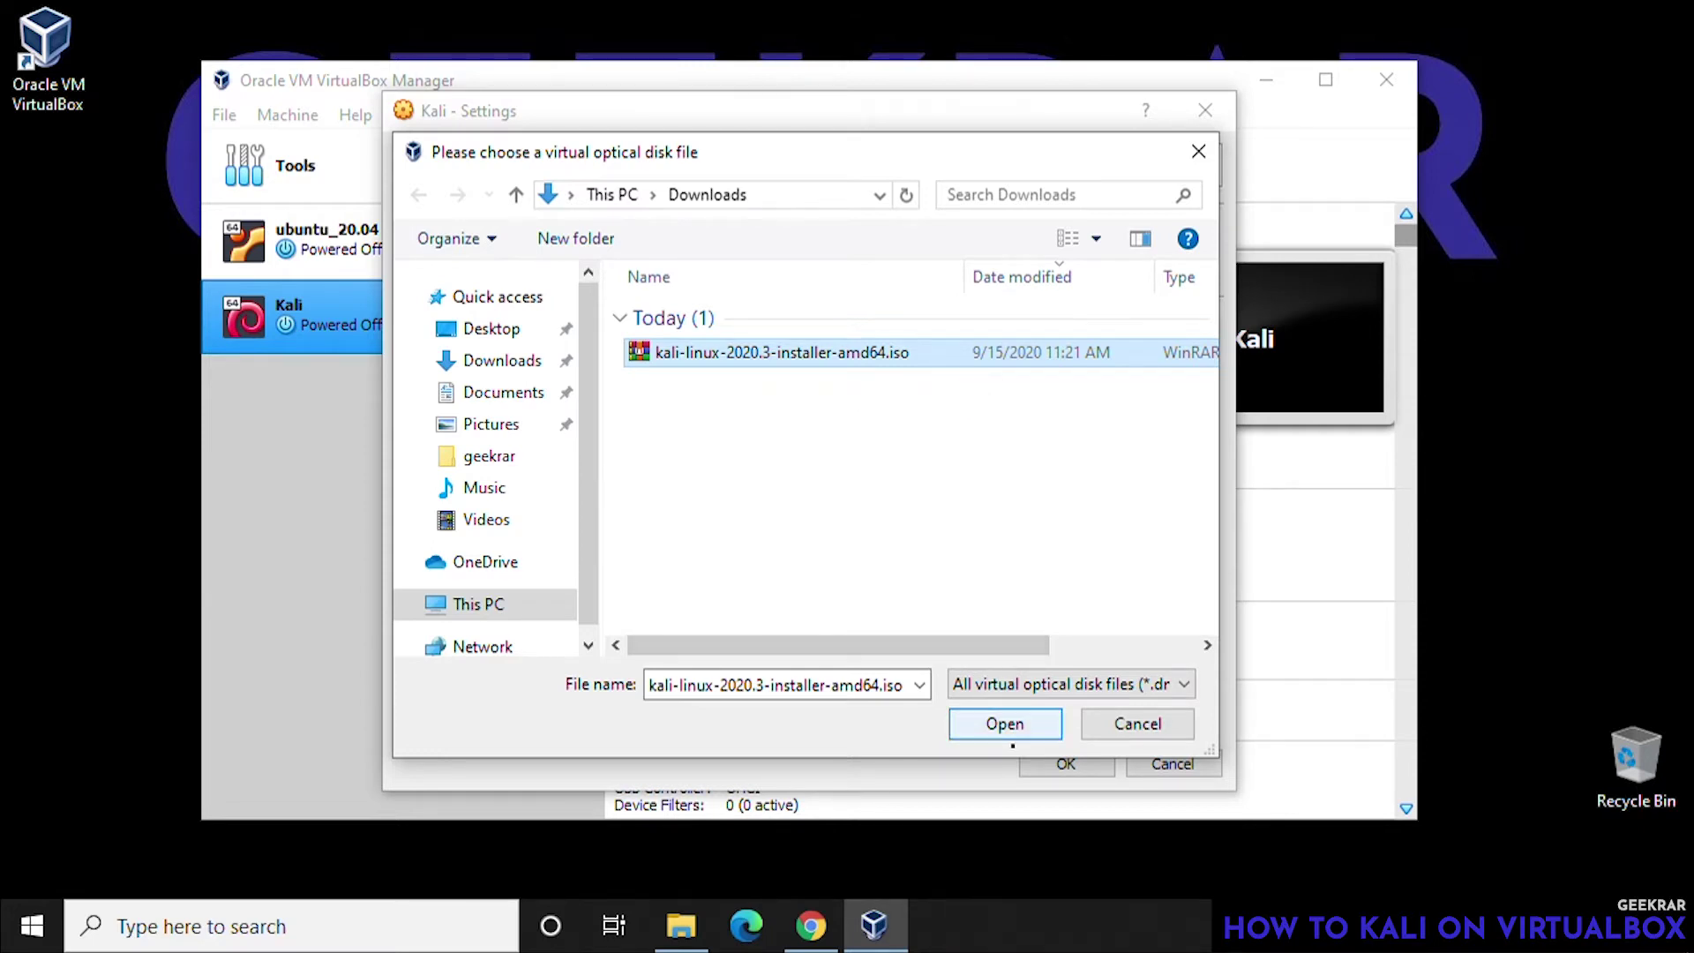
left_click(1013, 739)
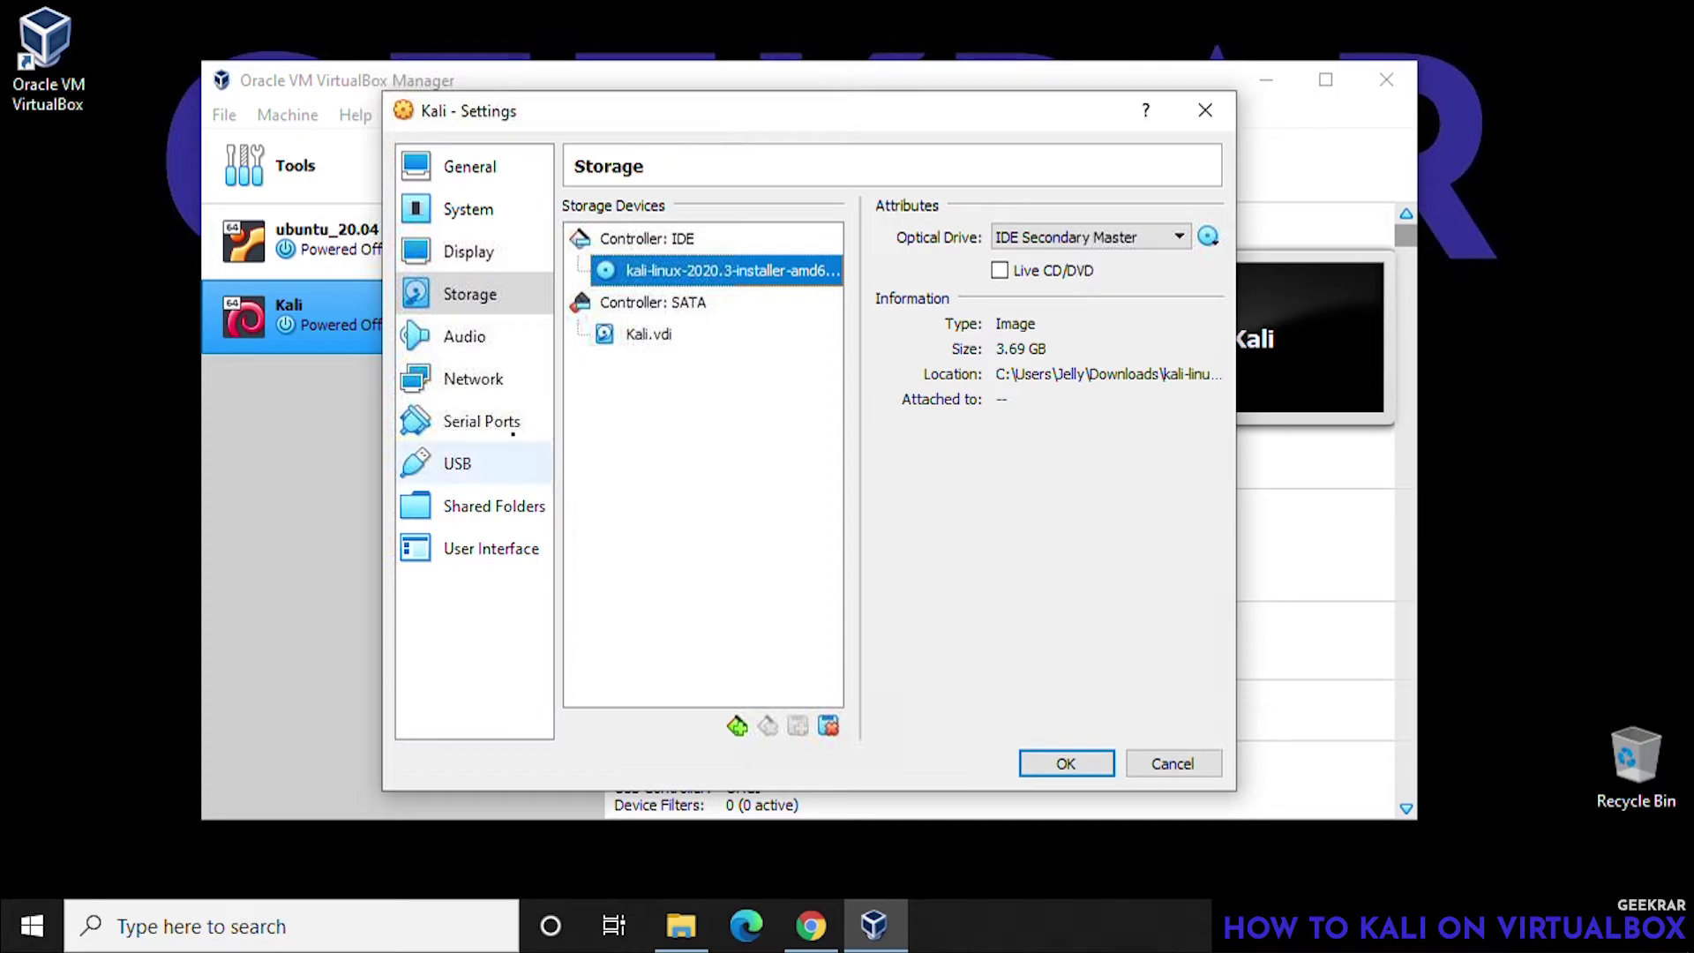
- Review the Audio, Network, Serial Ports, USB, Shared Folders and User Interface pages, then save the settings
left_click(477, 345)
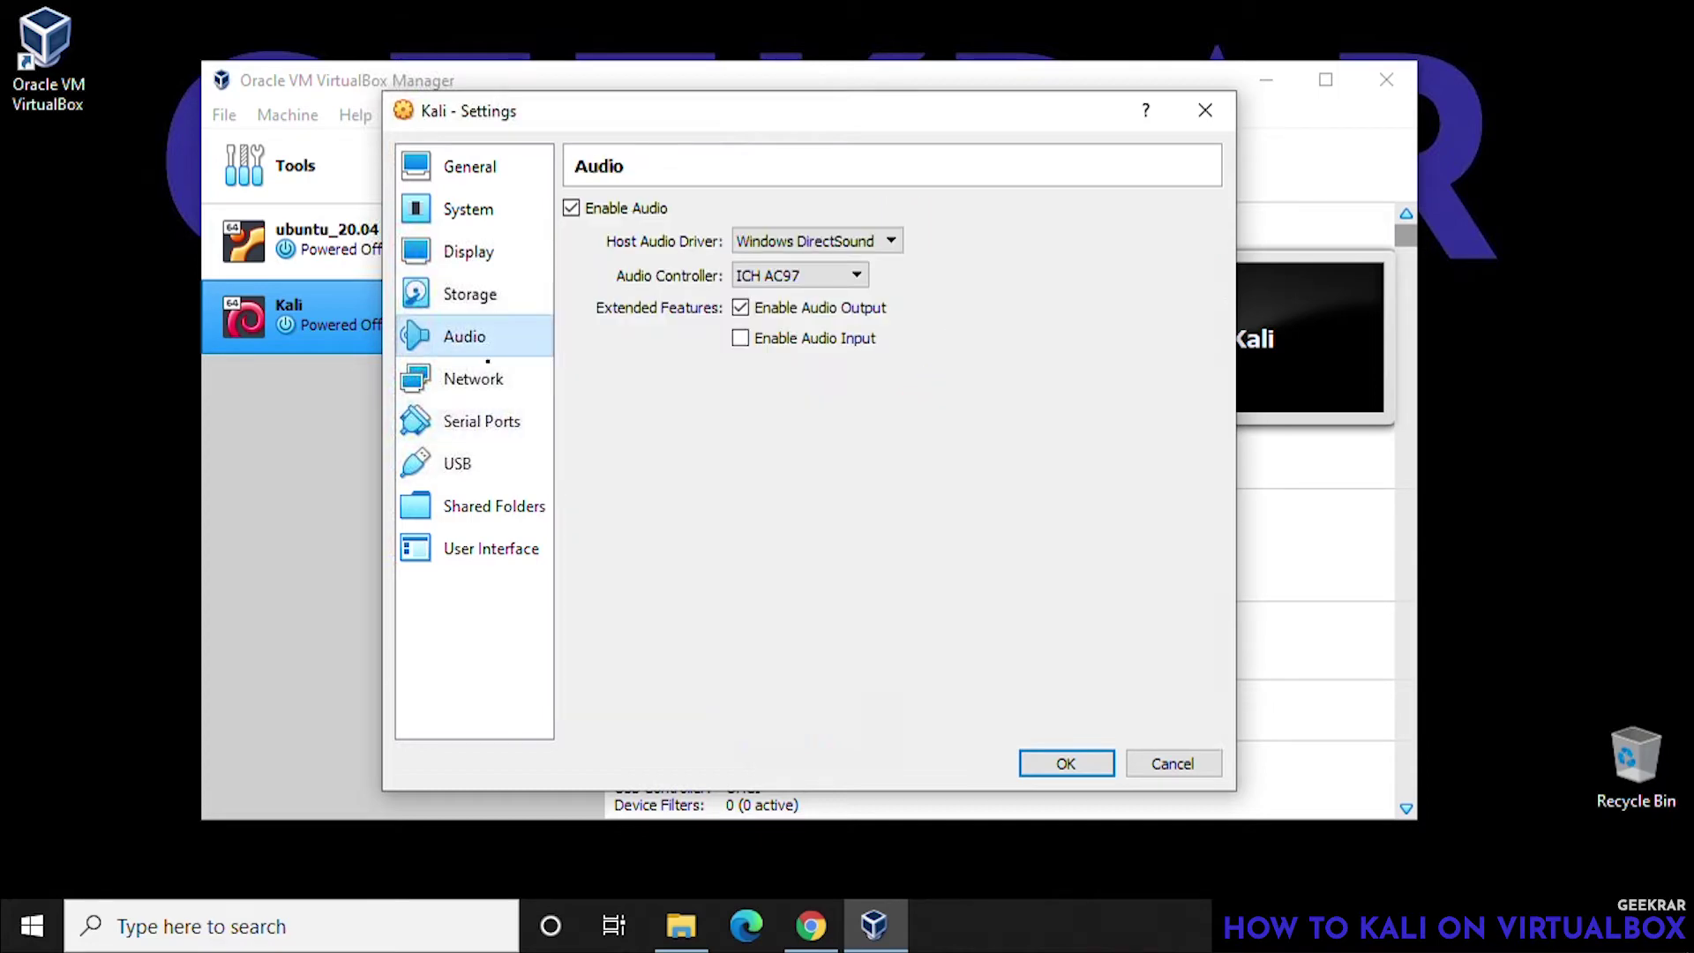
left_click(477, 378)
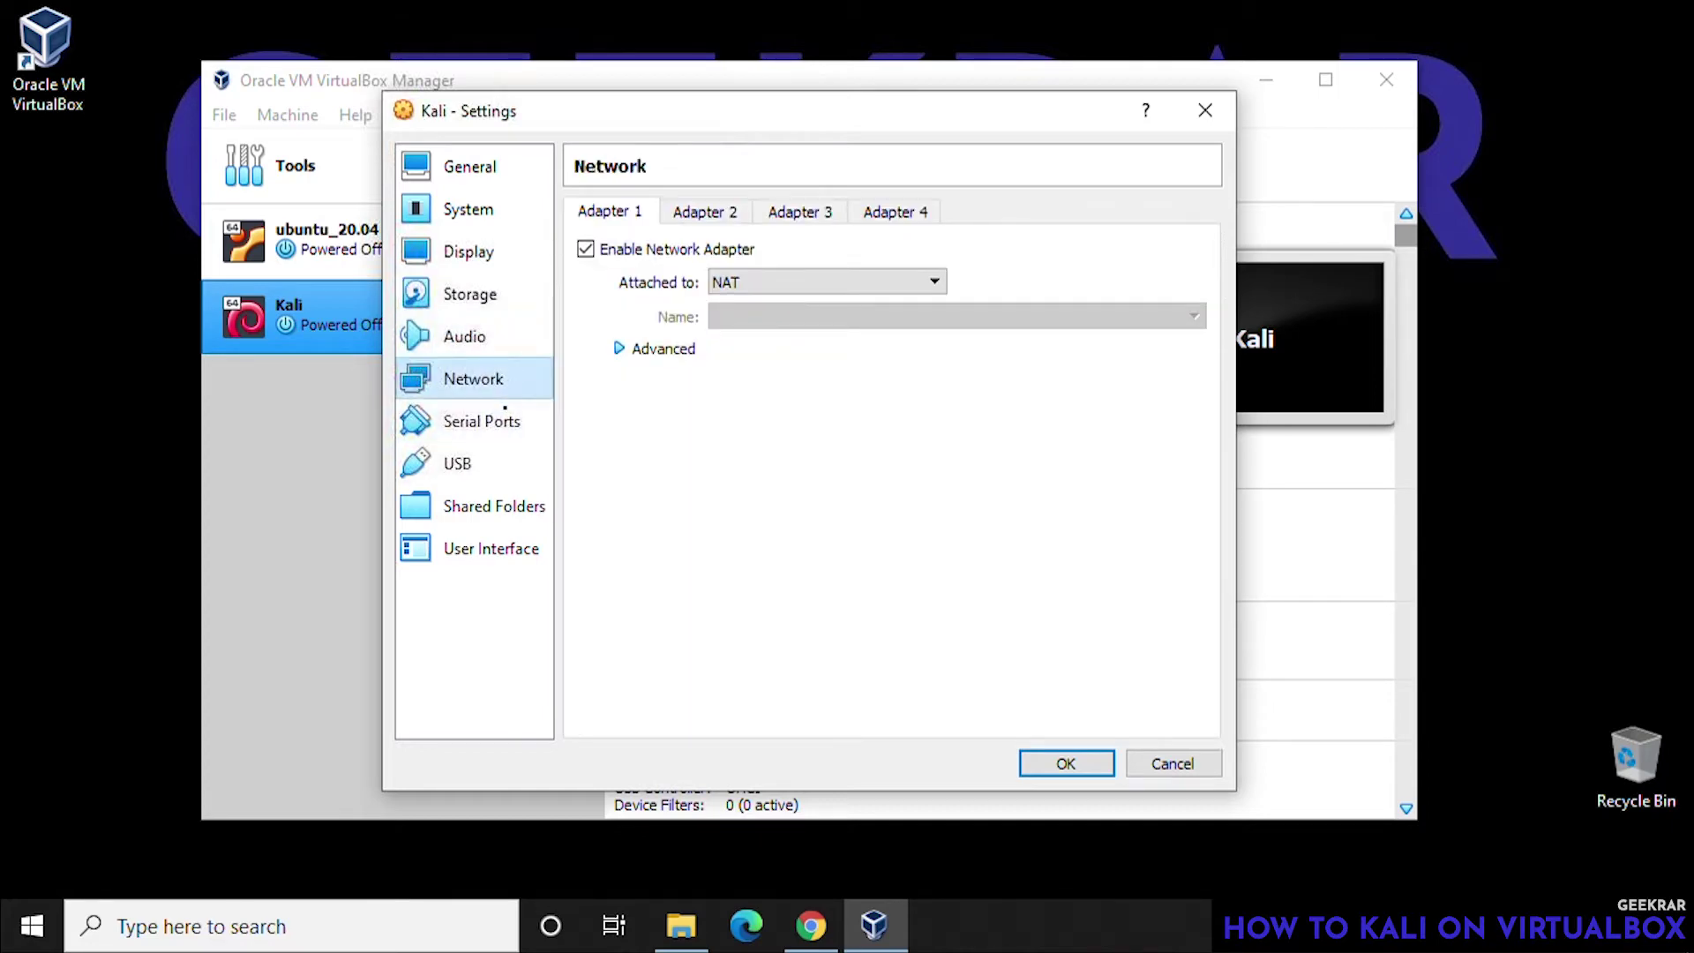
left_click(494, 439)
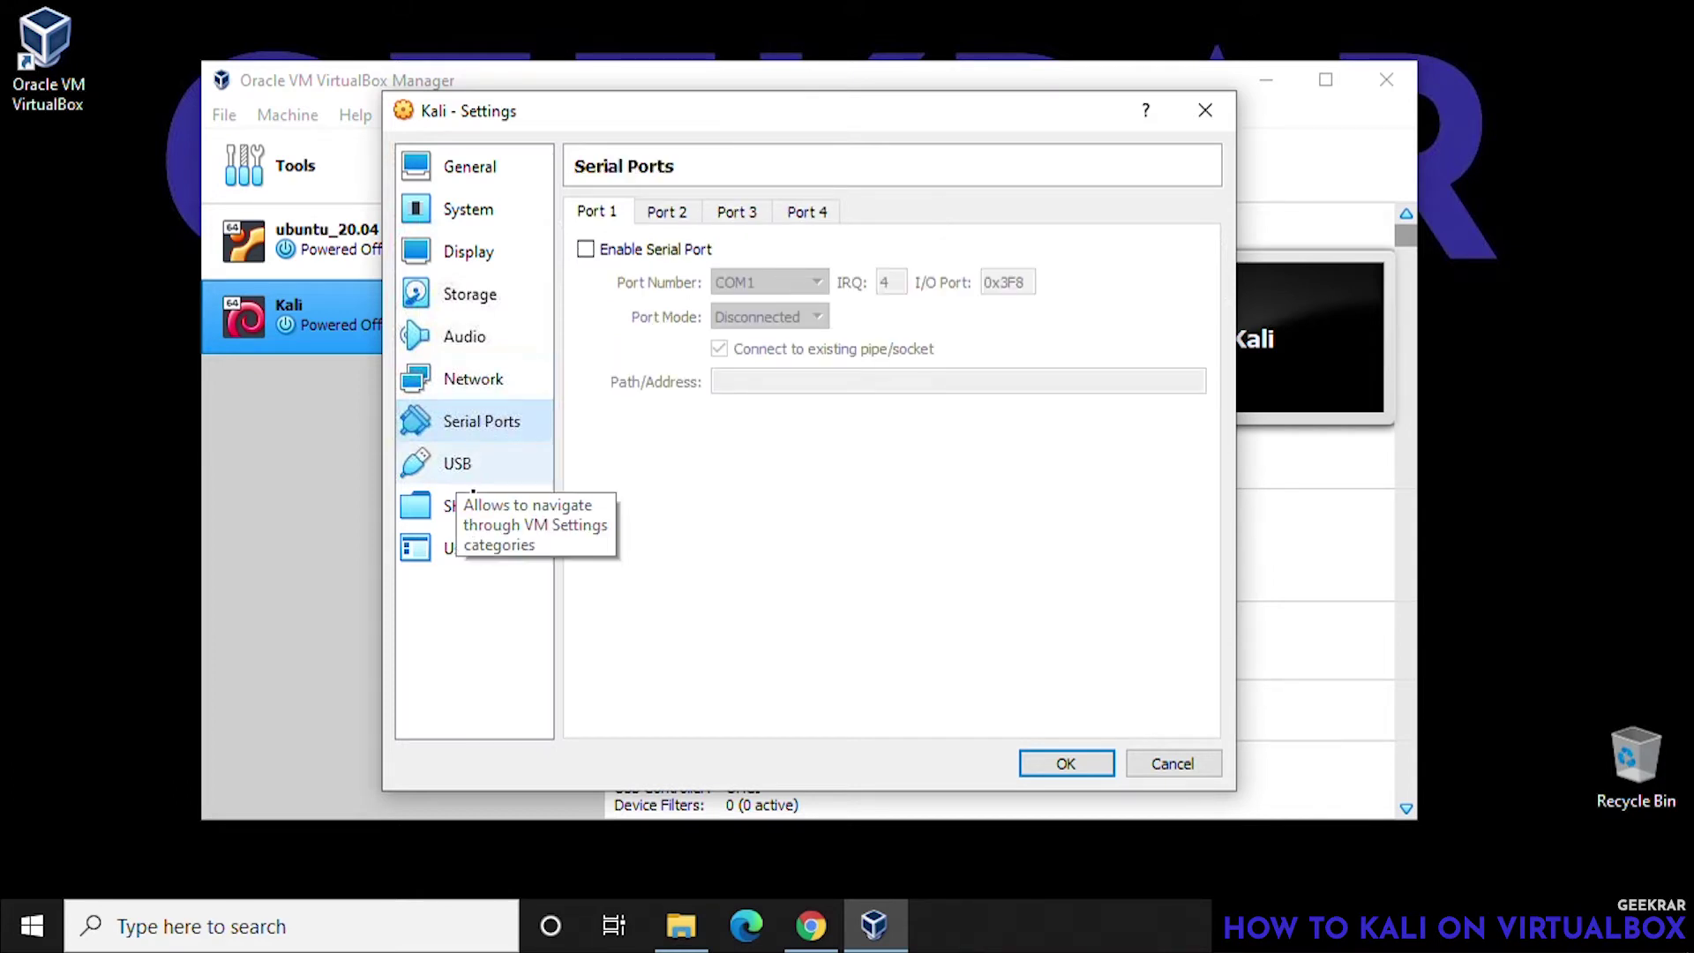
left_click(473, 481)
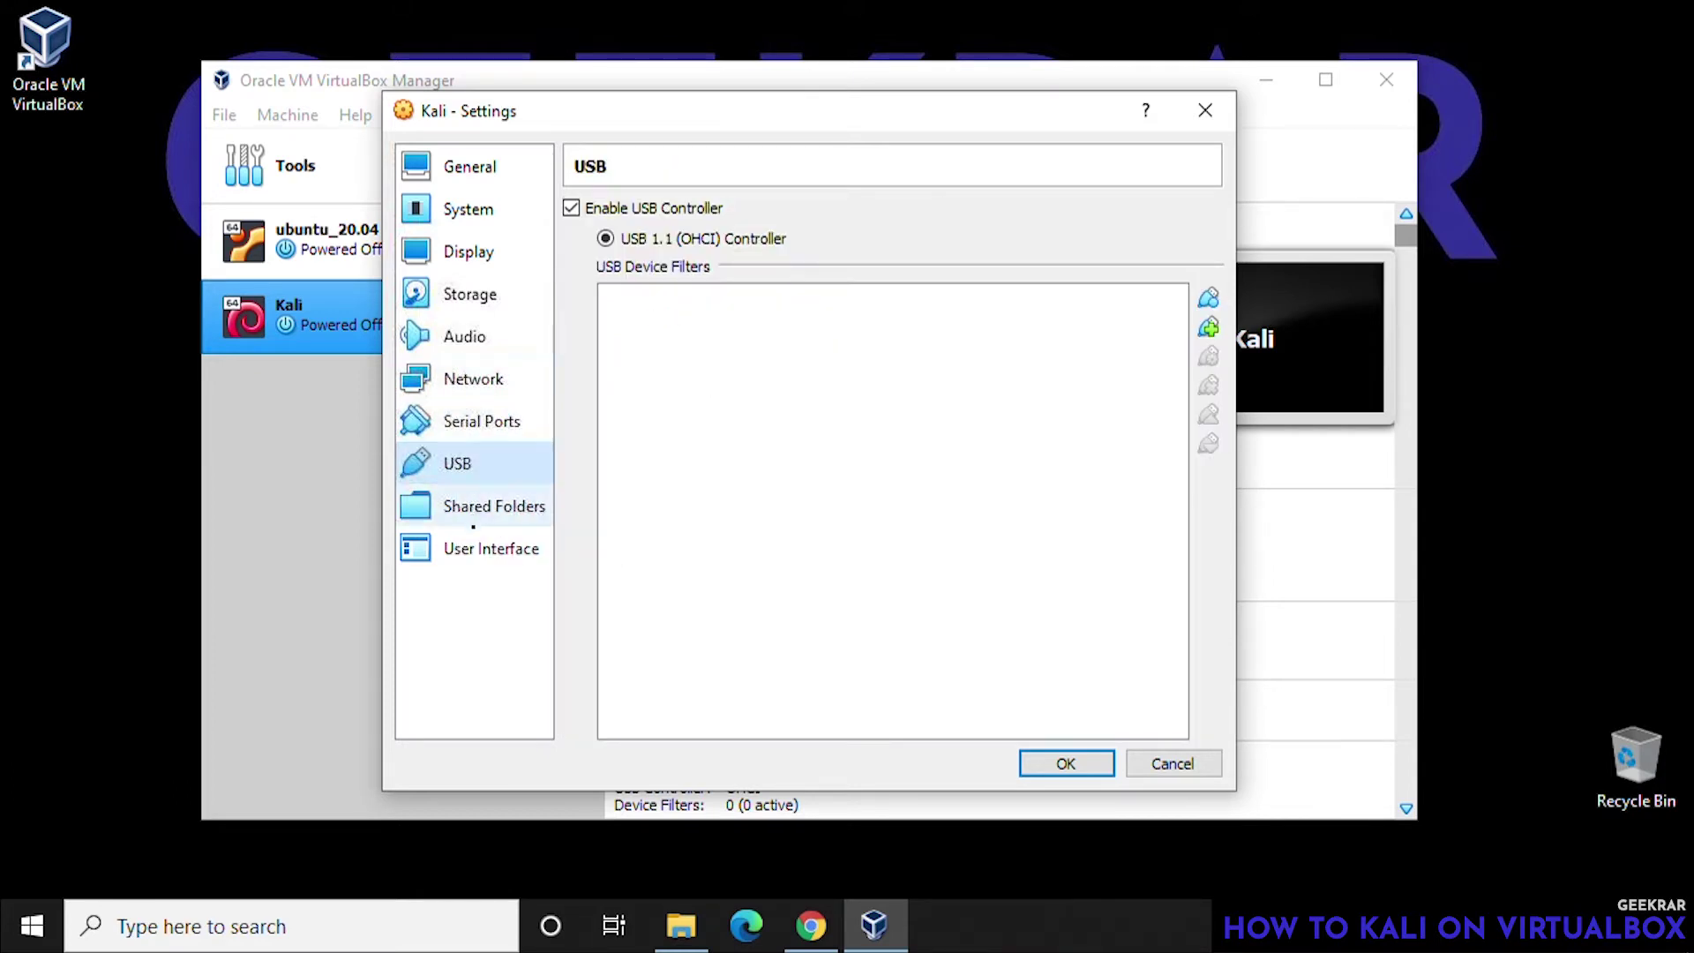
left_click(473, 516)
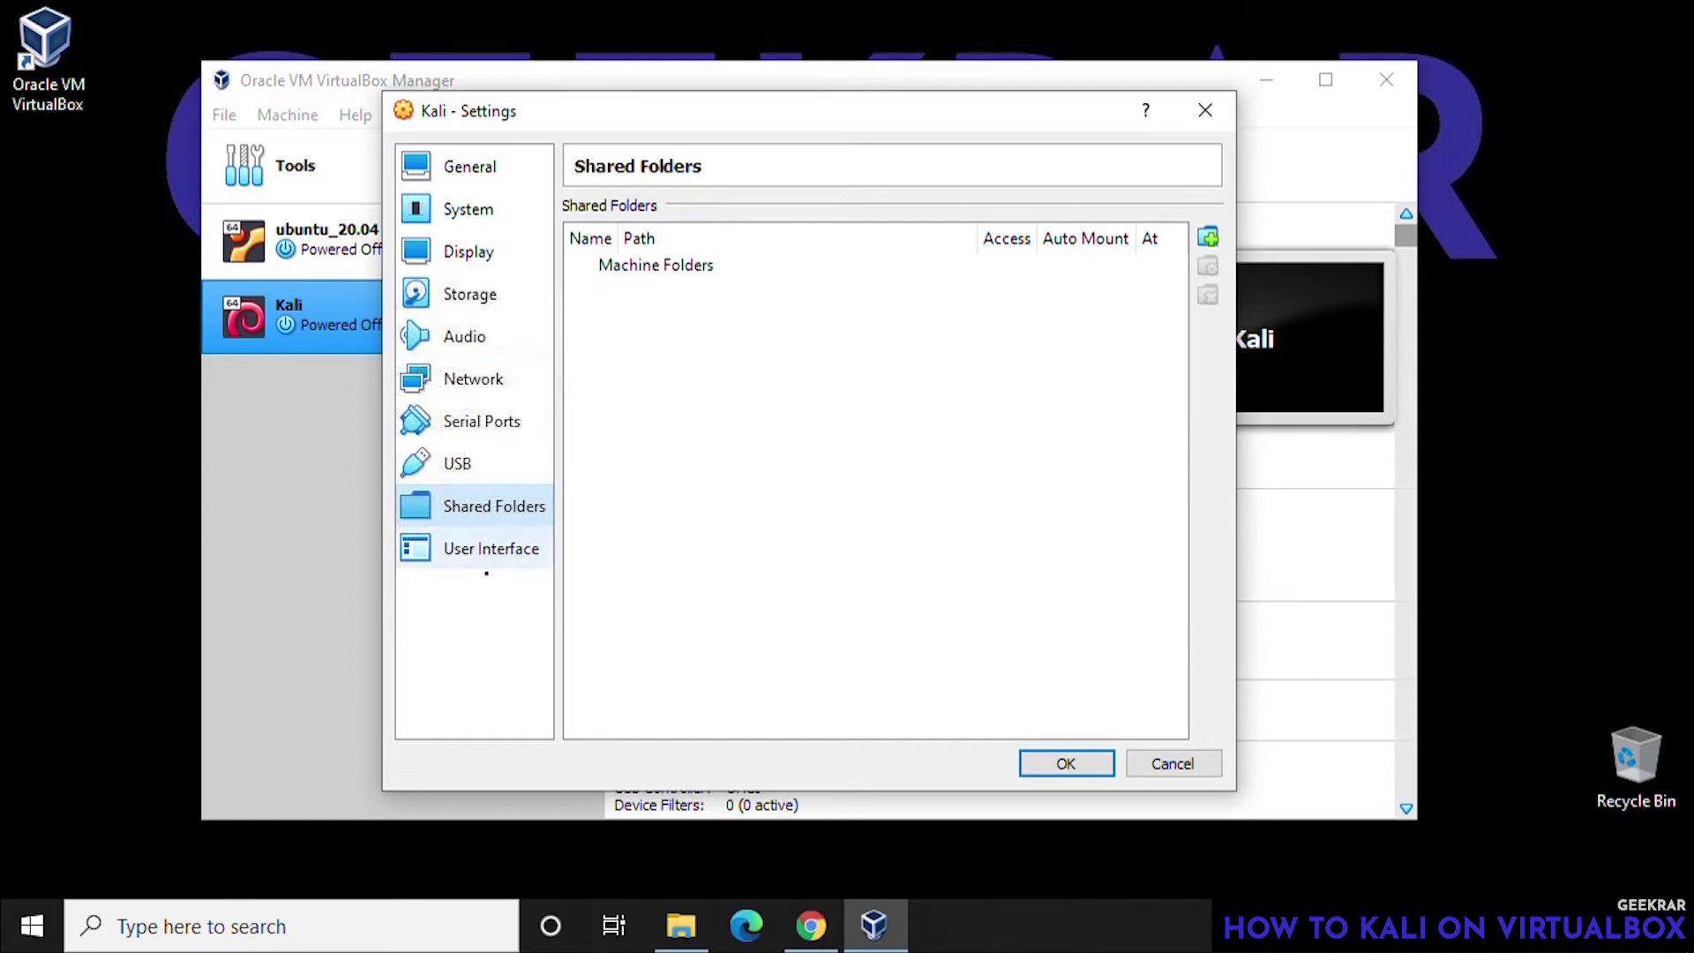
left_click(484, 561)
left_click(1068, 769)
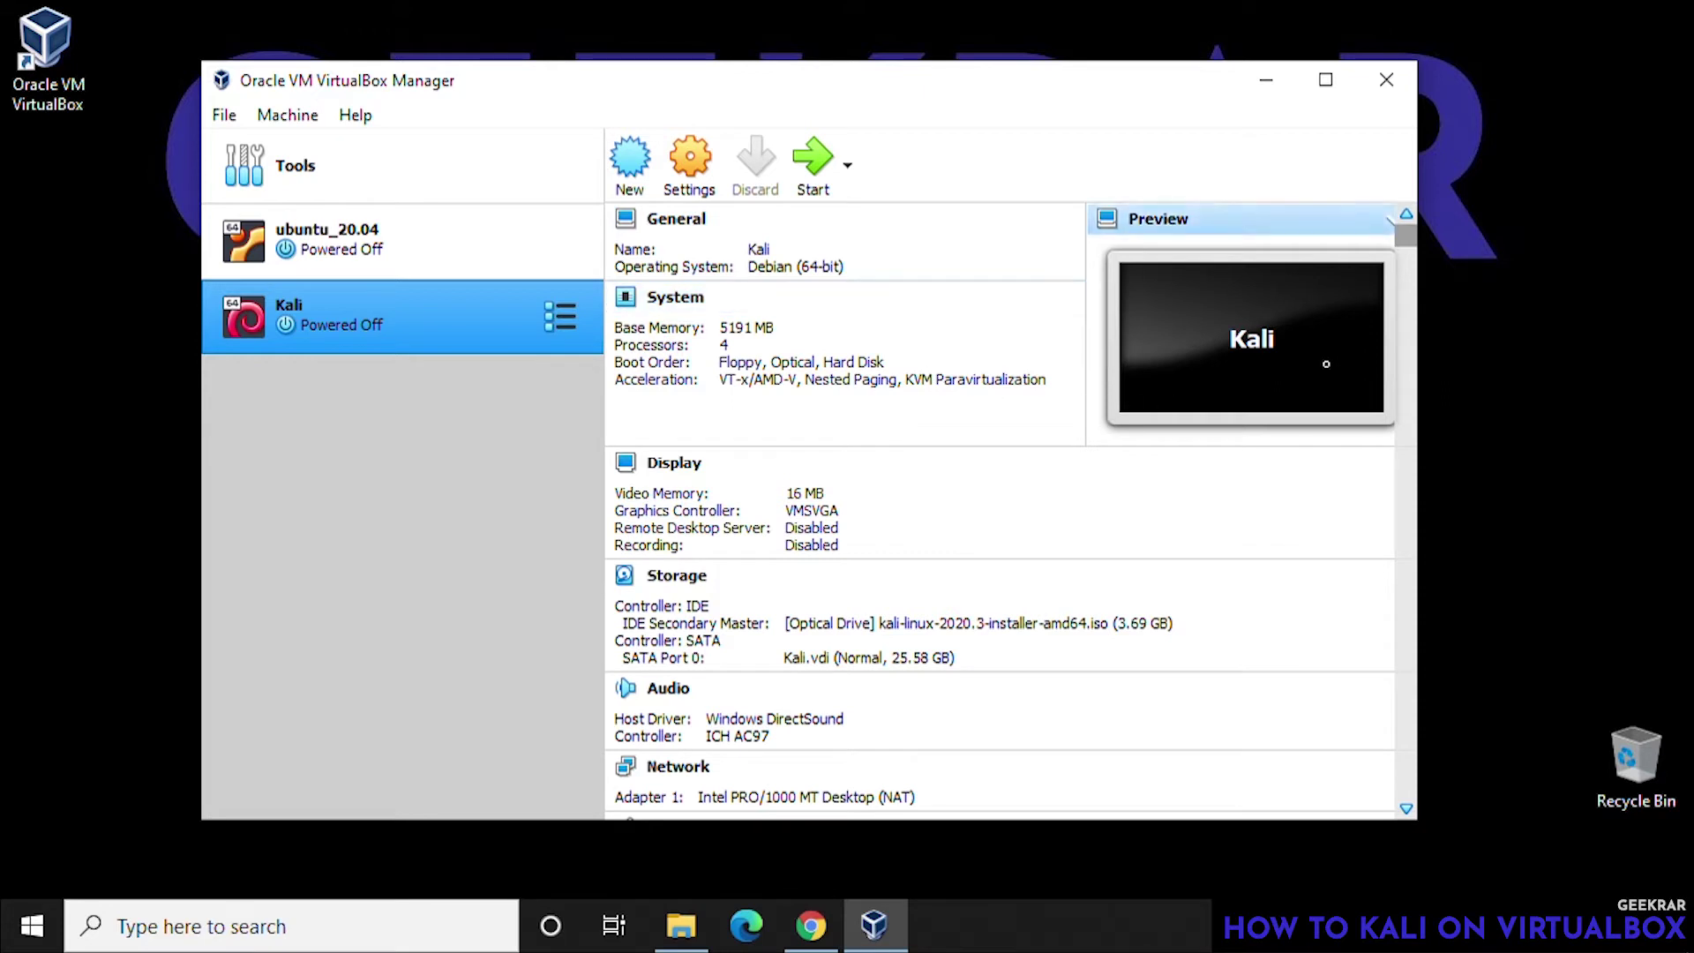
- Start the Kali virtual machine from the VirtualBox Manager
left_click_drag(1410, 239, 1458, 822)
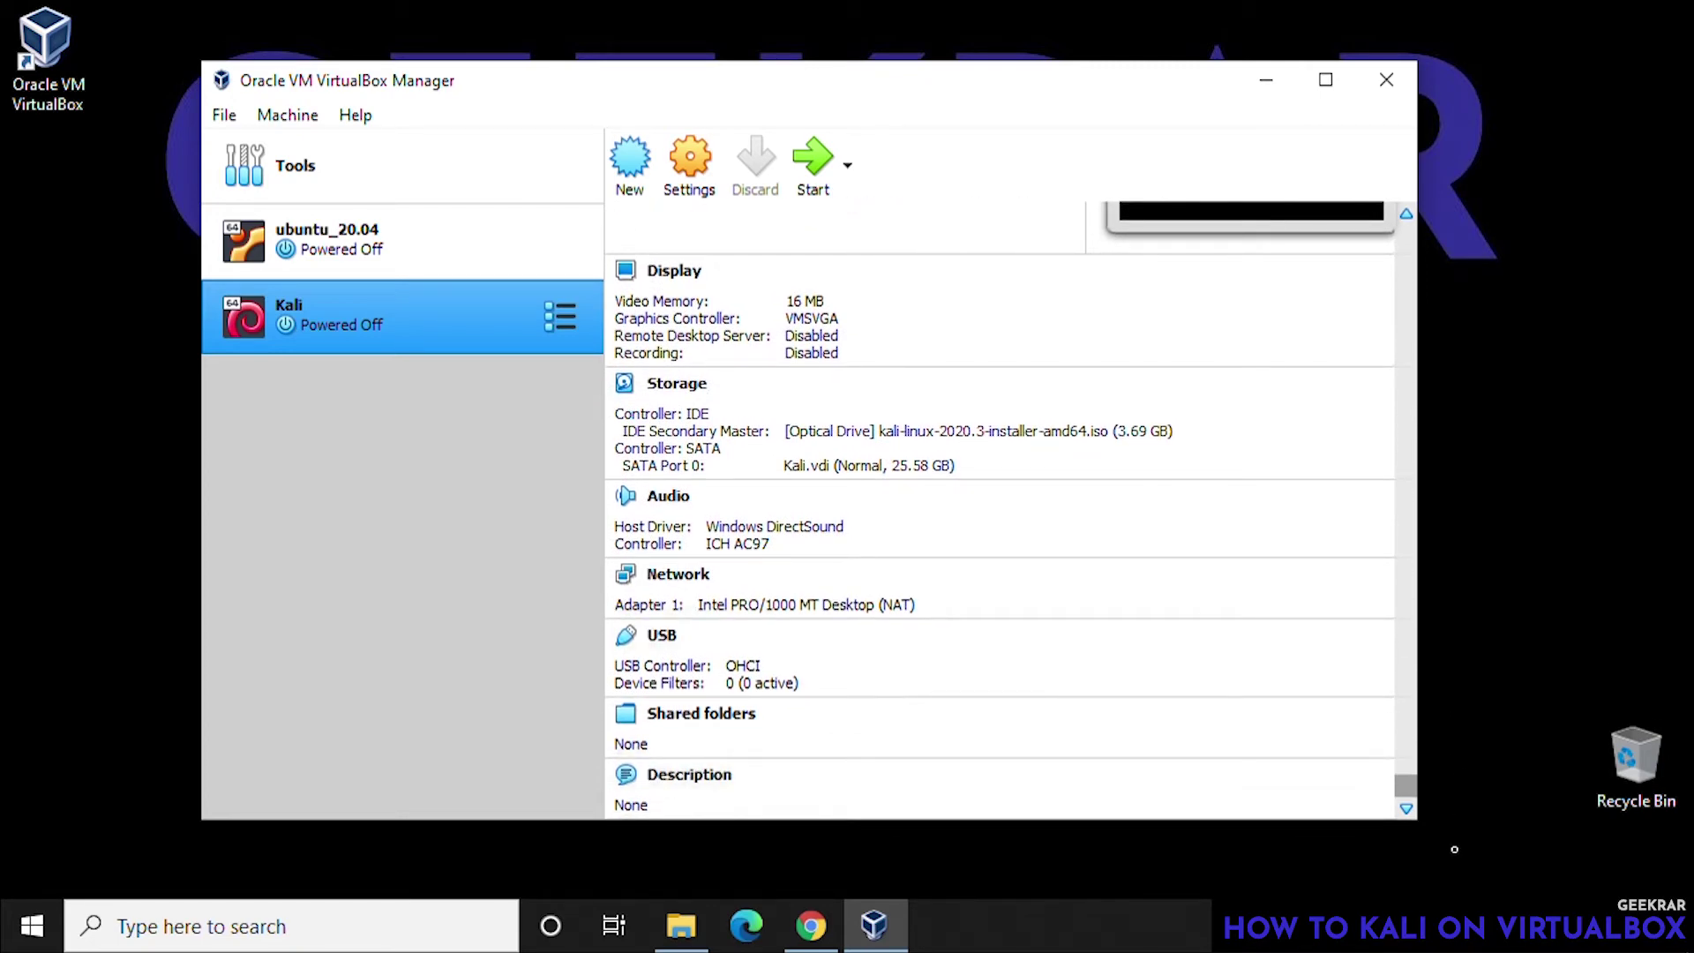
left_click_drag(1438, 814, 1416, 240)
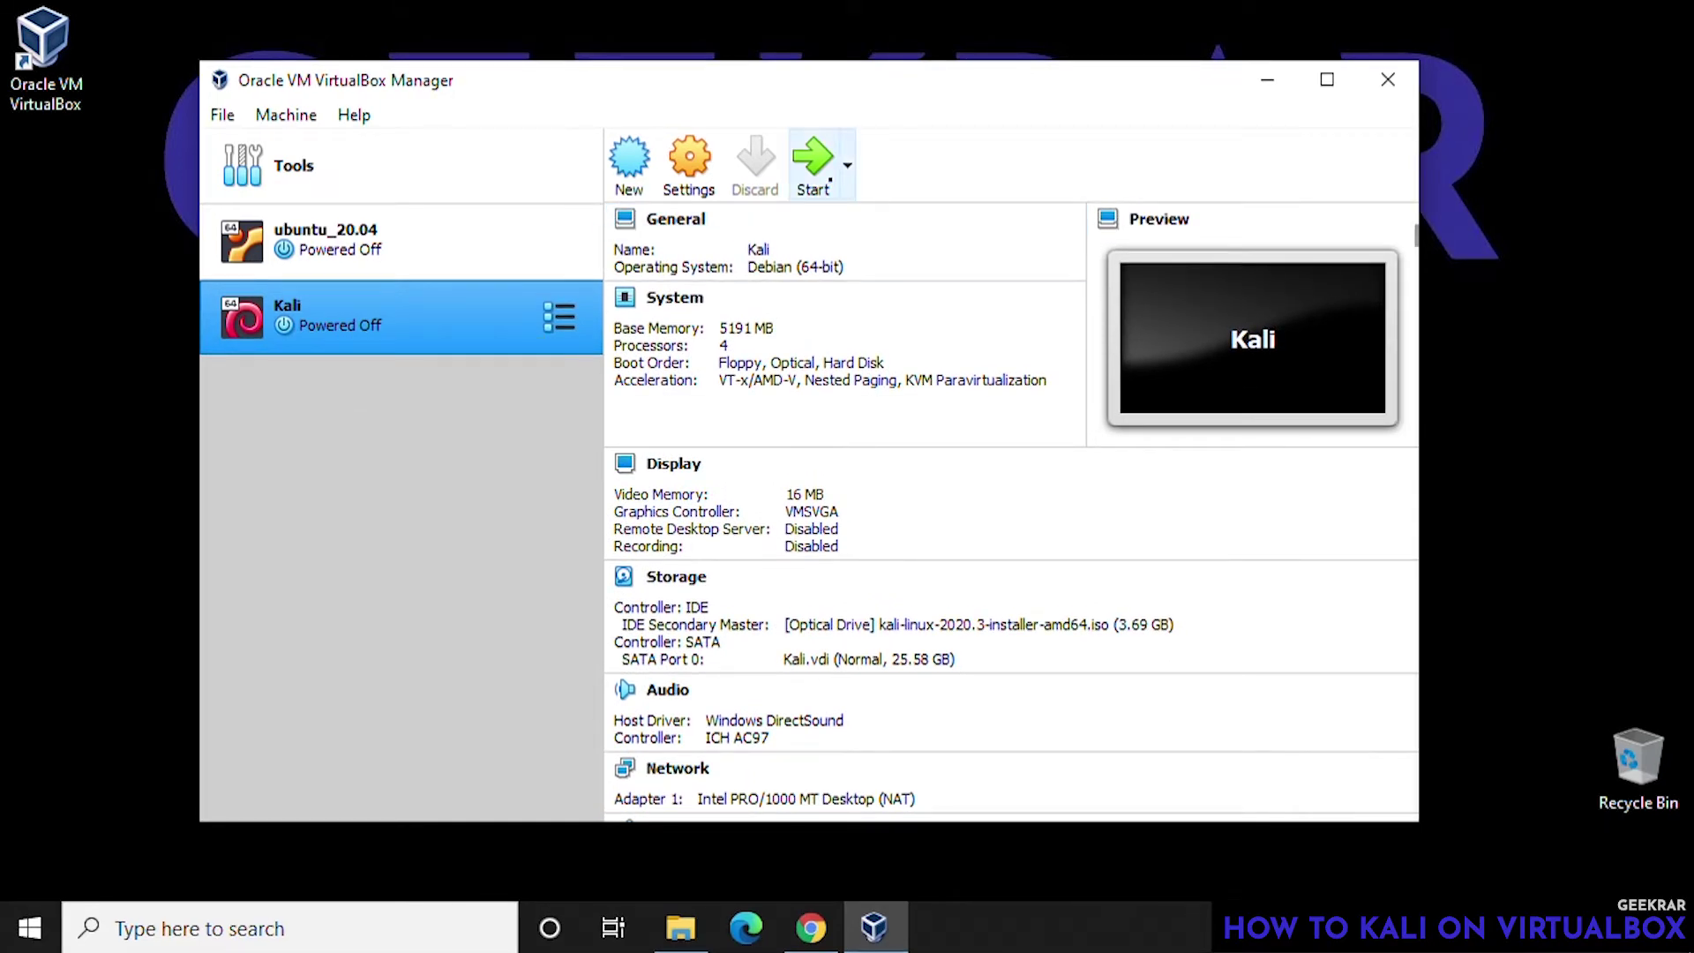
left_click(813, 164)
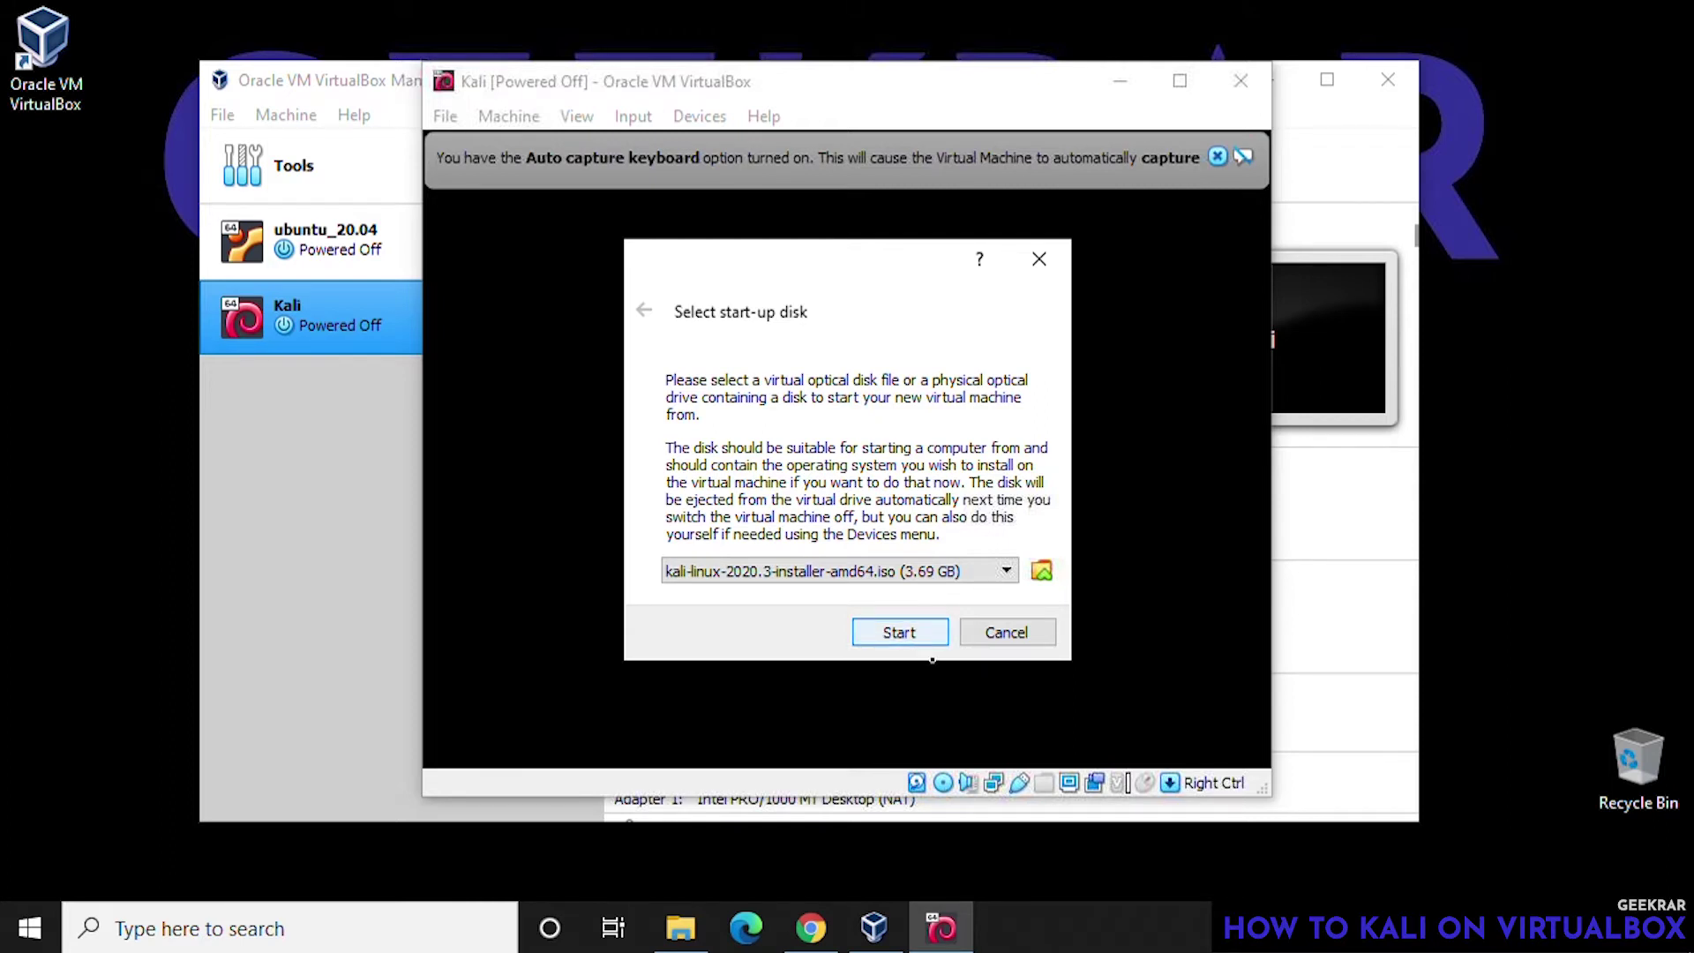
- Boot the VM from the Kali installer ISO and choose Graphical install in the boot menu
left_click(927, 639)
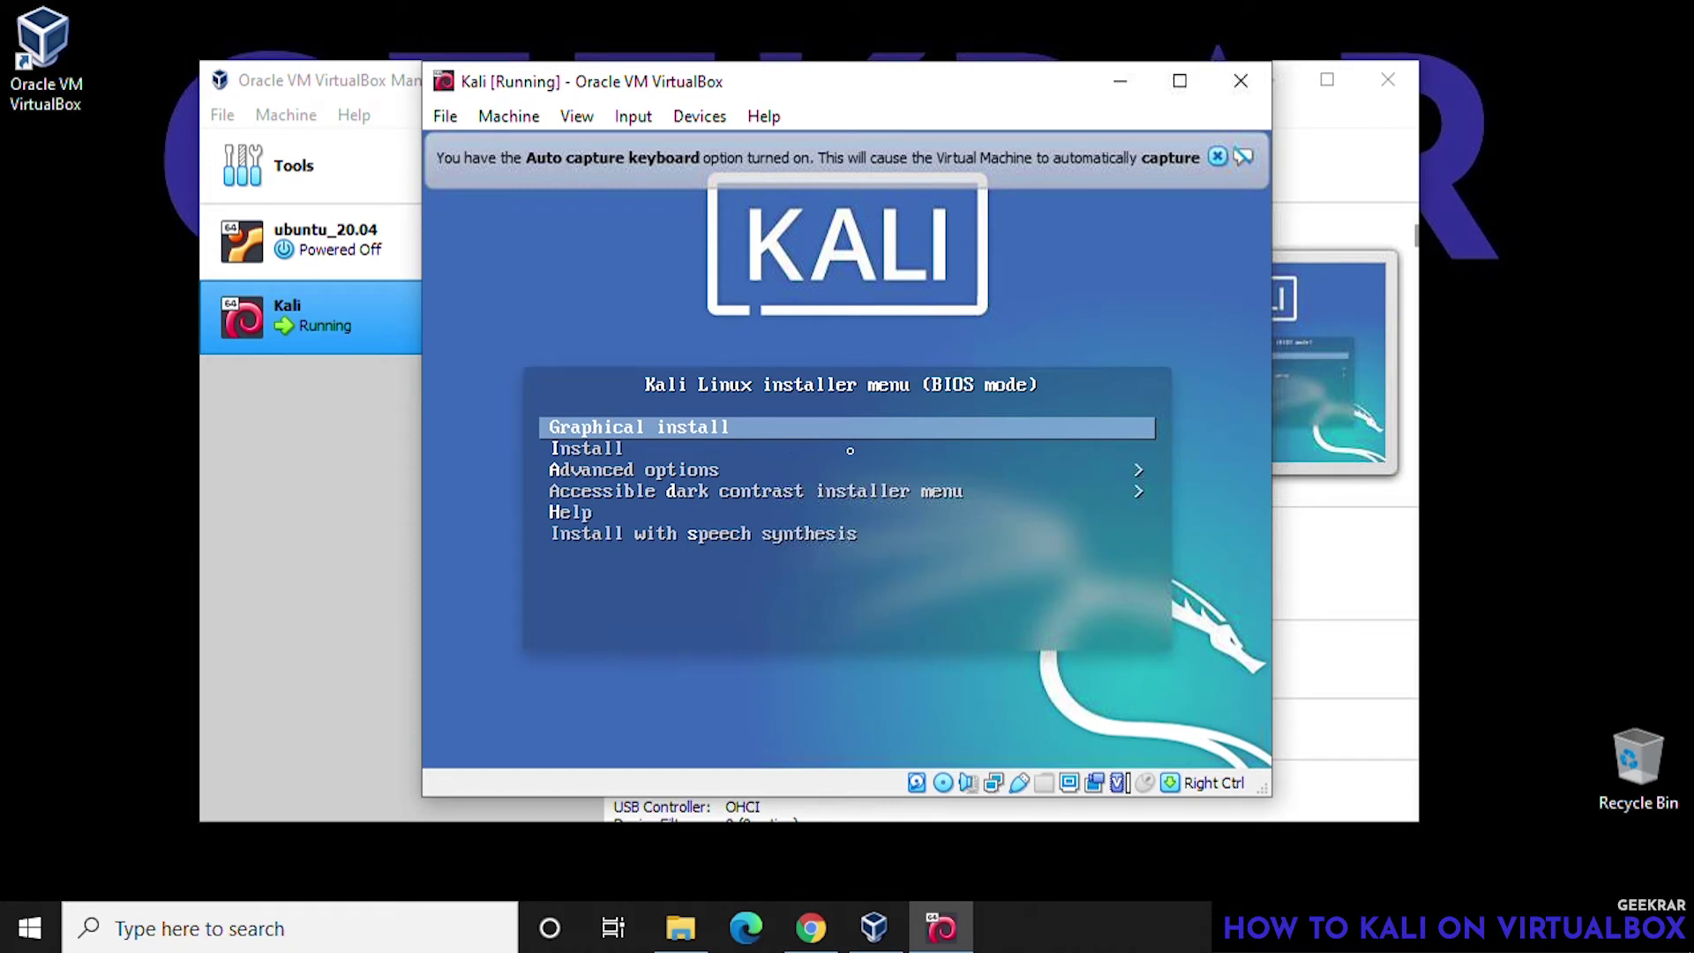
key("Down")
key("Down")
key("Down")
key("Down")
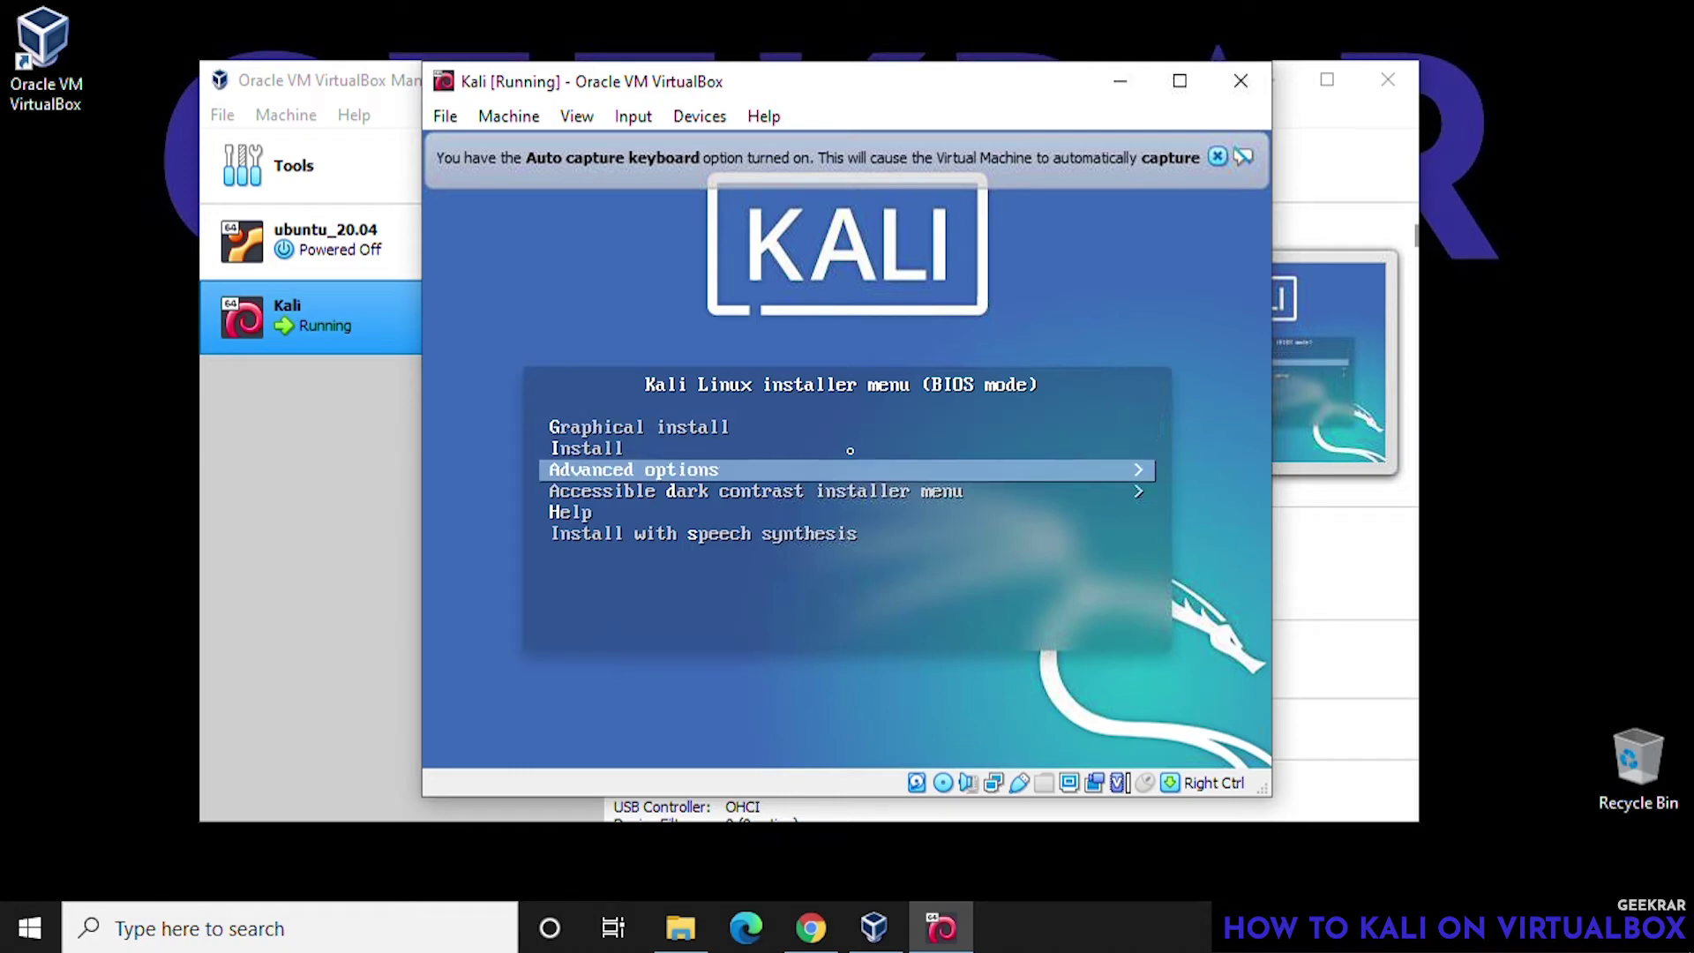
key("Down")
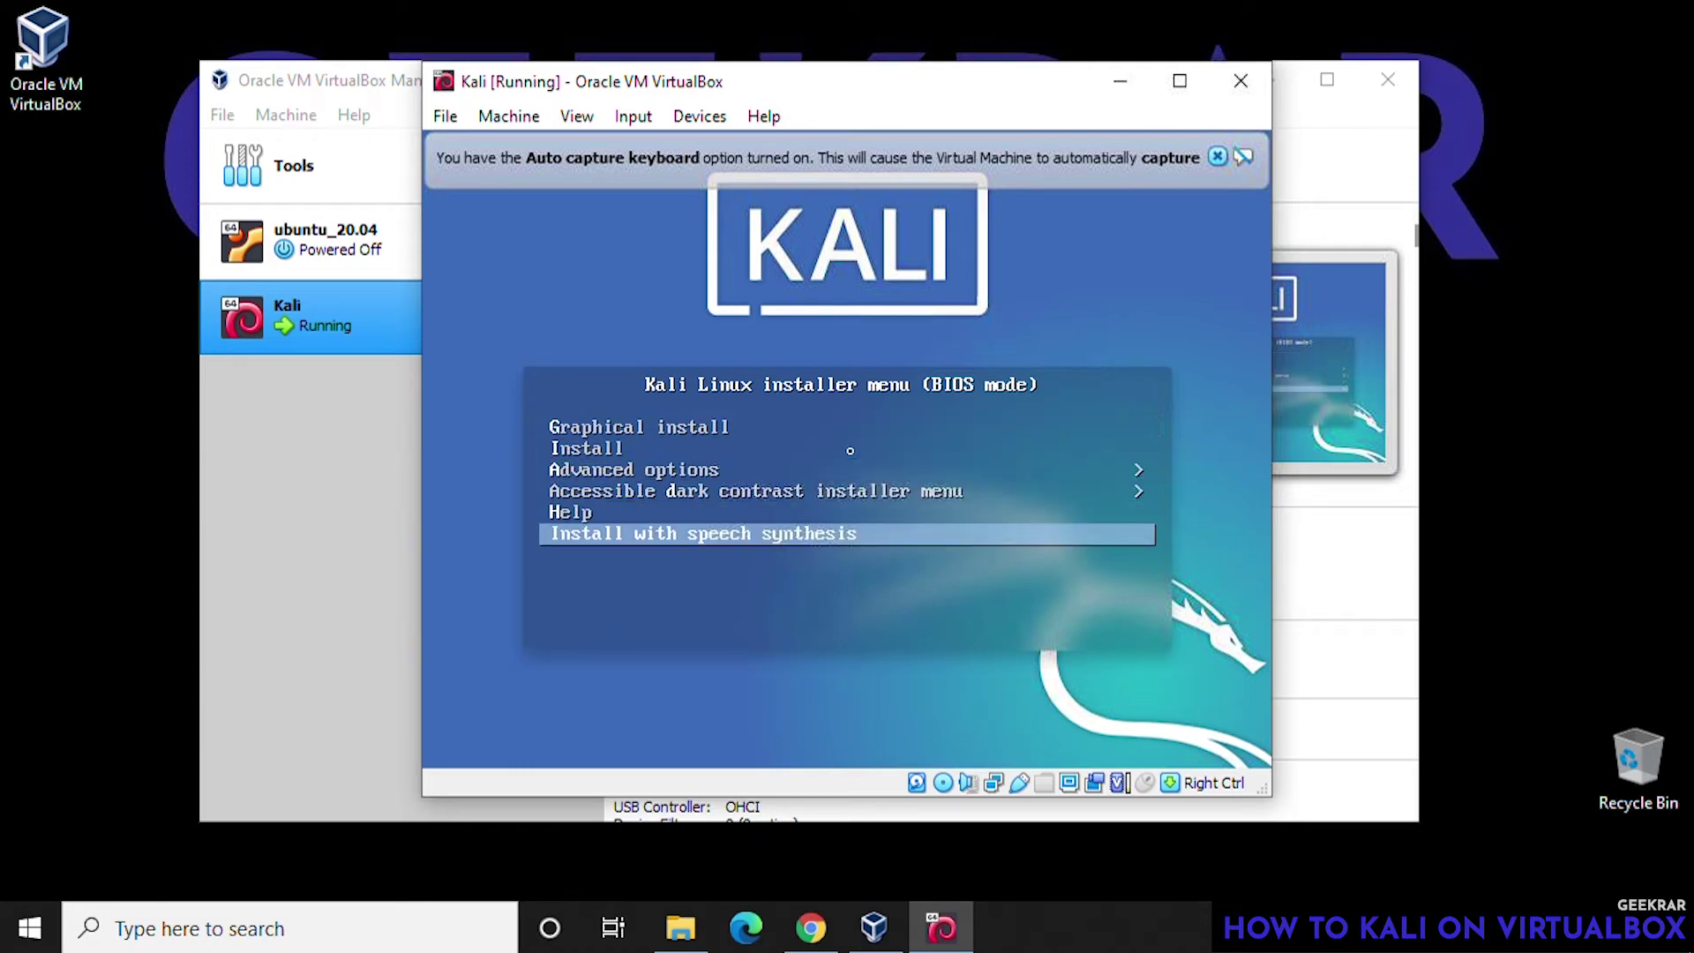
key("Up")
key("Up")
key("Up")
key("Up")
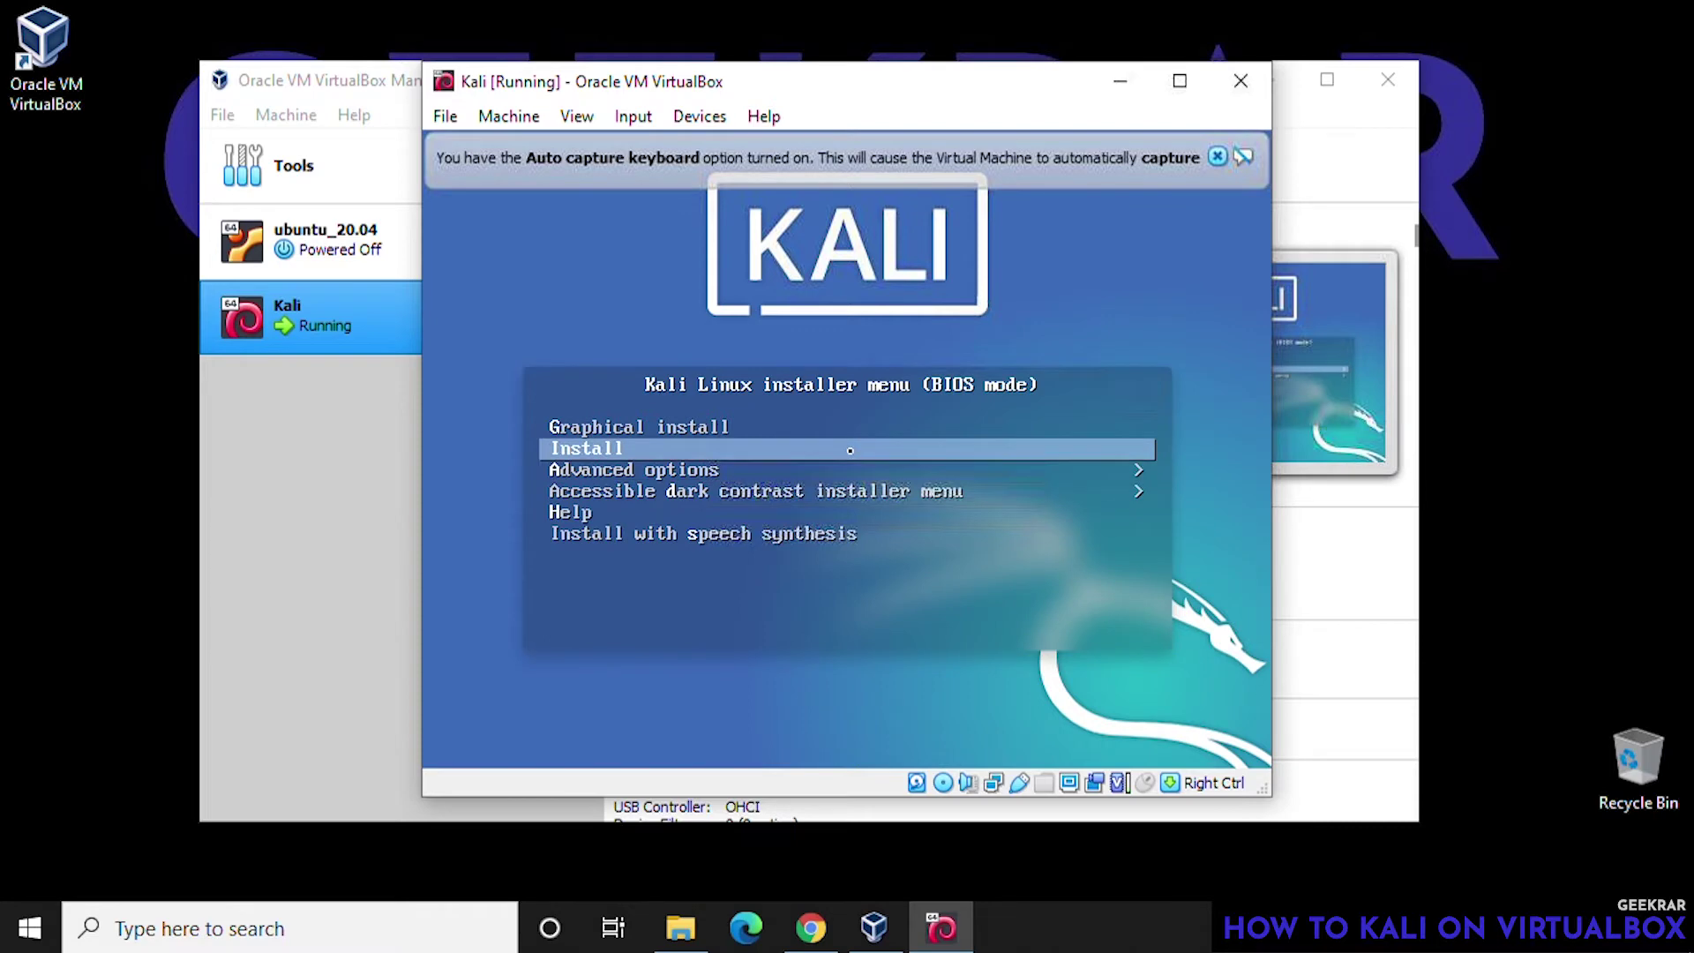
key("Up")
key("Return")
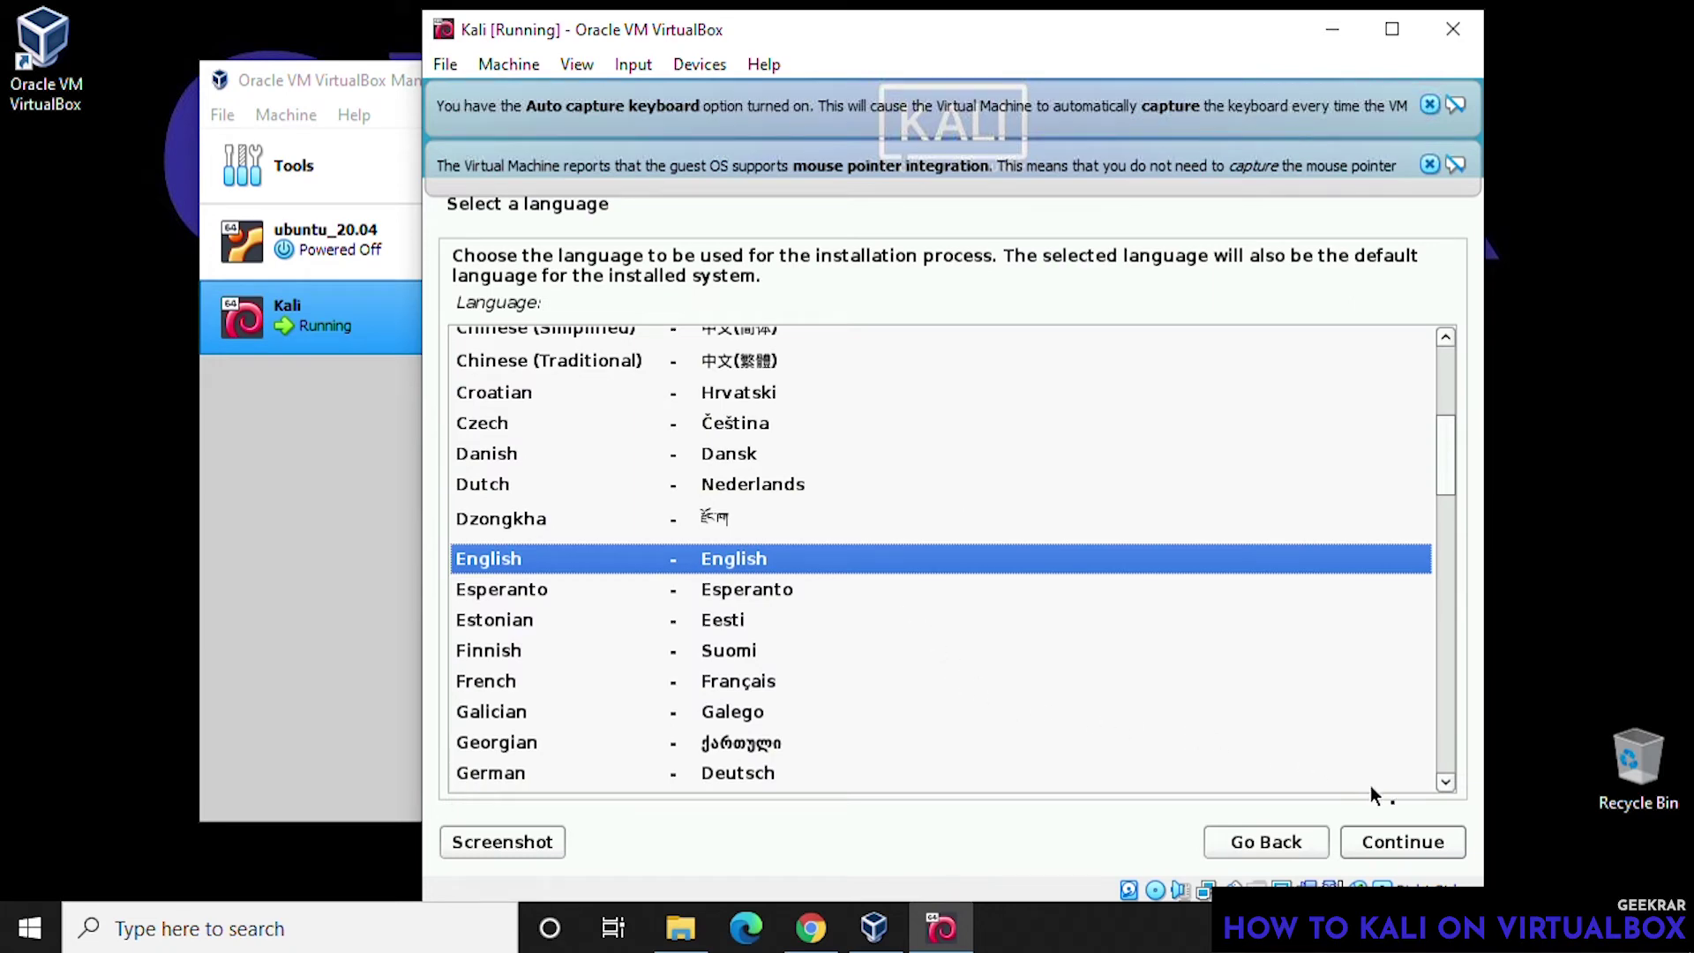
- Dismiss both notices and accept English, United States, American English keymap, hostname kali and no domain
left_click(1430, 104)
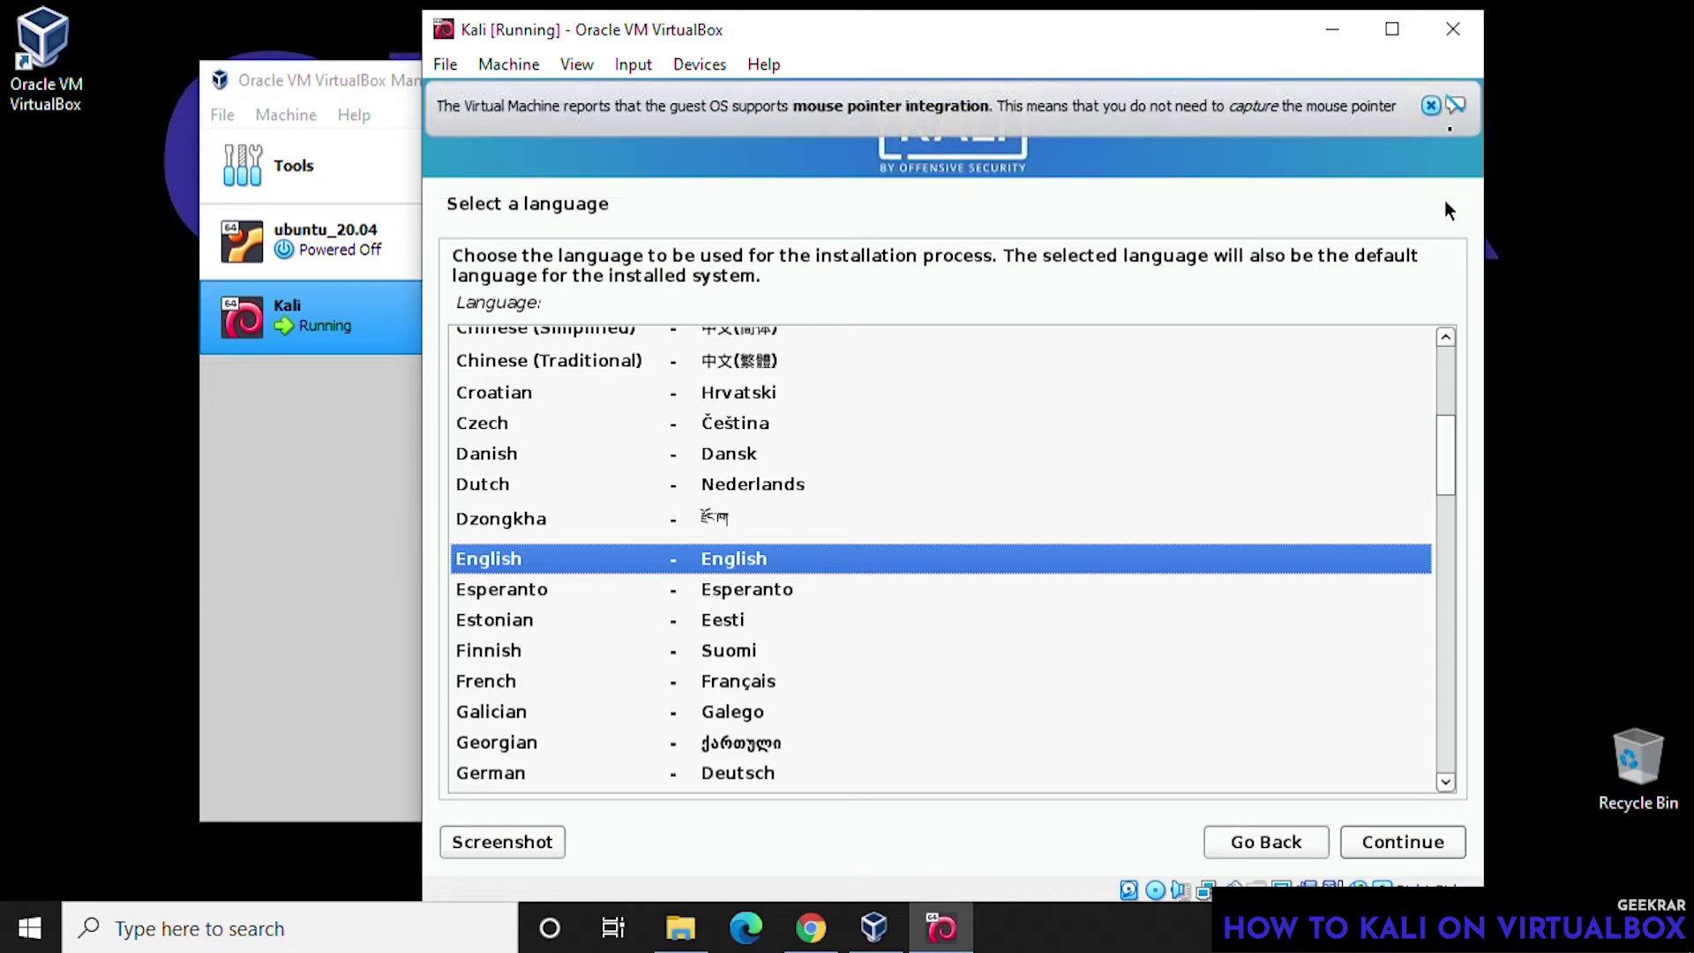
left_click(1430, 104)
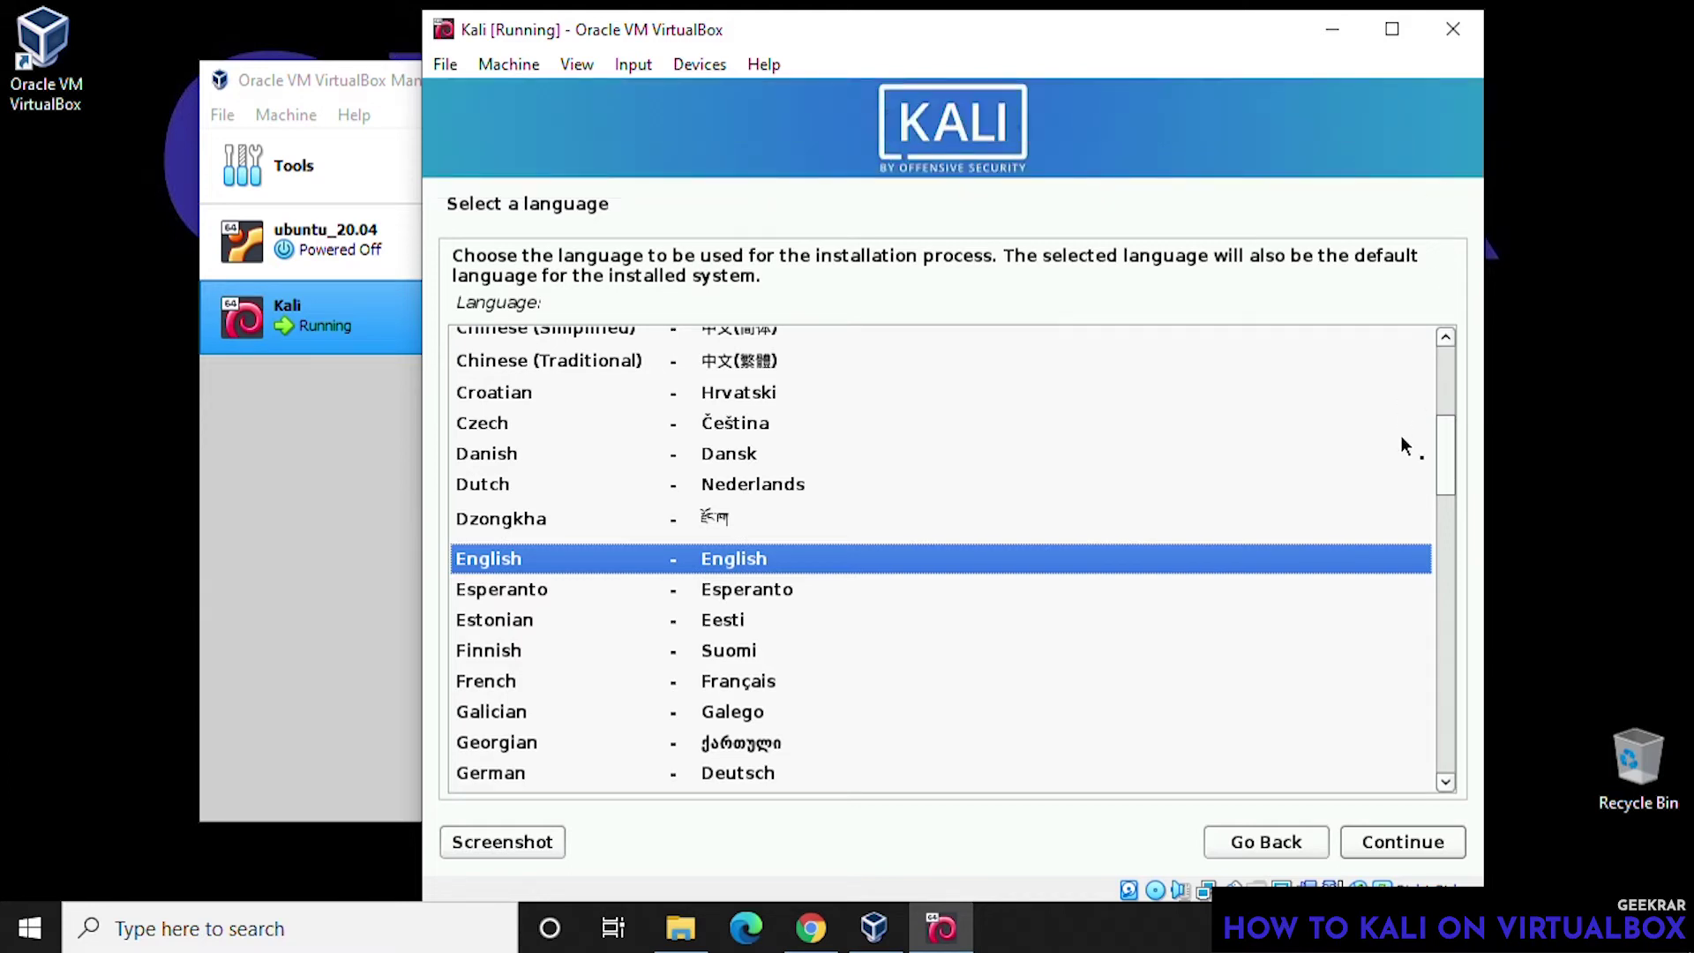
left_click(1389, 843)
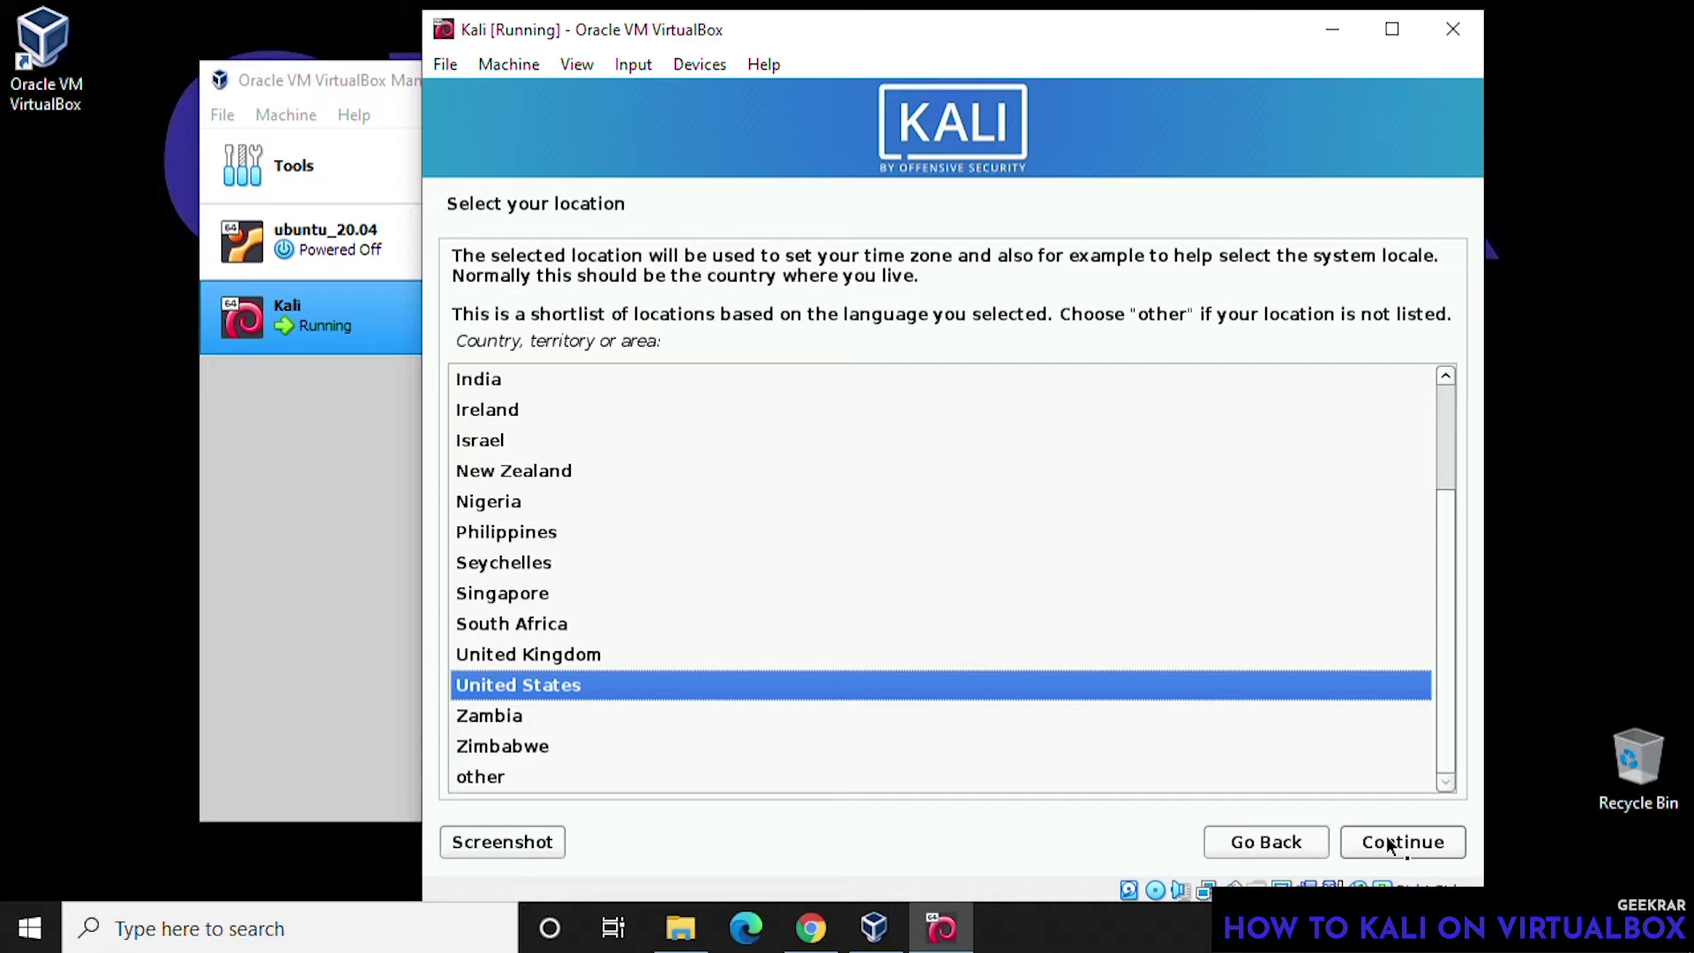
left_click(1390, 843)
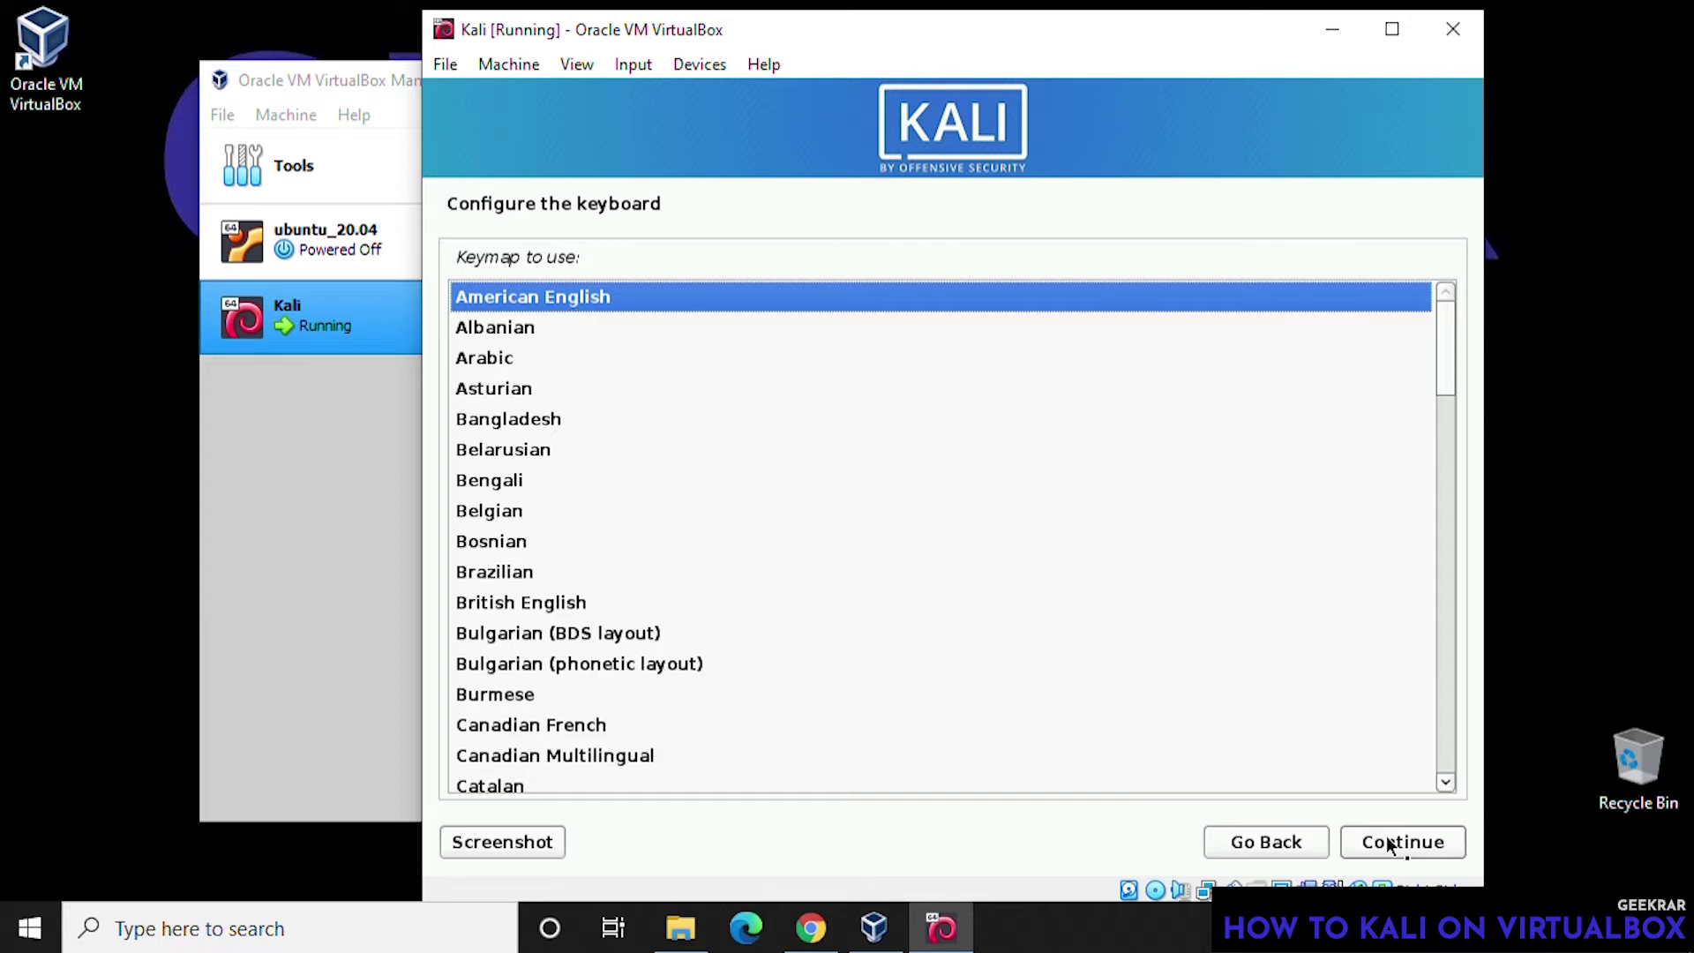
left_click(1390, 843)
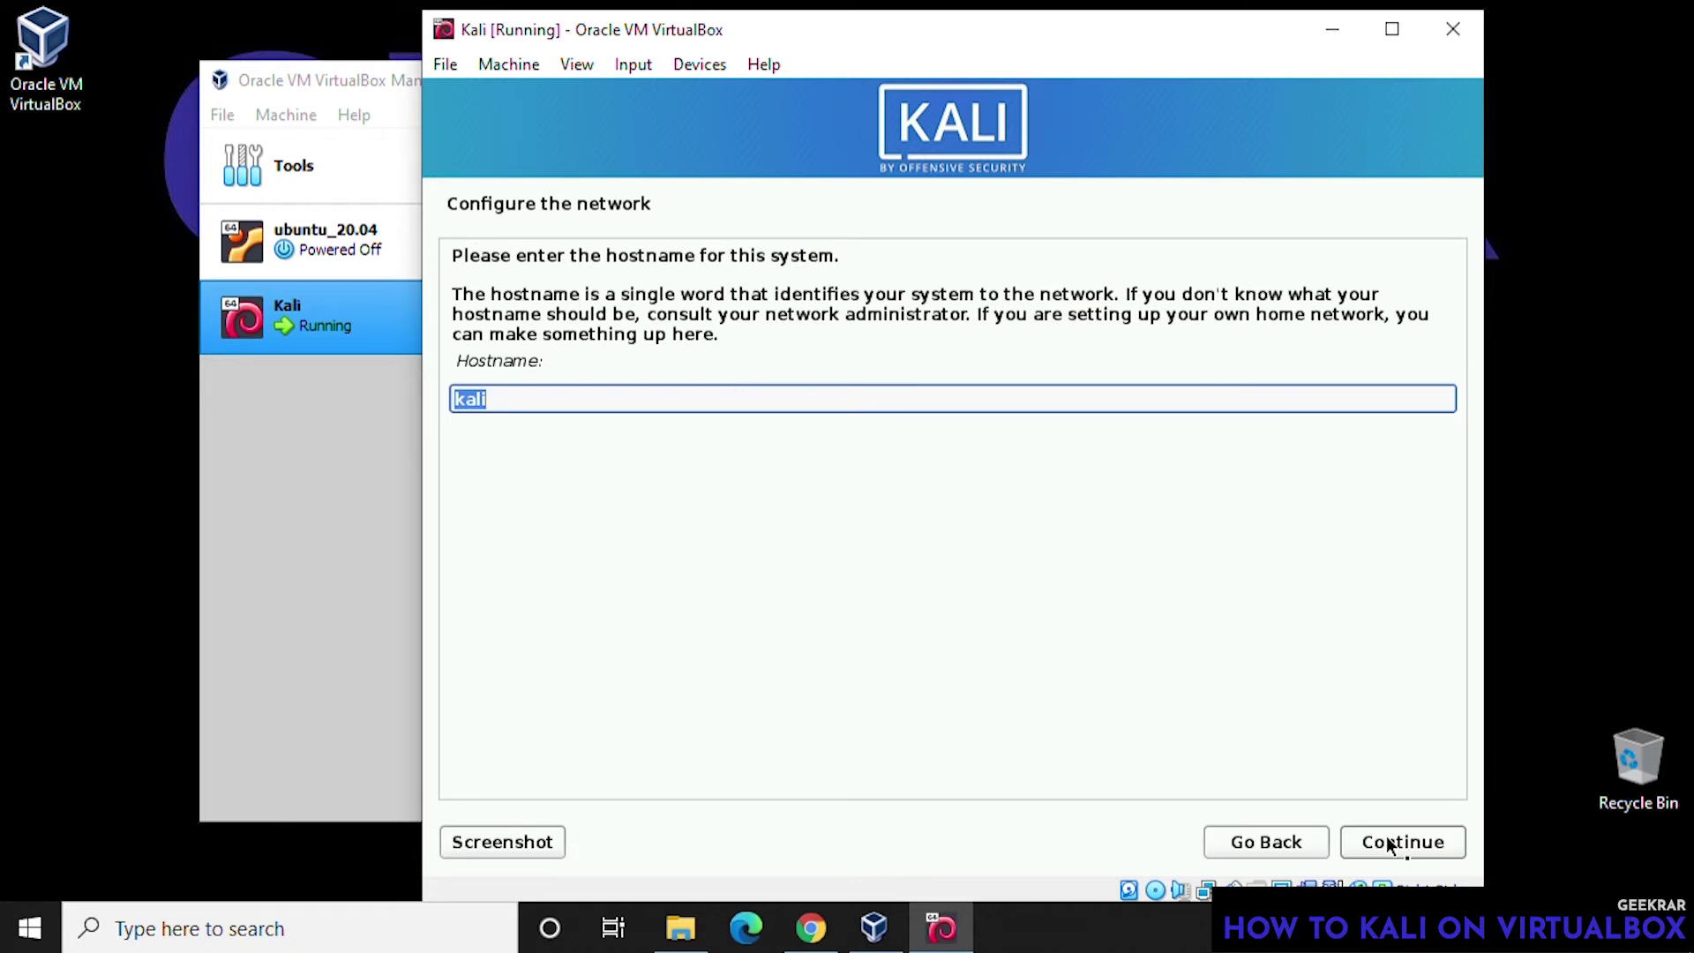
left_click(1388, 842)
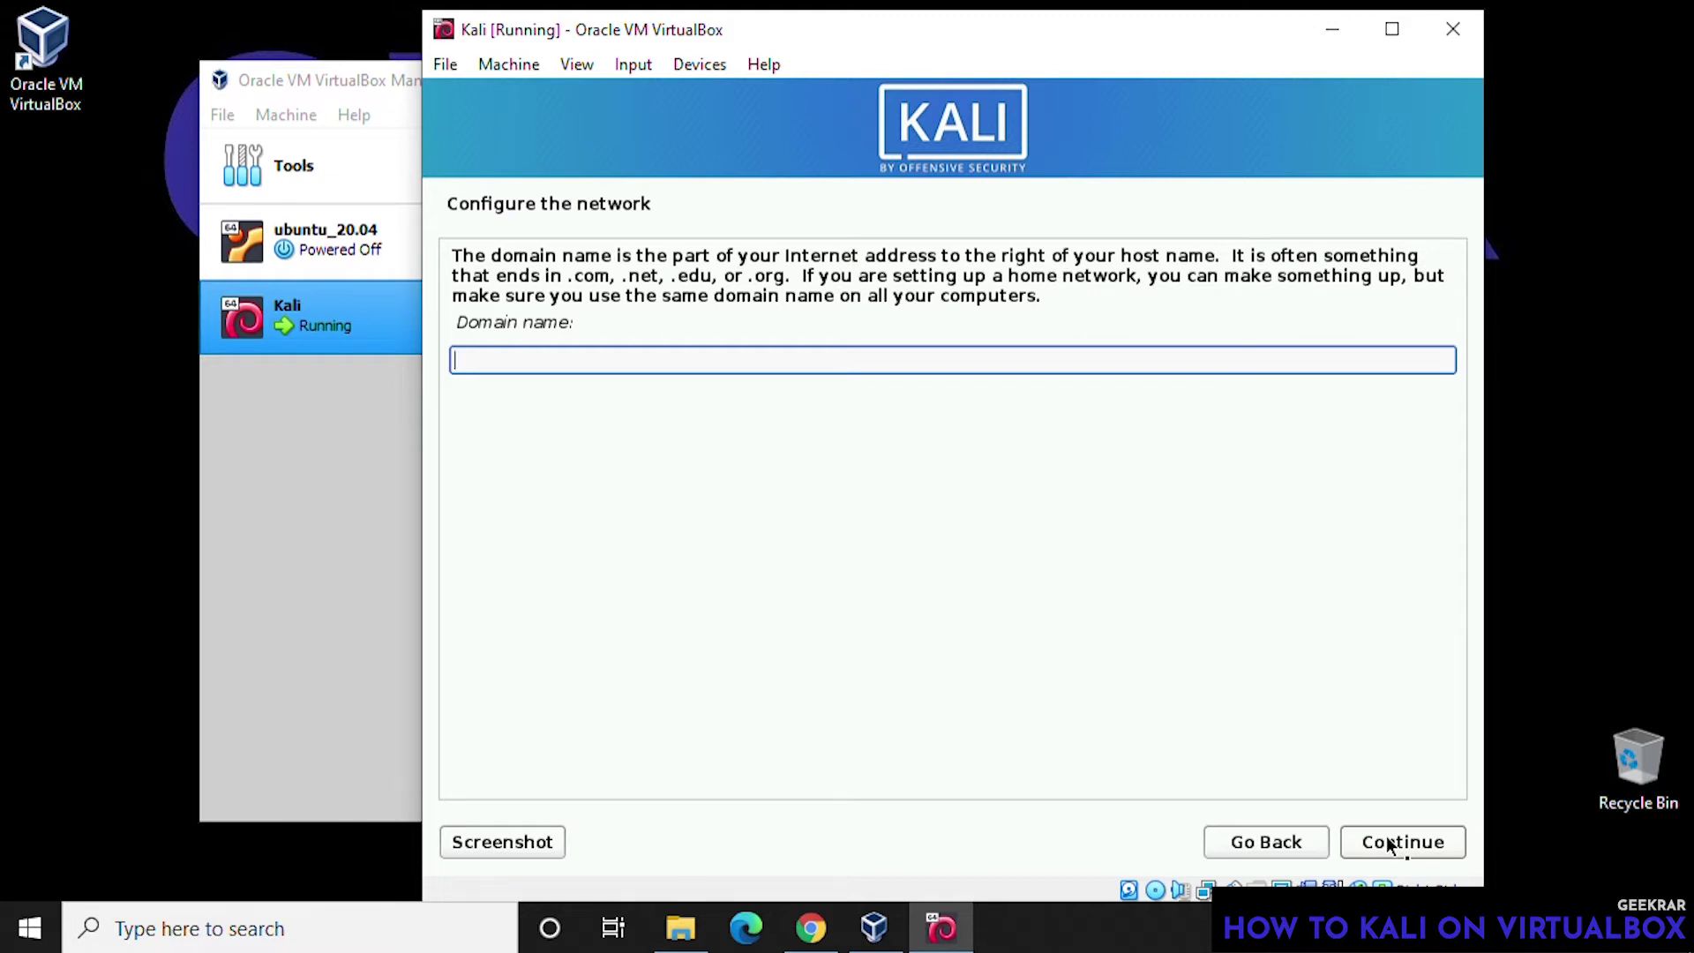
left_click(1390, 844)
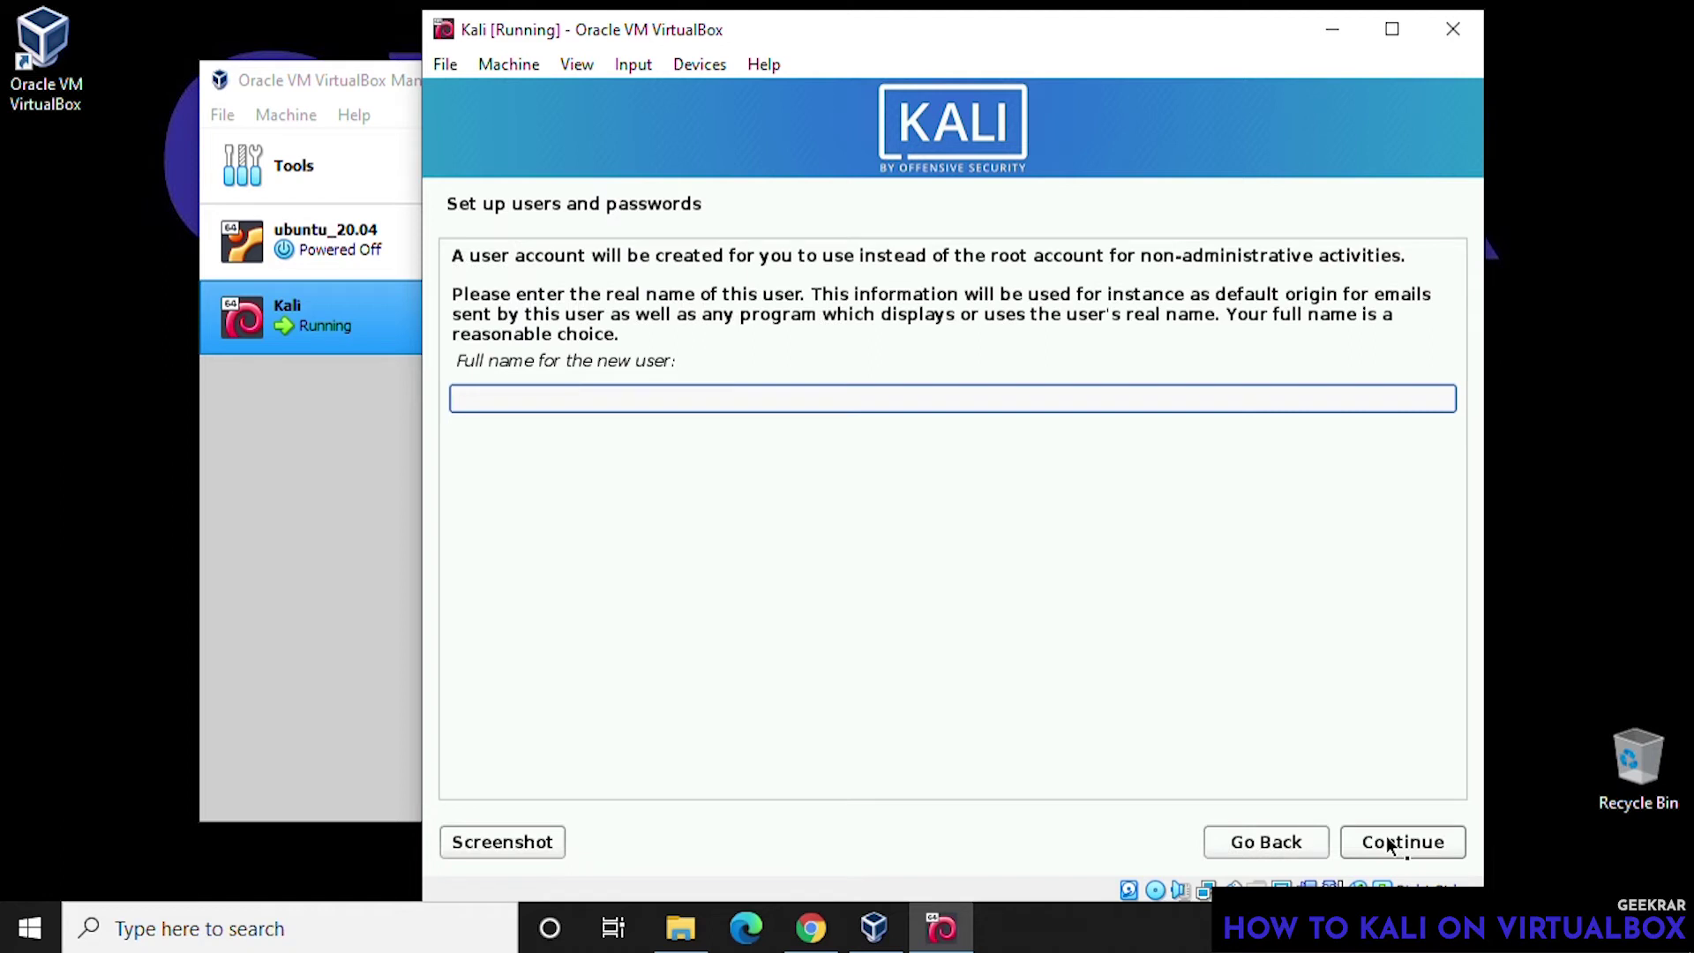
- Enter the new user's full name and accept the suggested username
type("geekrar")
left_click(1388, 844)
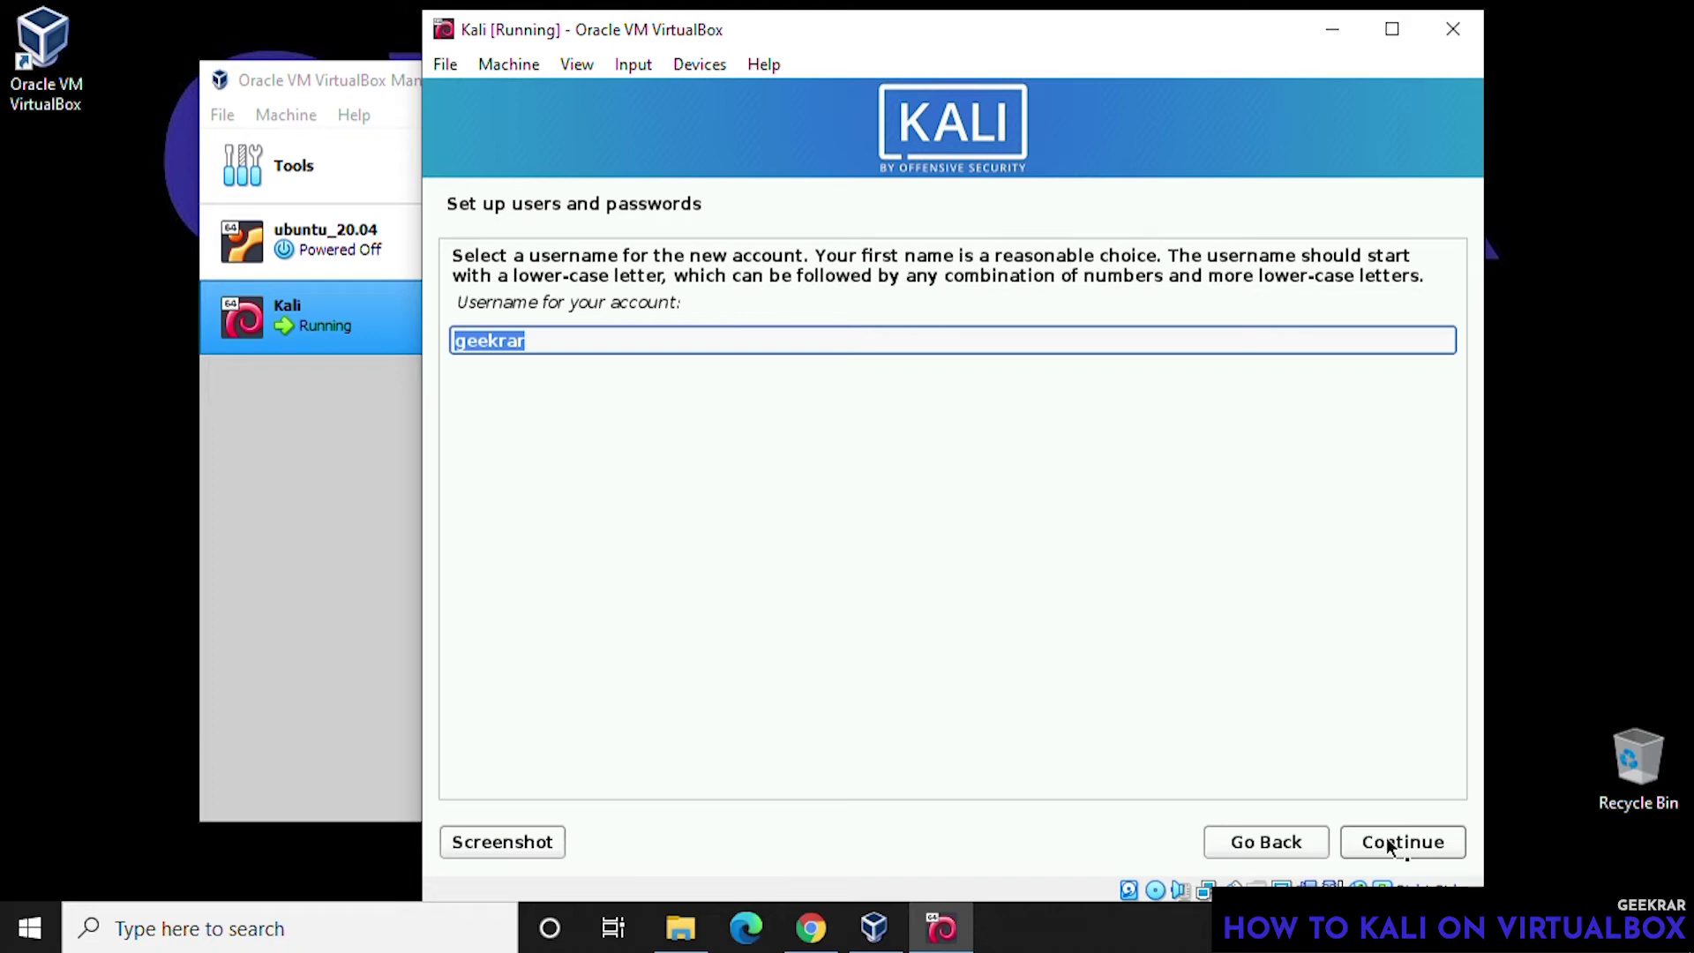
left_click(1388, 844)
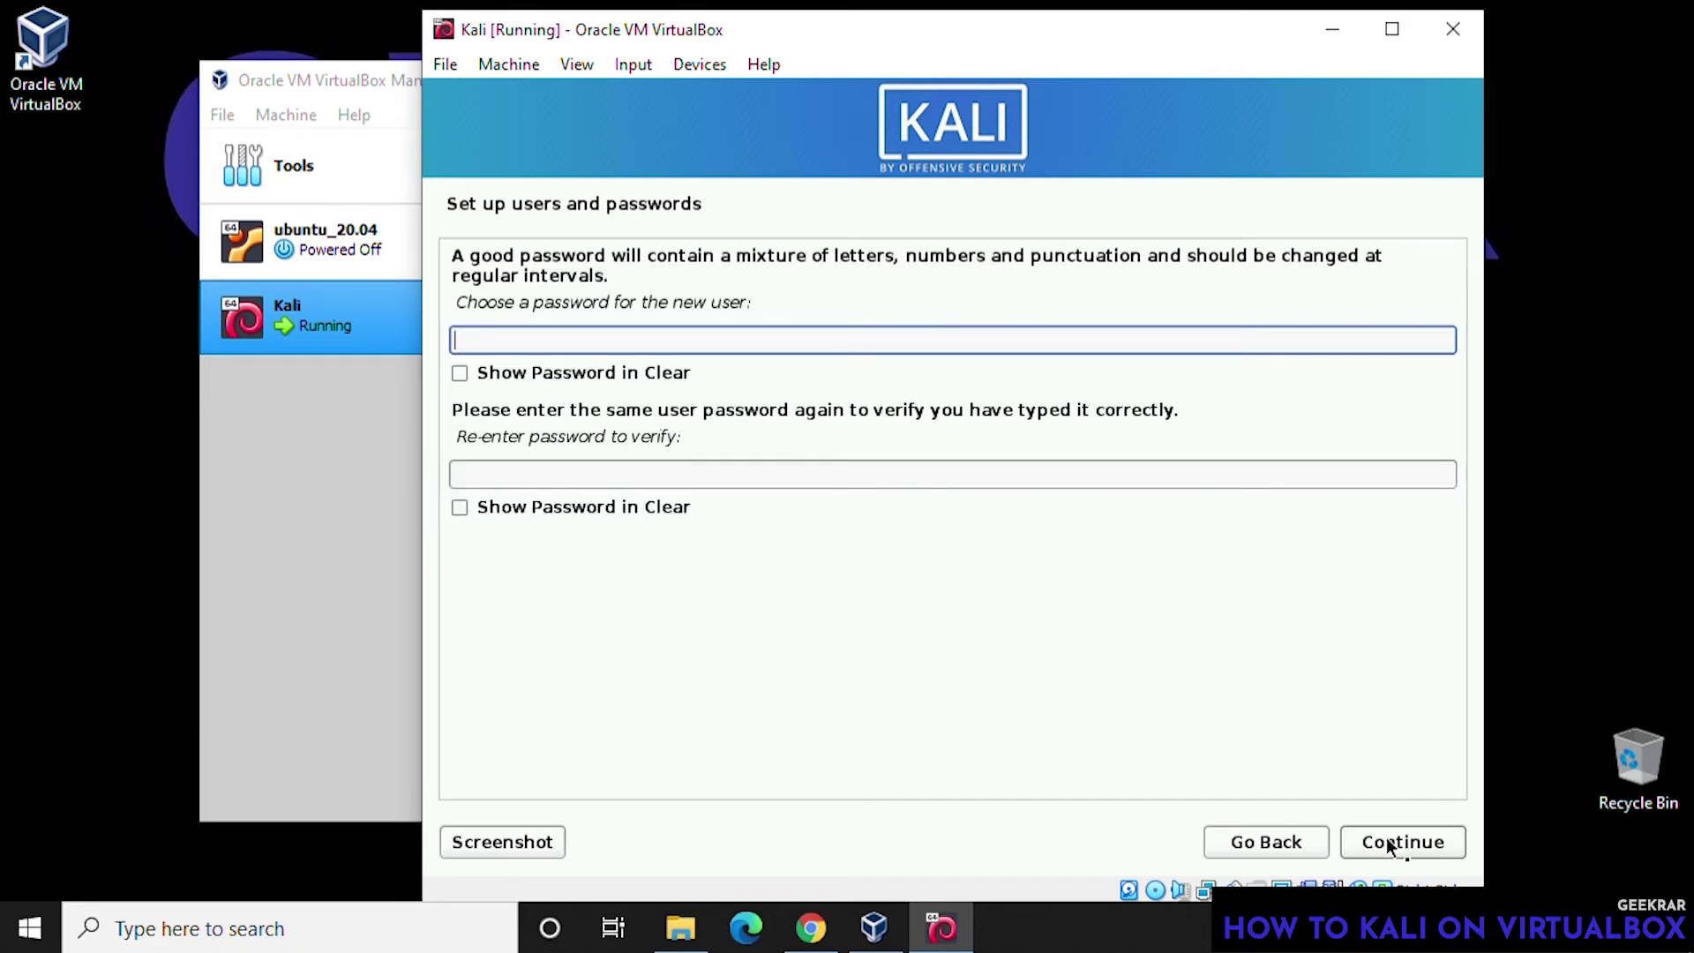
- Enter the new user's password and confirm it in the verify field
type("kali123")
key("Tab")
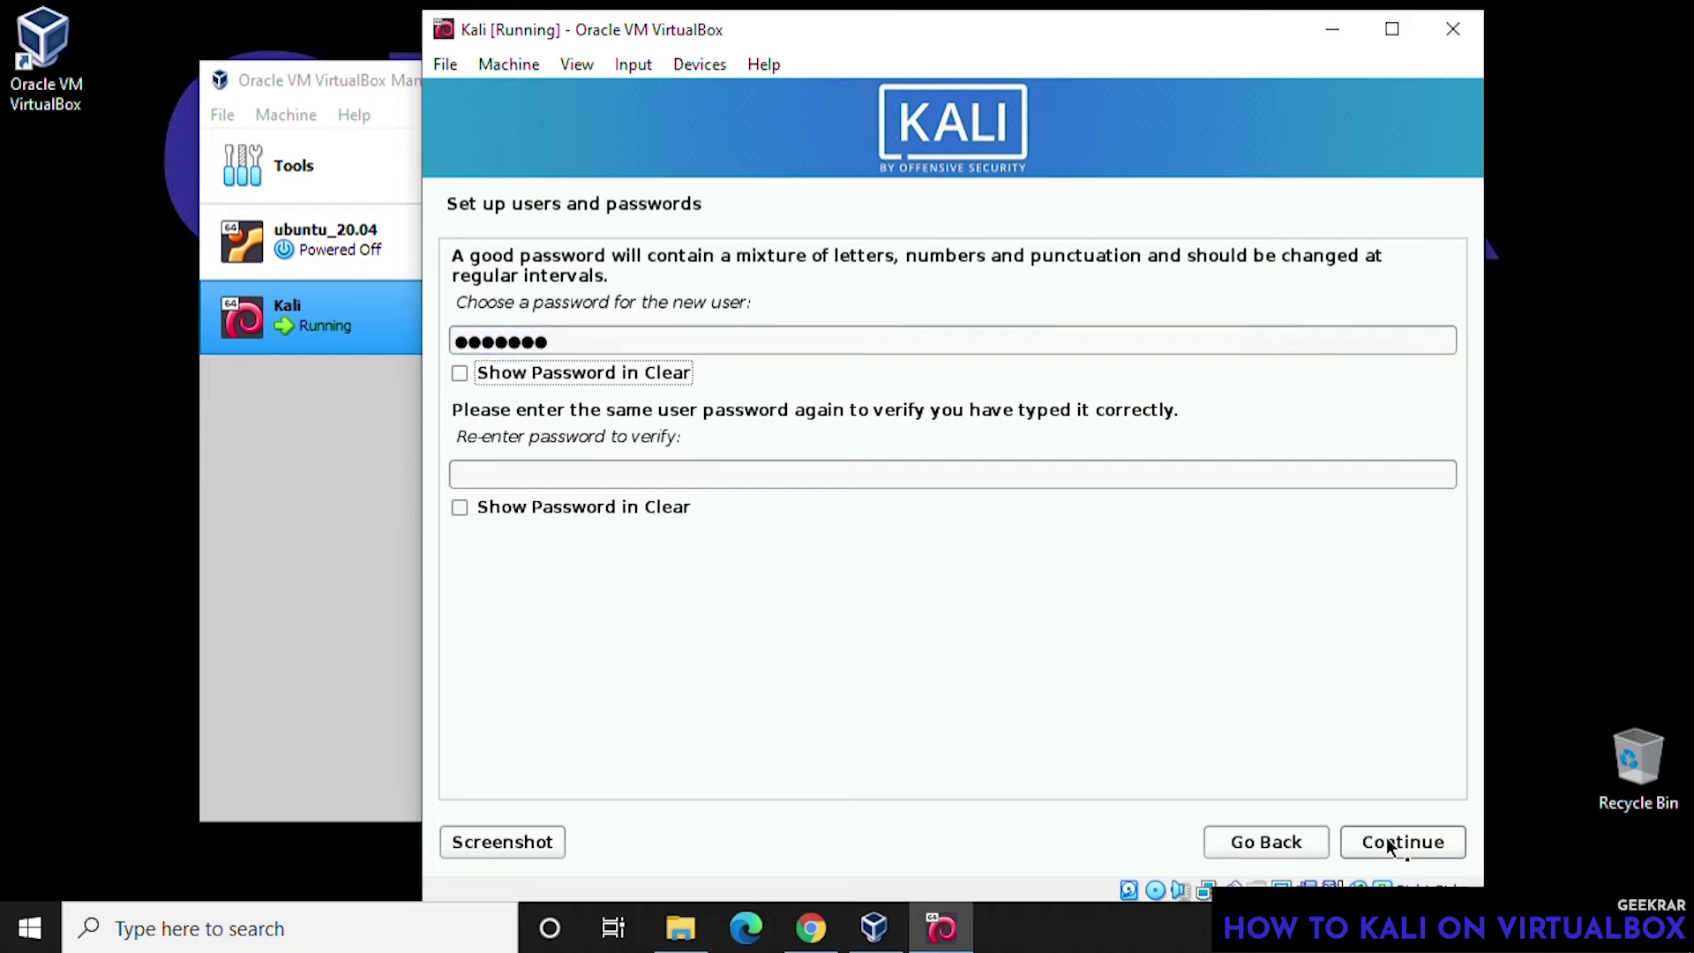
key("Tab")
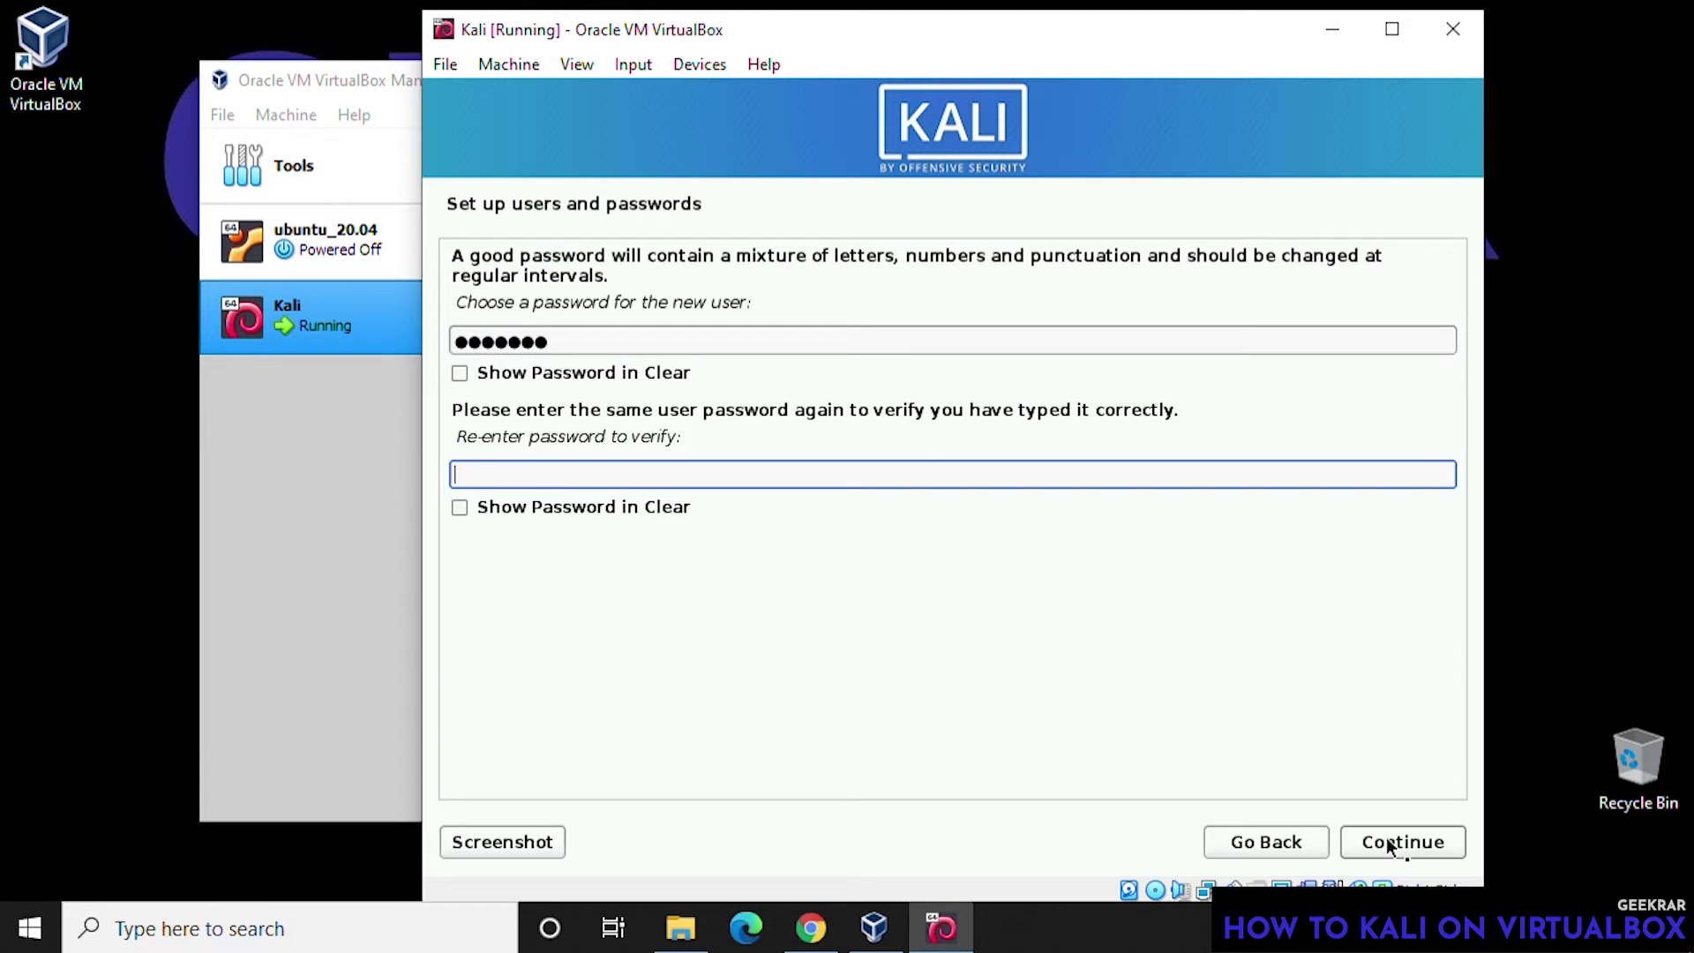
type("kali123")
left_click(1388, 844)
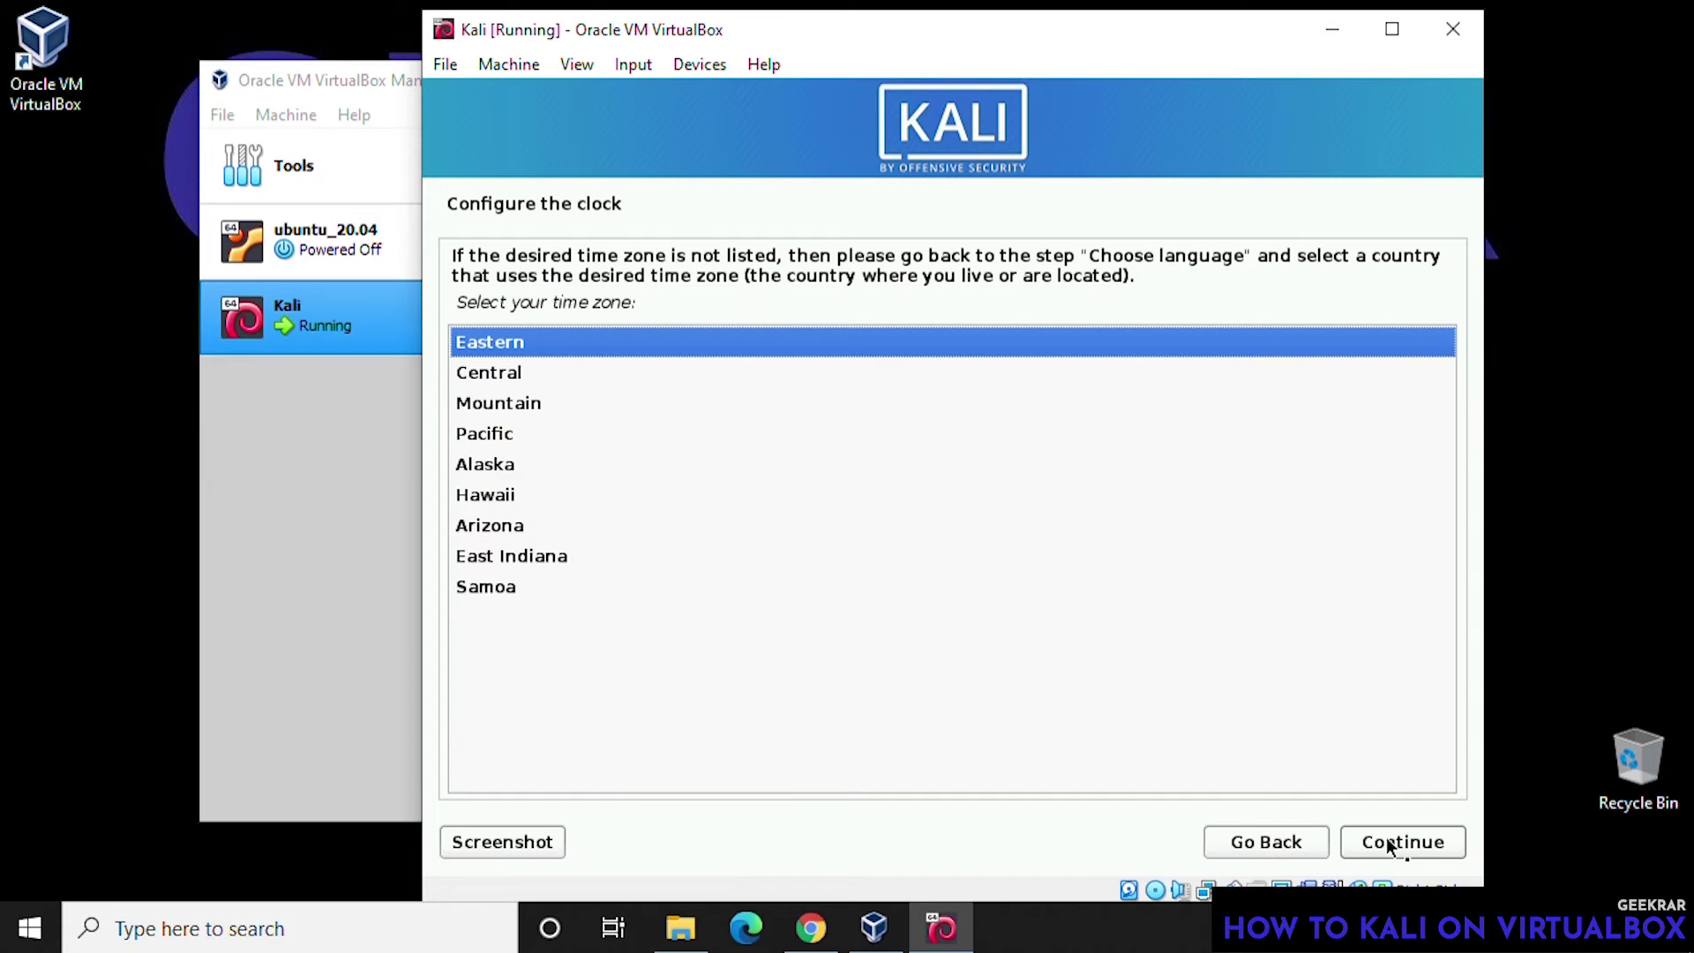
- Keep Eastern time and guided-partition the whole 27.5 GB disk as one partition, writing the changes
left_click(1388, 843)
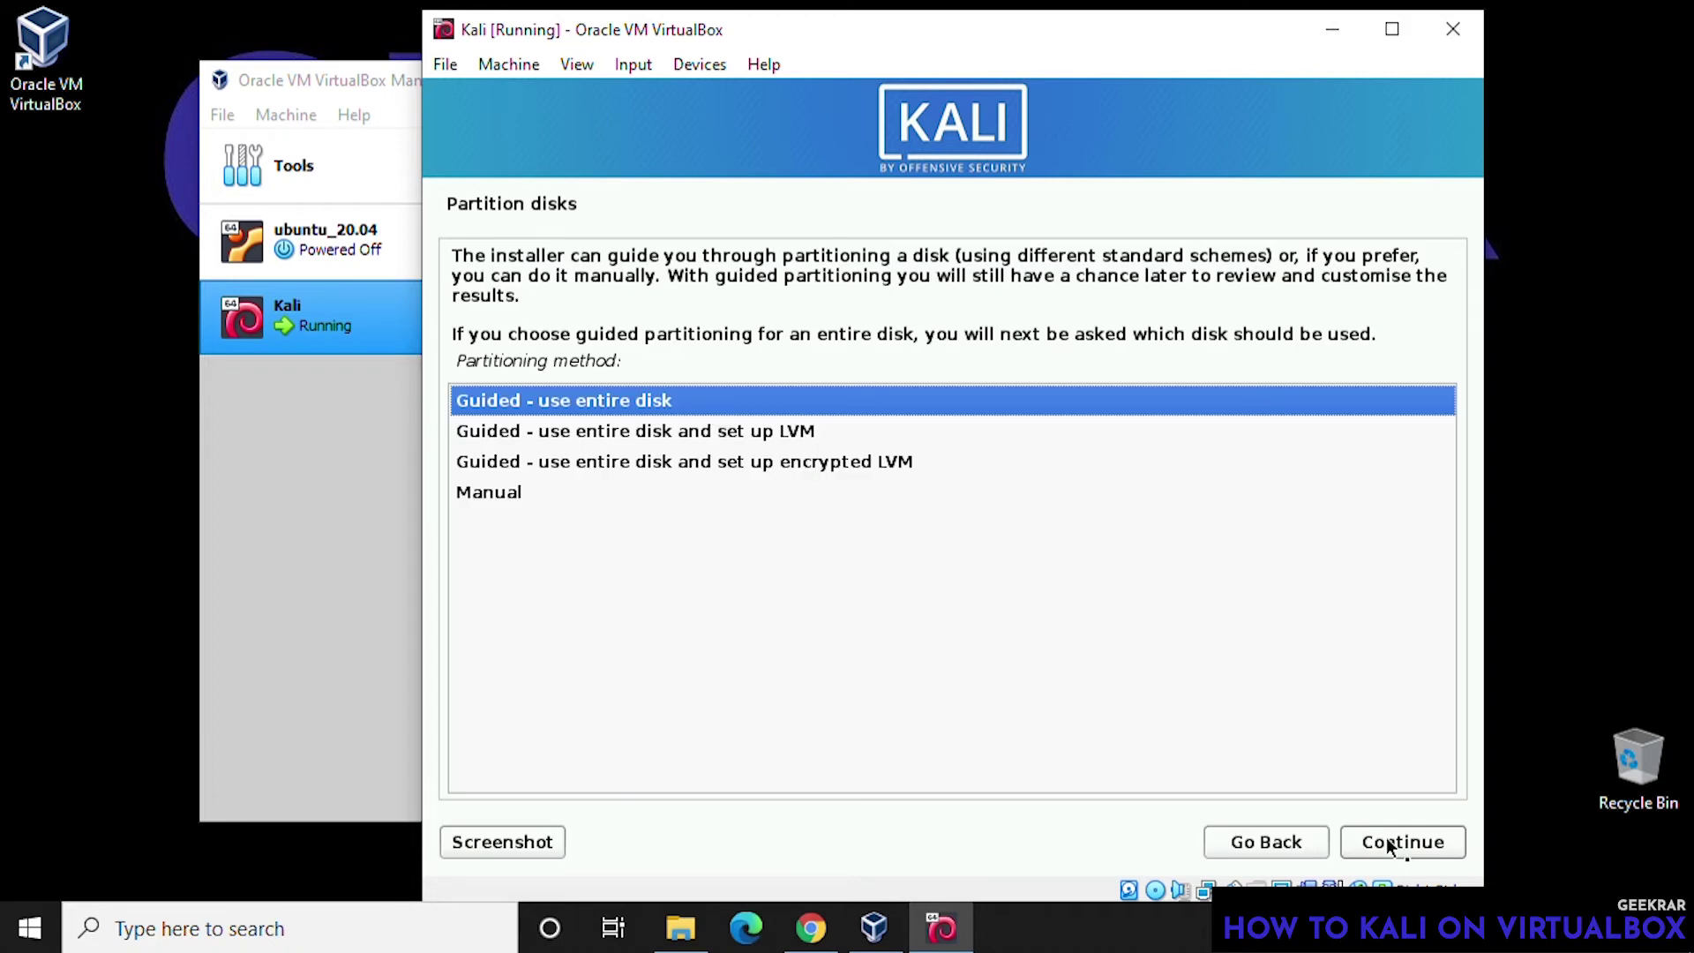
left_click(1388, 846)
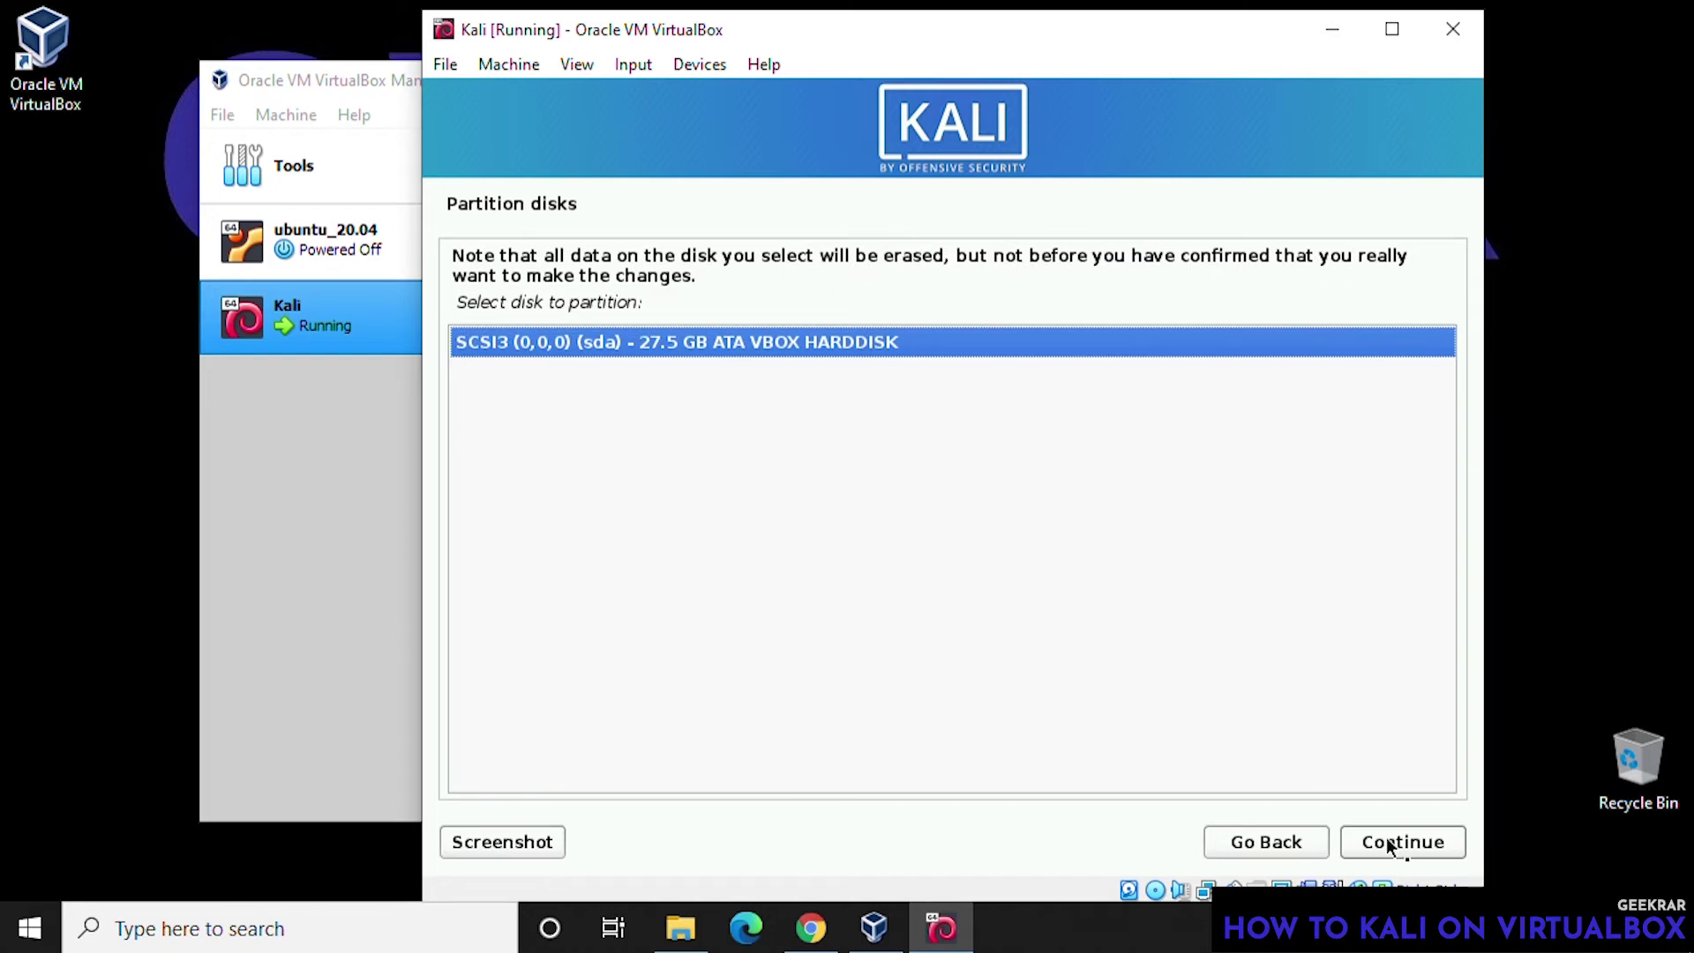
left_click(1388, 845)
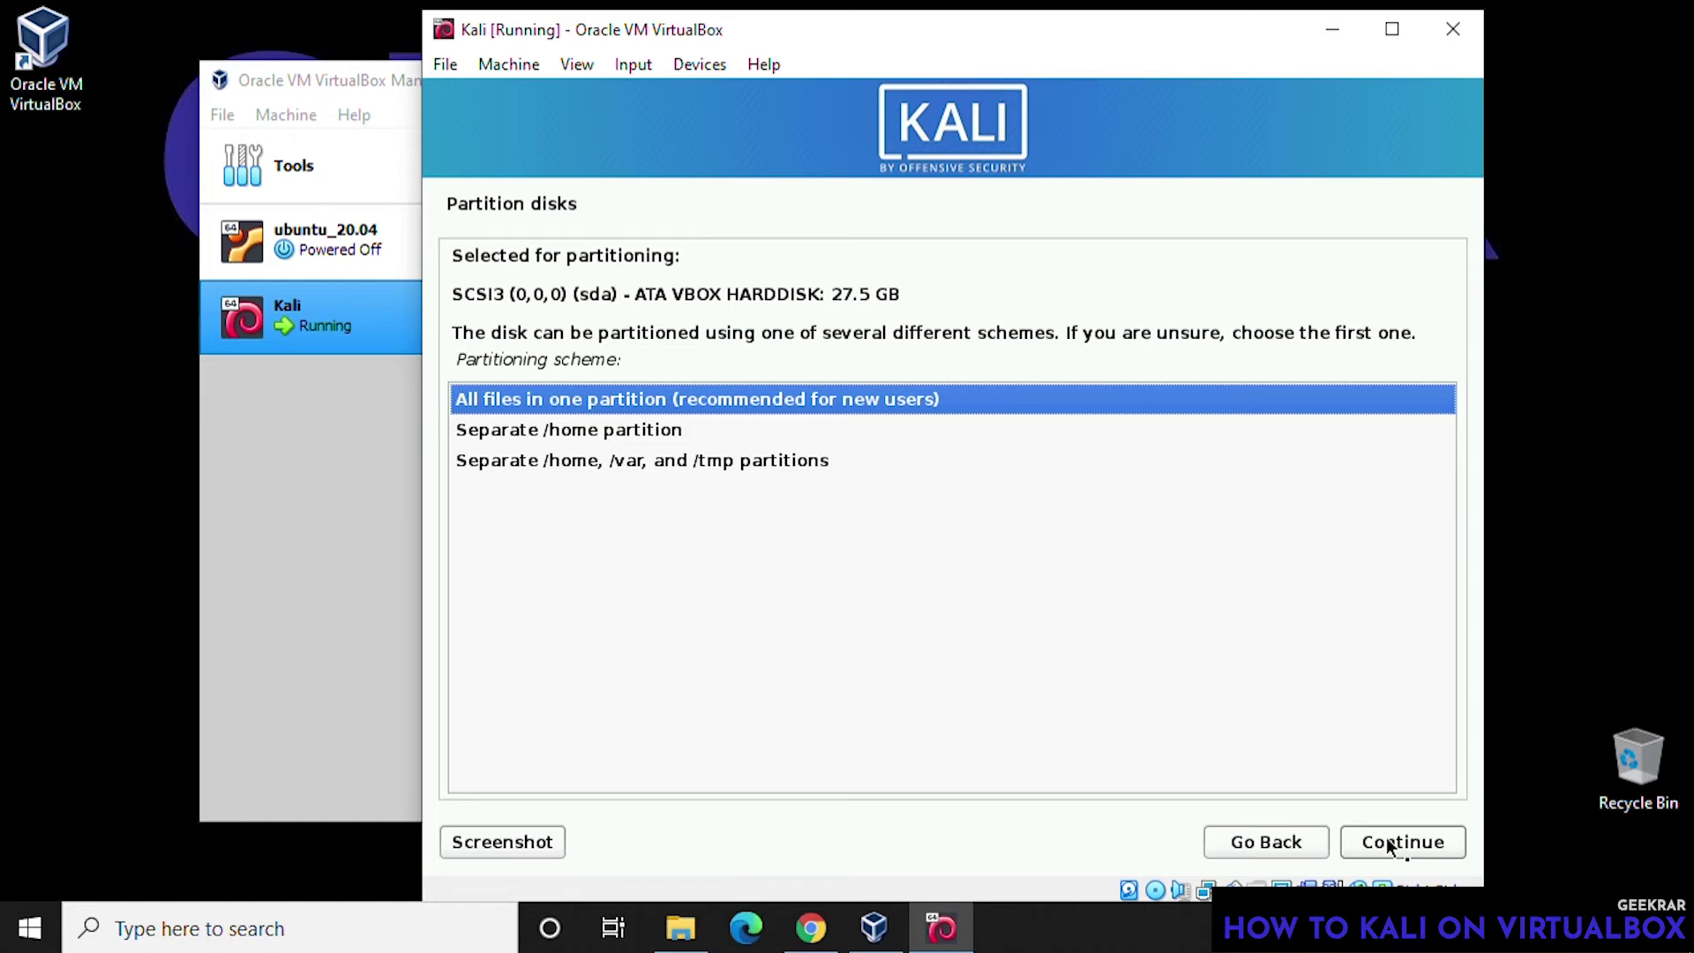
left_click(1388, 845)
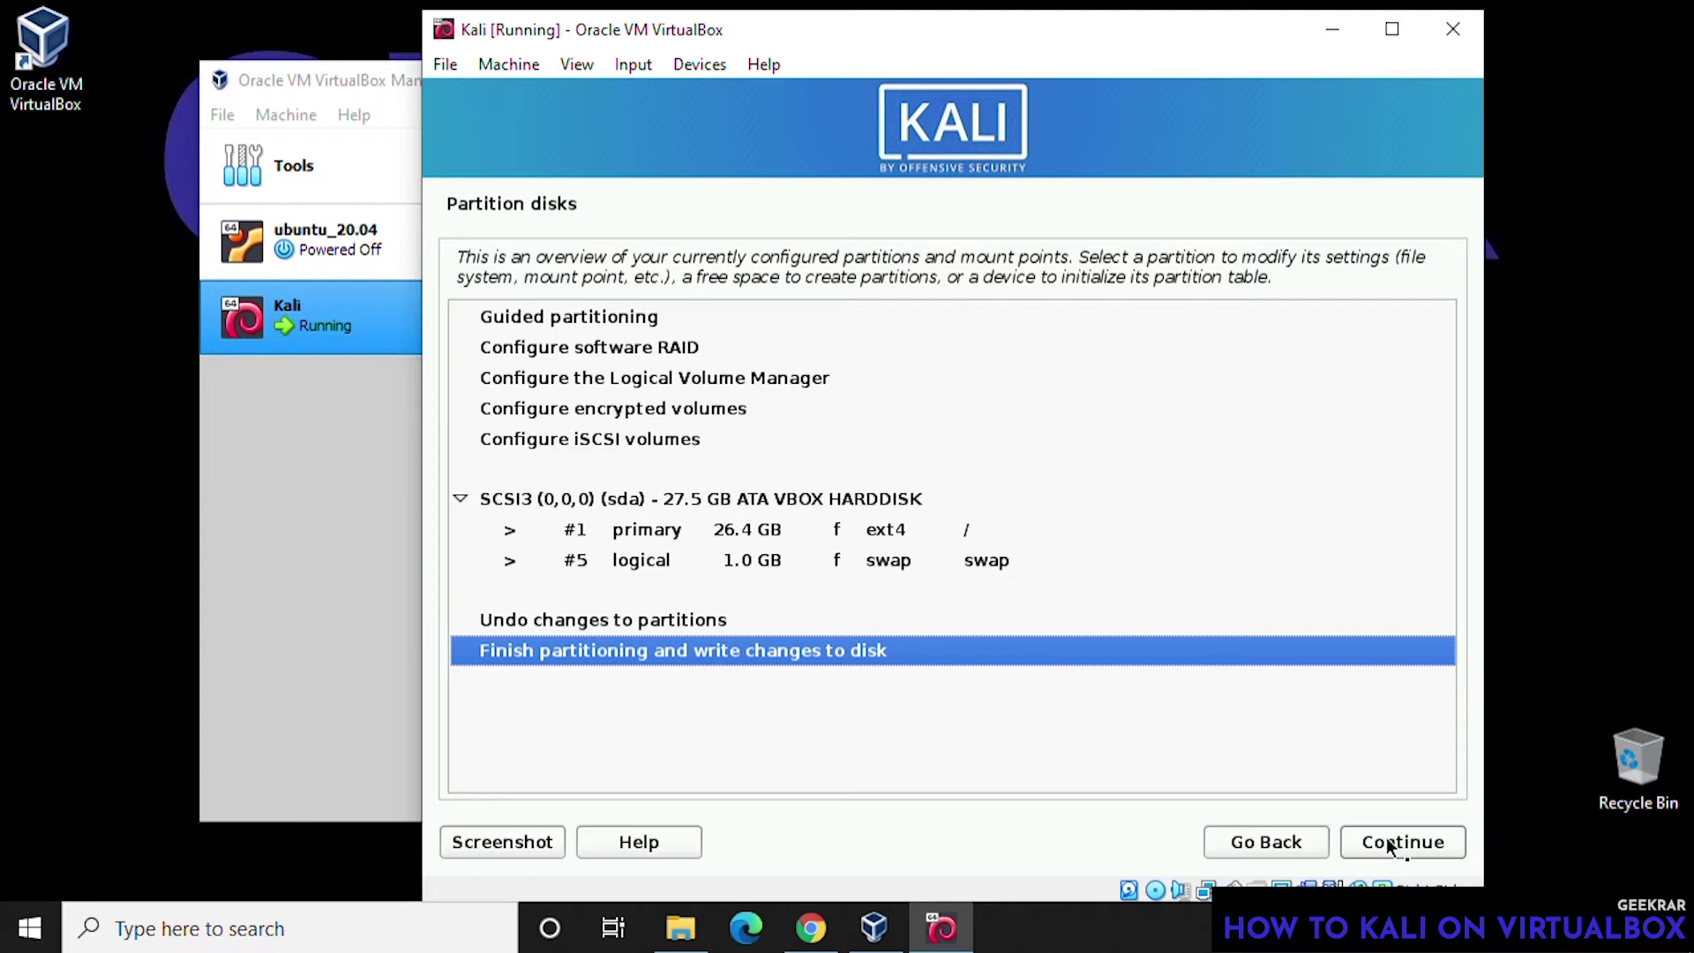
left_click(1388, 844)
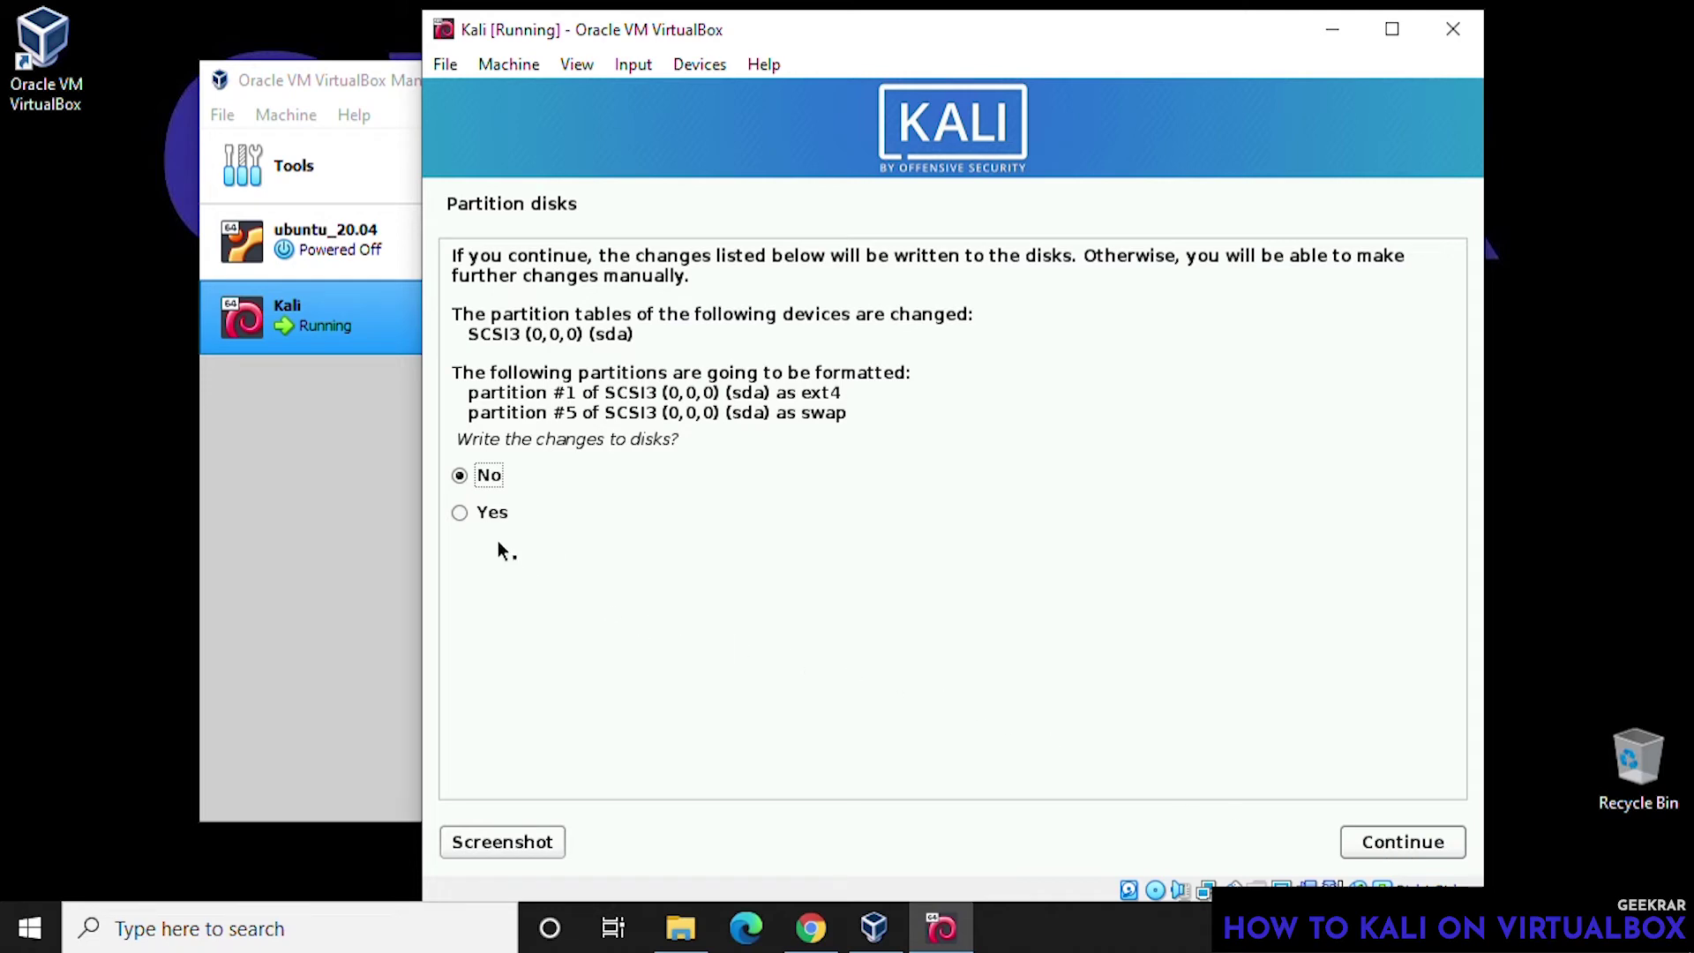
left_click(471, 520)
left_click(1381, 847)
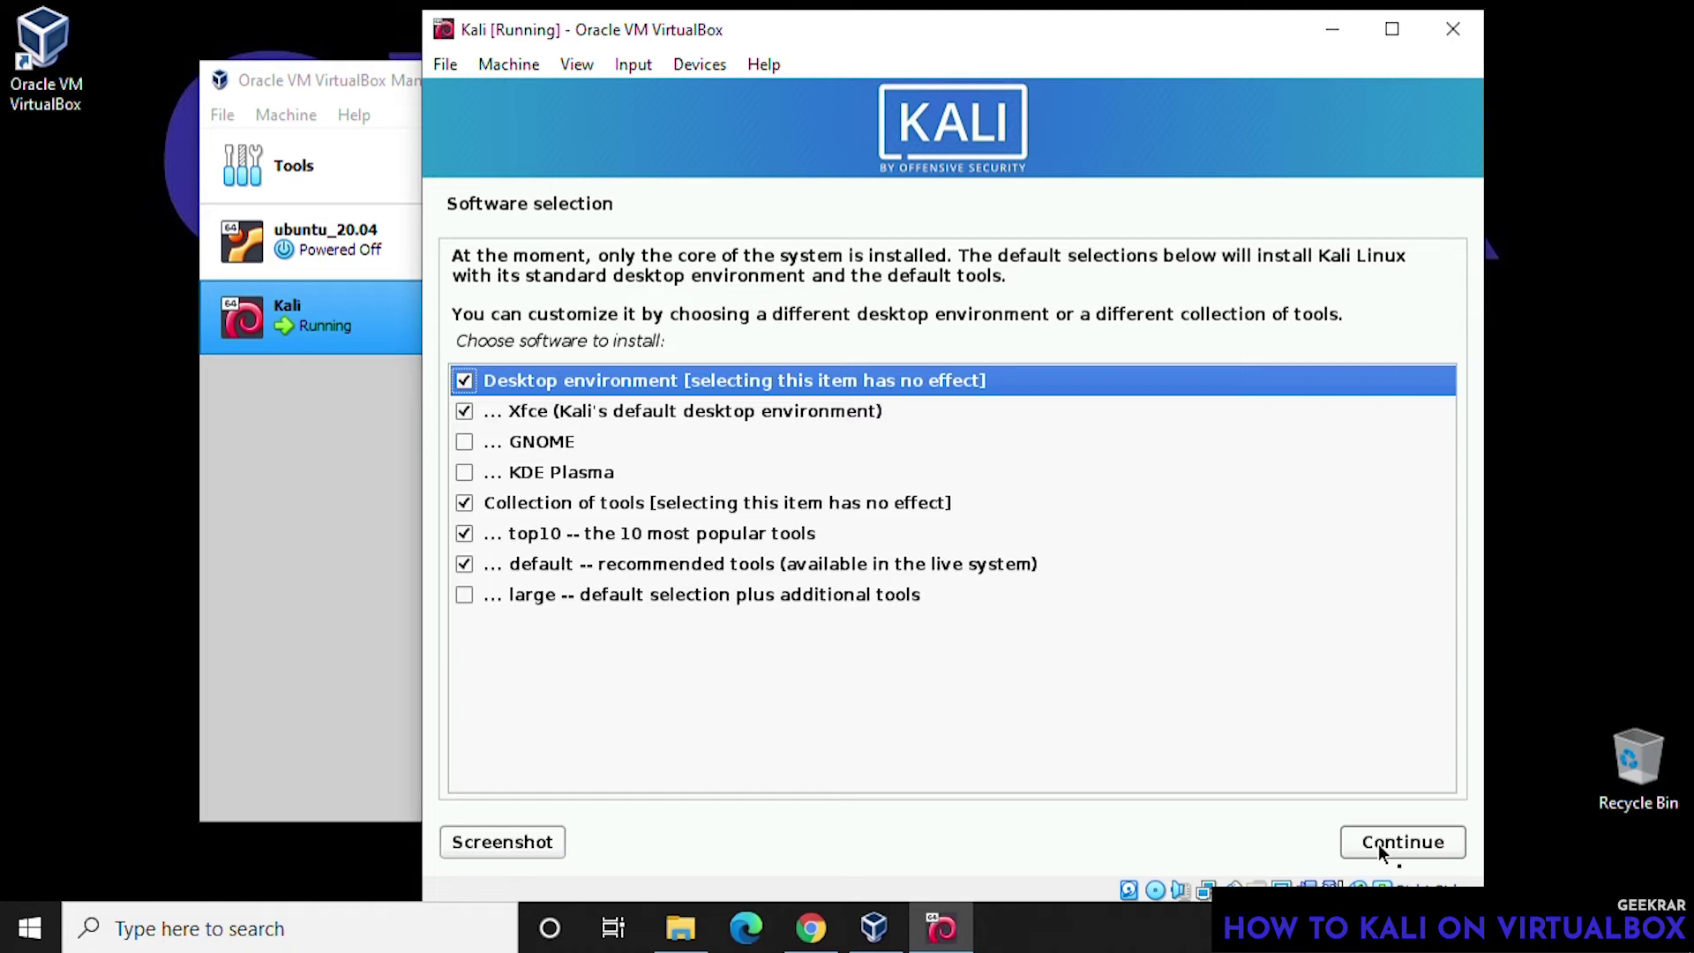
- Keep the default Xfce software selection and install GRUB onto /dev/sda
left_click(1379, 843)
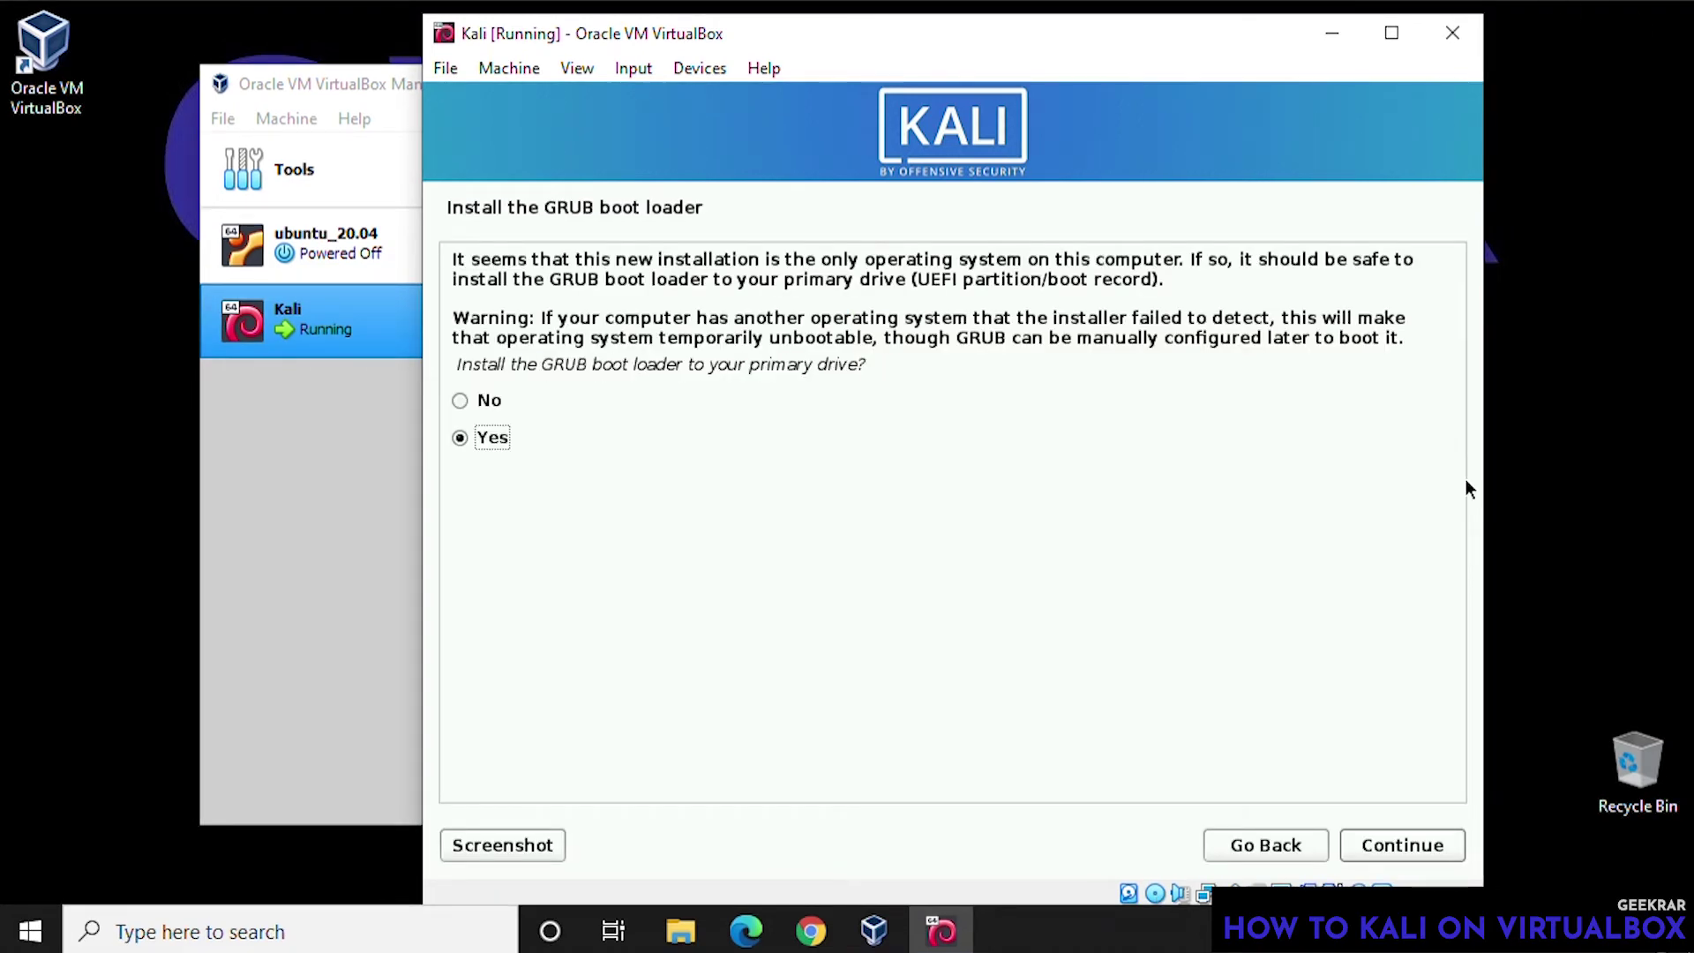
left_click(1386, 839)
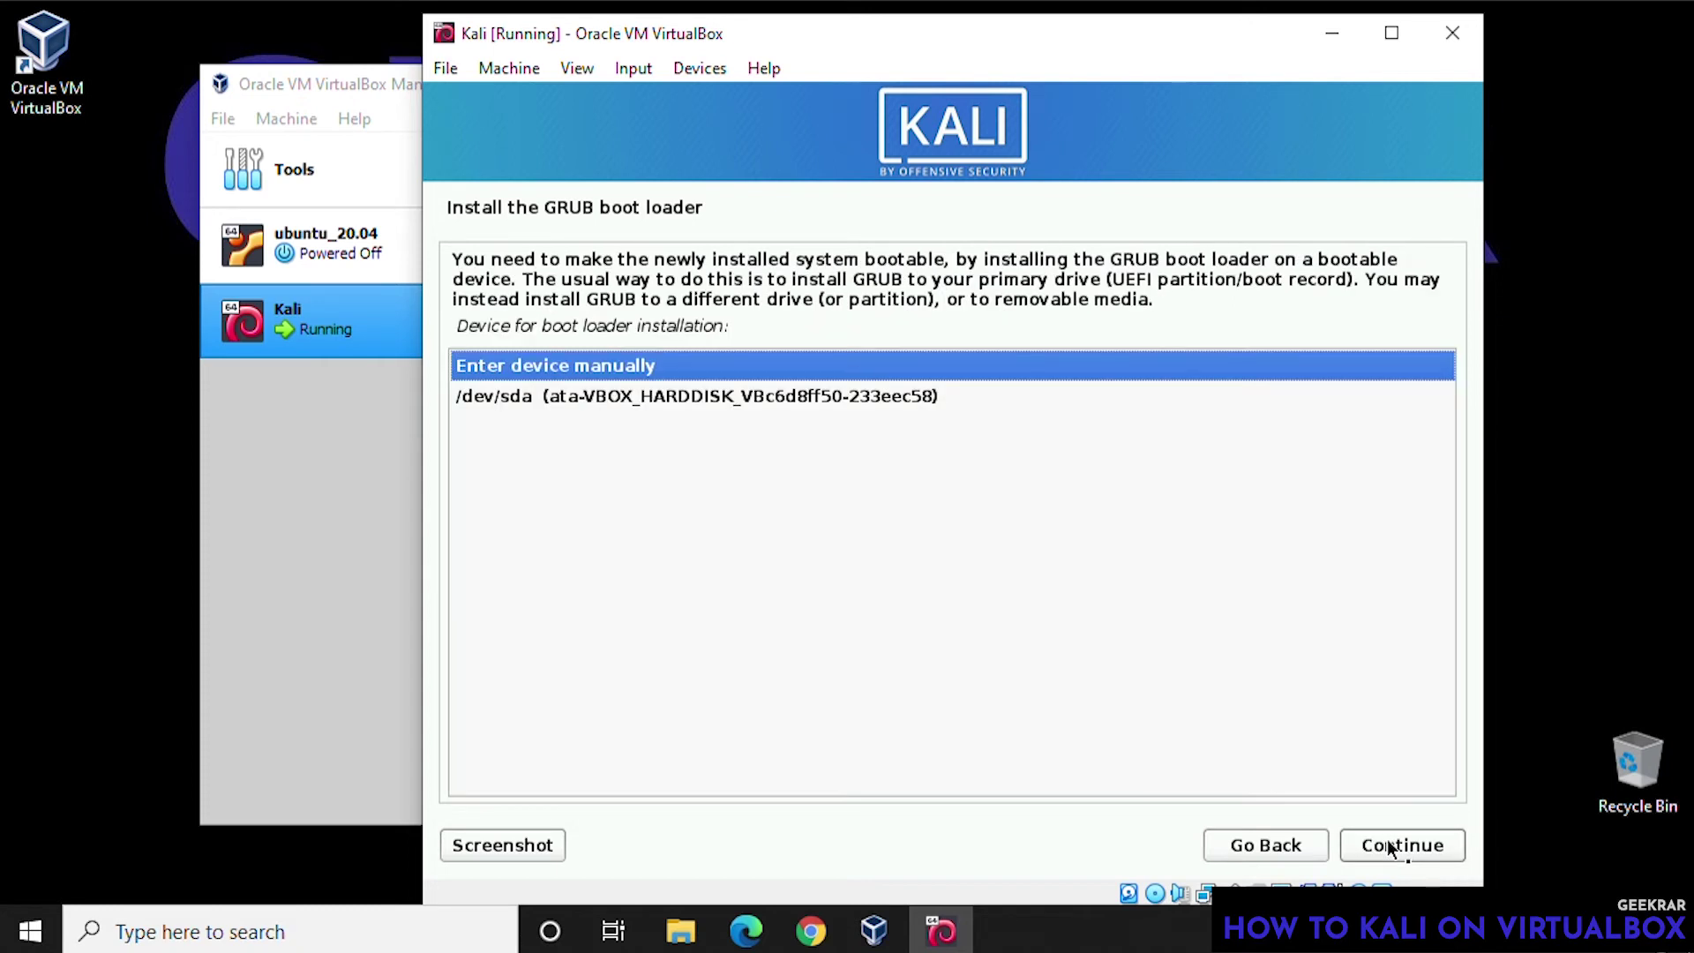
left_click(799, 397)
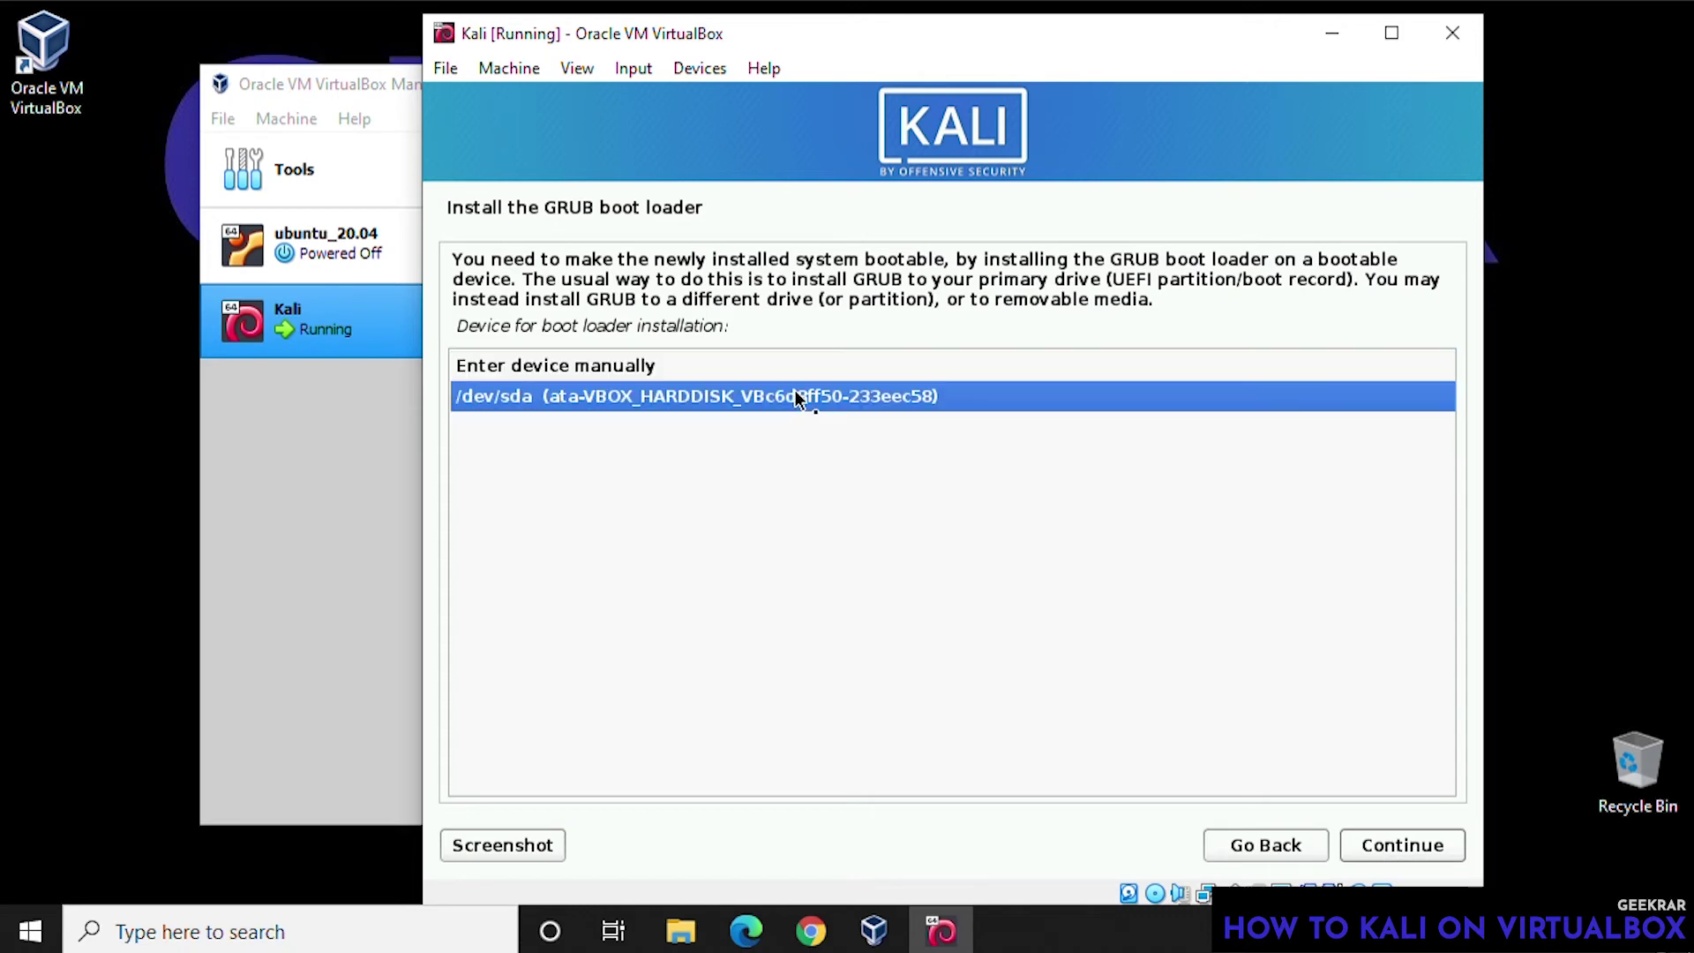
left_click(1420, 847)
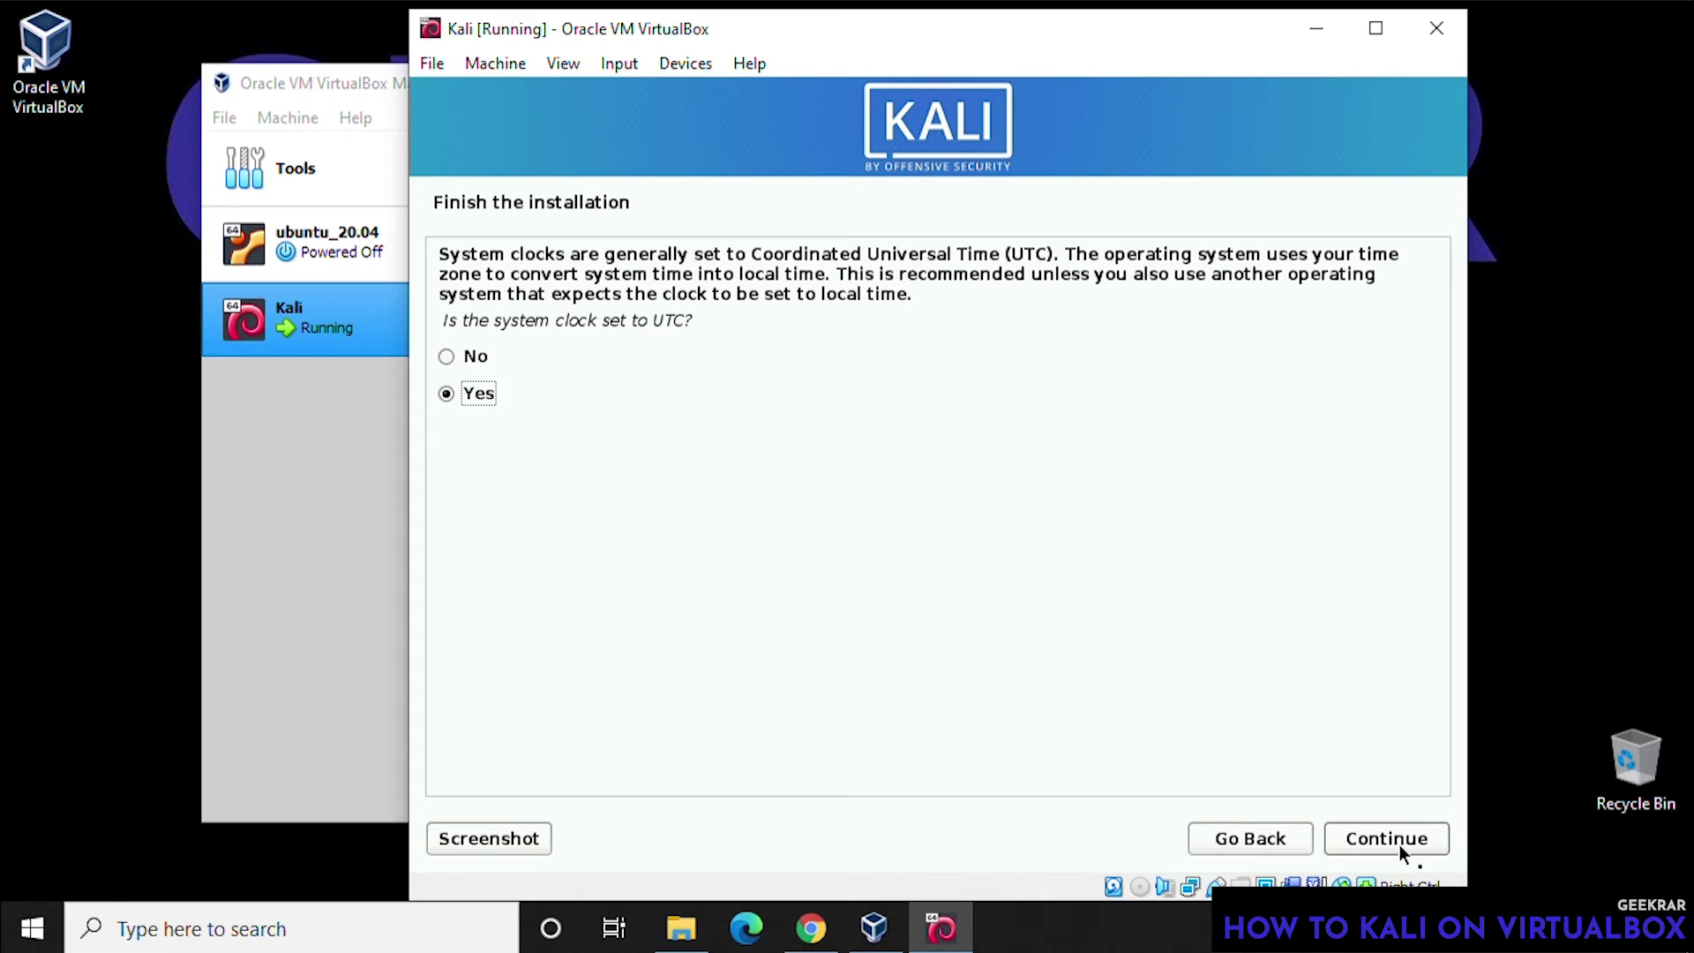
- Keep the system clock on UTC and finish the installation to reboot into Kali
left_click(1400, 845)
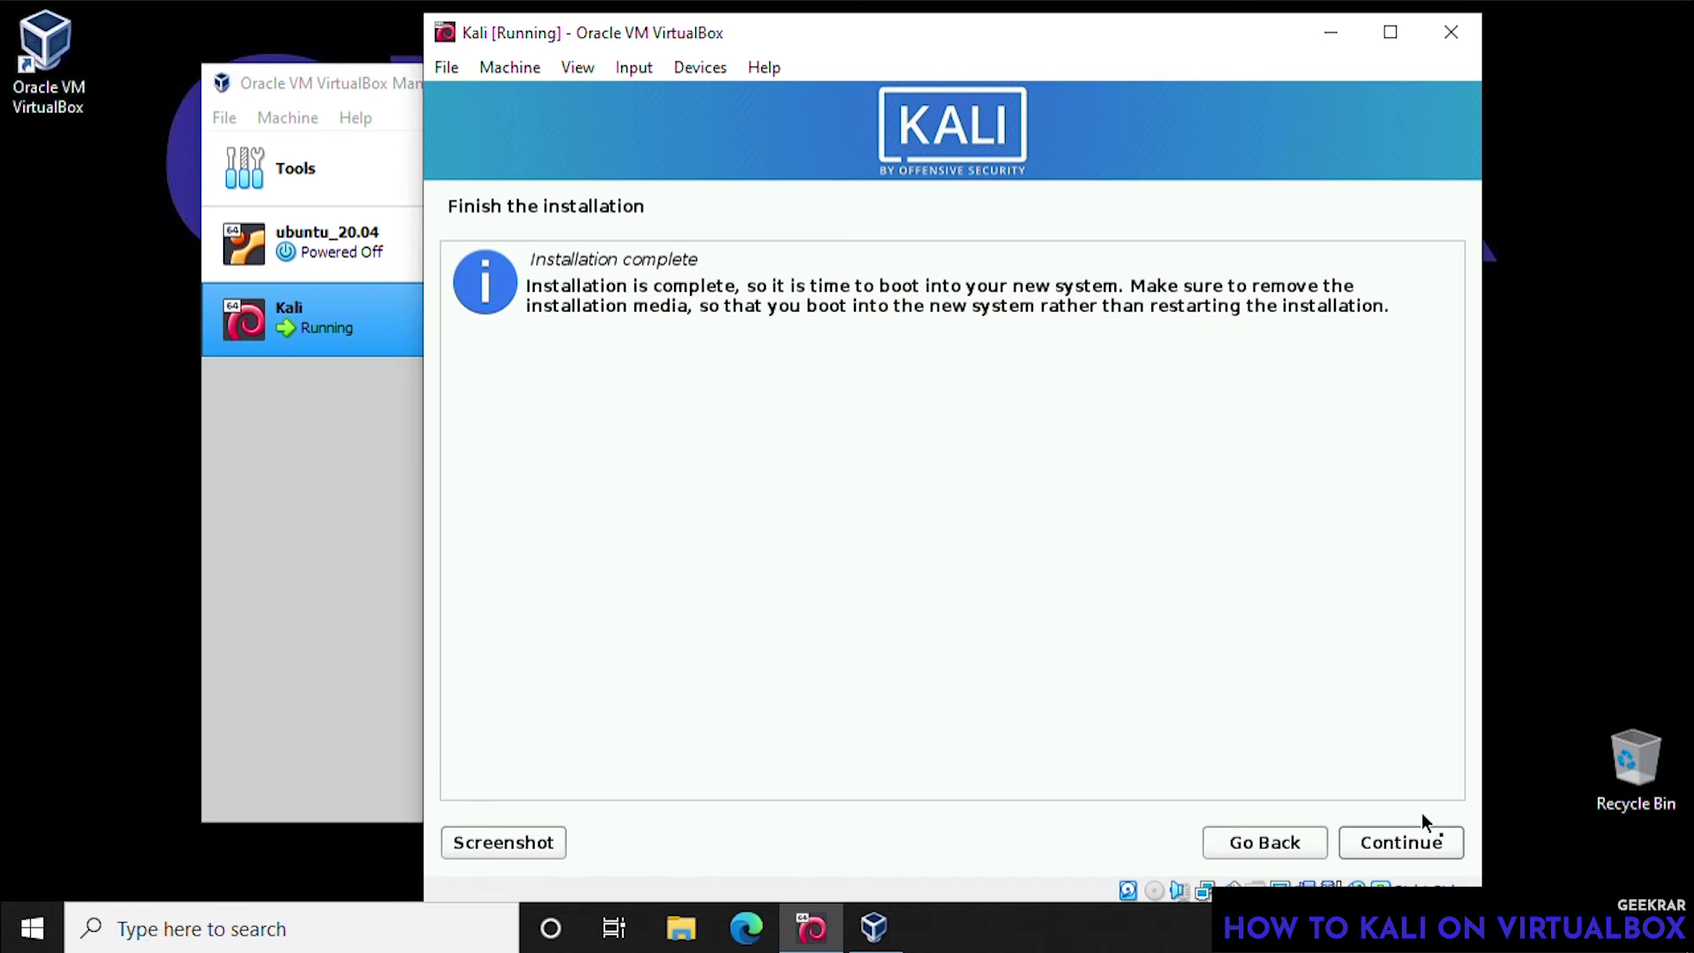
left_click(1396, 845)
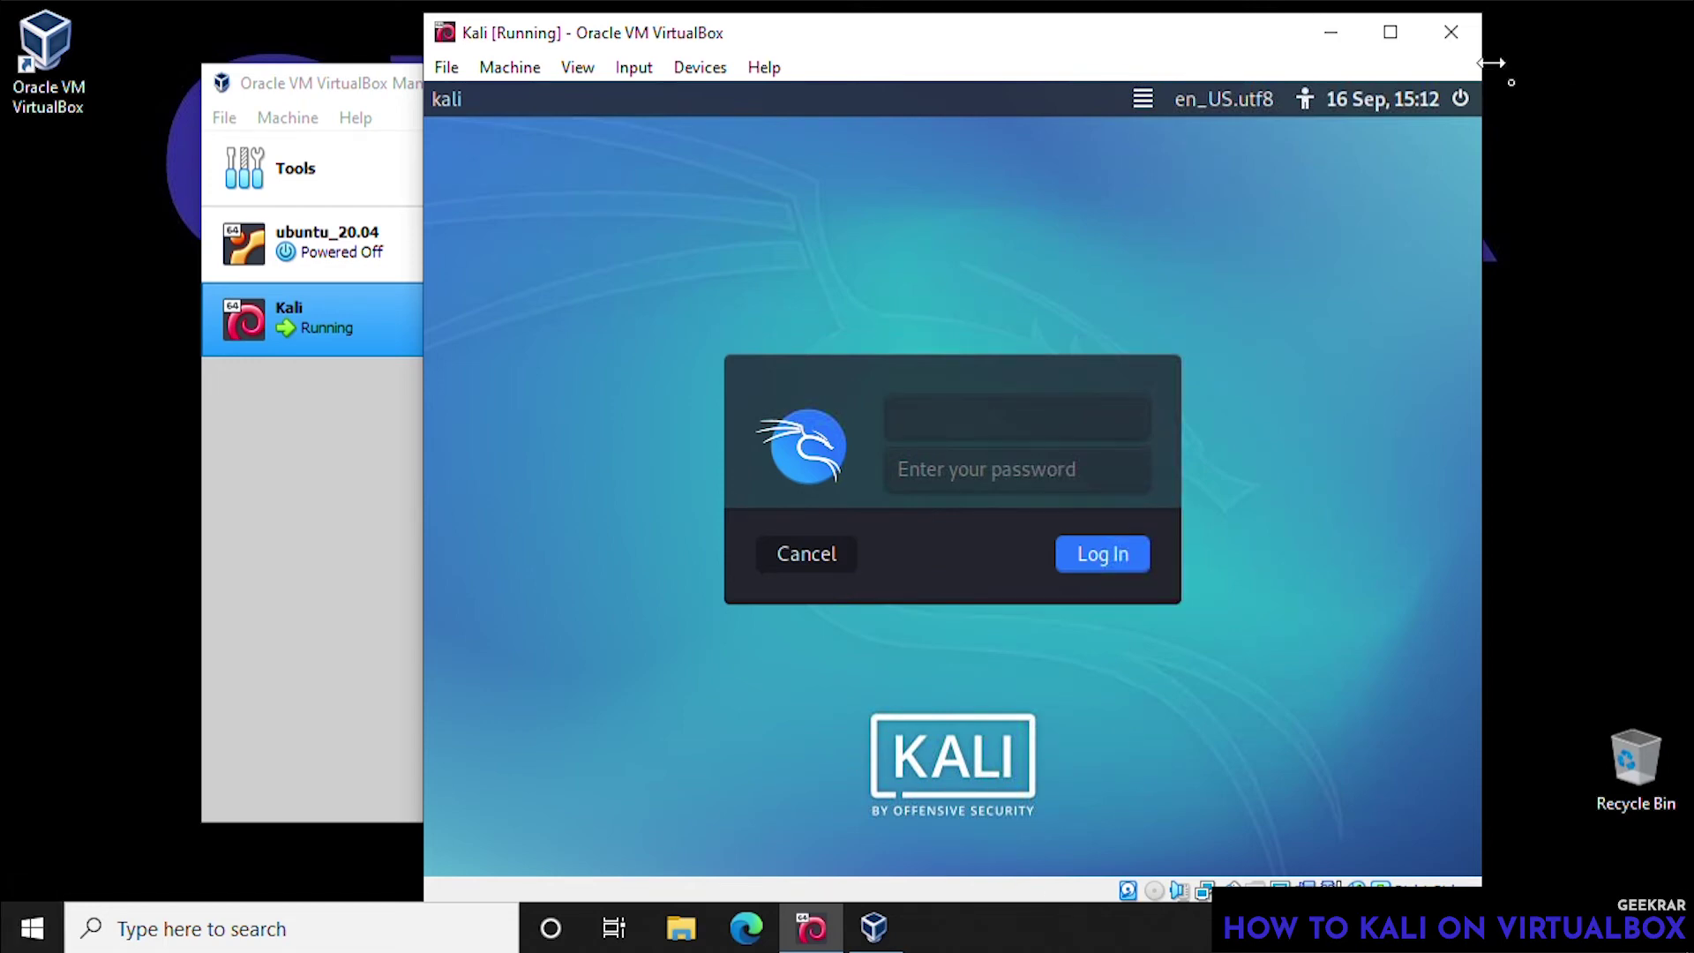
- Log in to Kali with the new user's username and password
type("g")
type("eek")
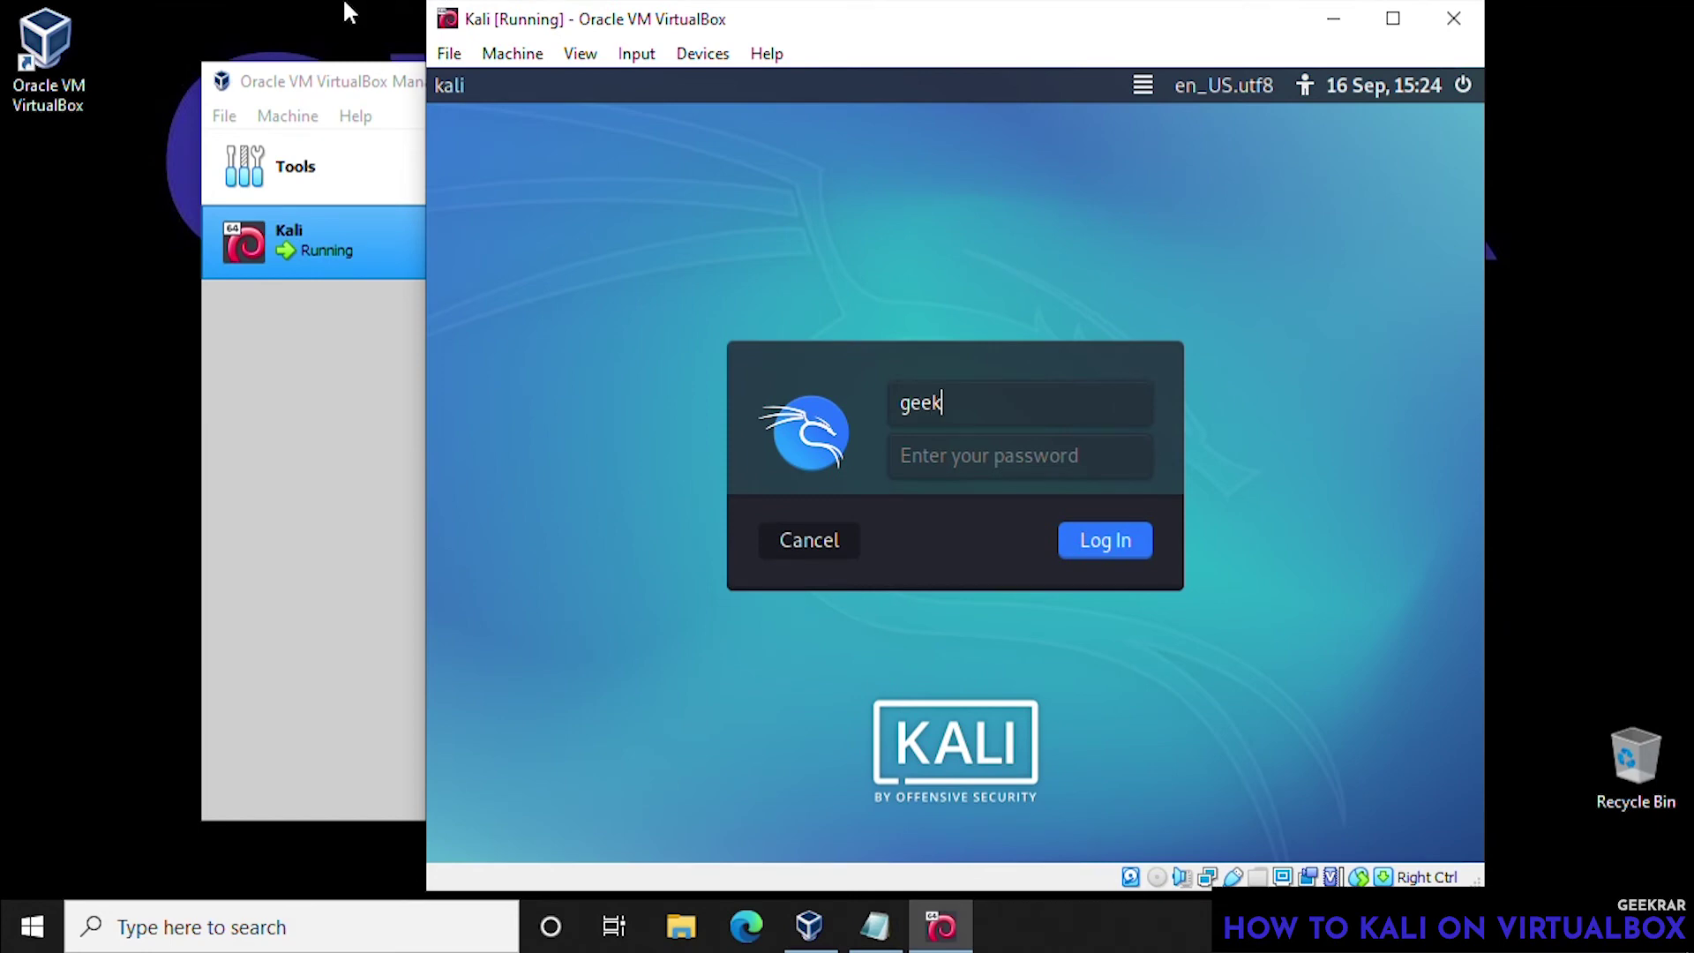
type("rar")
key("Tab")
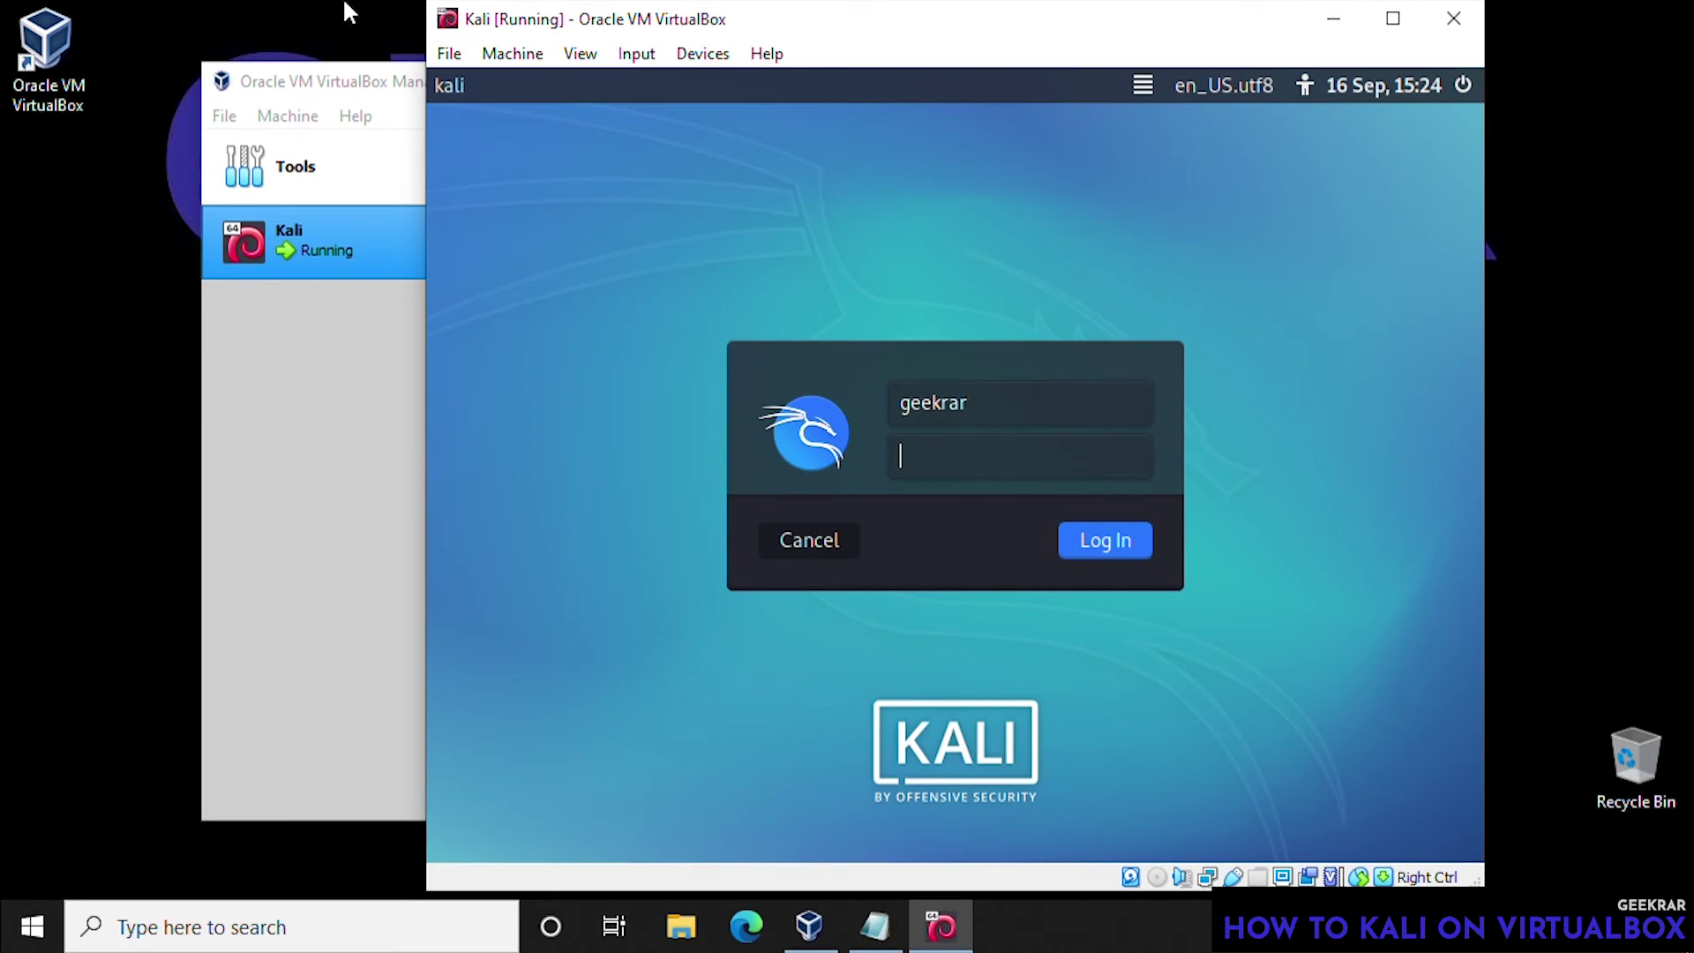
type("kali123")
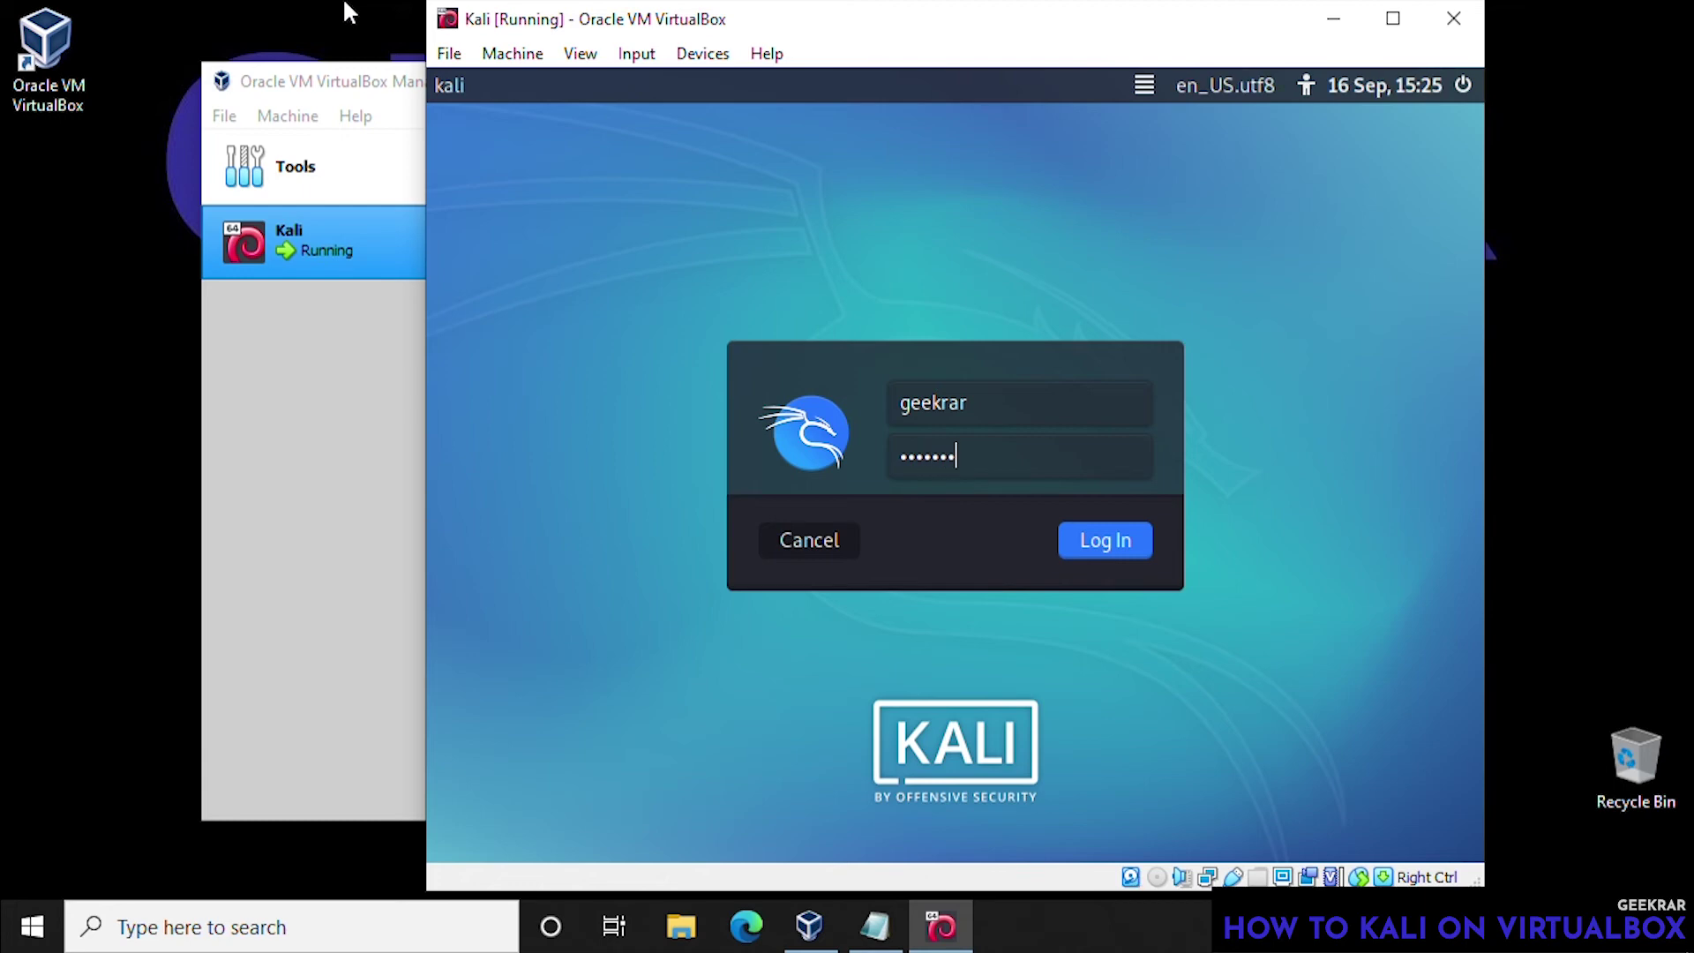
key("Return")
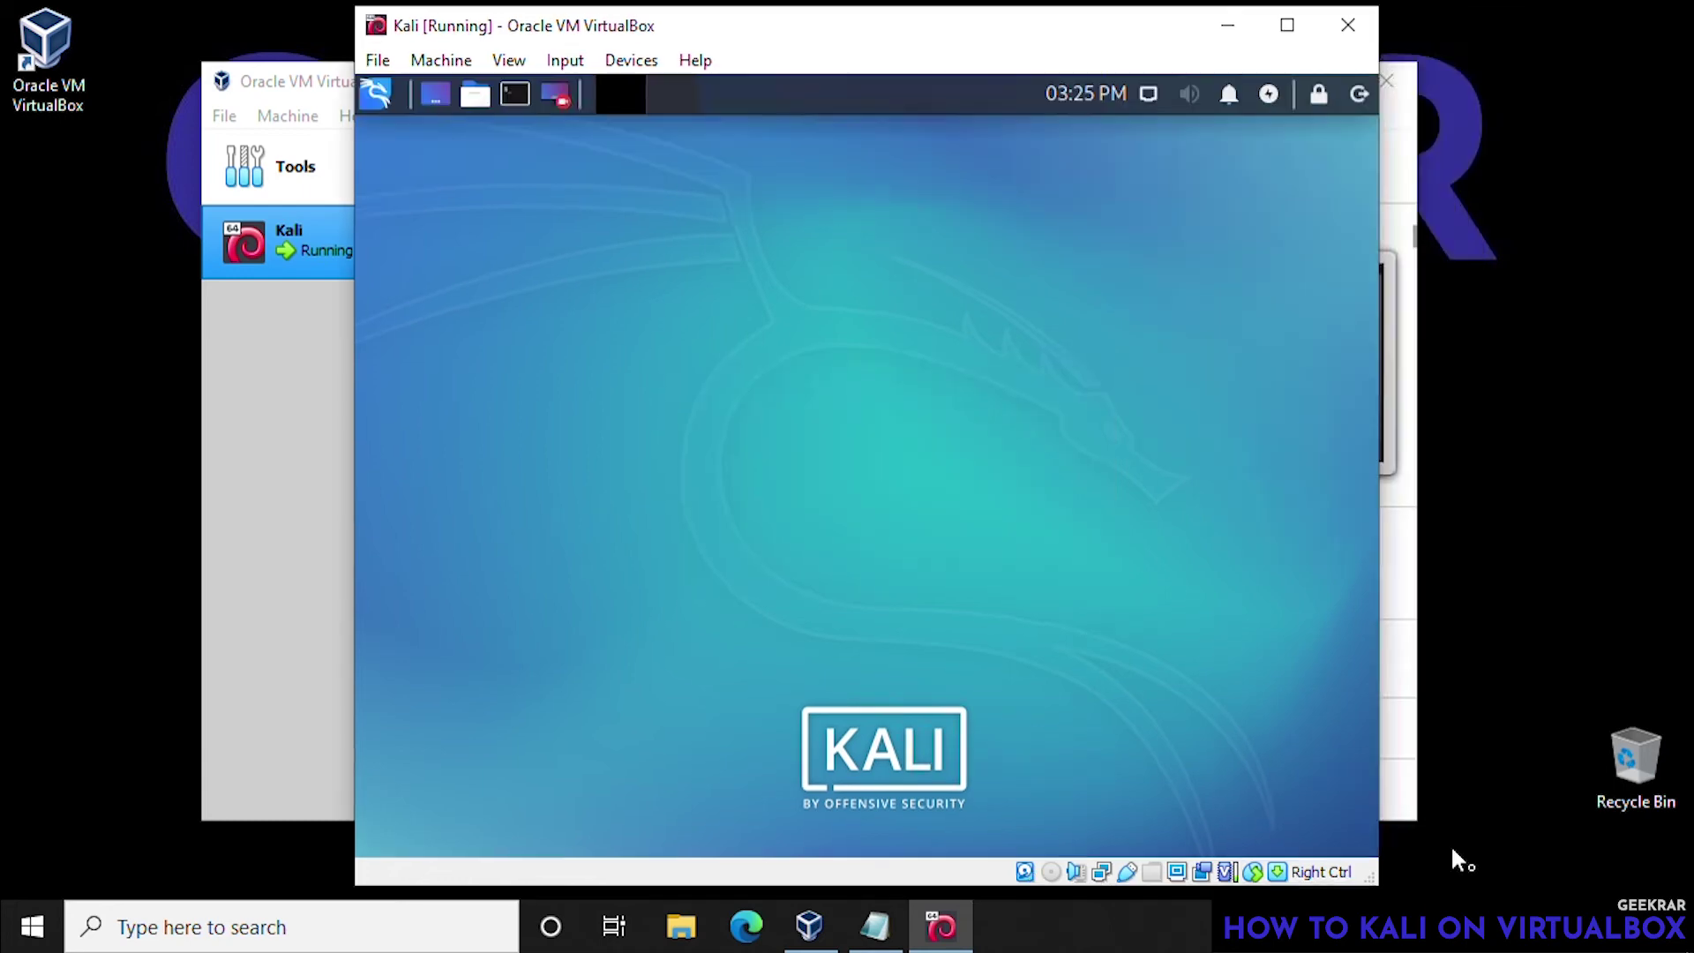
- In a terminal, run sudo apt update and install linux-headers-$(uname -r), entering the sudo password
left_click(513, 97)
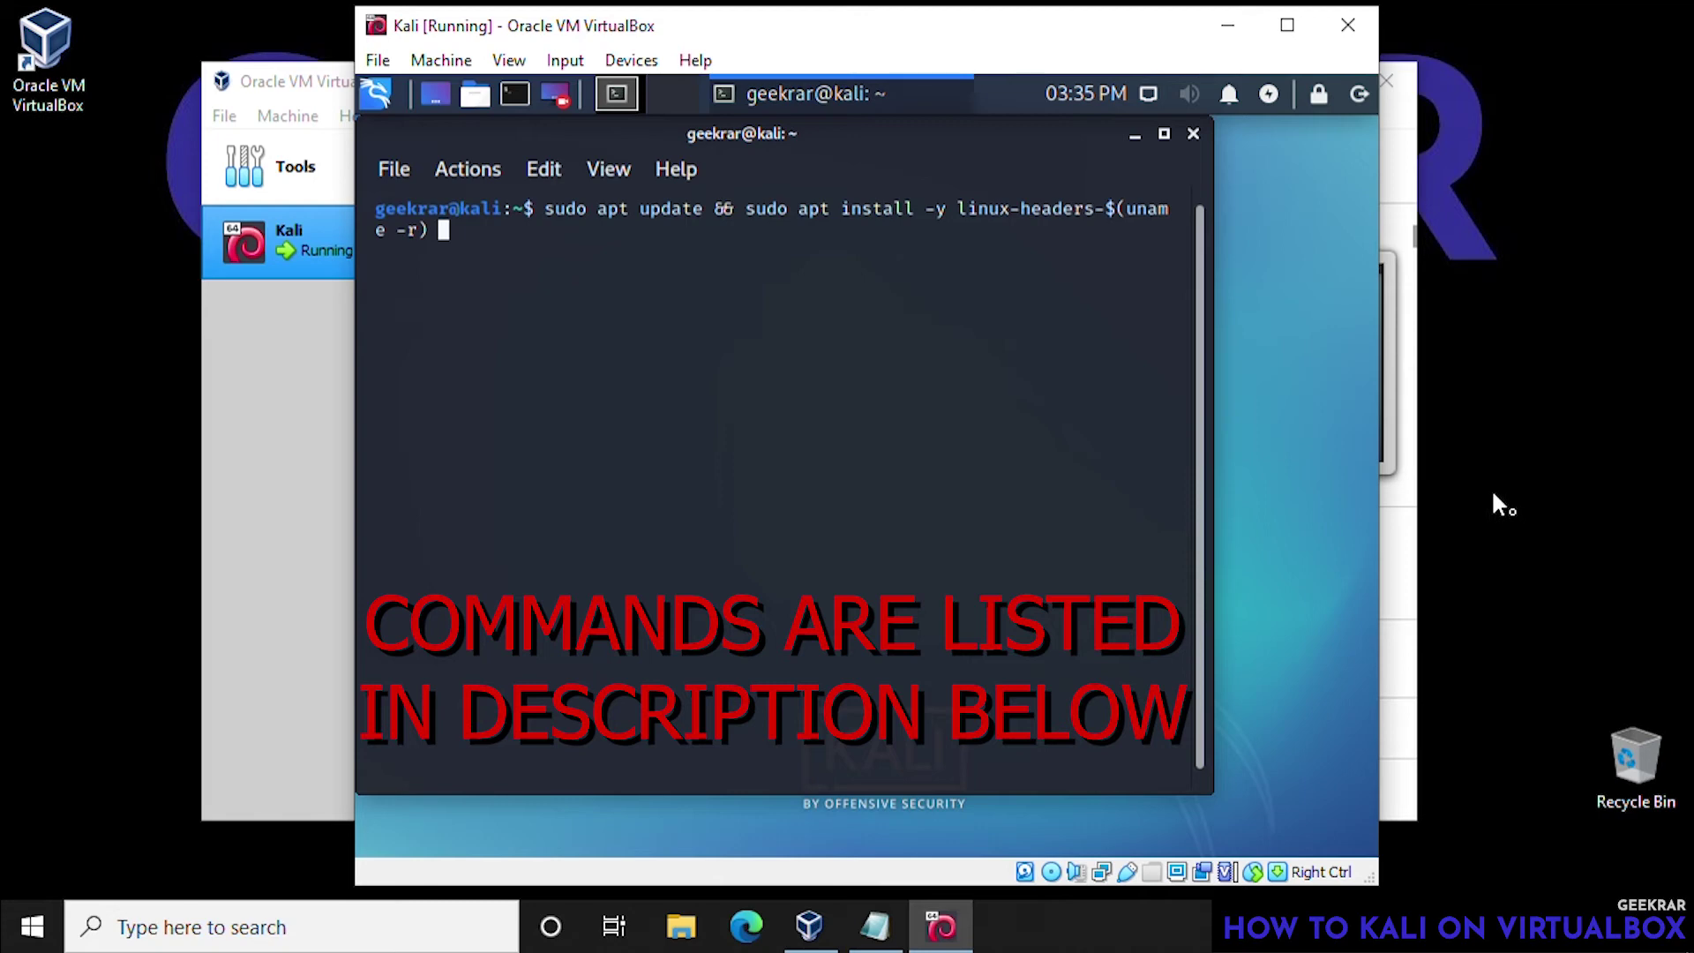
key("Return")
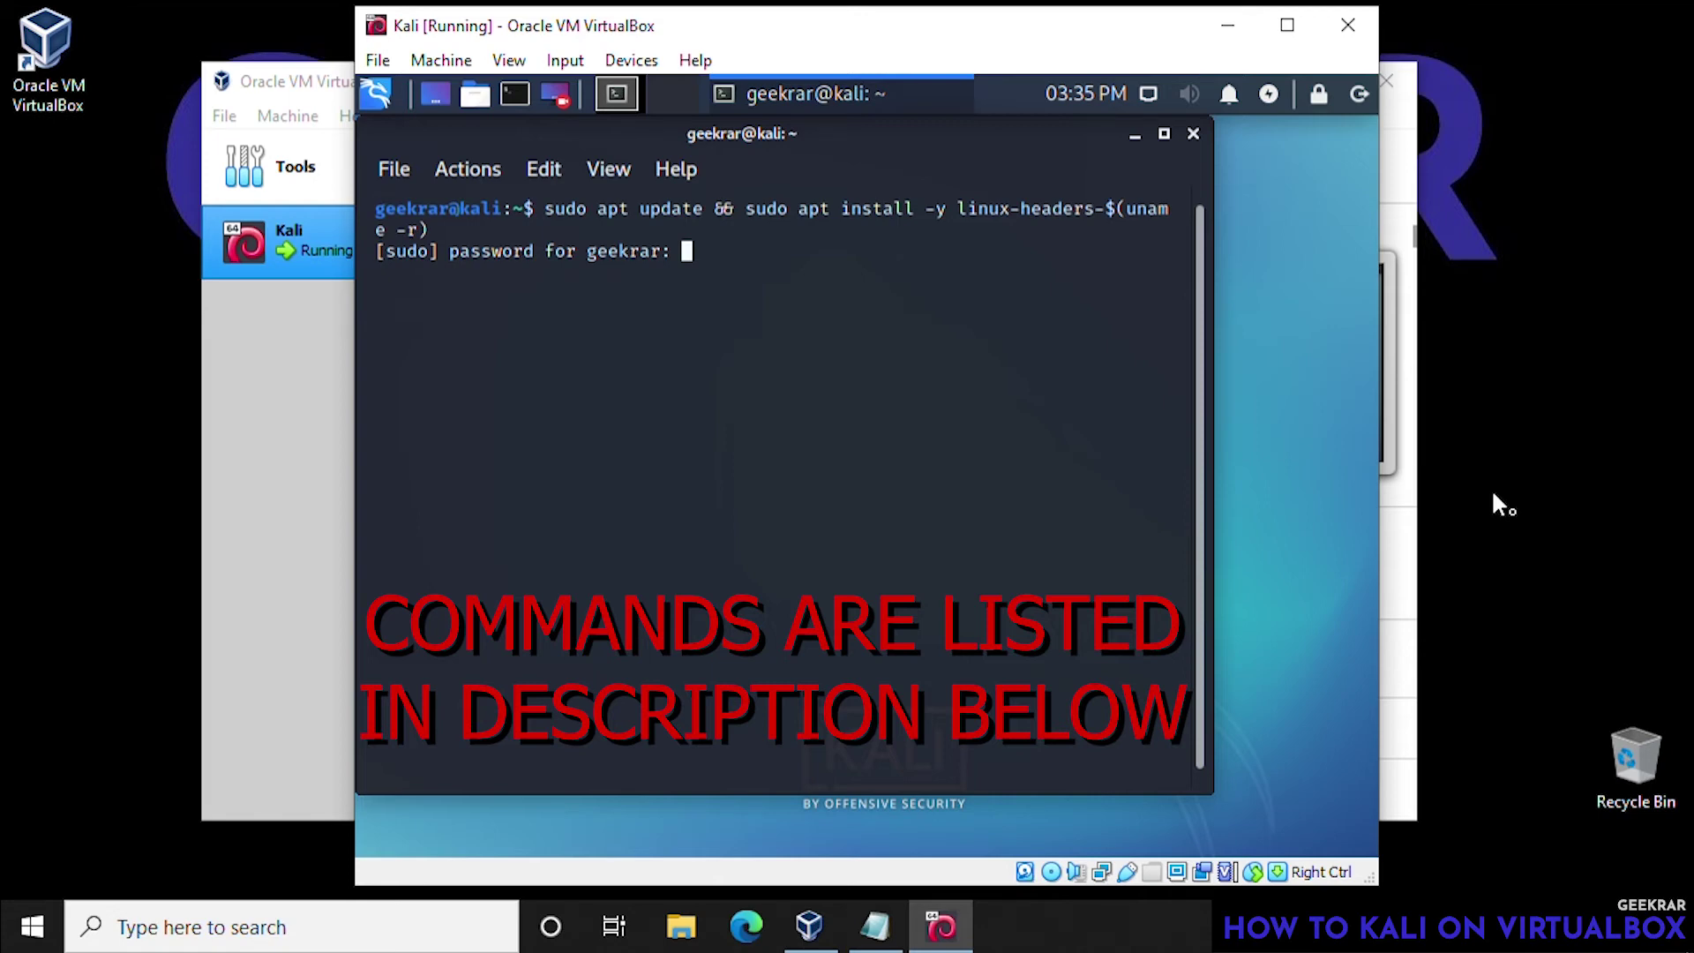
key("Return")
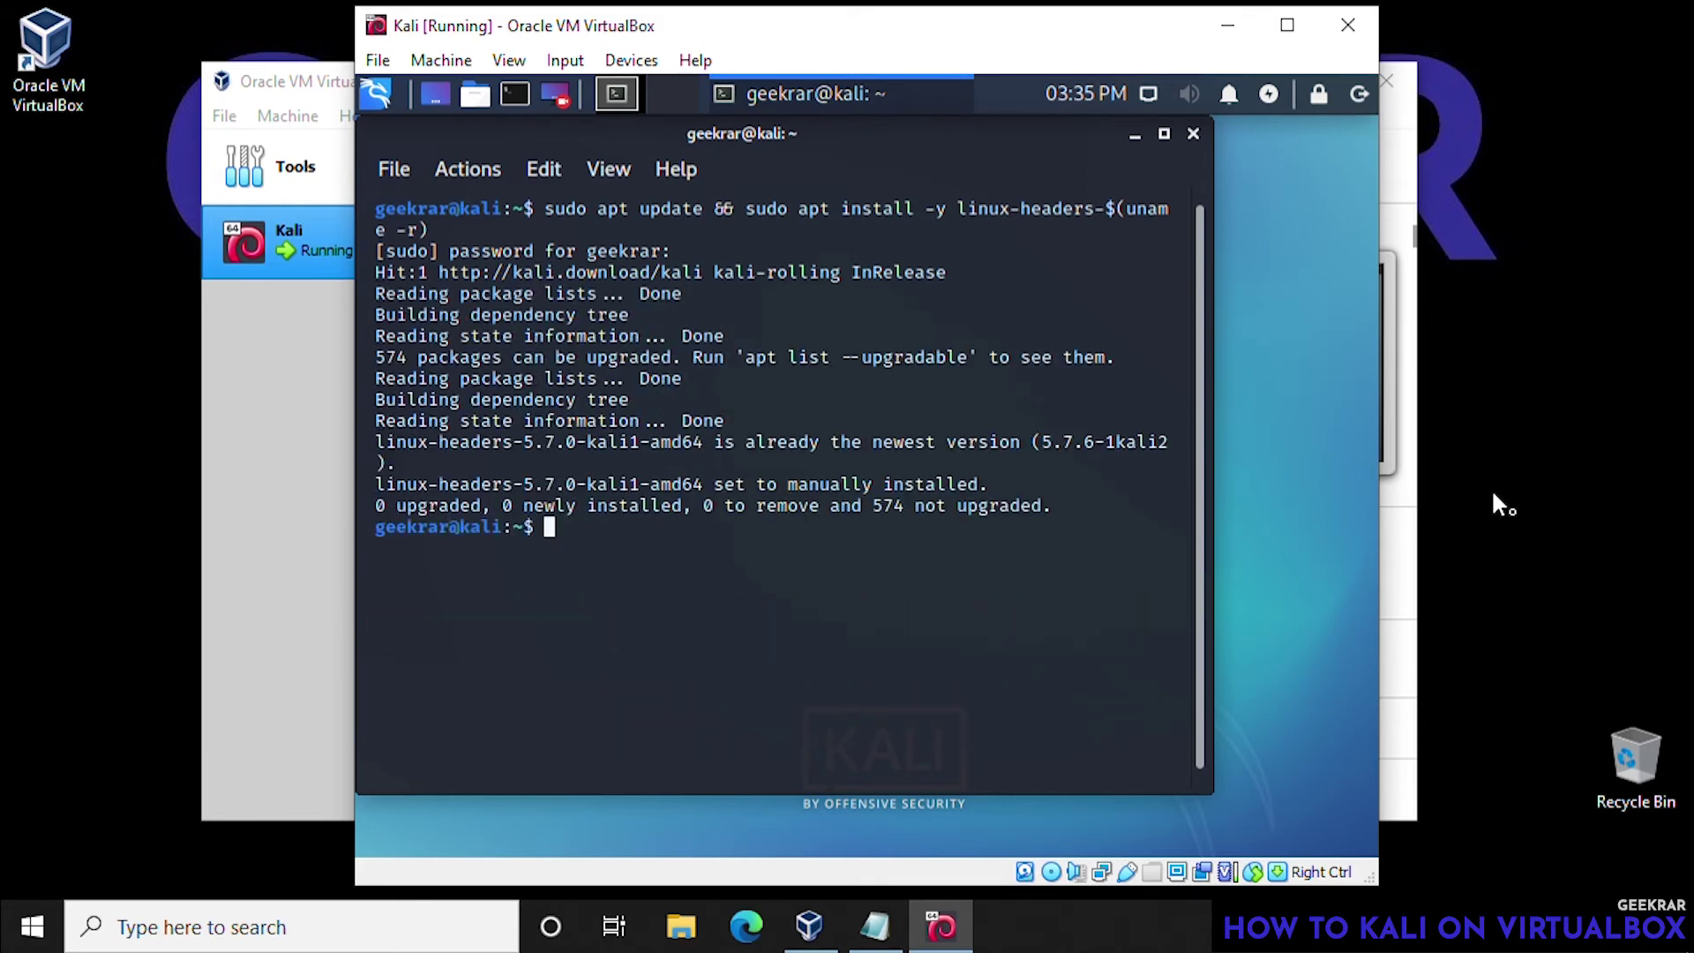
- Close the terminal and log out of the current Kali session
left_click(1193, 135)
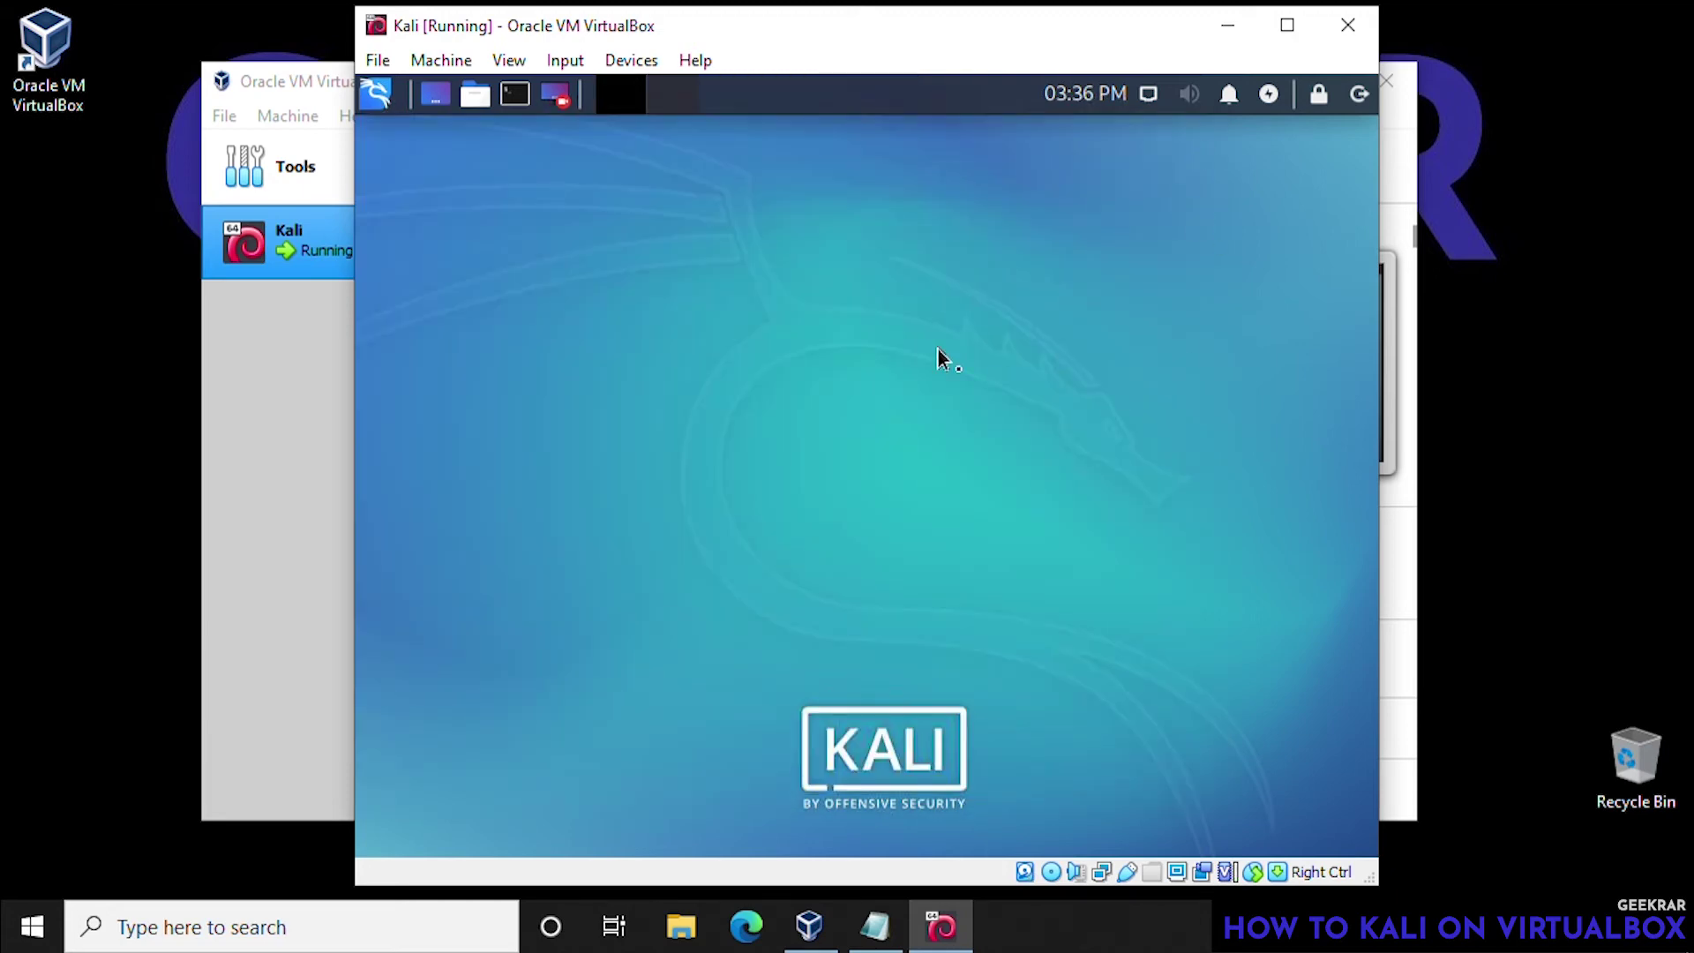
left_click(1358, 93)
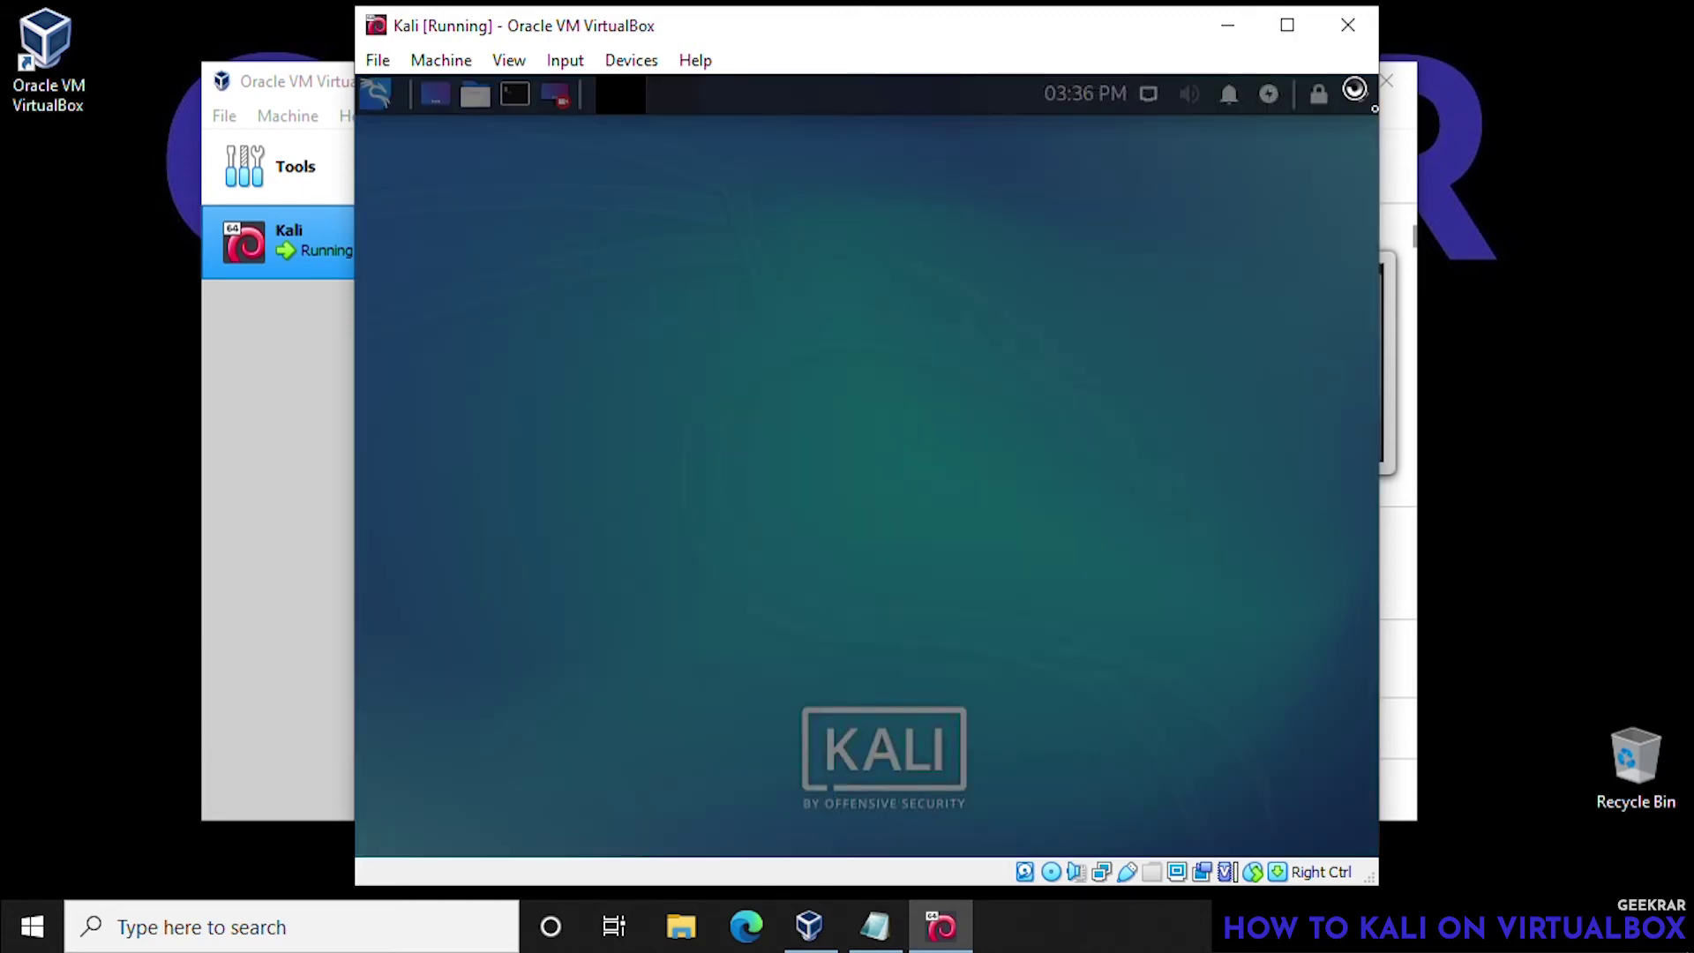
left_click(1066, 437)
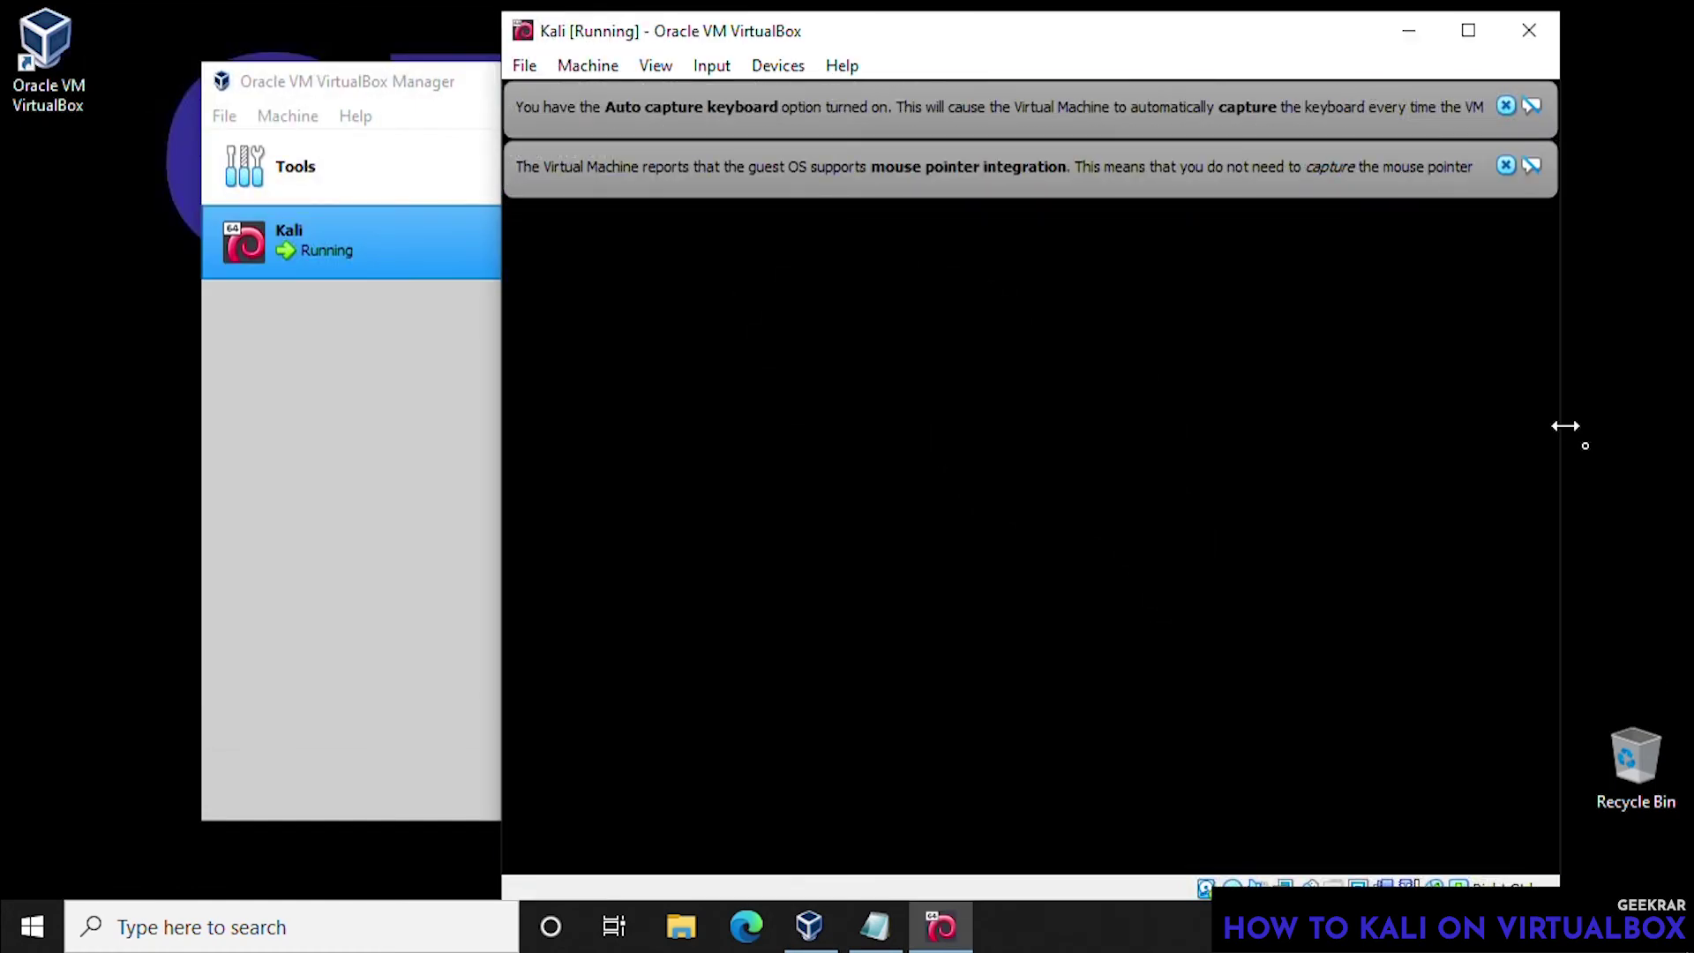
- Log back in to the Kali desktop with the user's username and password
type("geekrar")
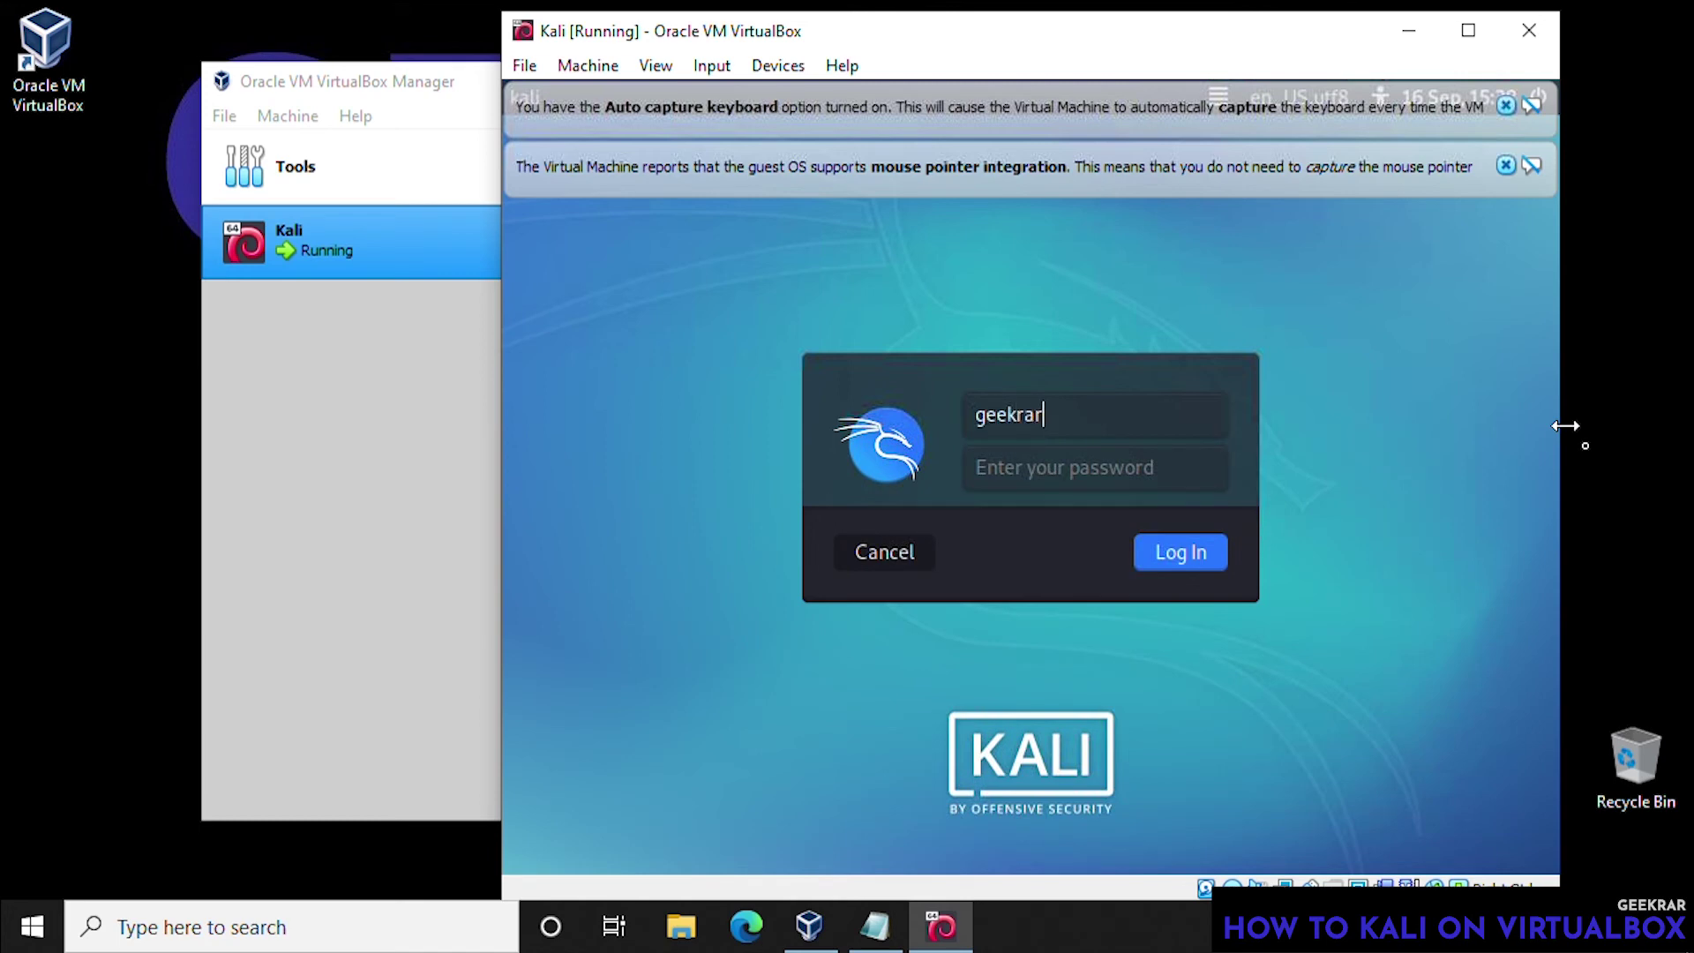
key("Tab")
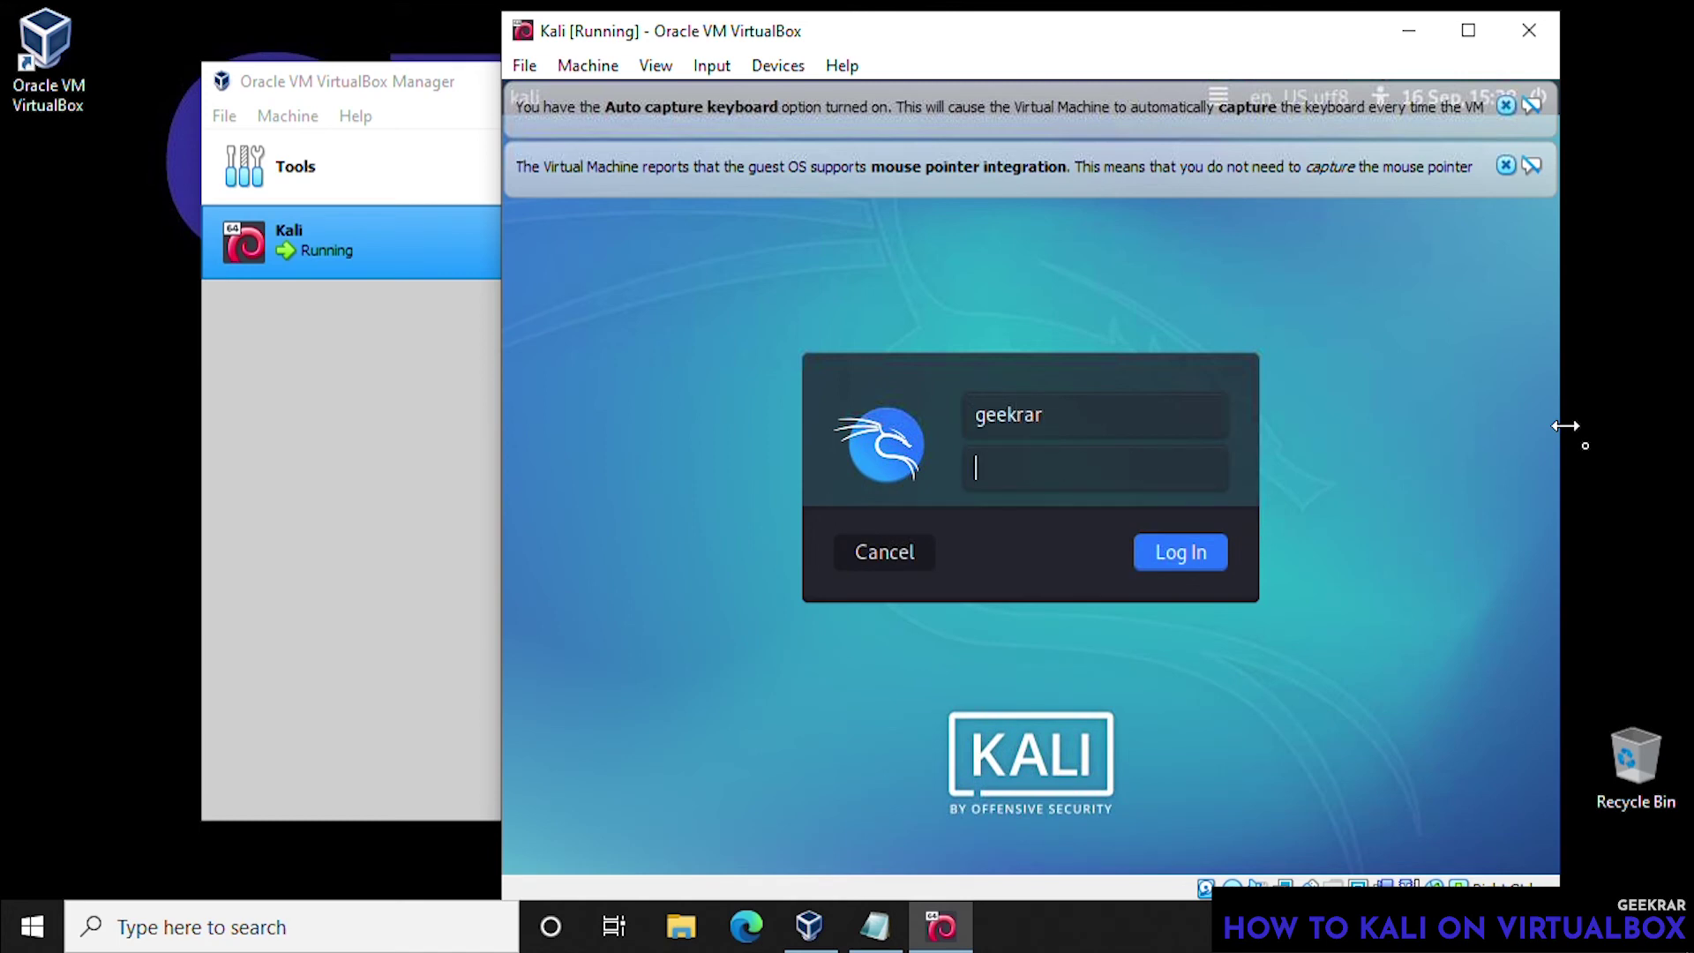
type("******")
key("Return")
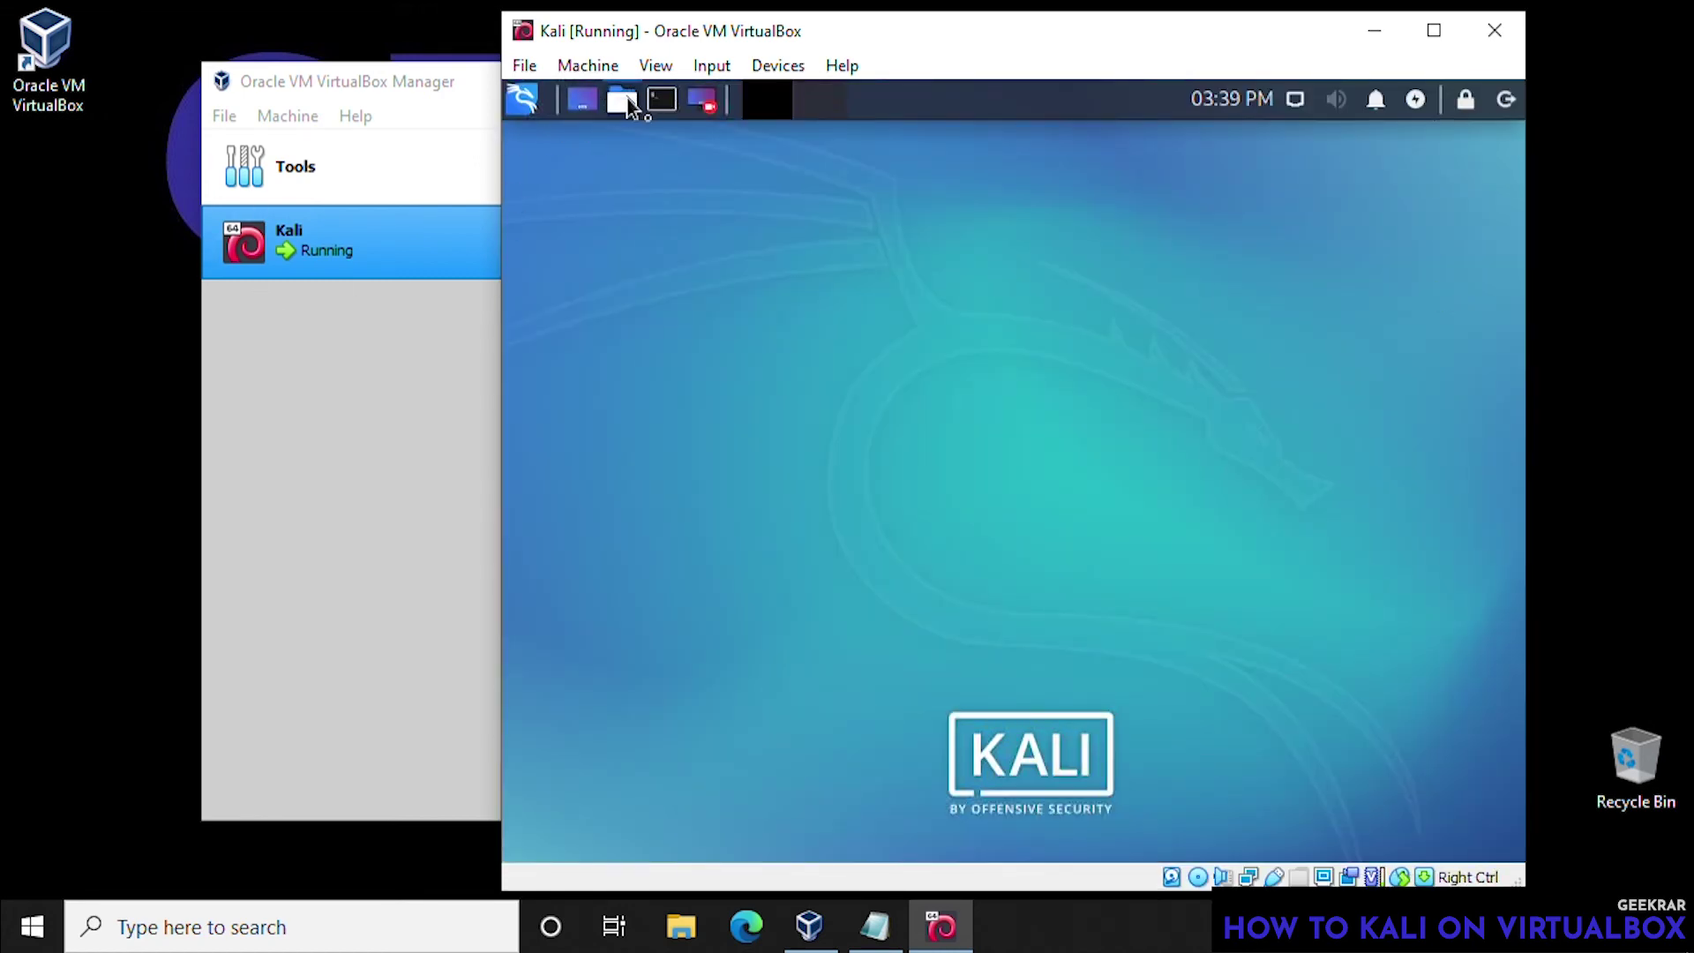
- Browse to the Guest Additions CD contents in the Kali file manager
left_click(624, 103)
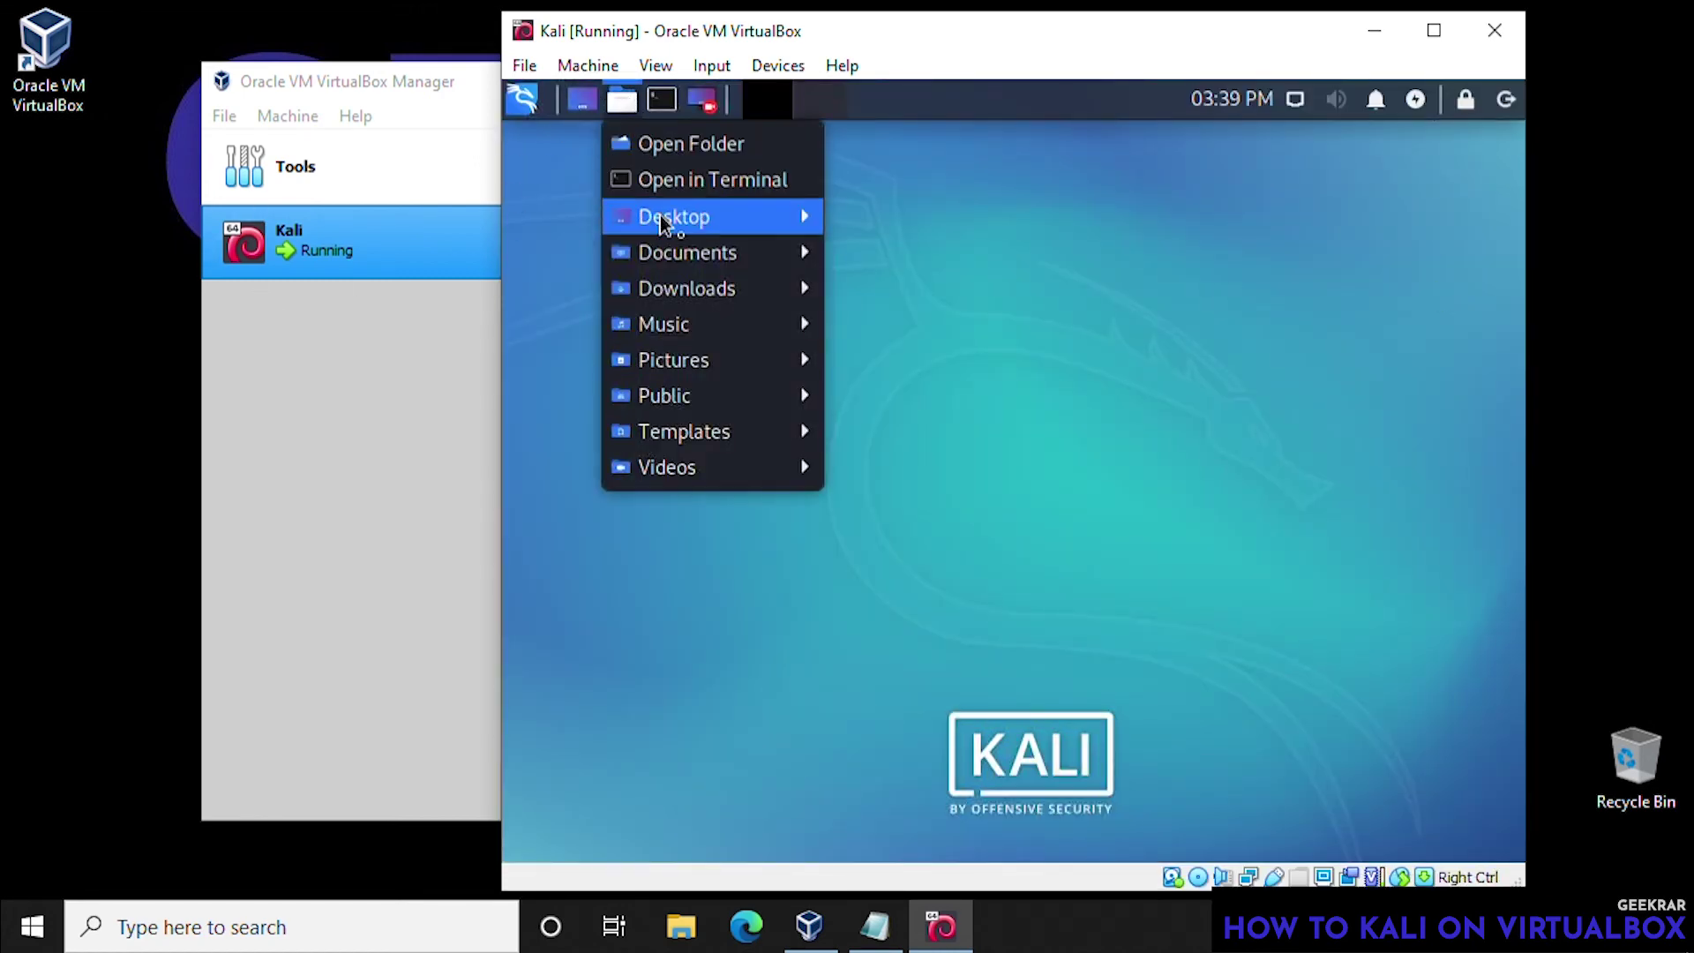
left_click(677, 153)
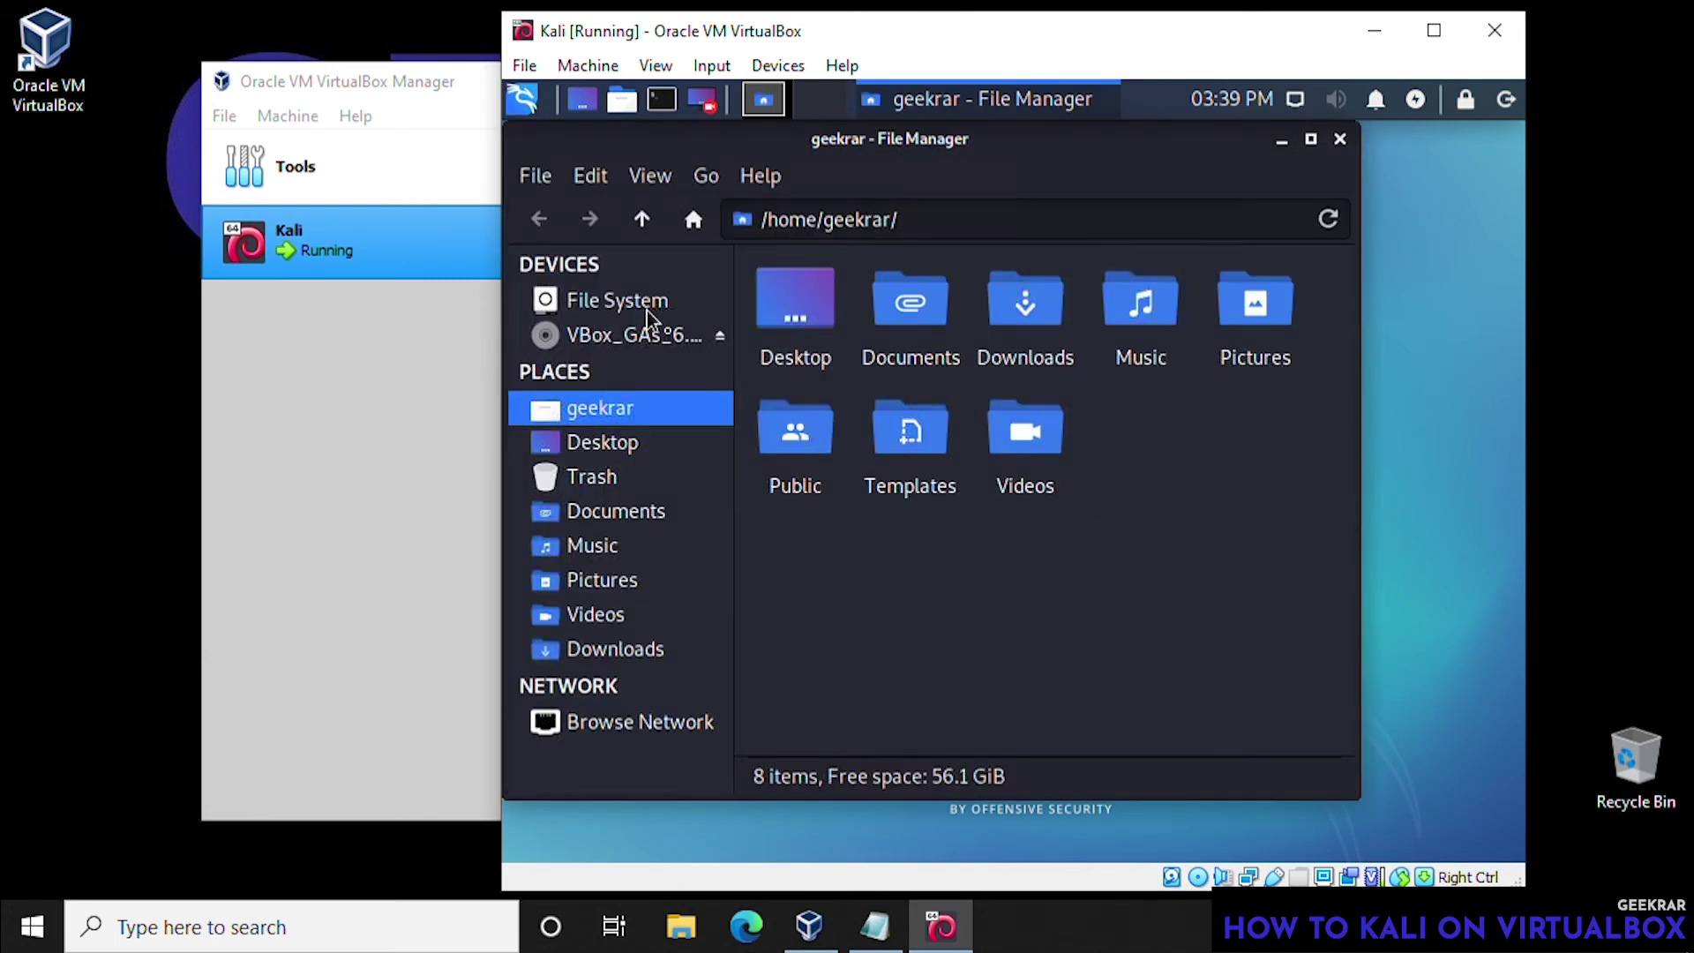
left_click(644, 337)
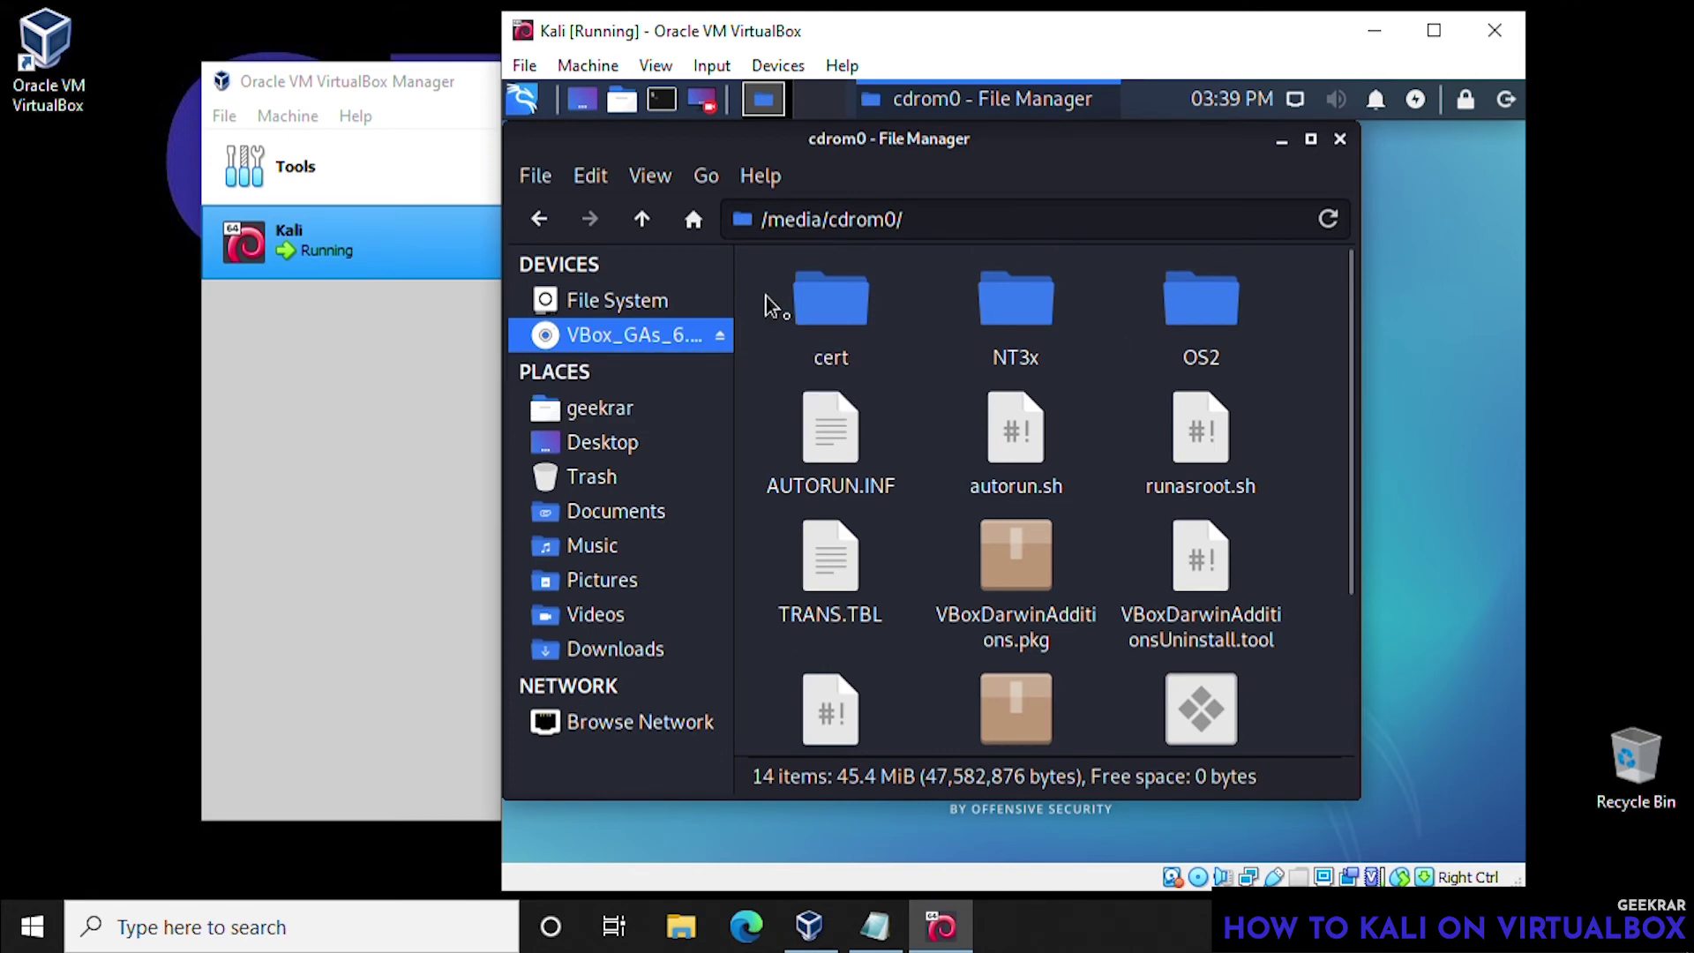
- Copy all Guest Additions files into the Downloads folder, then minimize the file manager
left_click_drag(773, 296, 1275, 798)
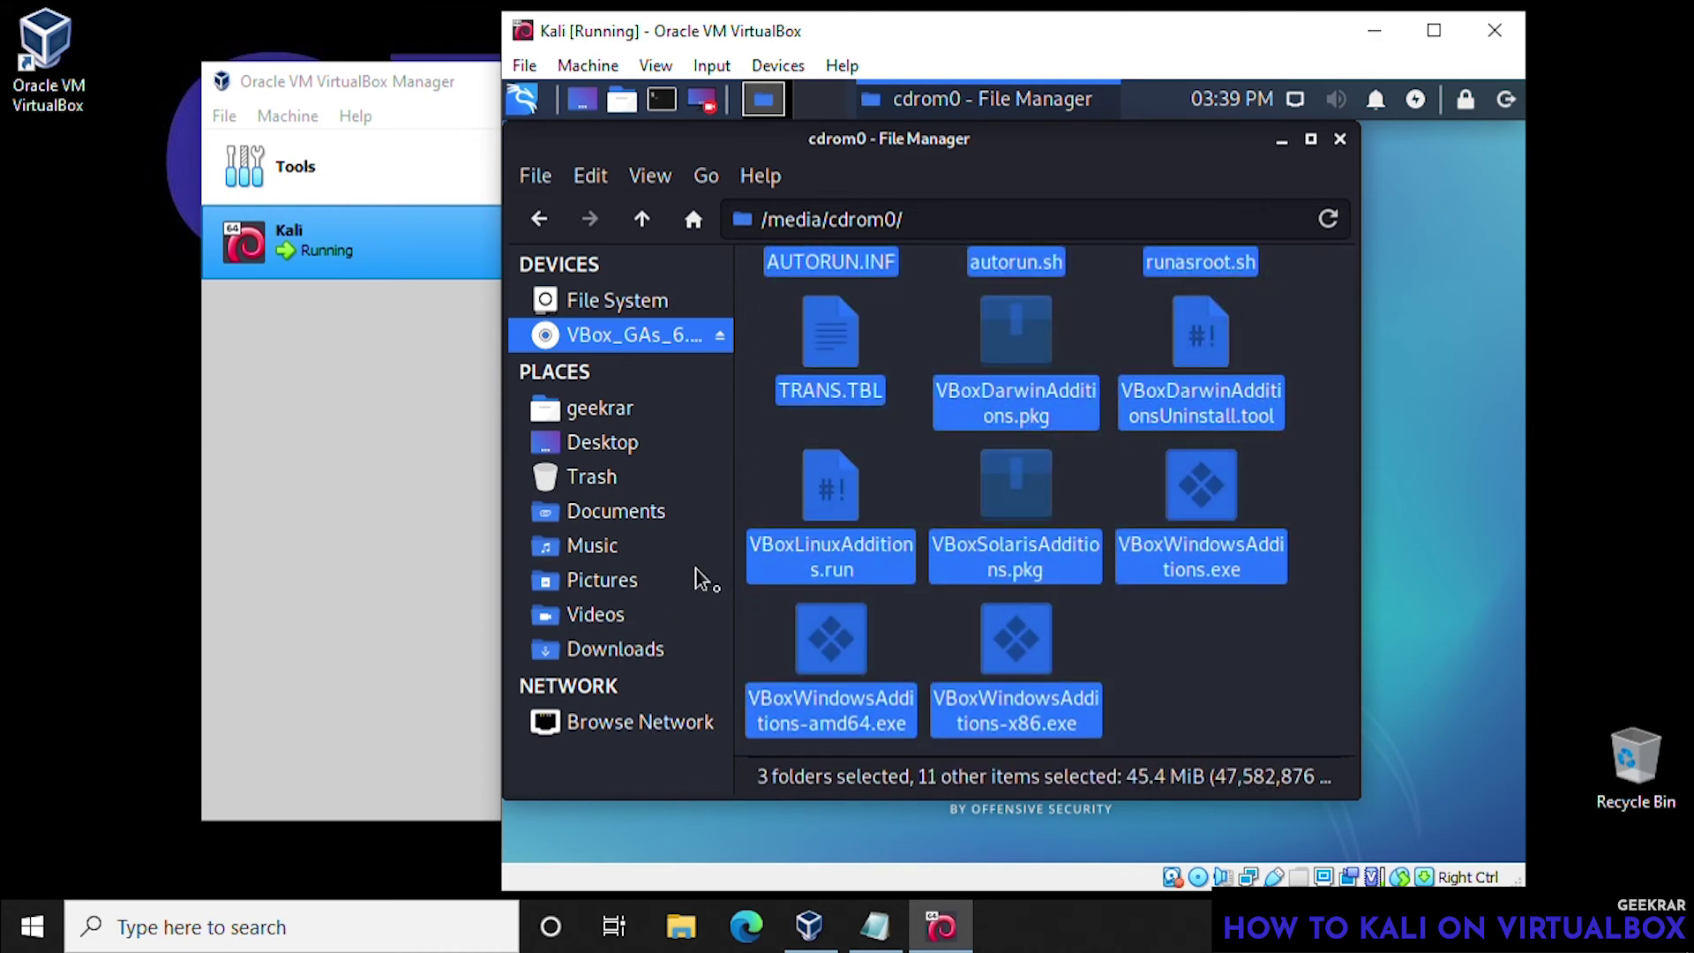
right_click(849, 507)
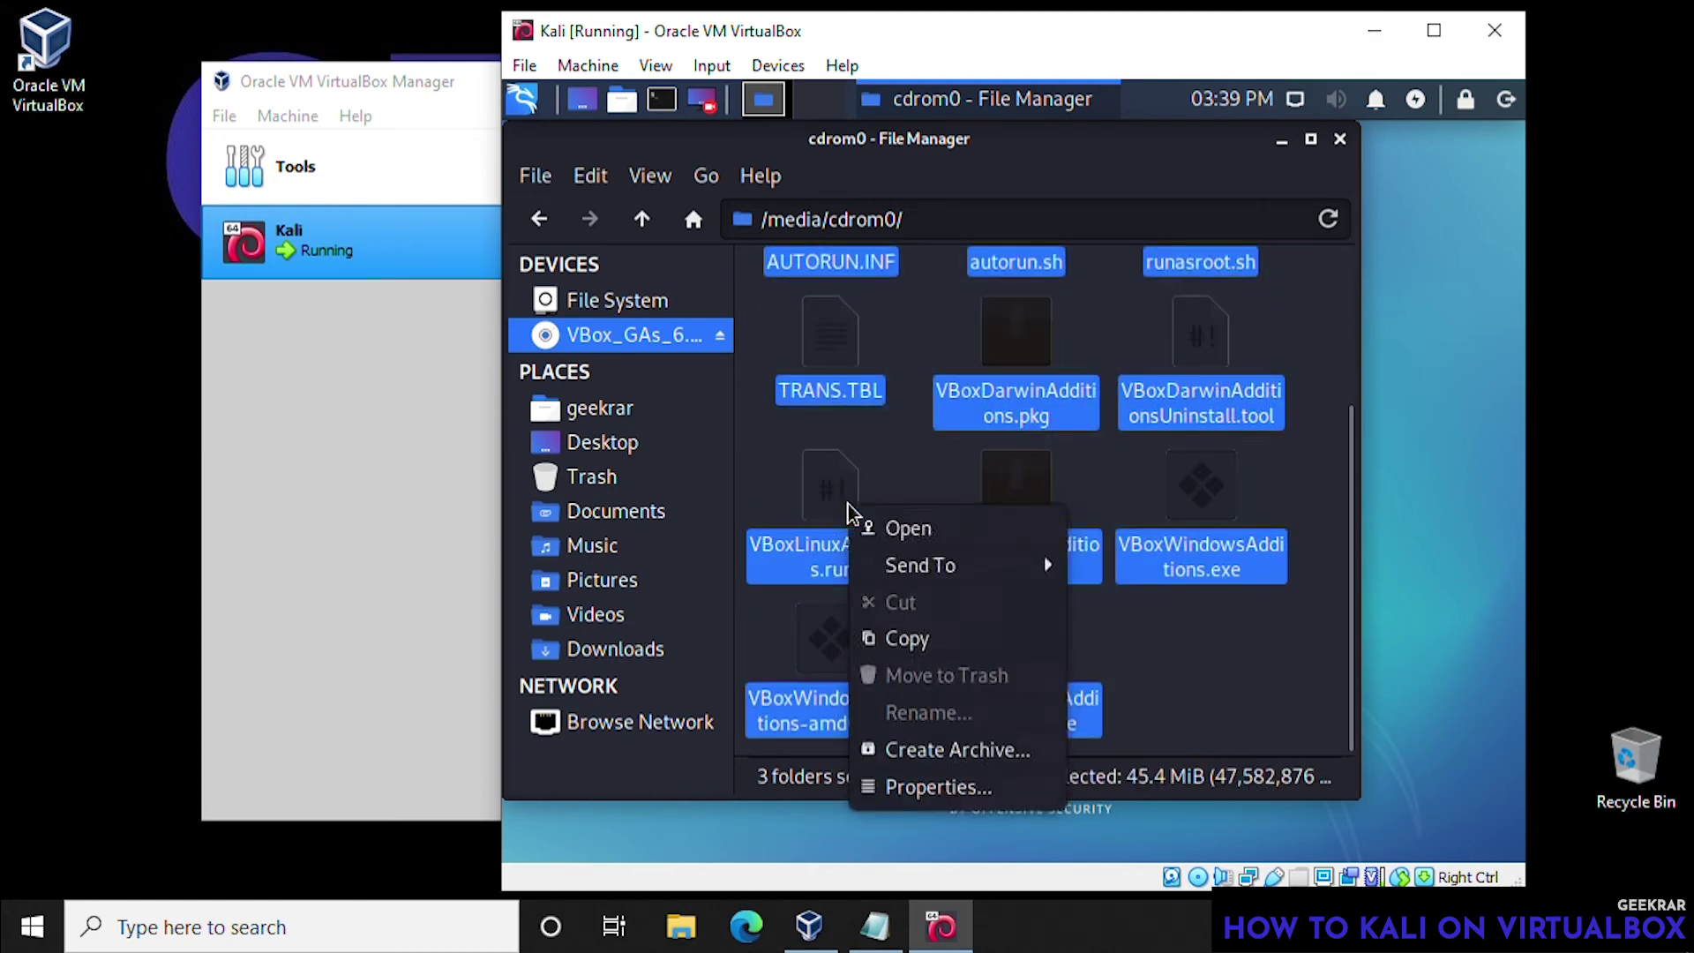
left_click(905, 641)
left_click(609, 650)
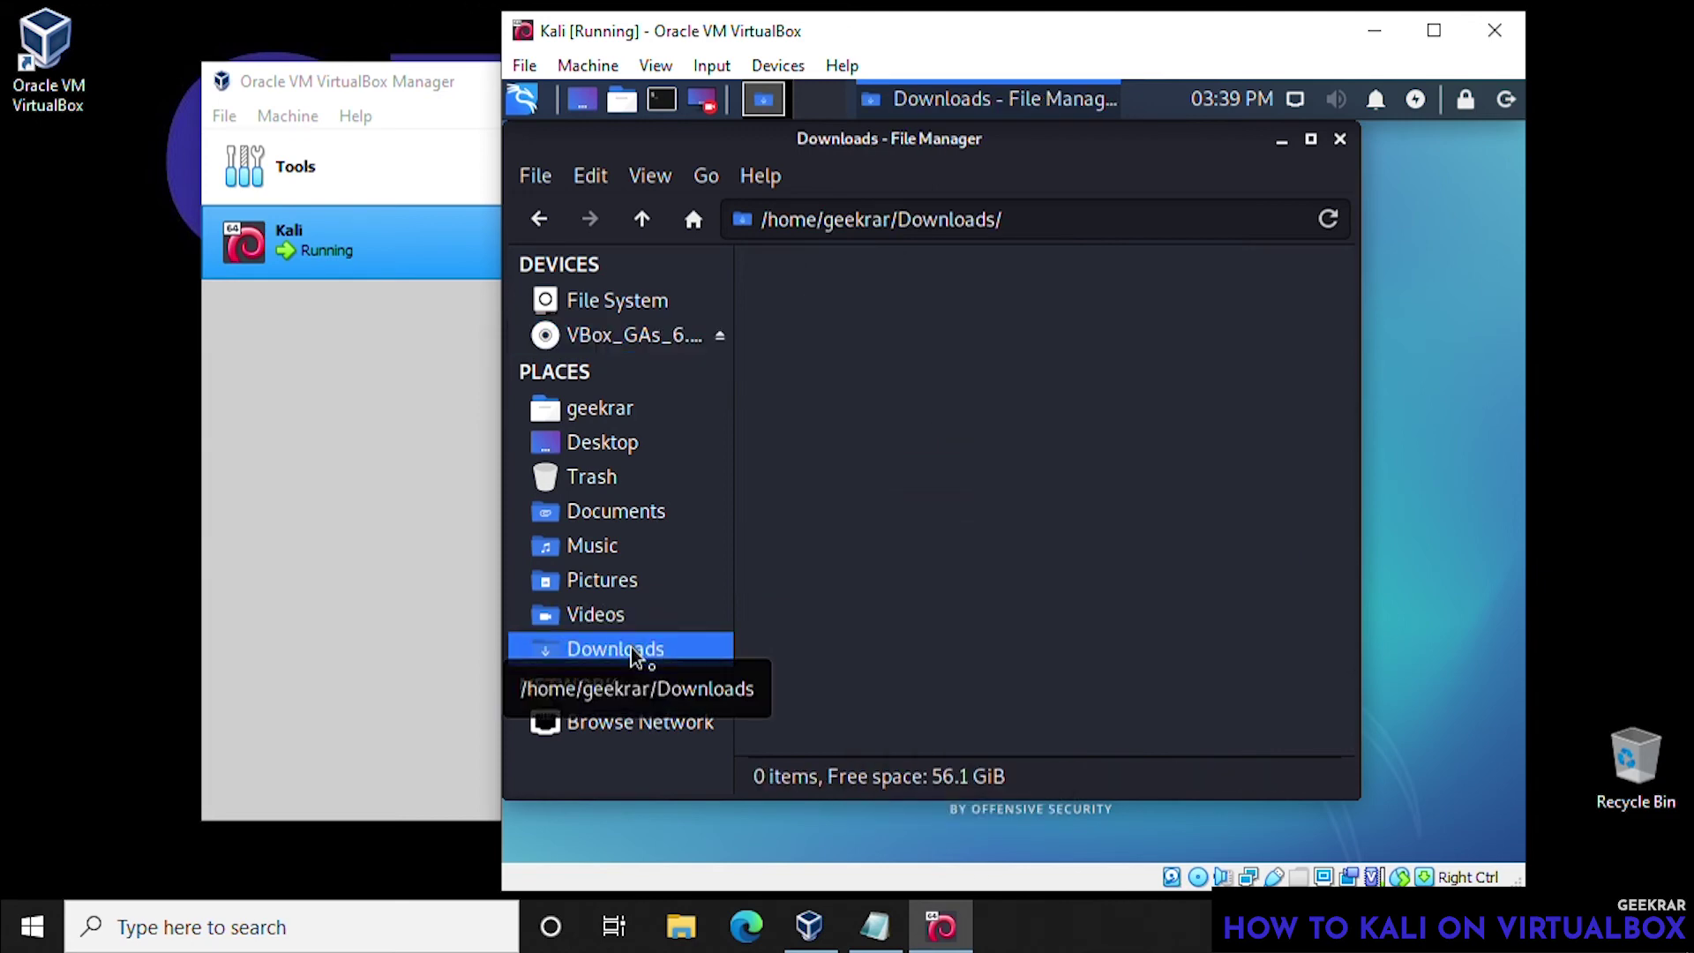
right_click(943, 406)
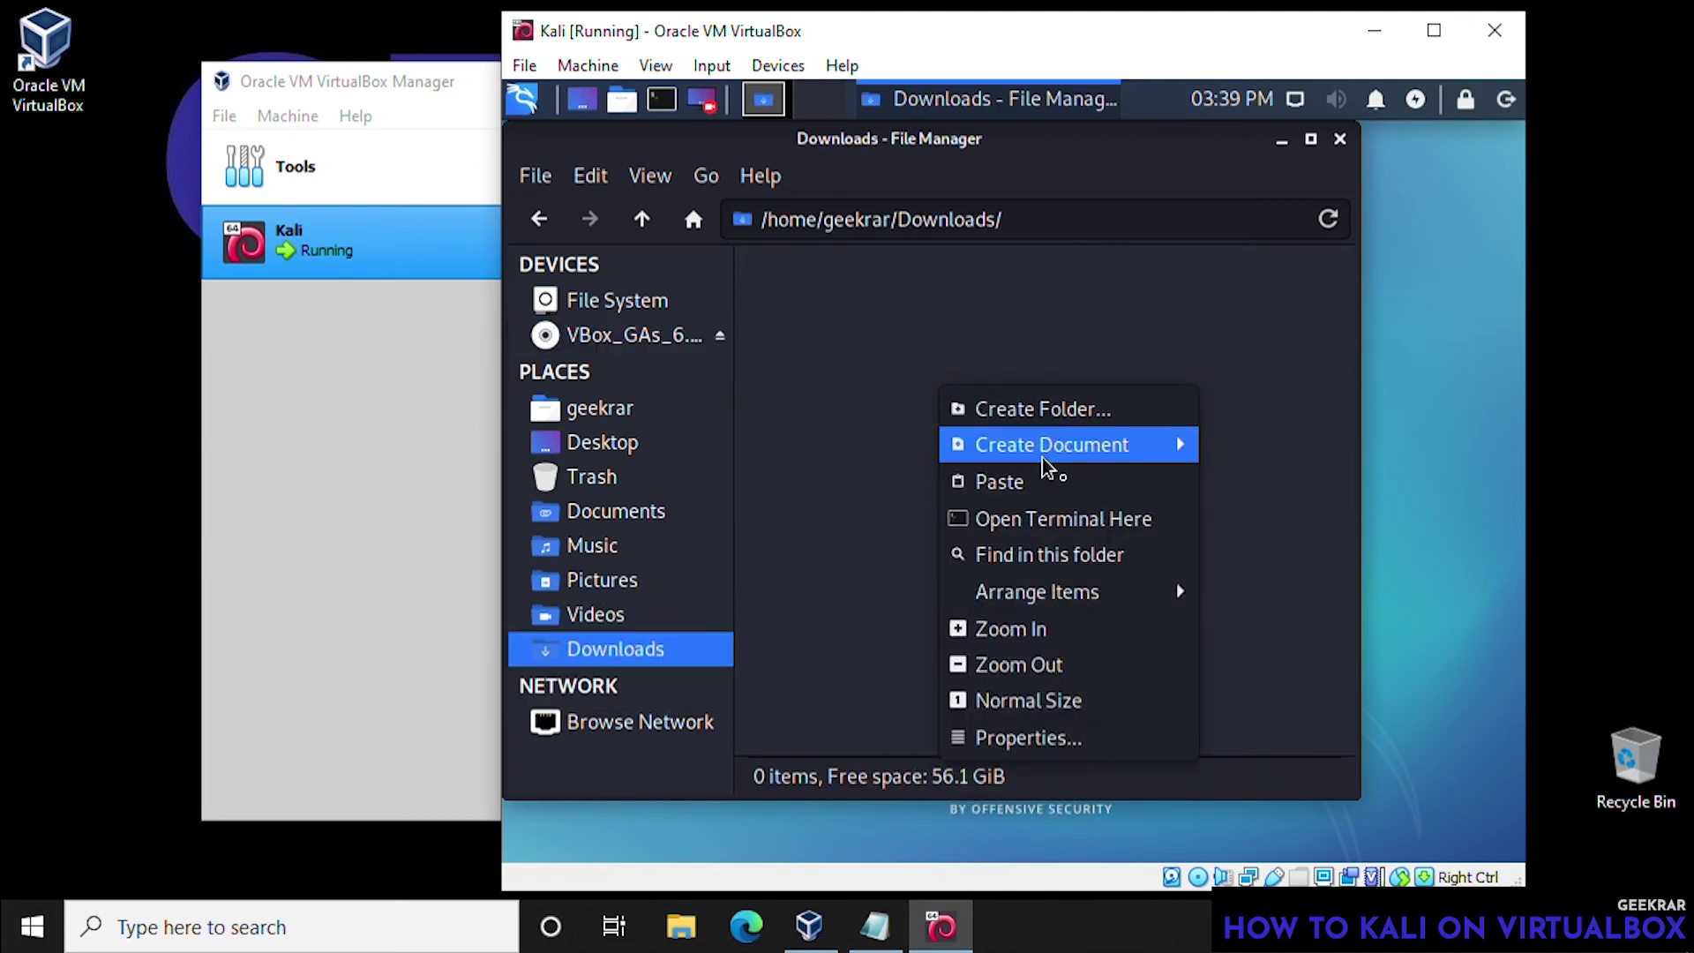
left_click(1043, 484)
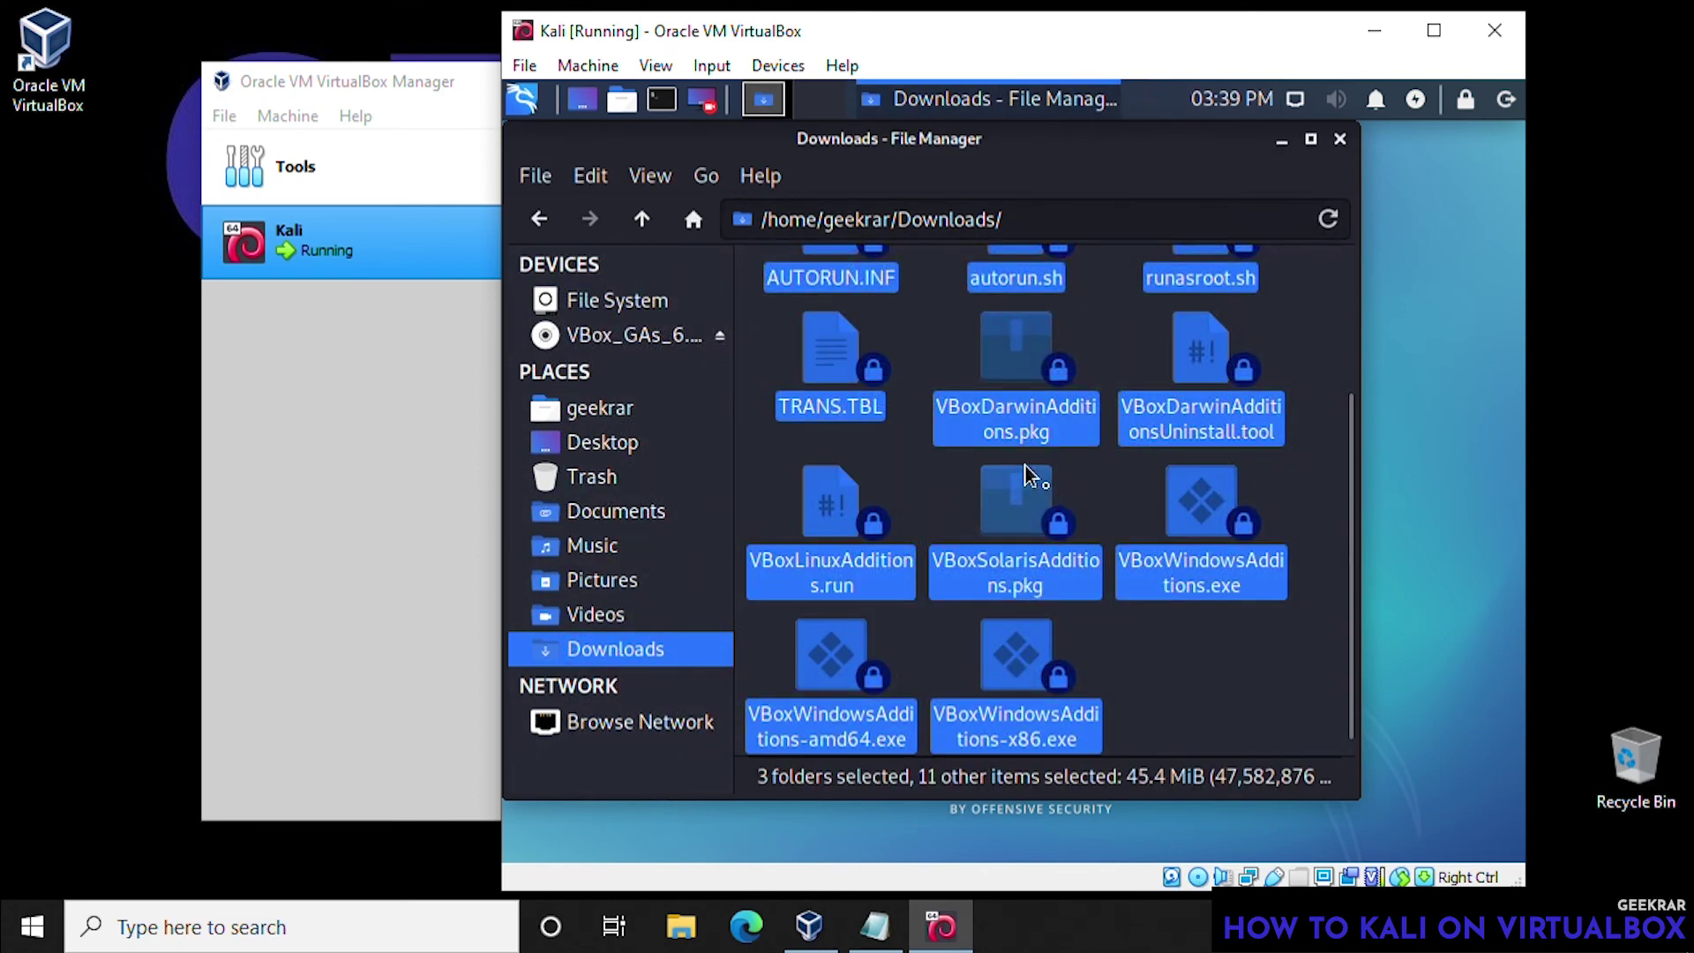
left_click(1282, 141)
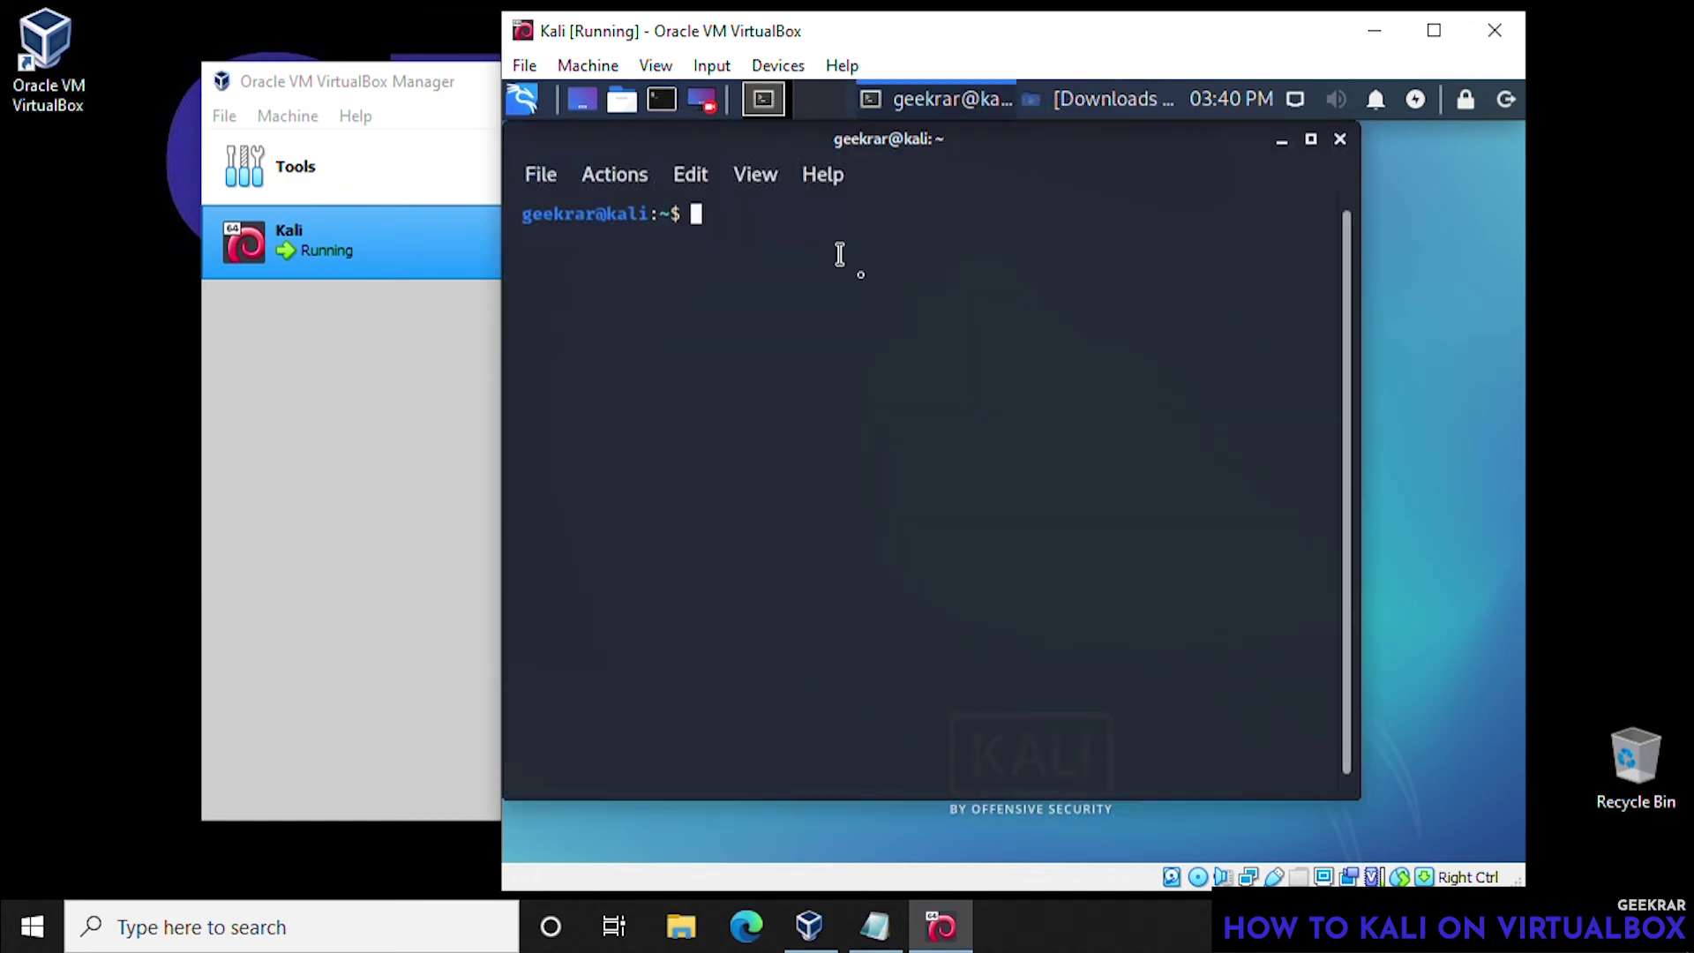
- Change into the Downloads folder with cd and list its files with ls
type("cd Downloads")
key("Tab")
key("Return")
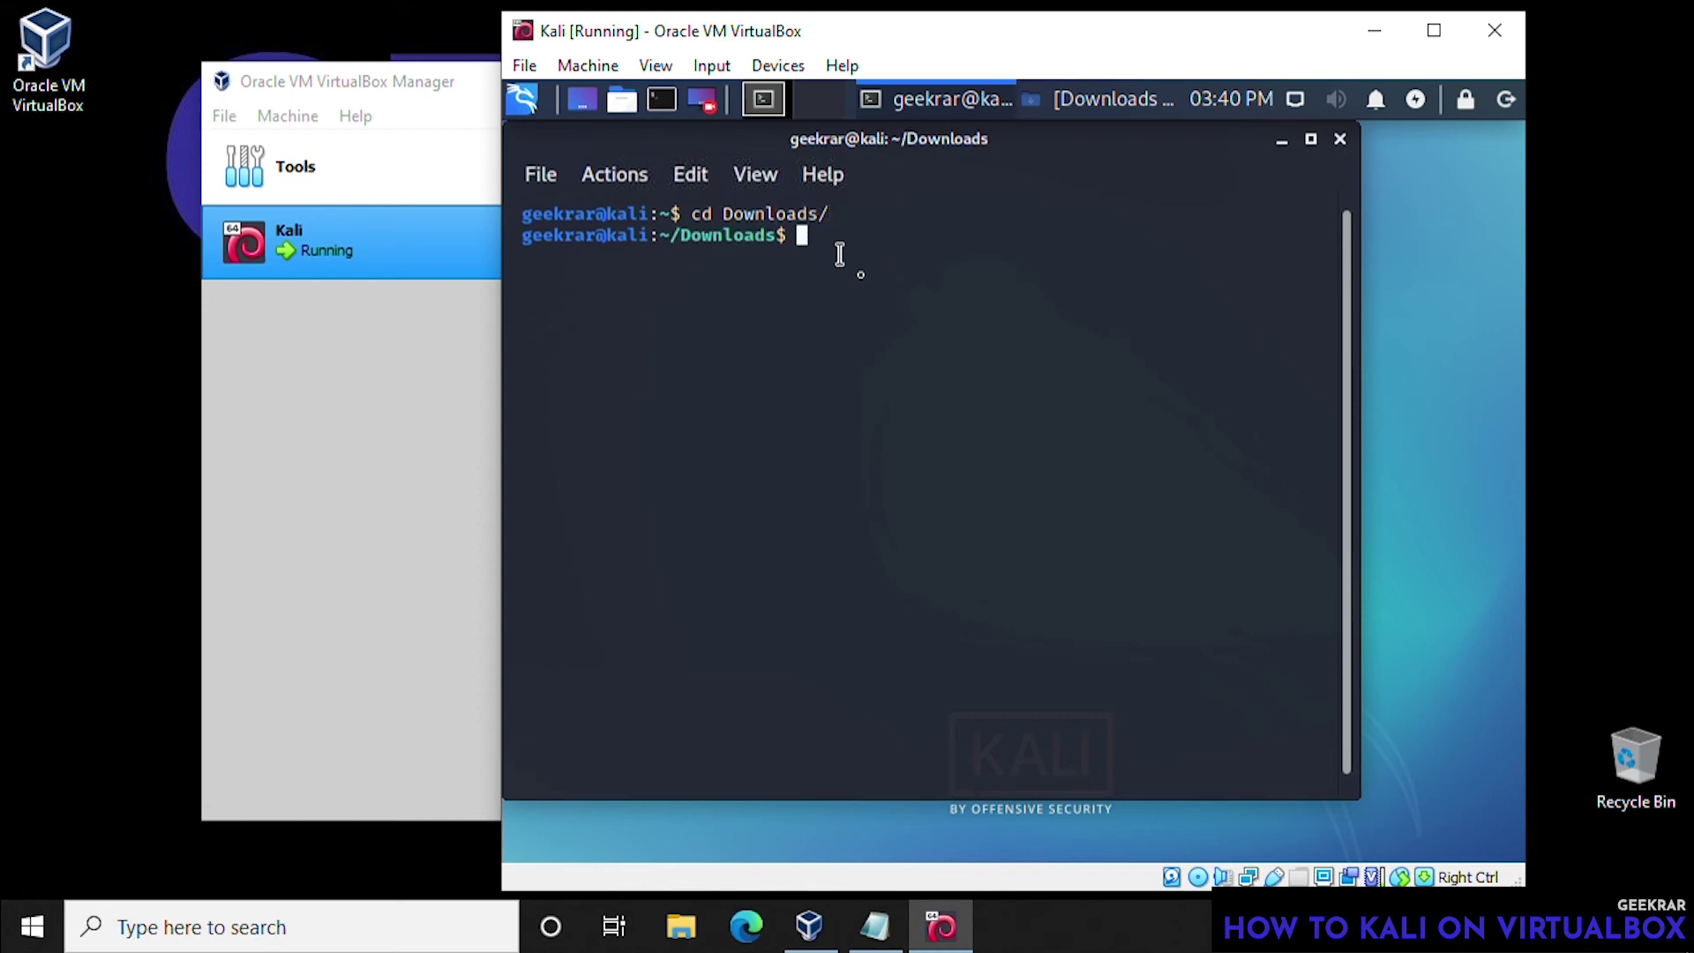
type("ls")
key("Return")
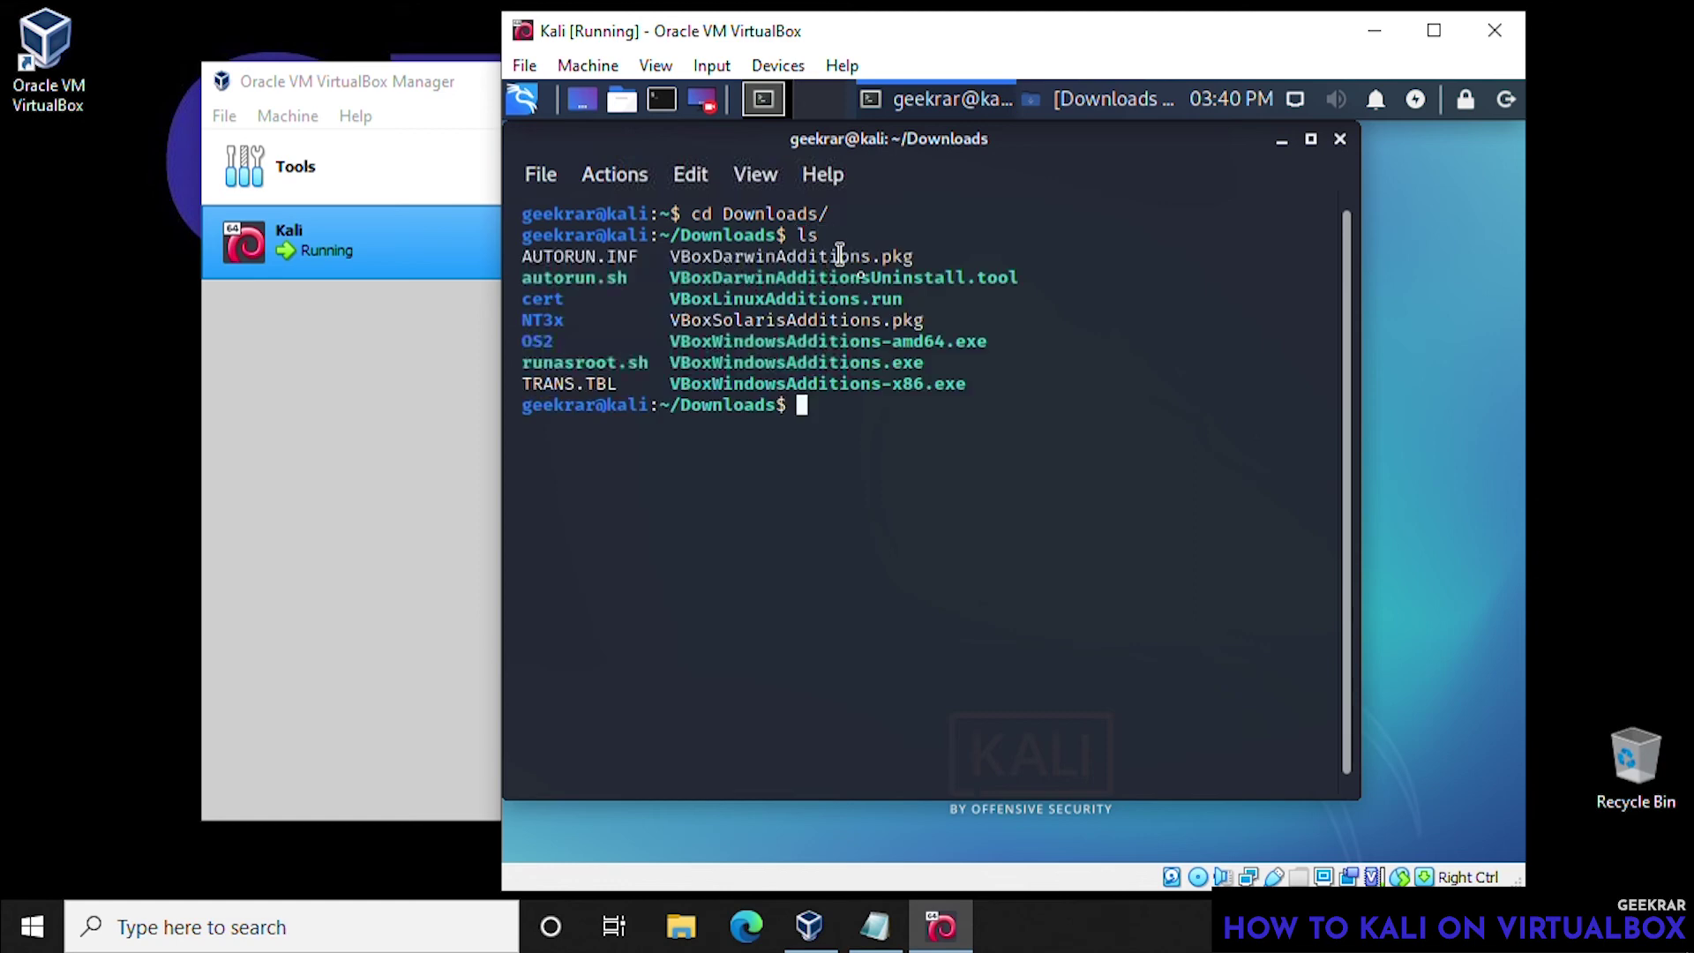
- Make VBoxLinuxAdditions.run executable with chmod 755
type("ch")
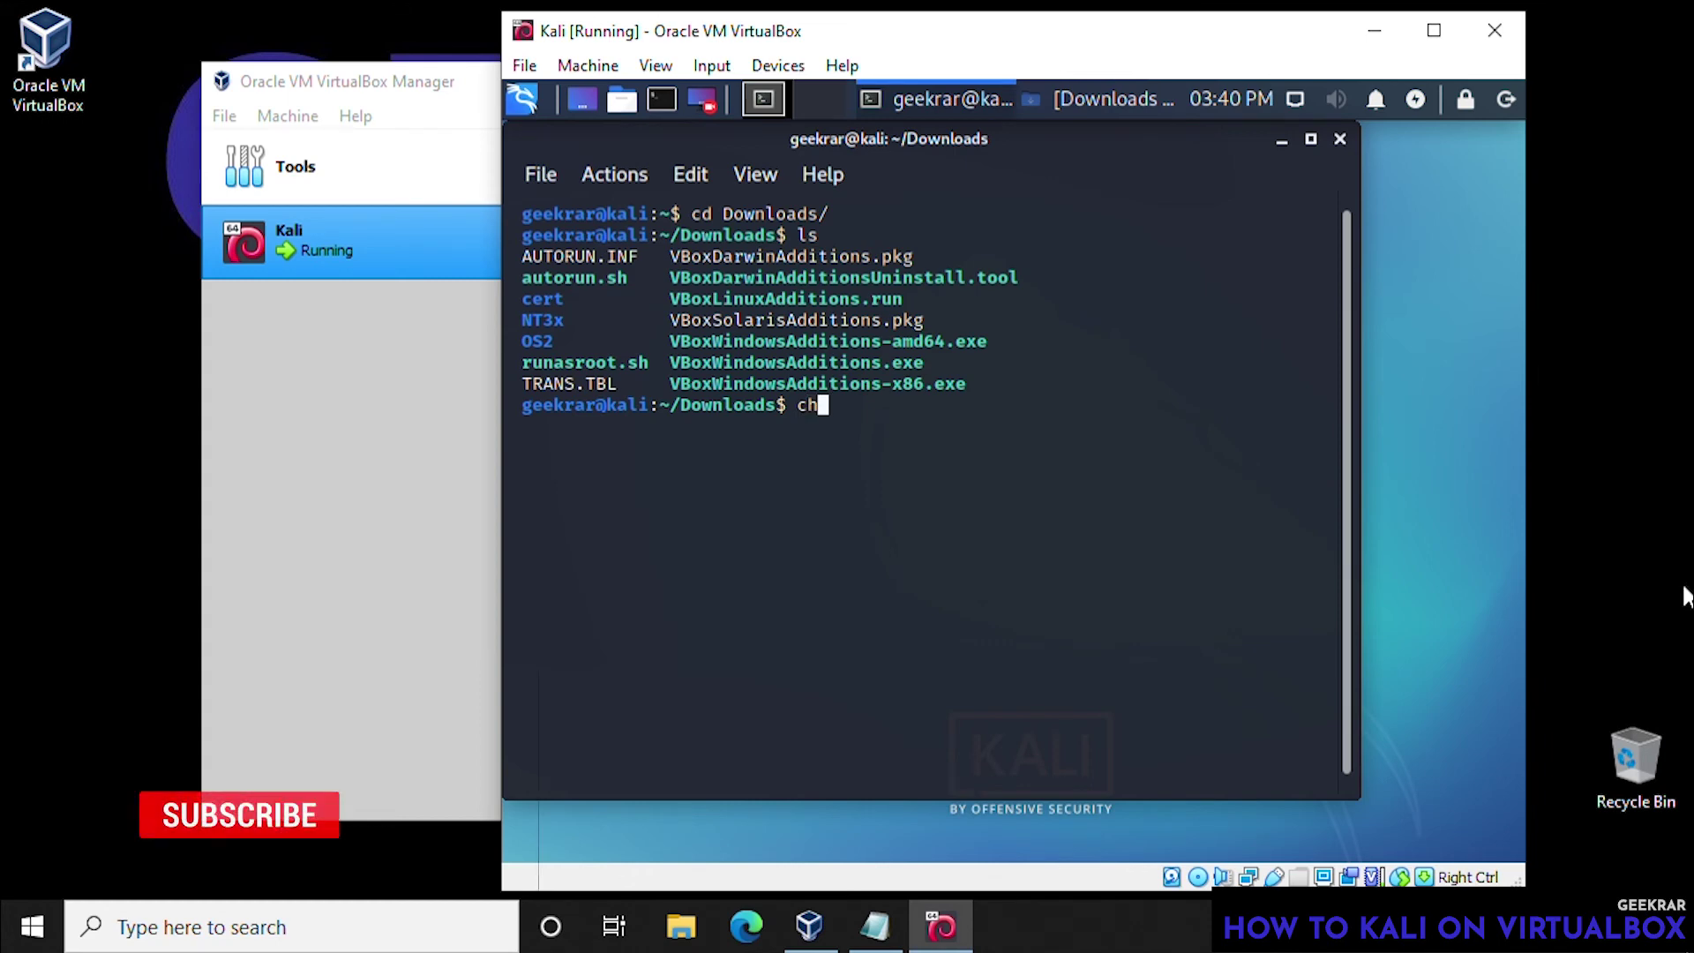
type("mon")
key("BackSpace")
type("d")
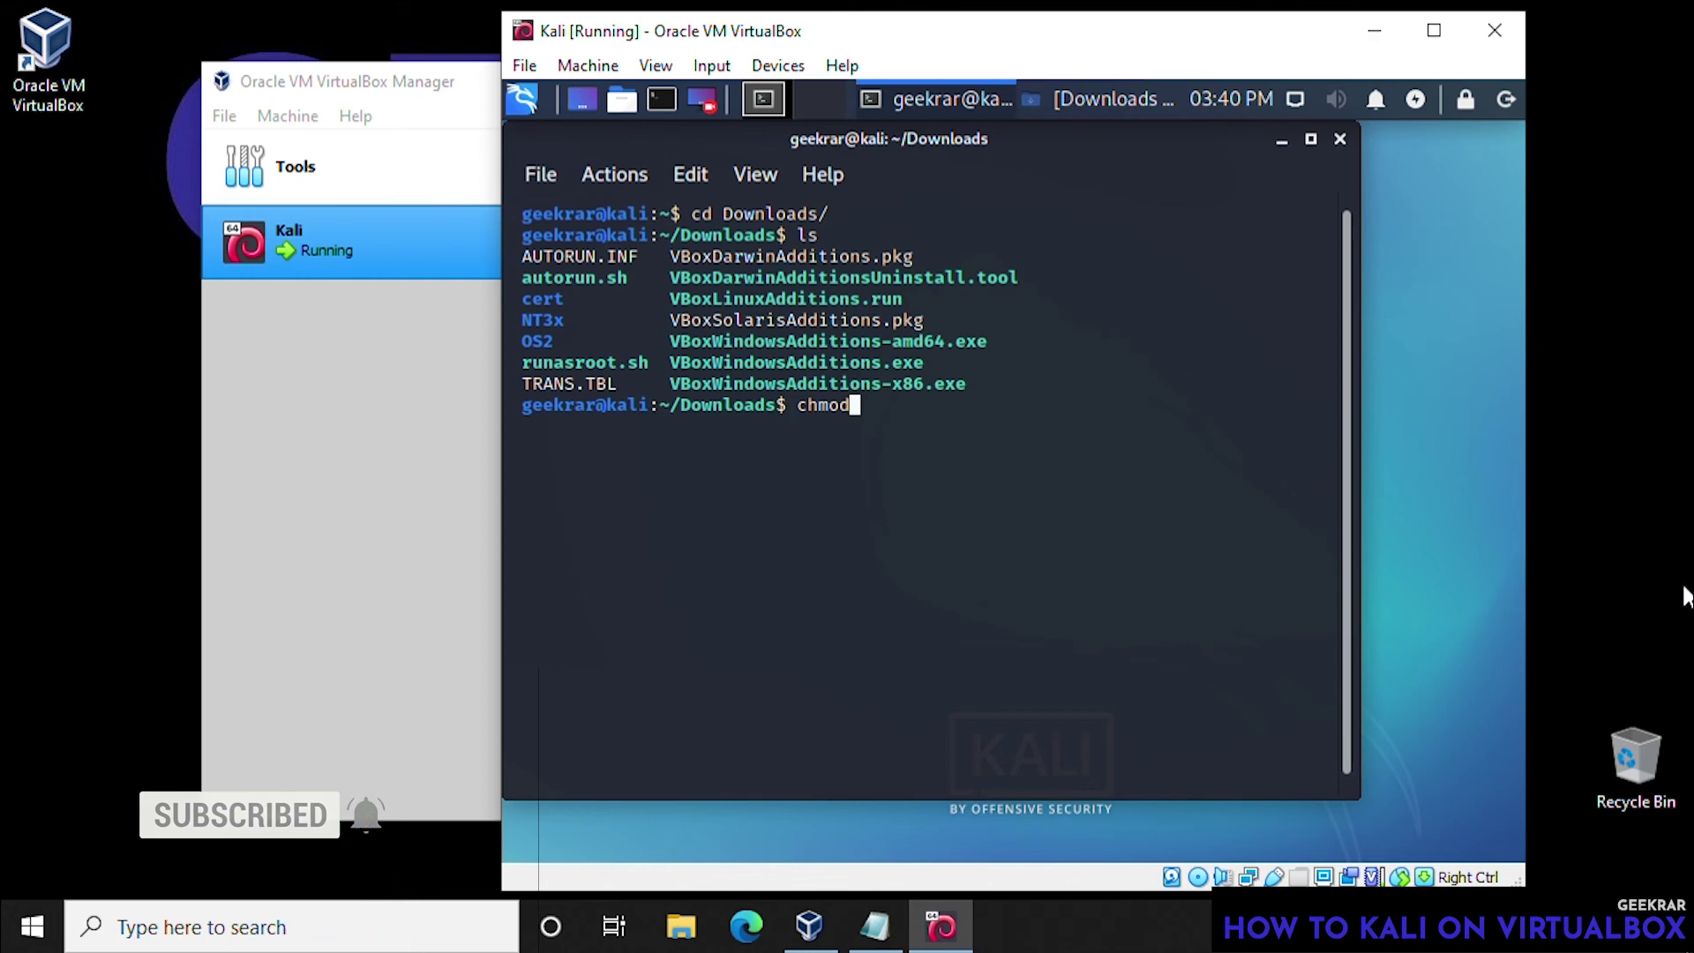
type(" 755")
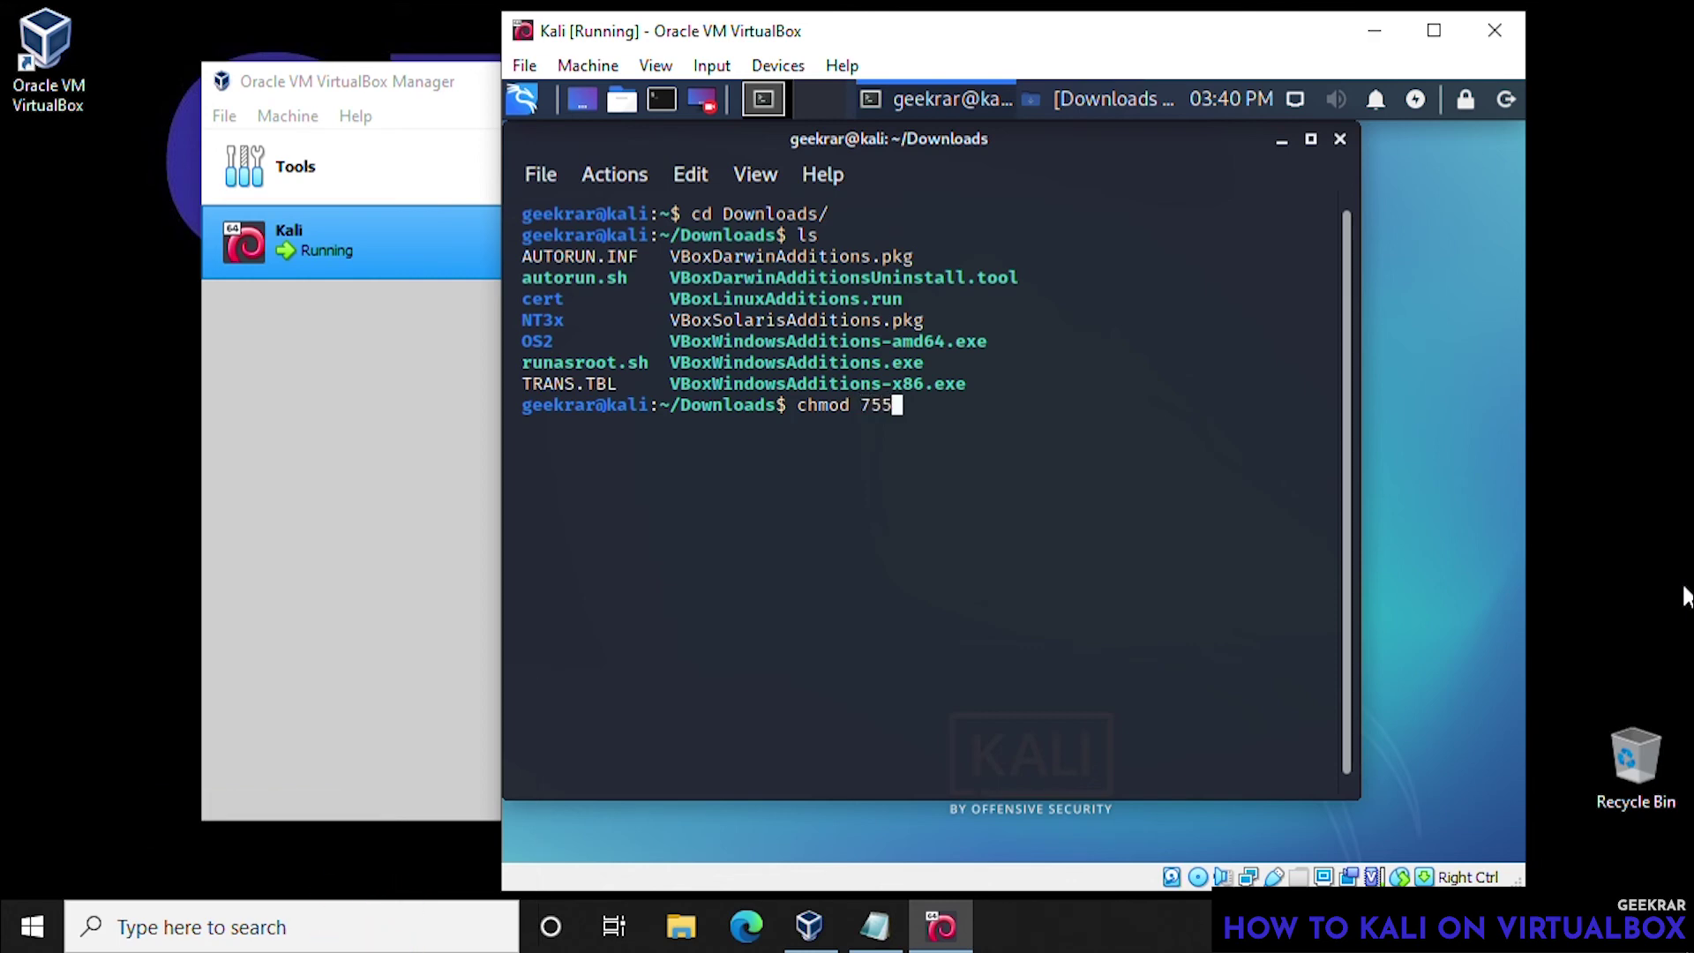
double_click(785, 298)
middle_click(785, 299)
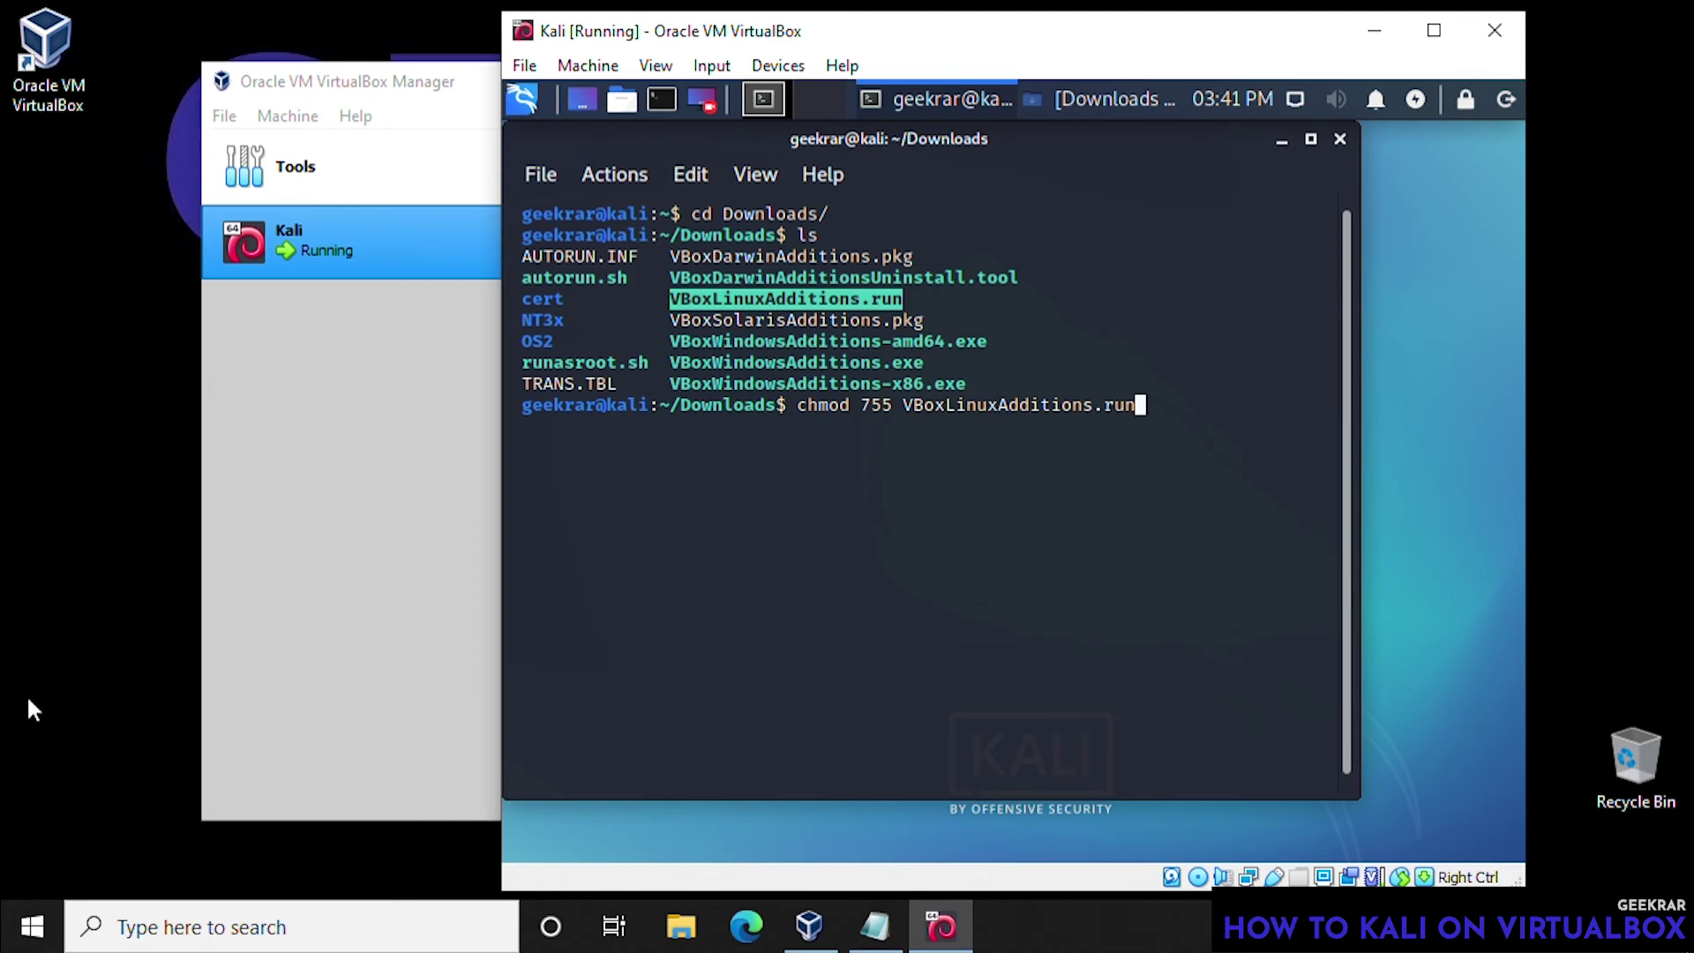
key("Return")
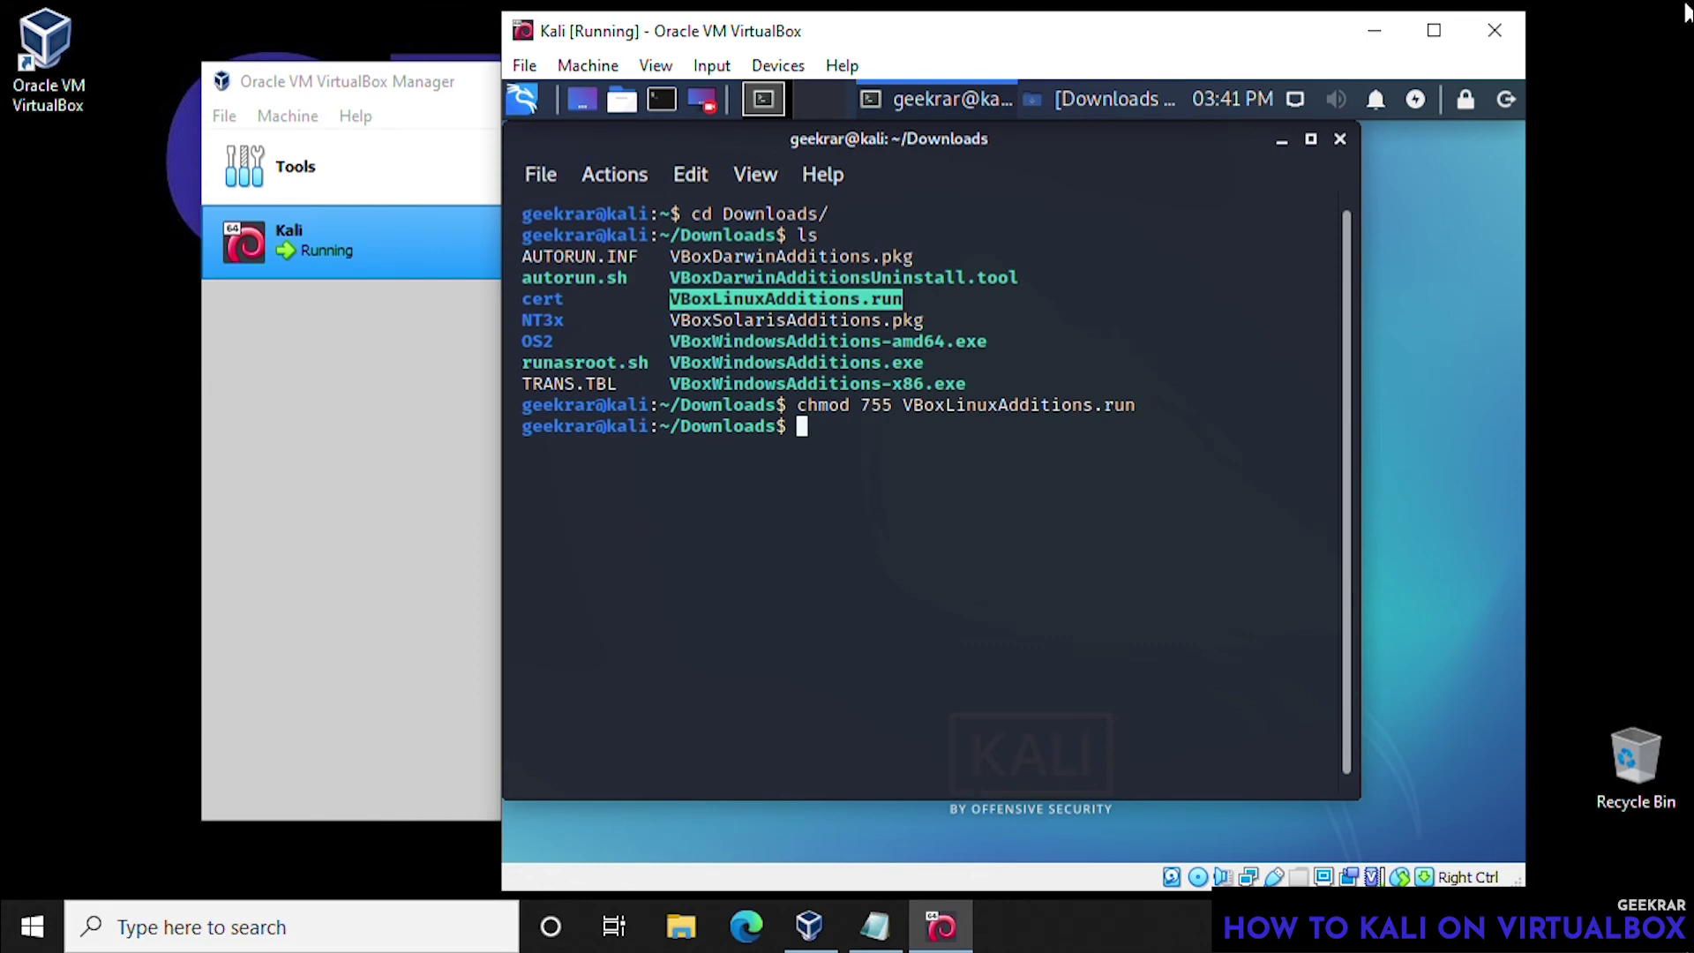
- Run VBoxLinuxAdditions.run with sudo, enter the admin password and confirm with y
type("./VBoxLinuxAdditions.run")
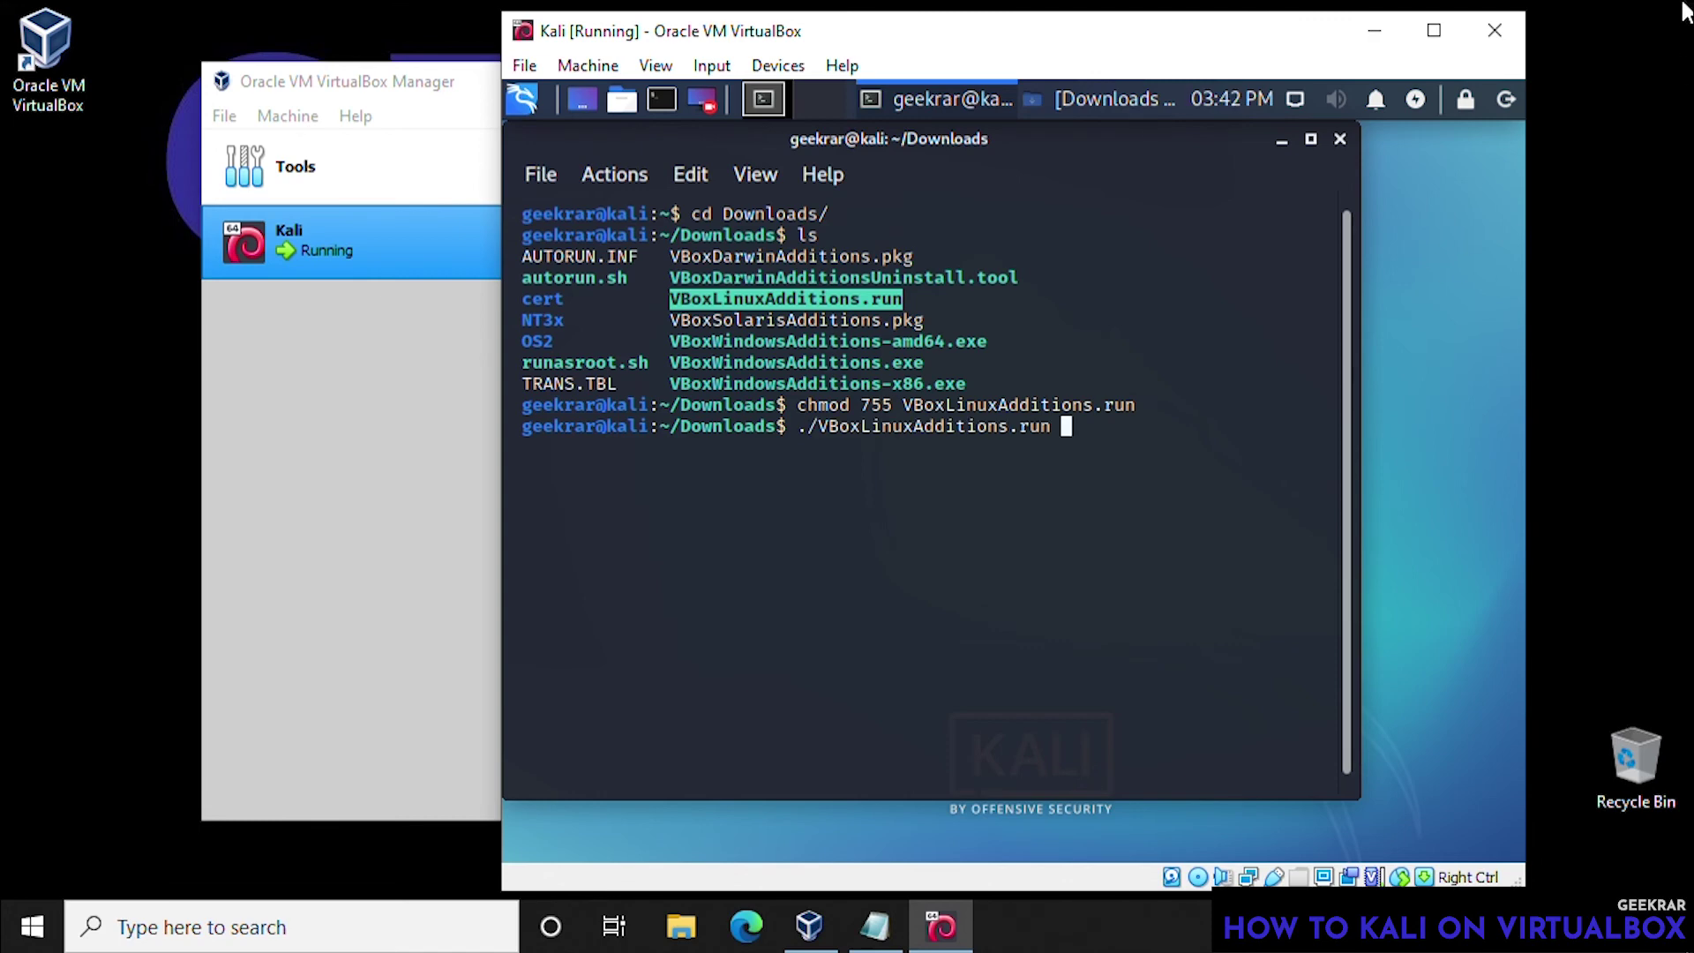
key("Return")
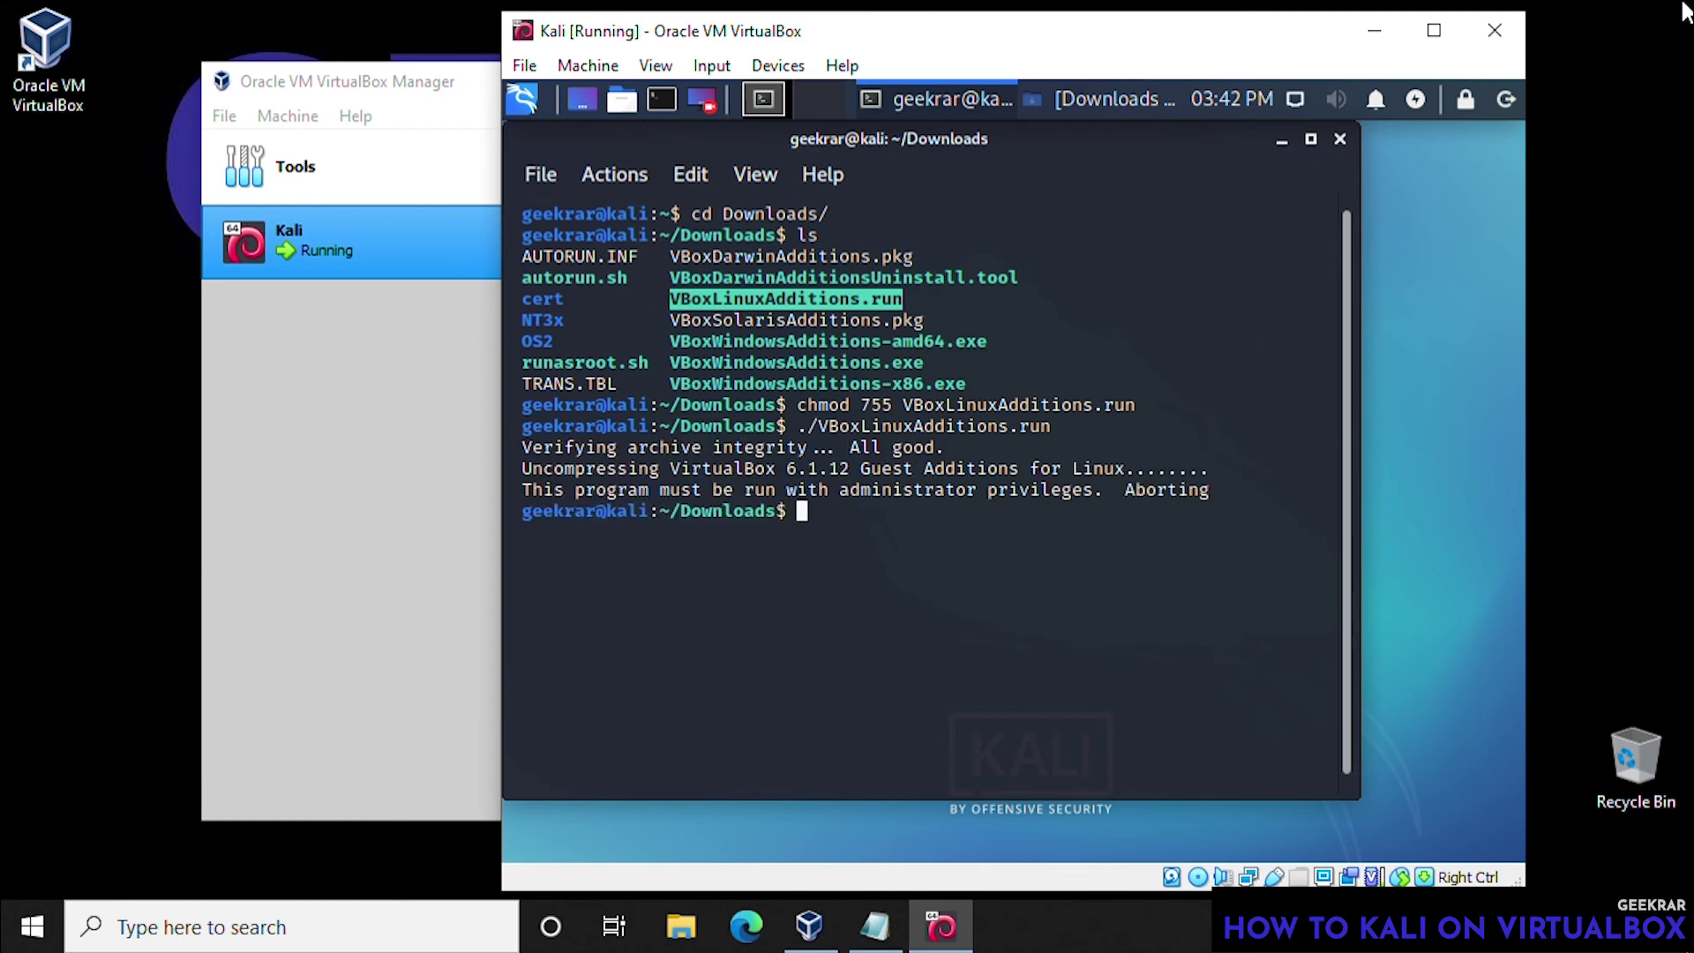
type("sudo ./VBoxL")
key("Tab")
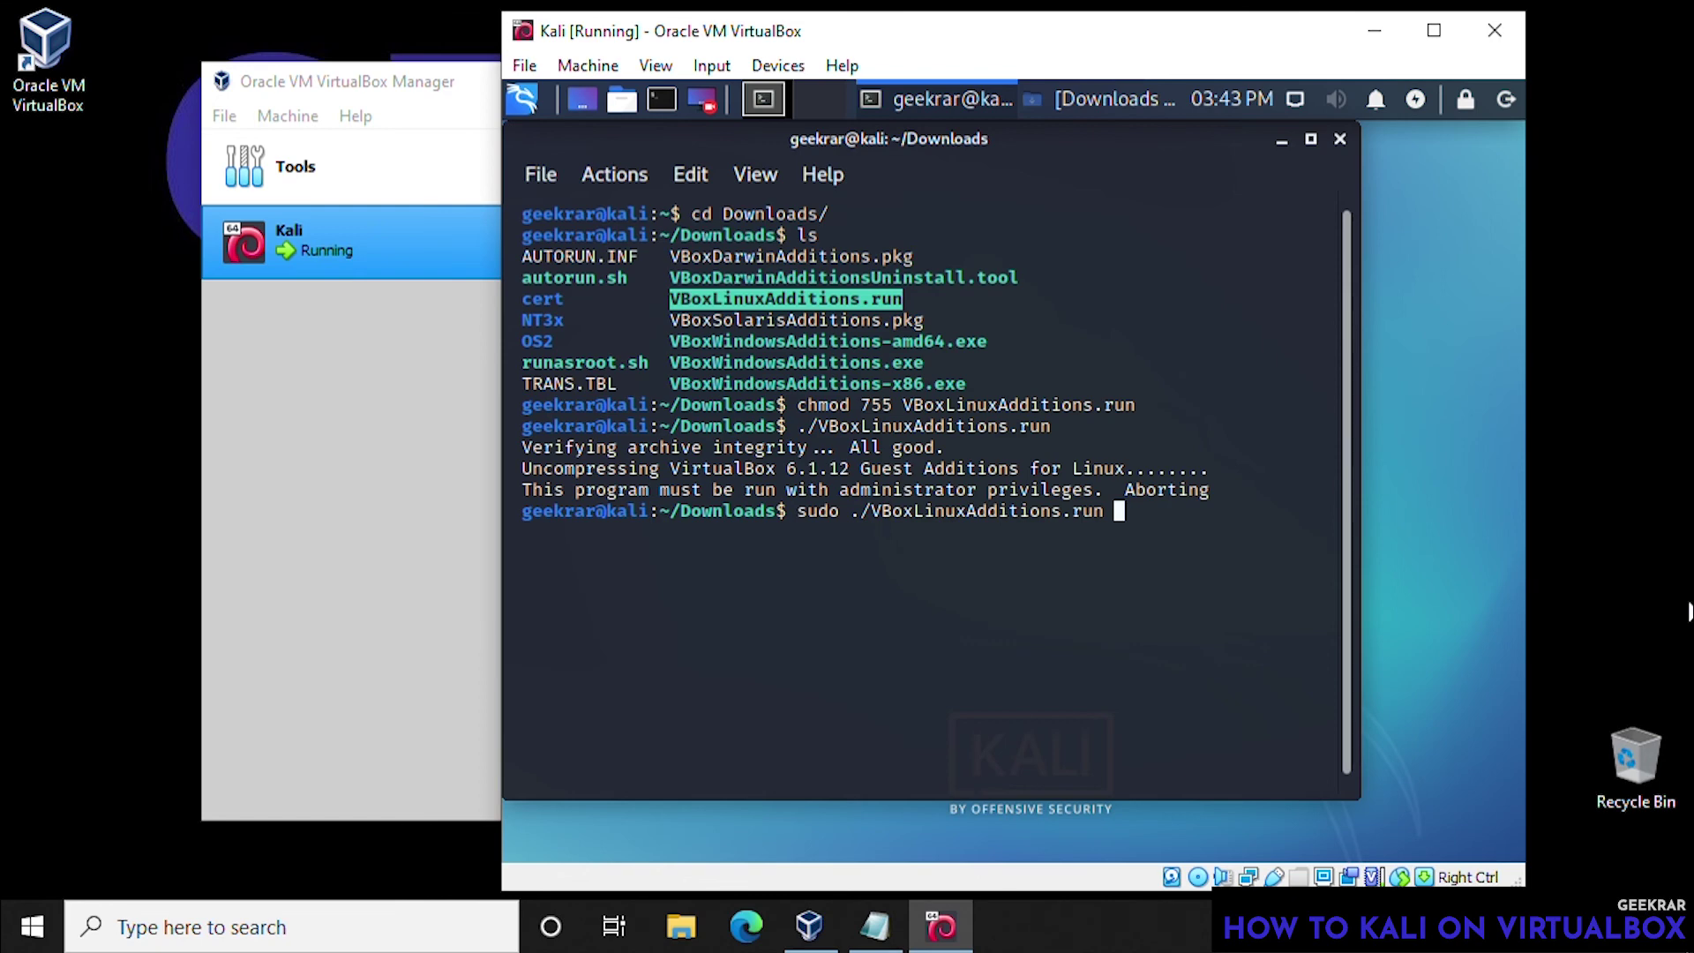
key("BackSpace")
key("Return")
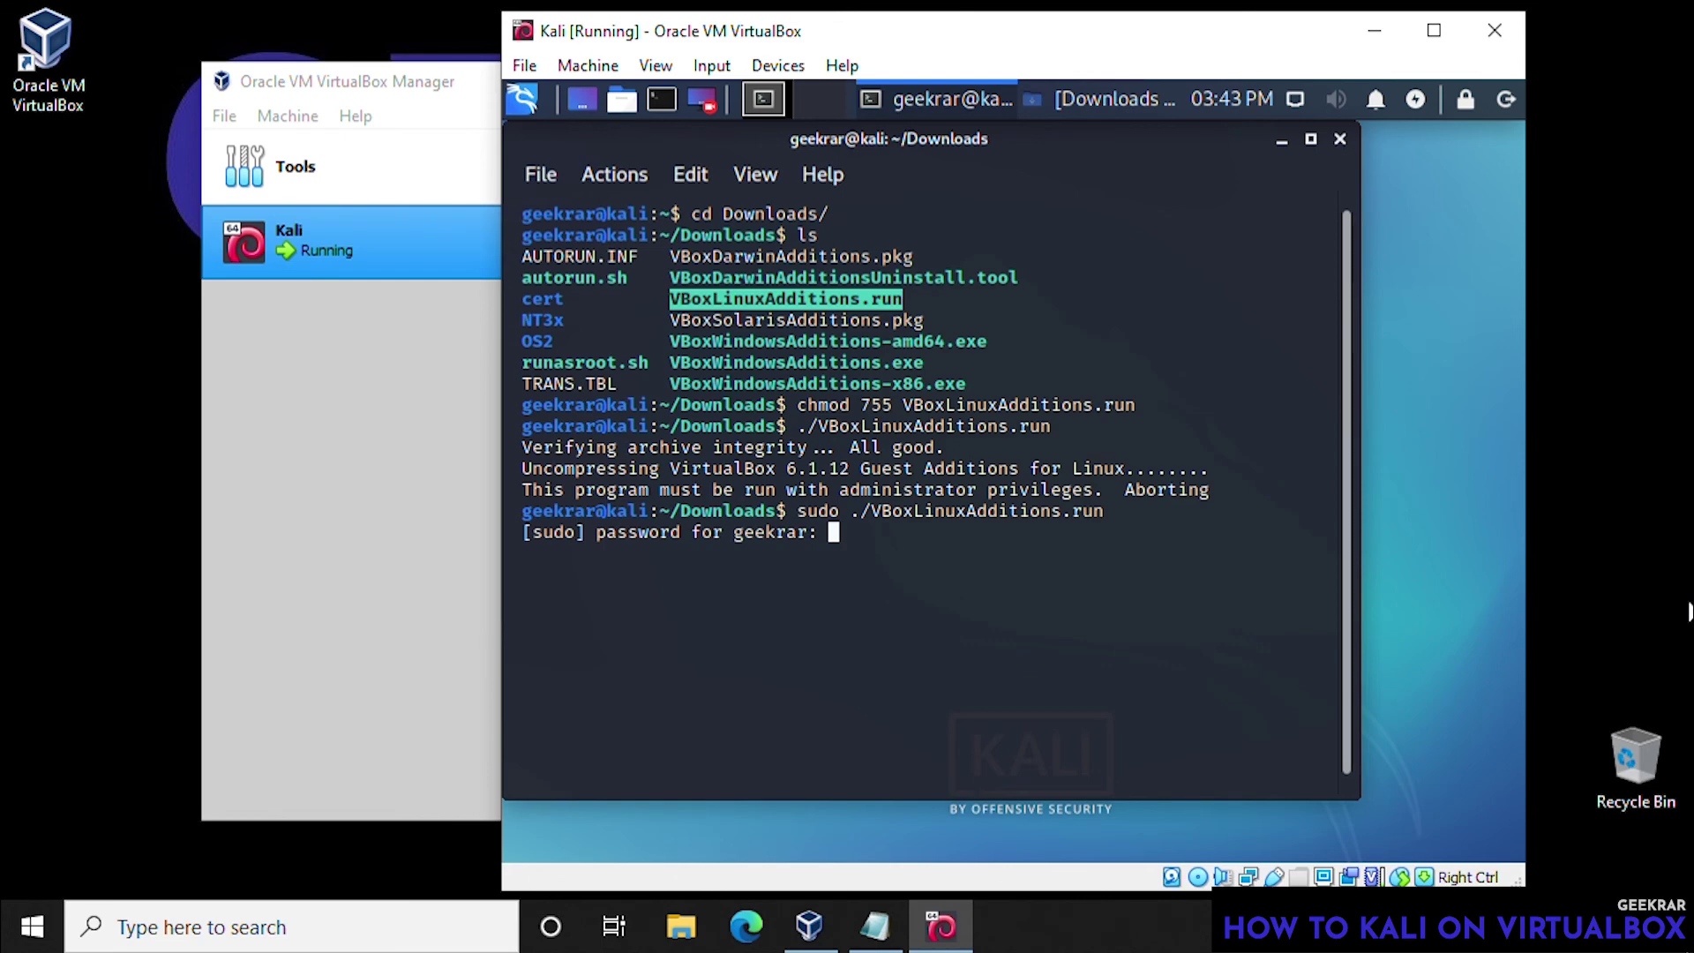
key("Return")
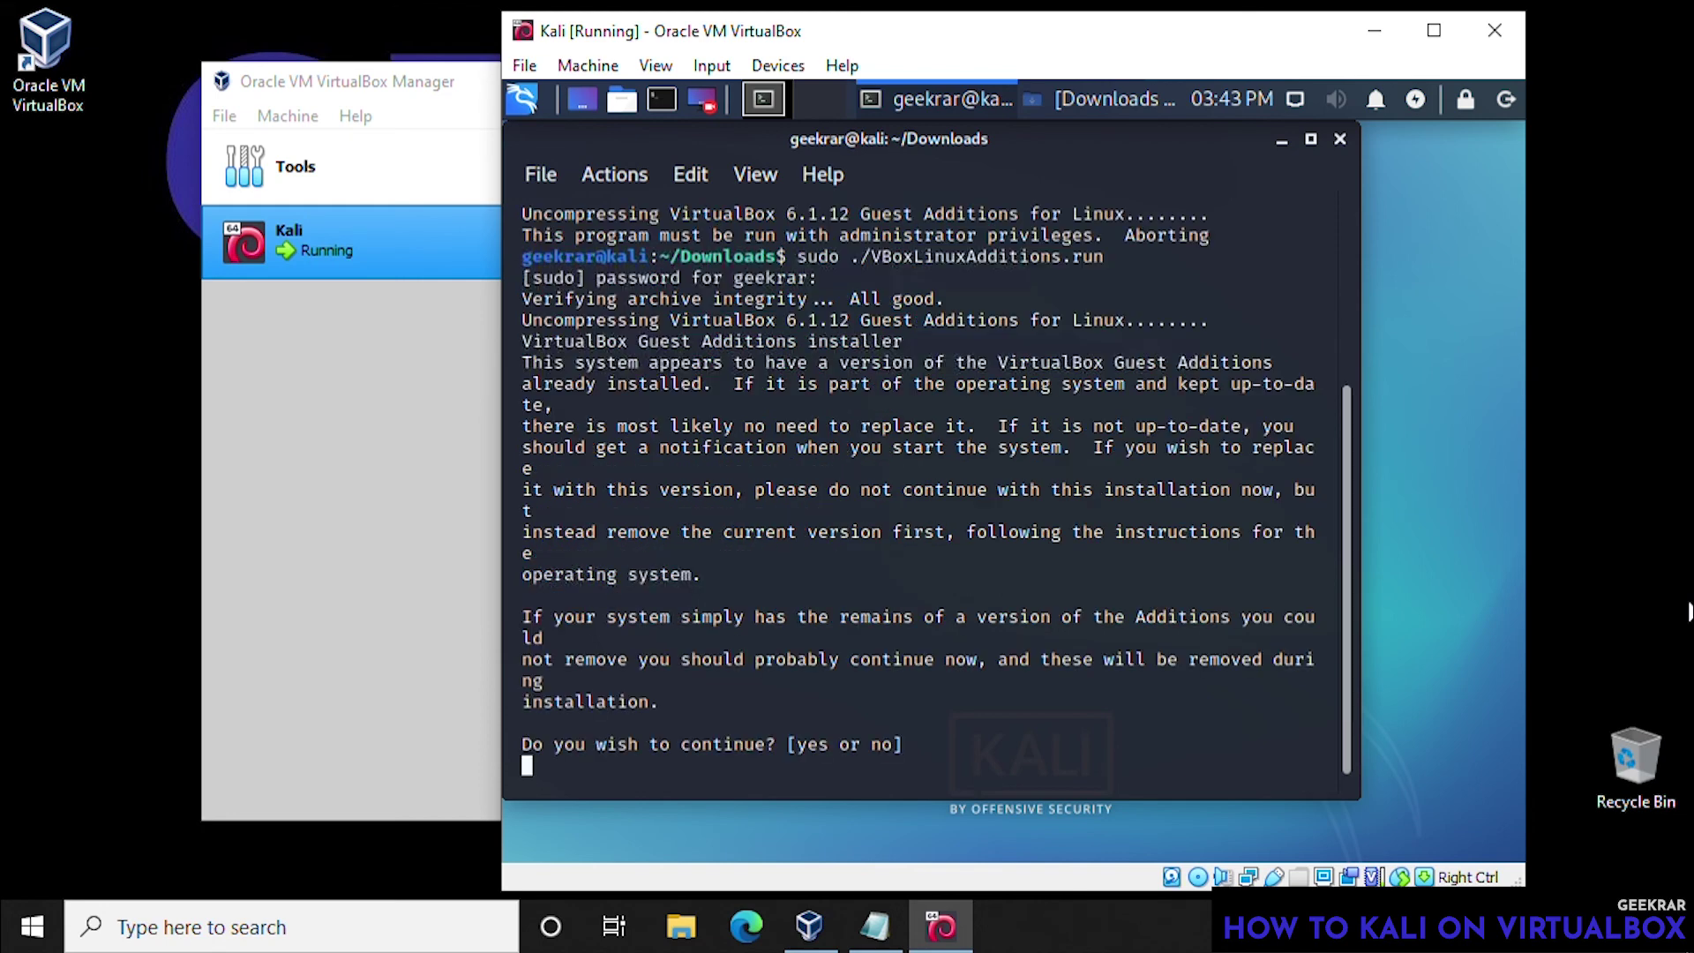
type("y")
key("Return")
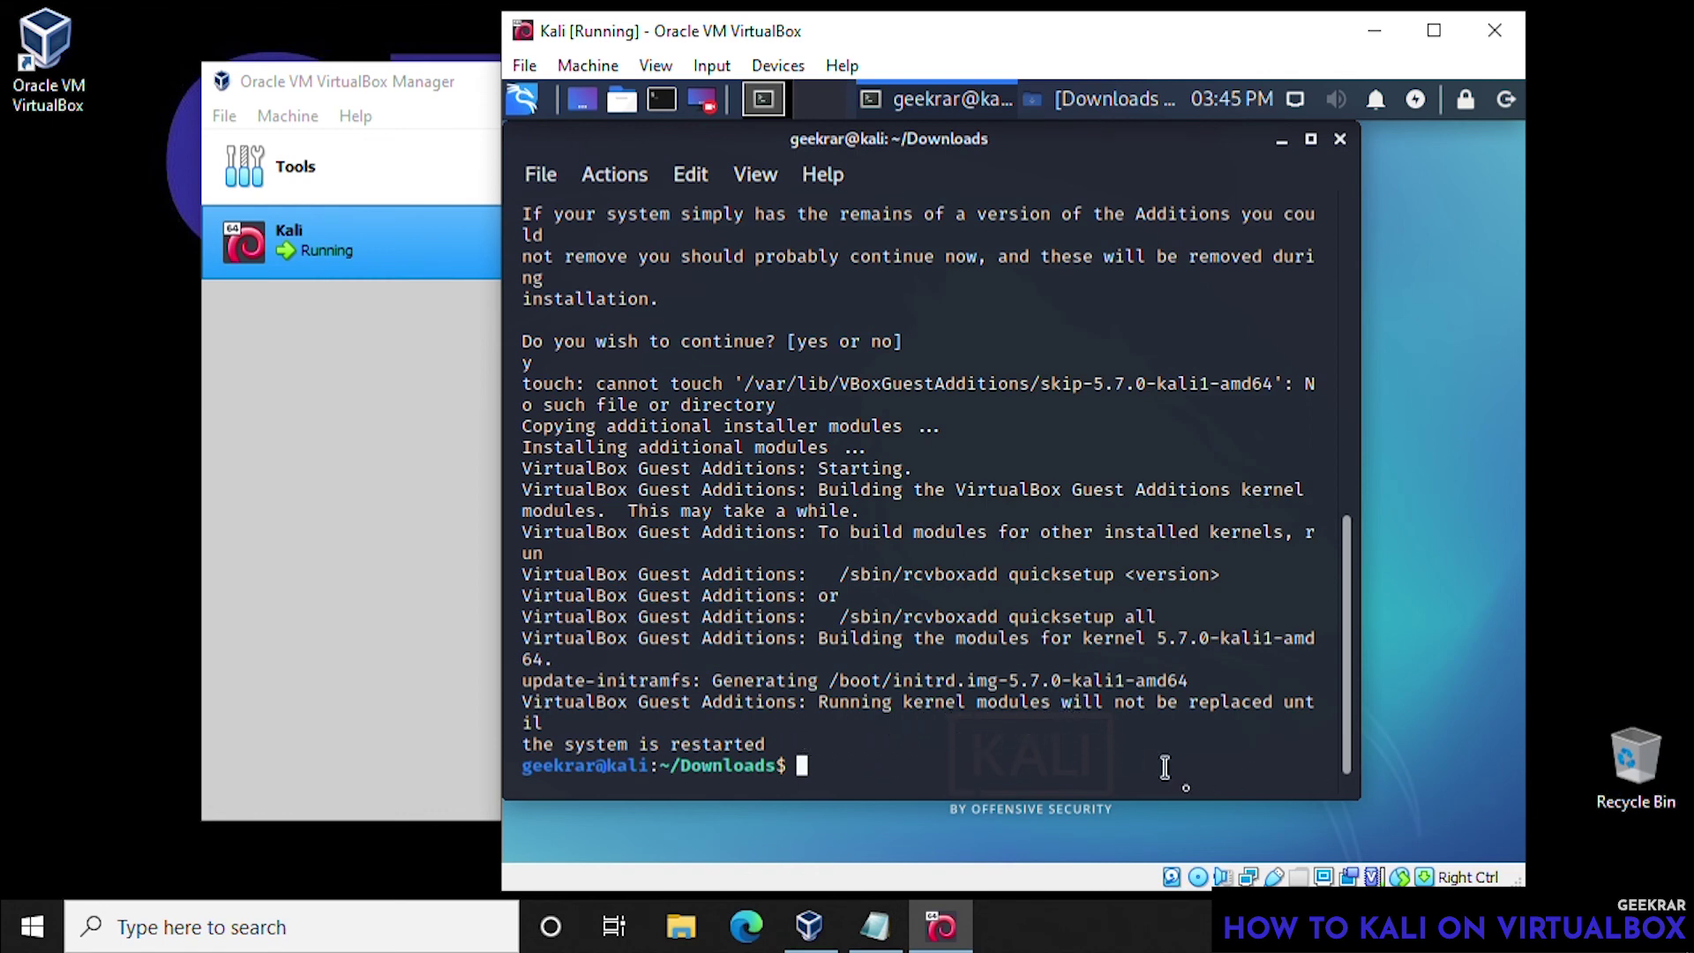
- Close the terminal and restart the Kali guest
left_click(1340, 141)
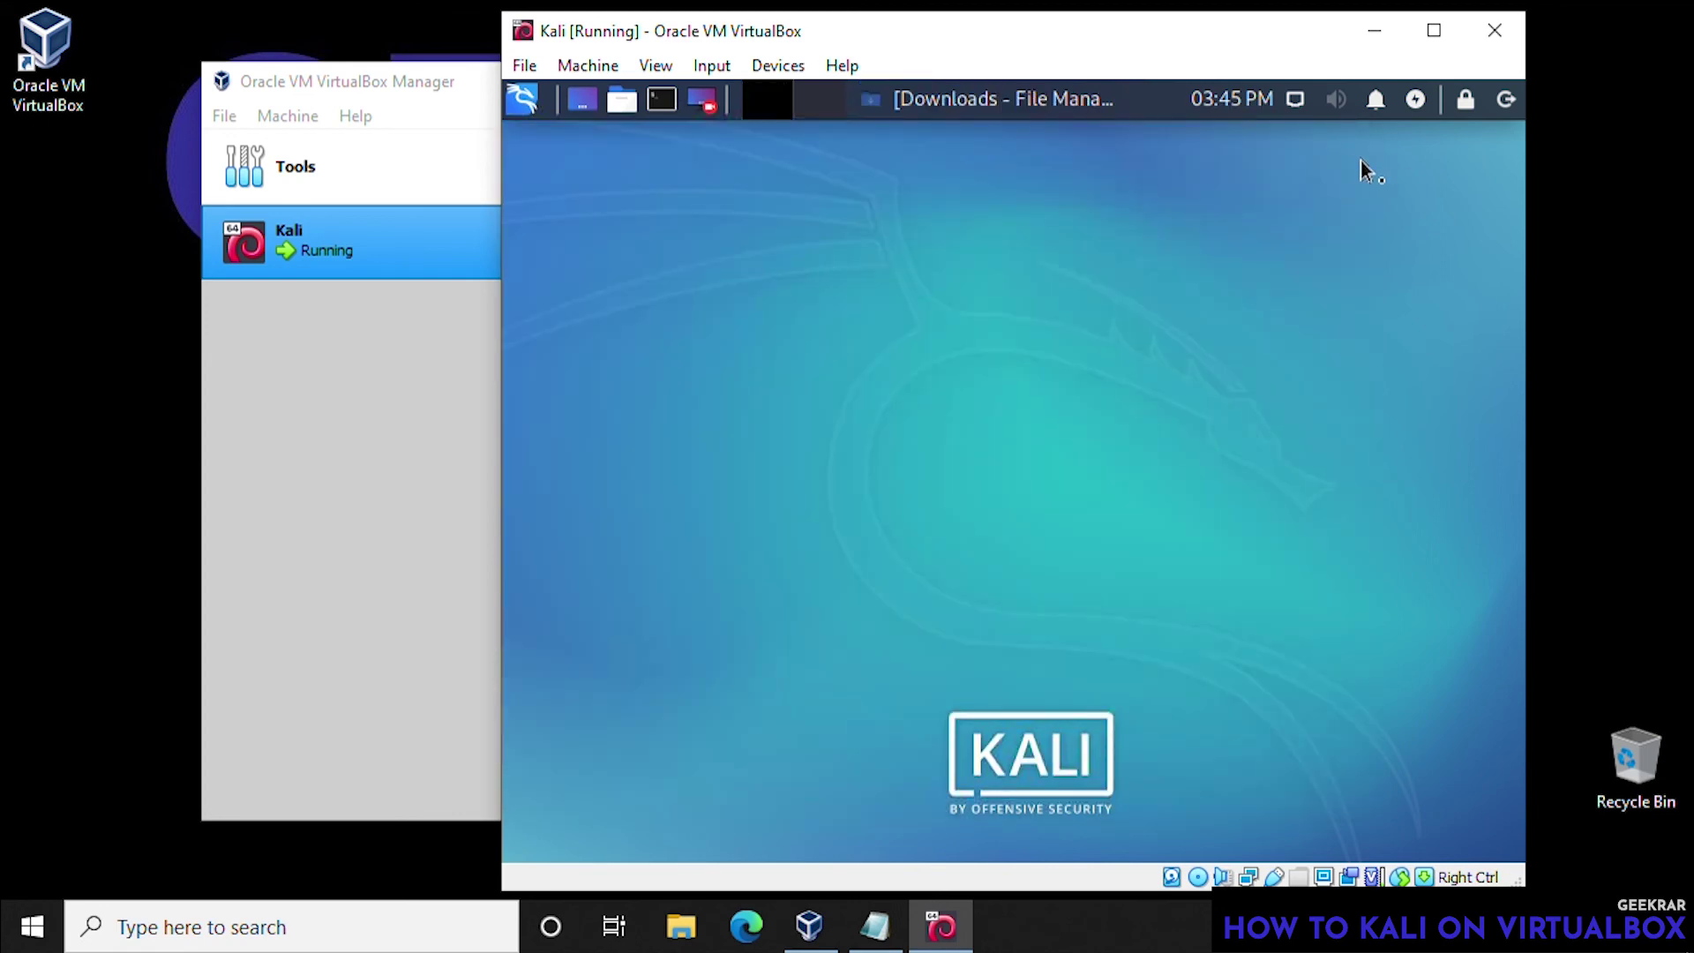
left_click(1507, 99)
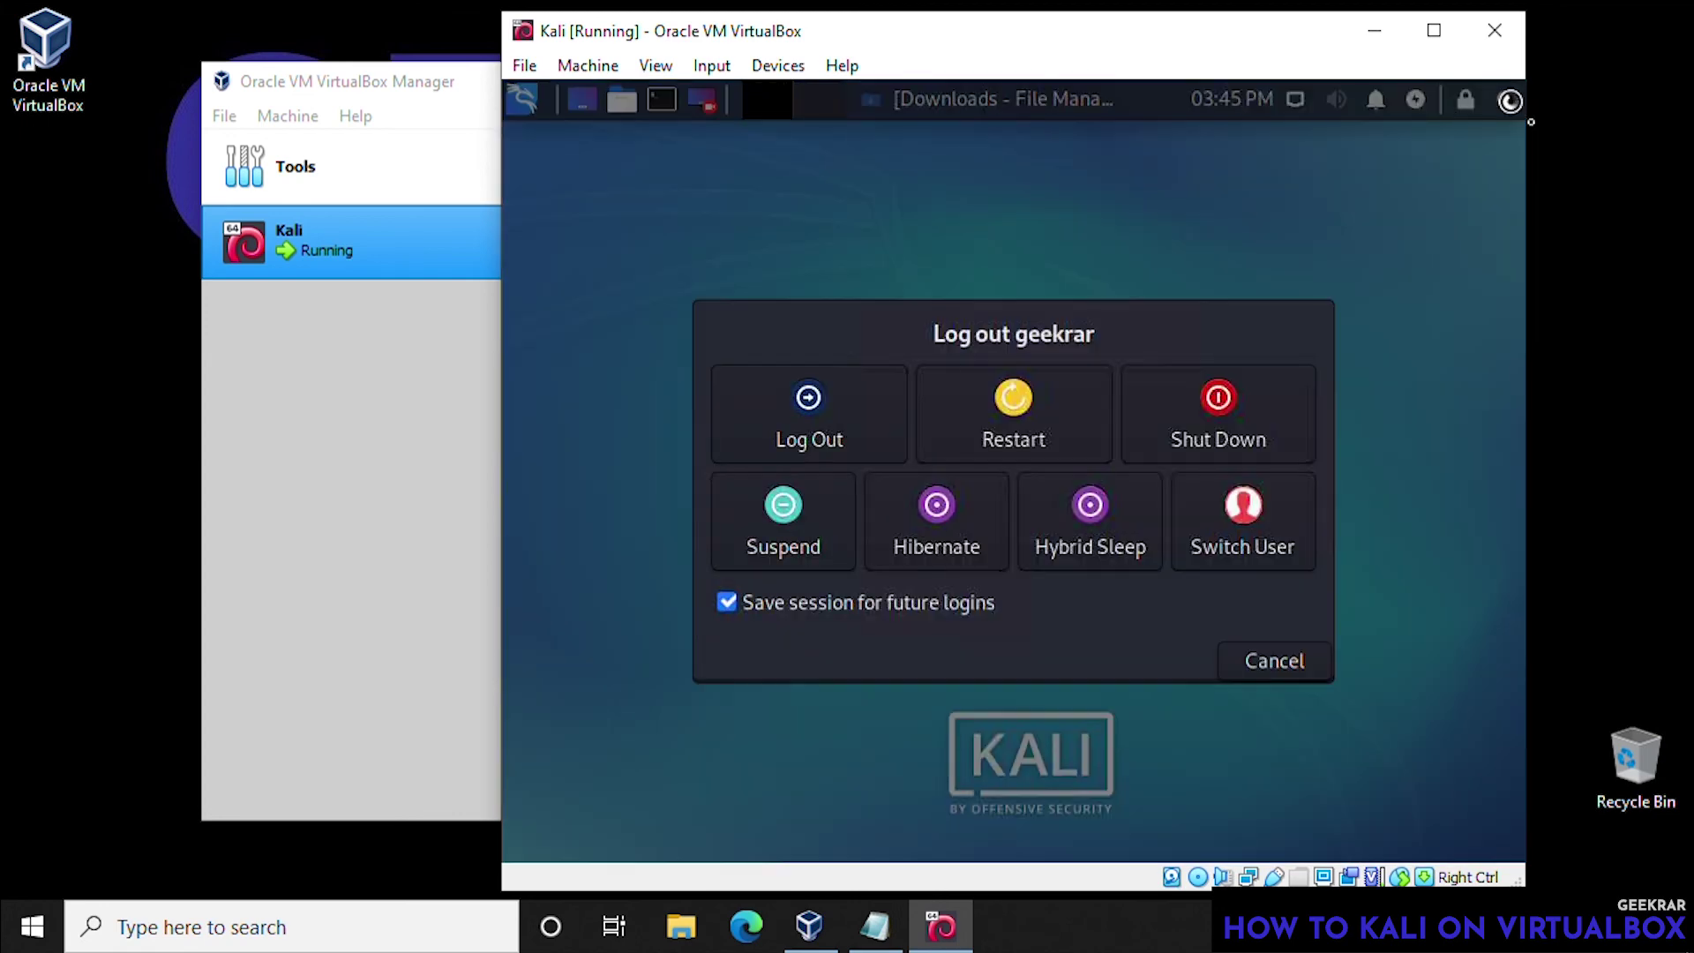
left_click(1196, 405)
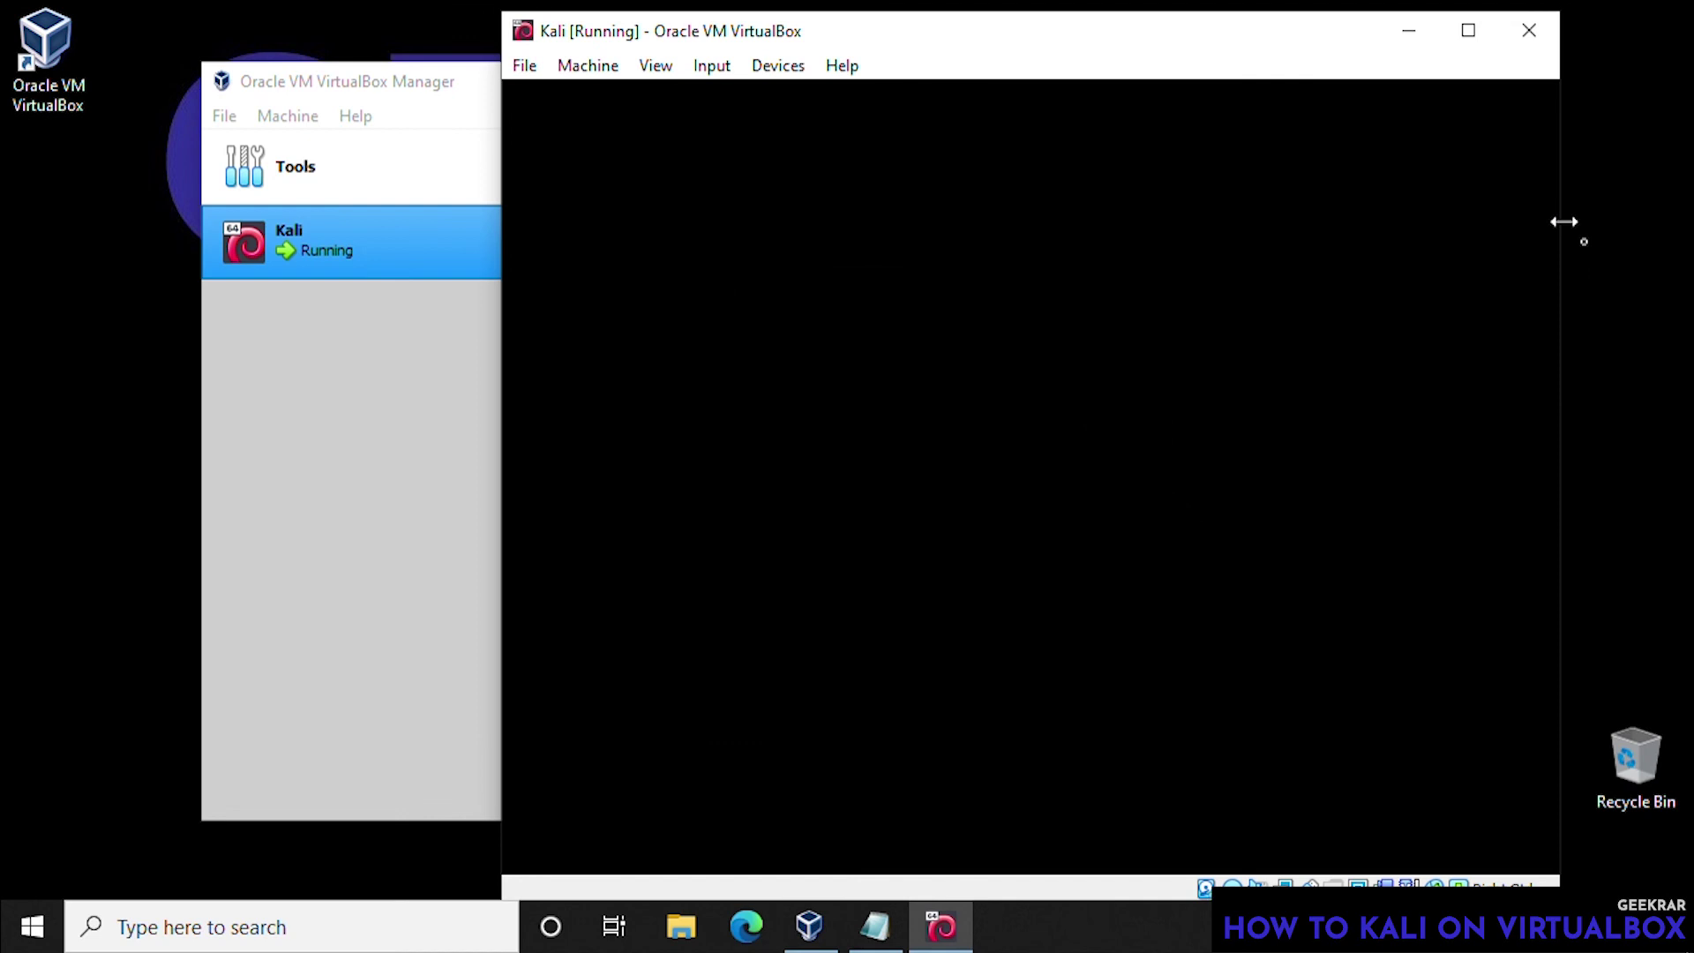
- Log back in at the Kali login screen with the user's username and password
type("geekrar")
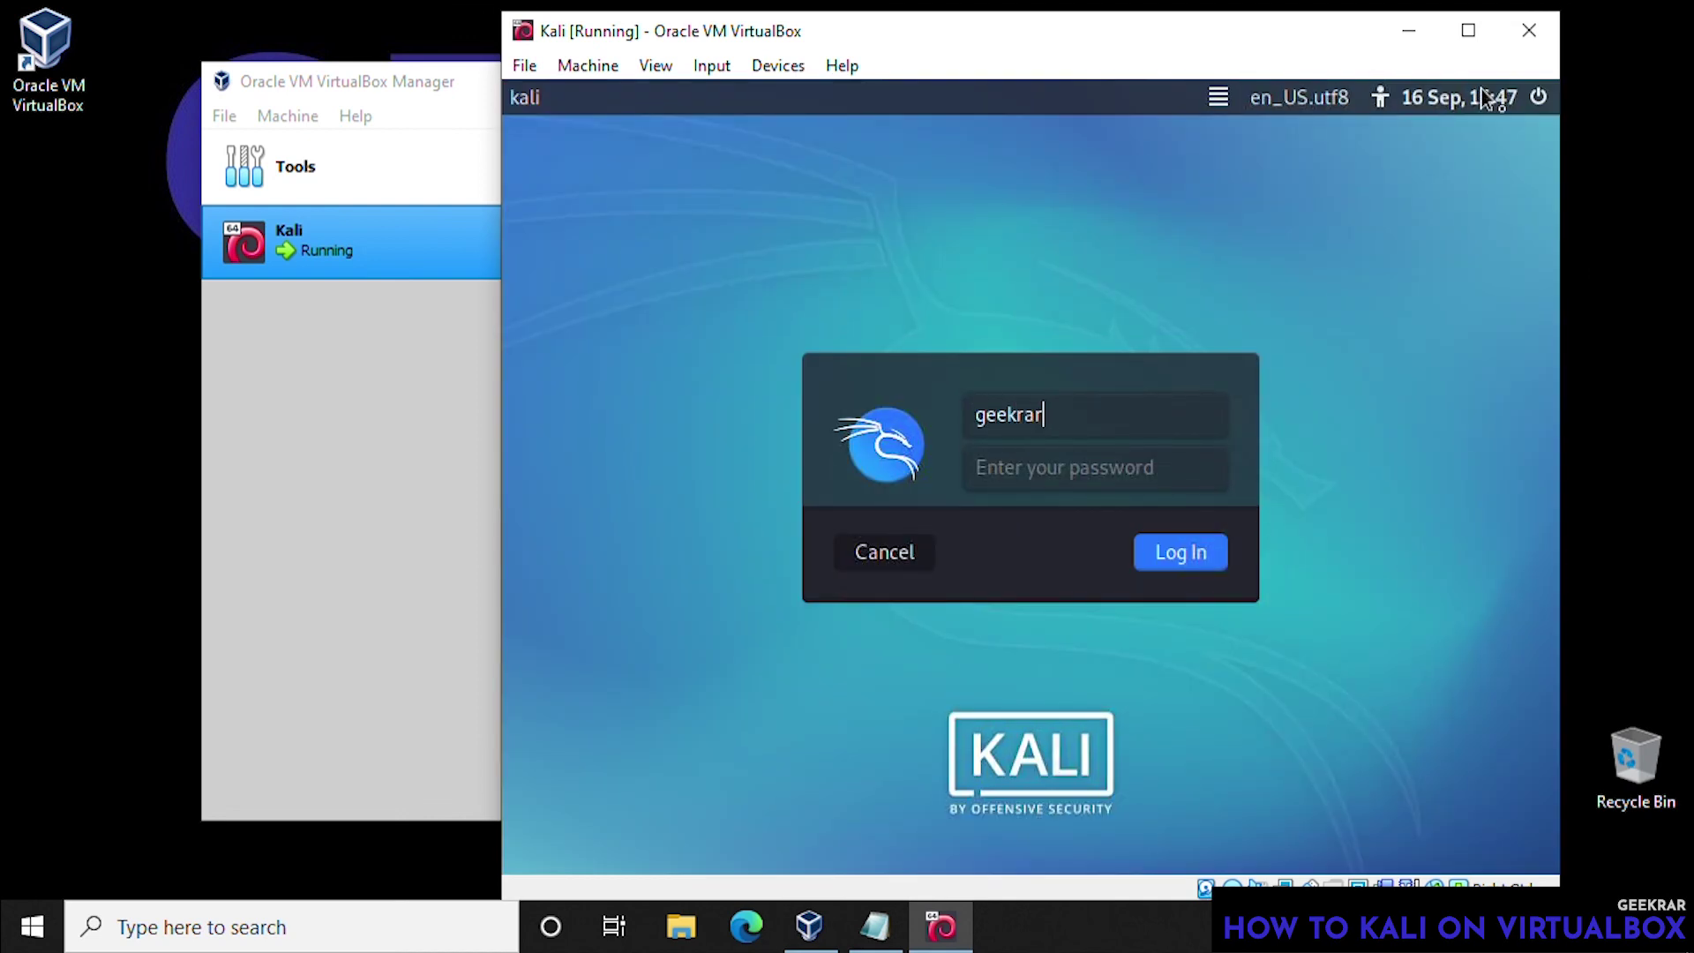
key("Return")
type("k")
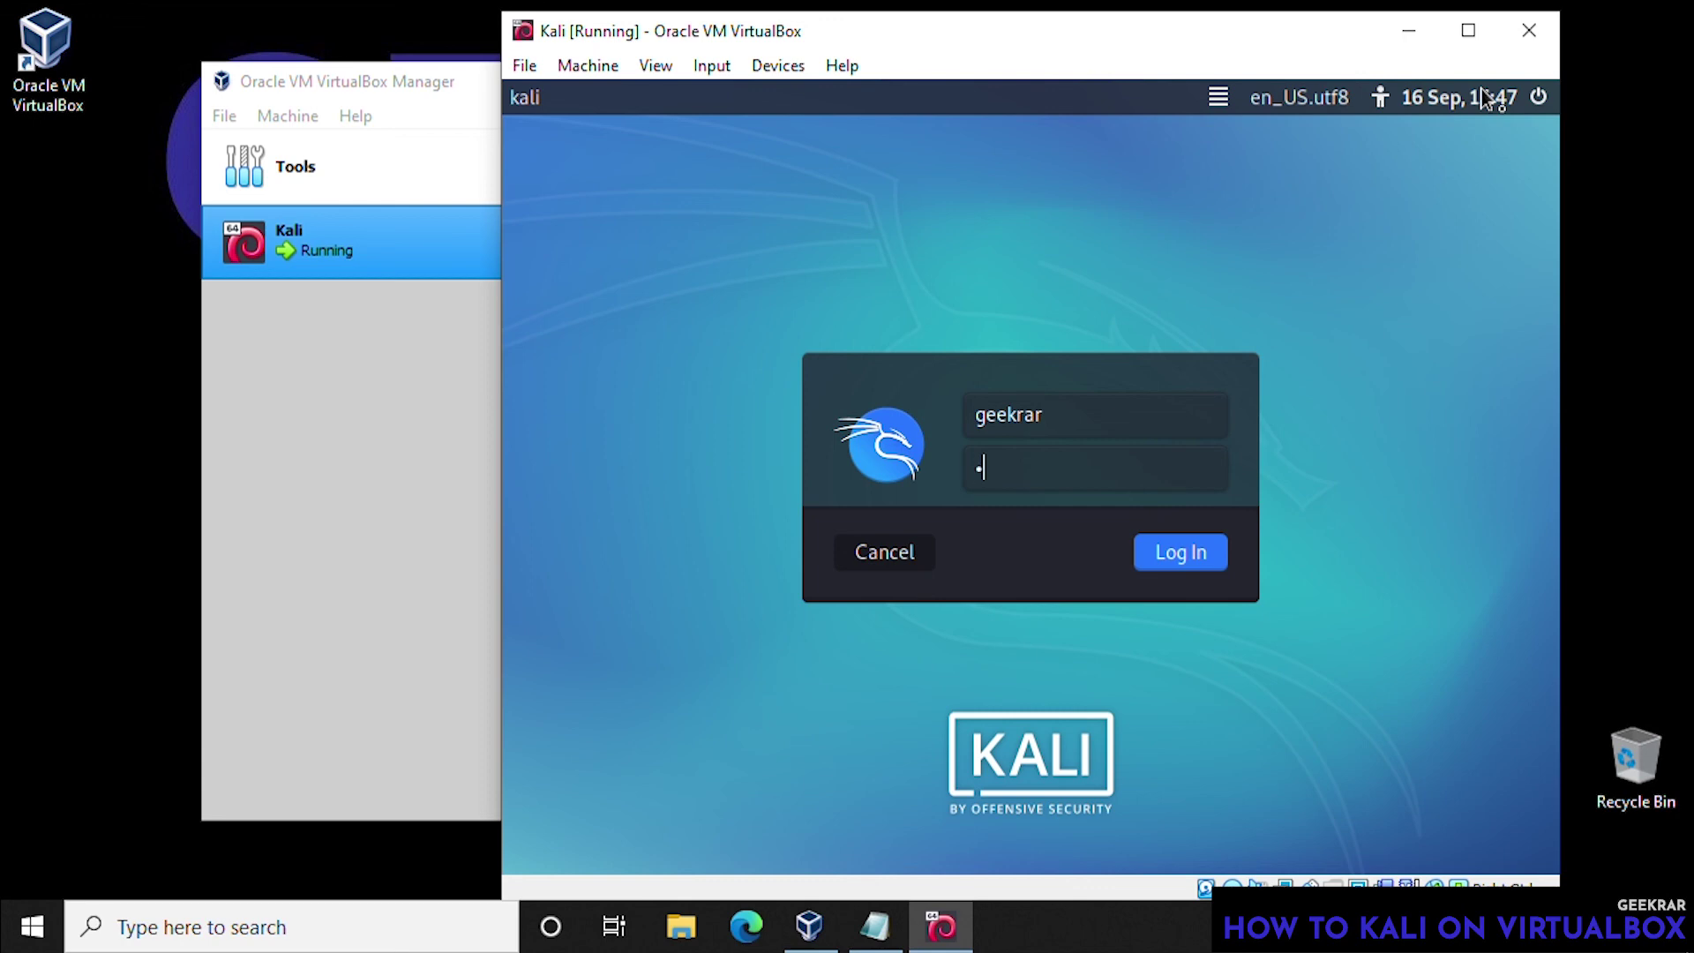
type("ali123")
key("Return")
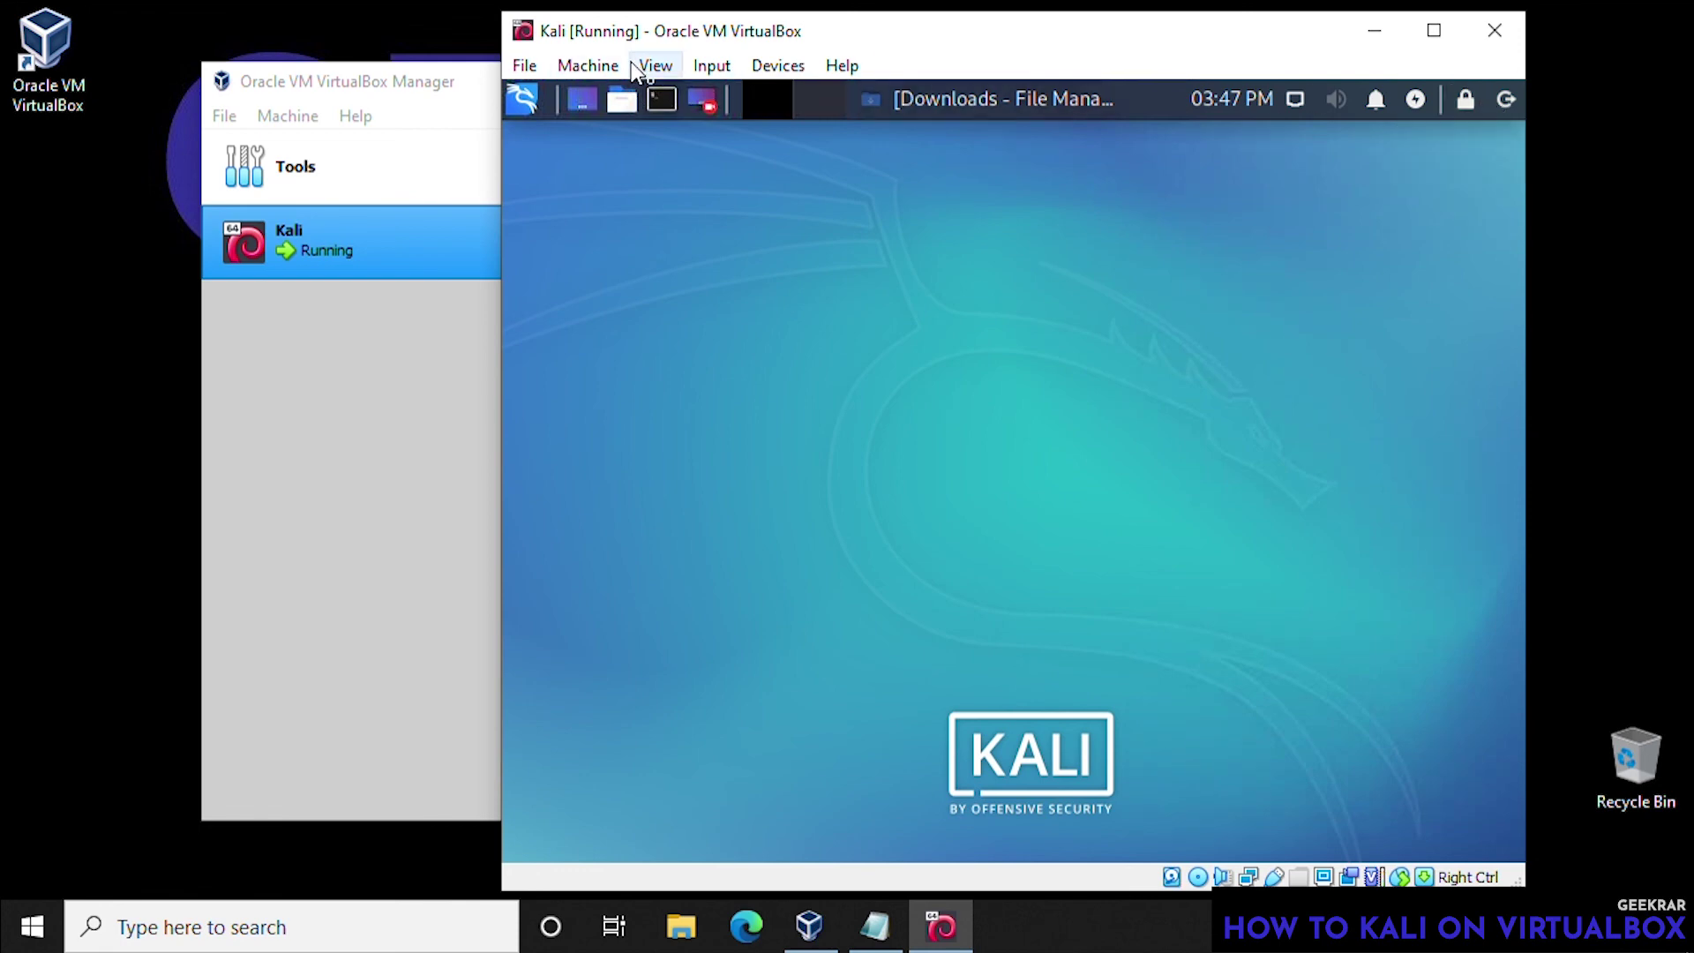
- Switch the Kali VM window to full-screen mode via View > Full-screen Mode
left_click(651, 67)
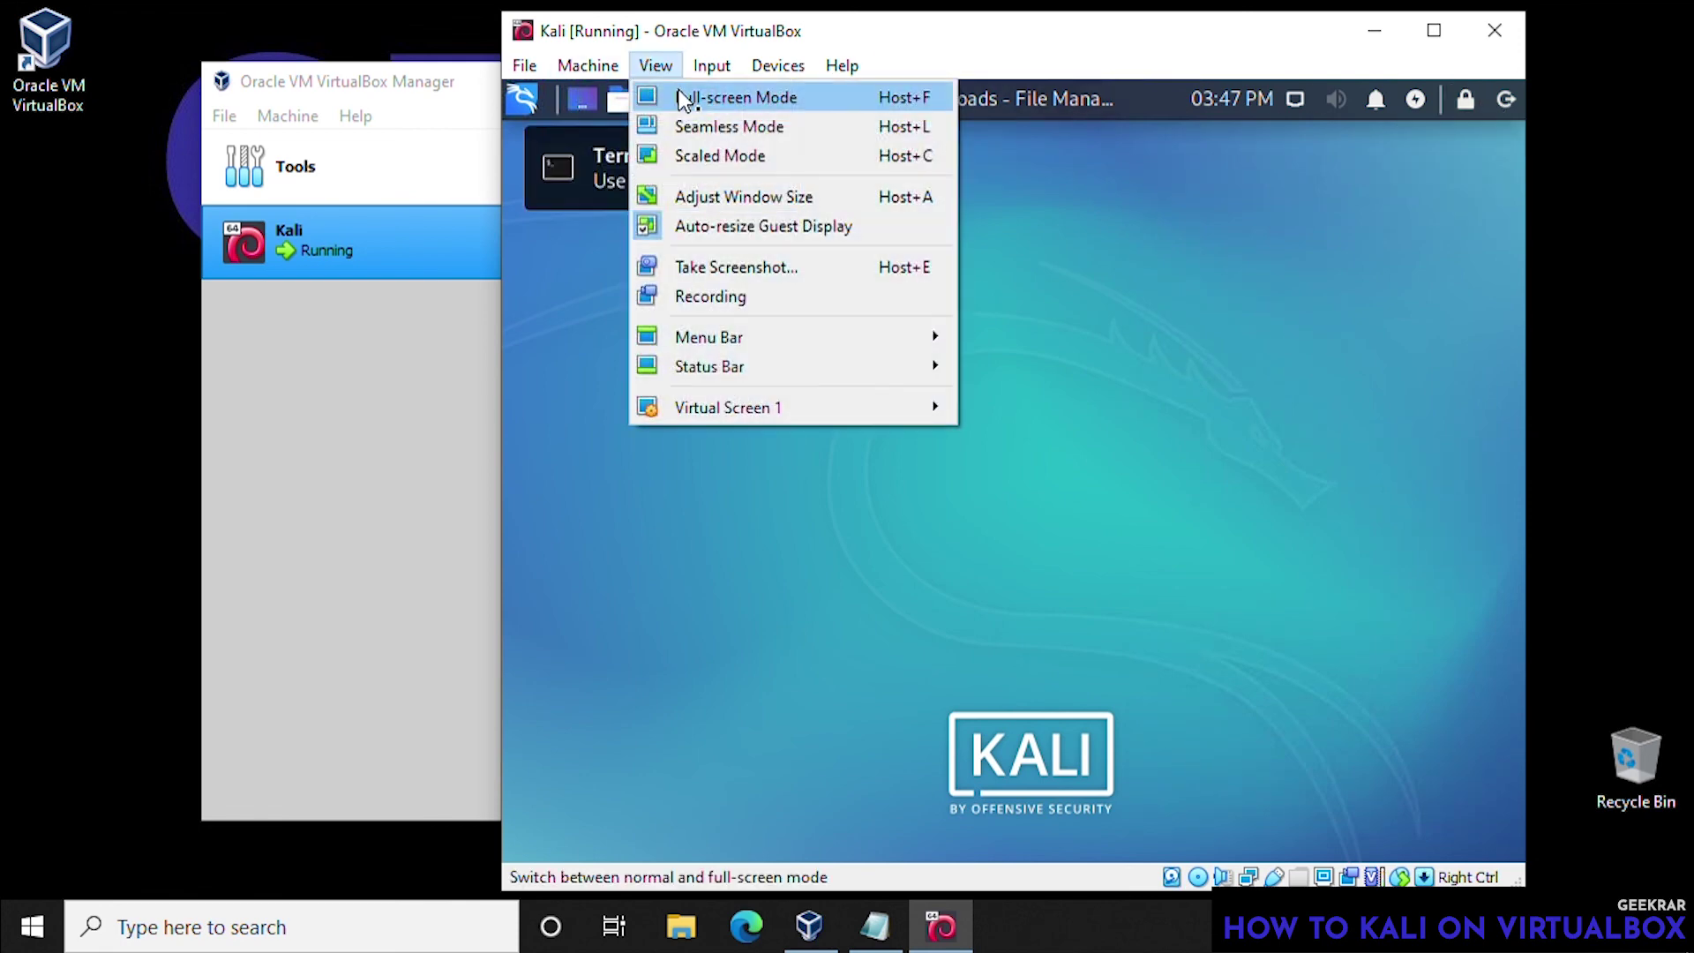
left_click(679, 98)
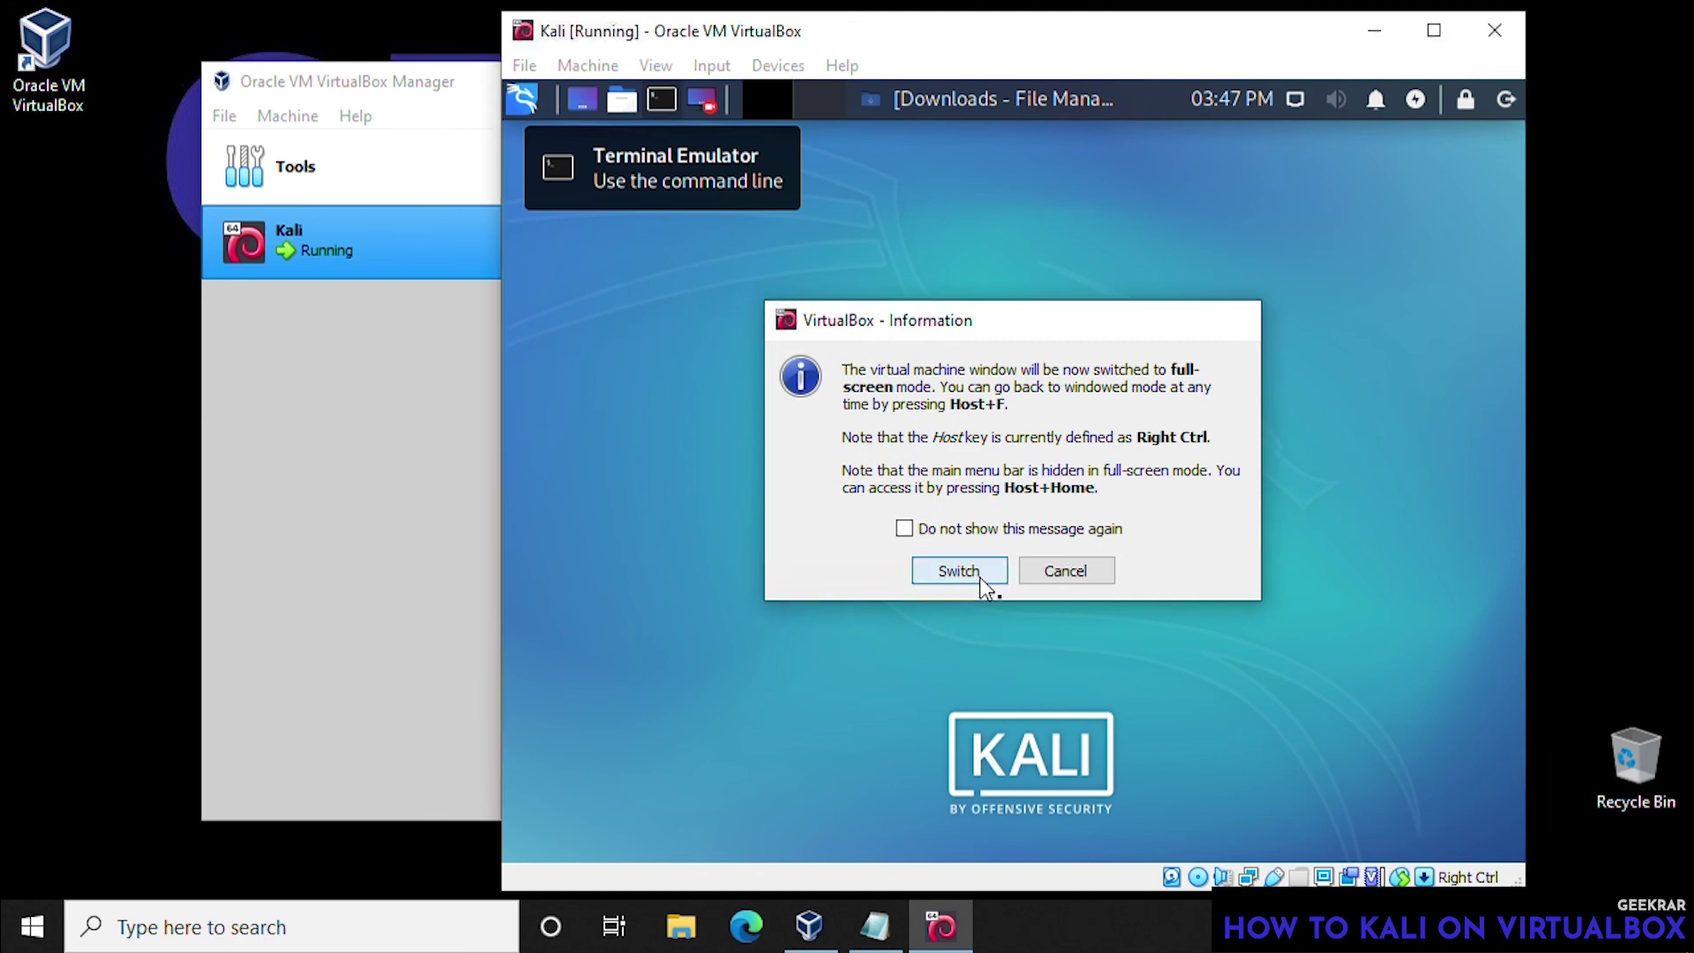
left_click(977, 575)
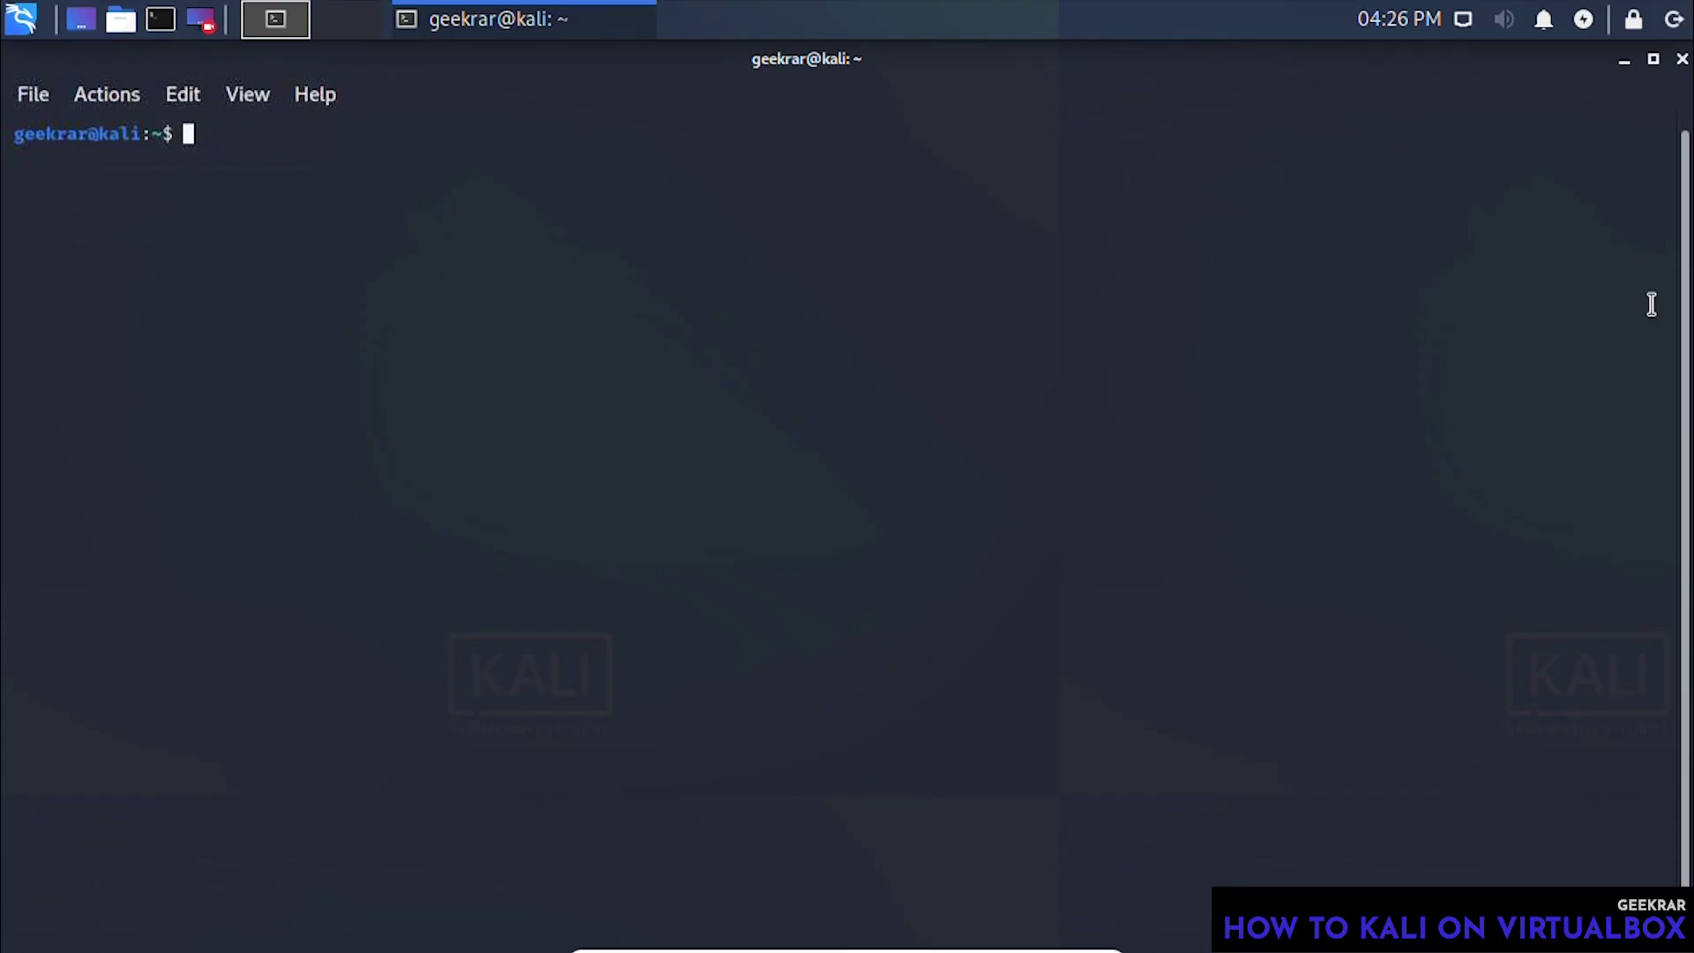
- Run 'sudo apt install git', enter the admin password and confirm with y
type("sudo apt insta")
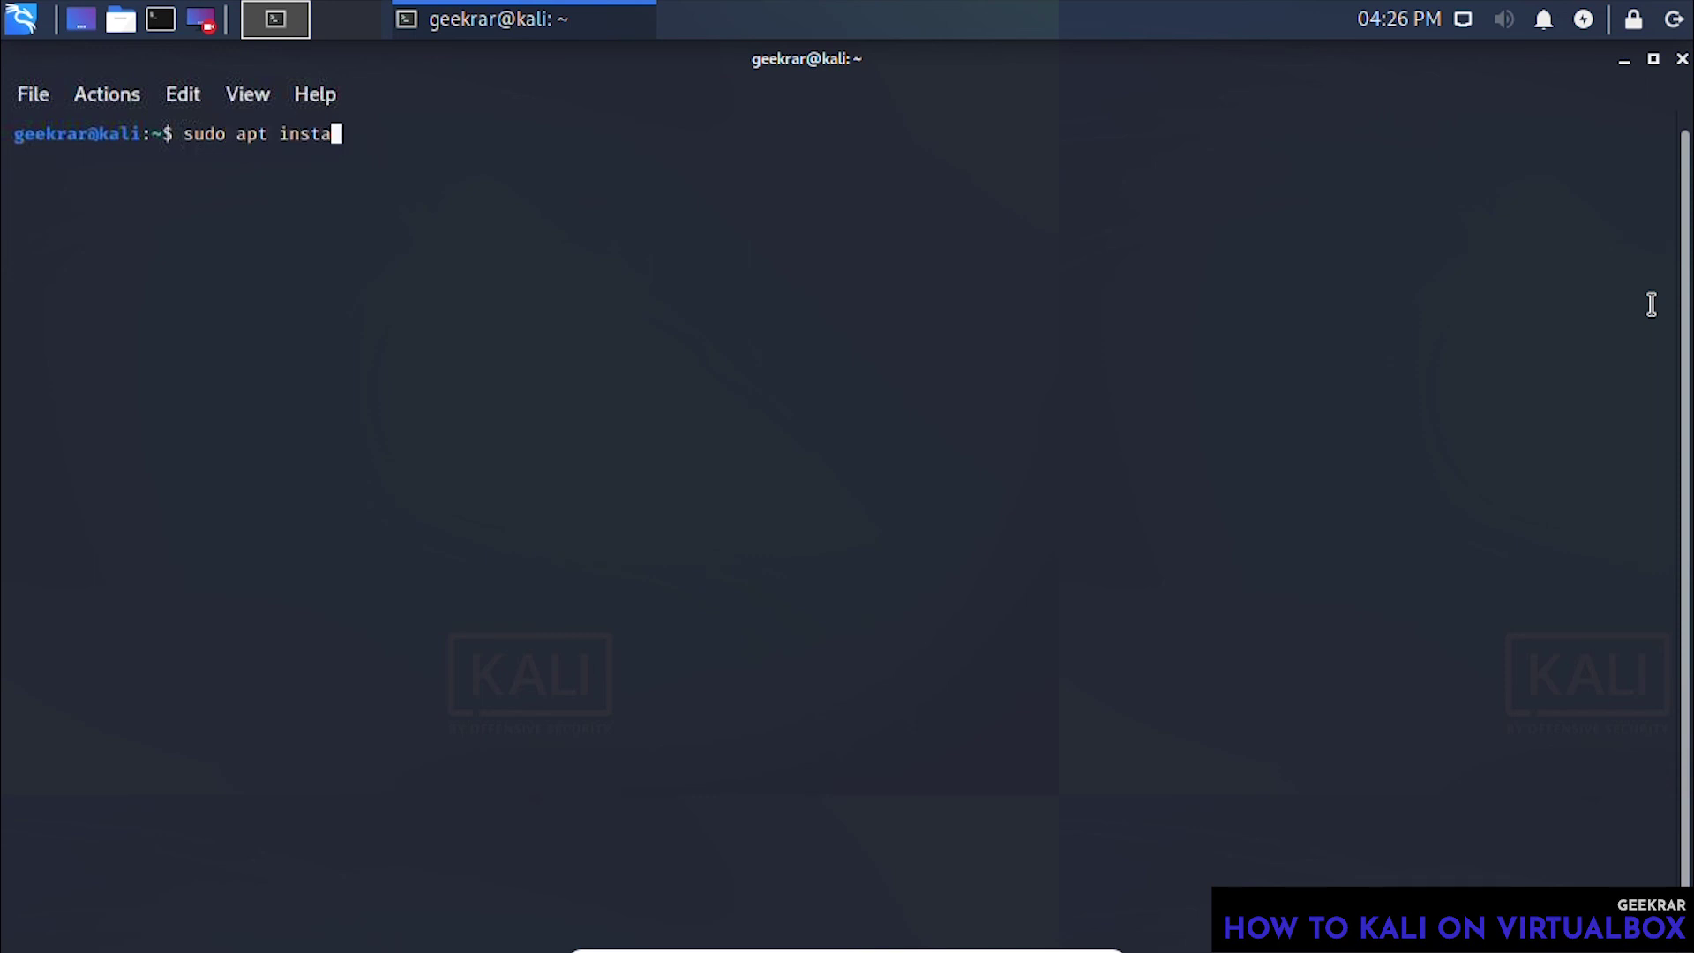
type("ll git")
key("Return")
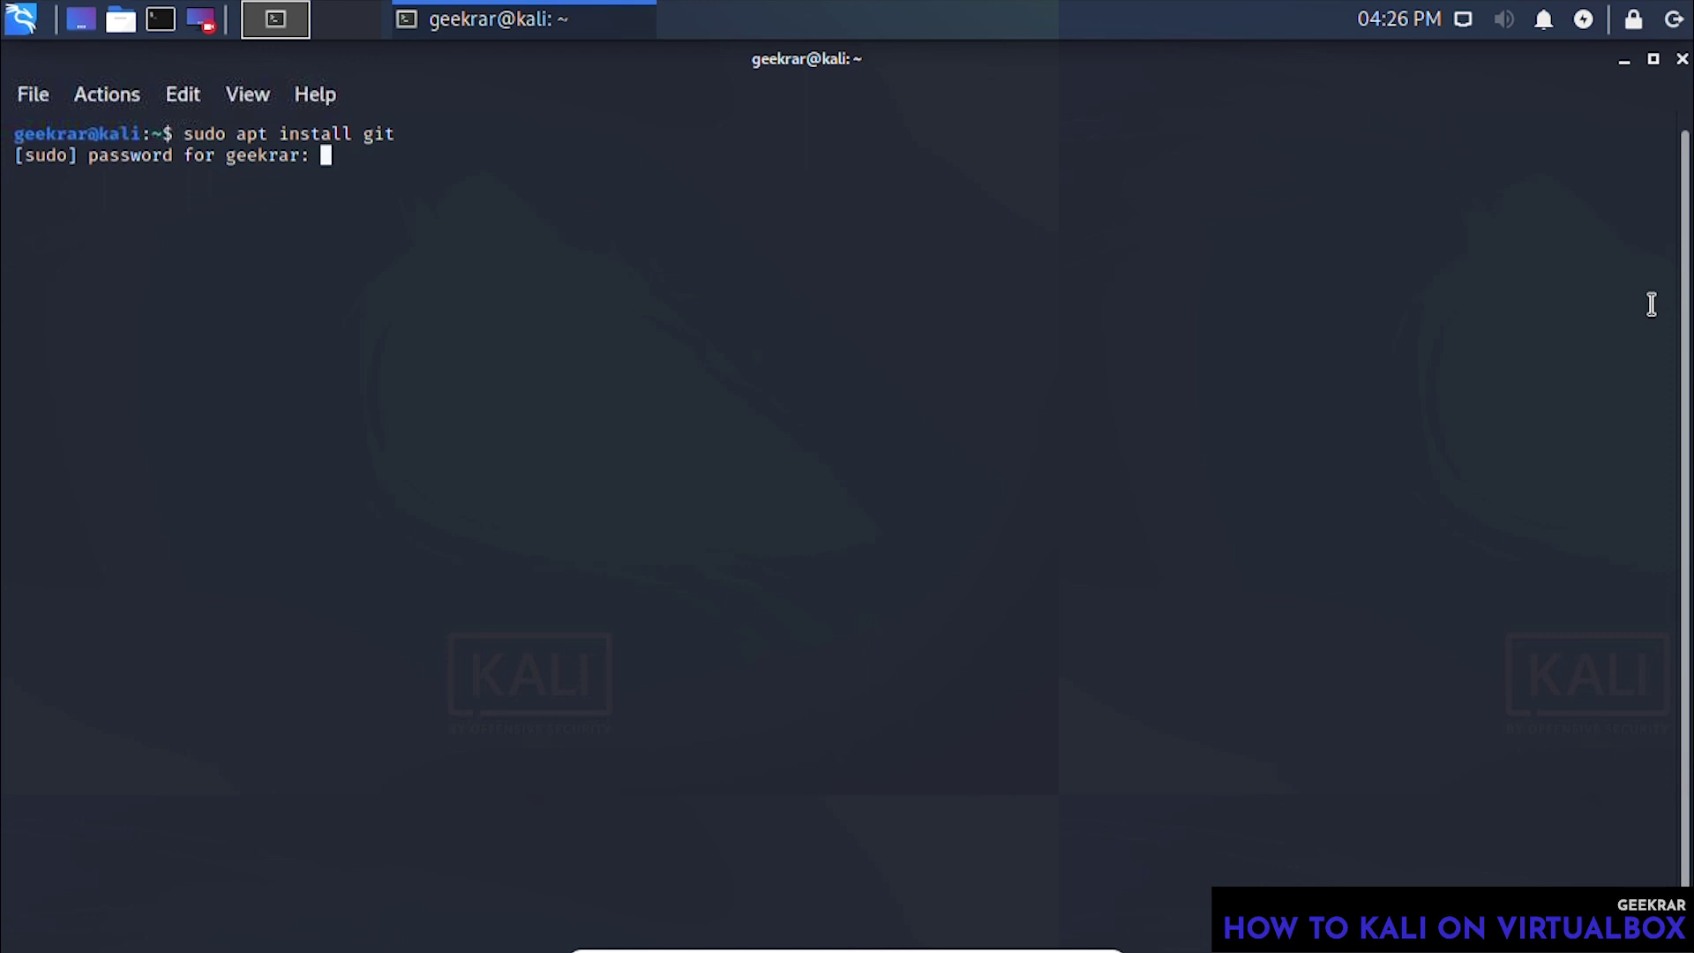
key("Return")
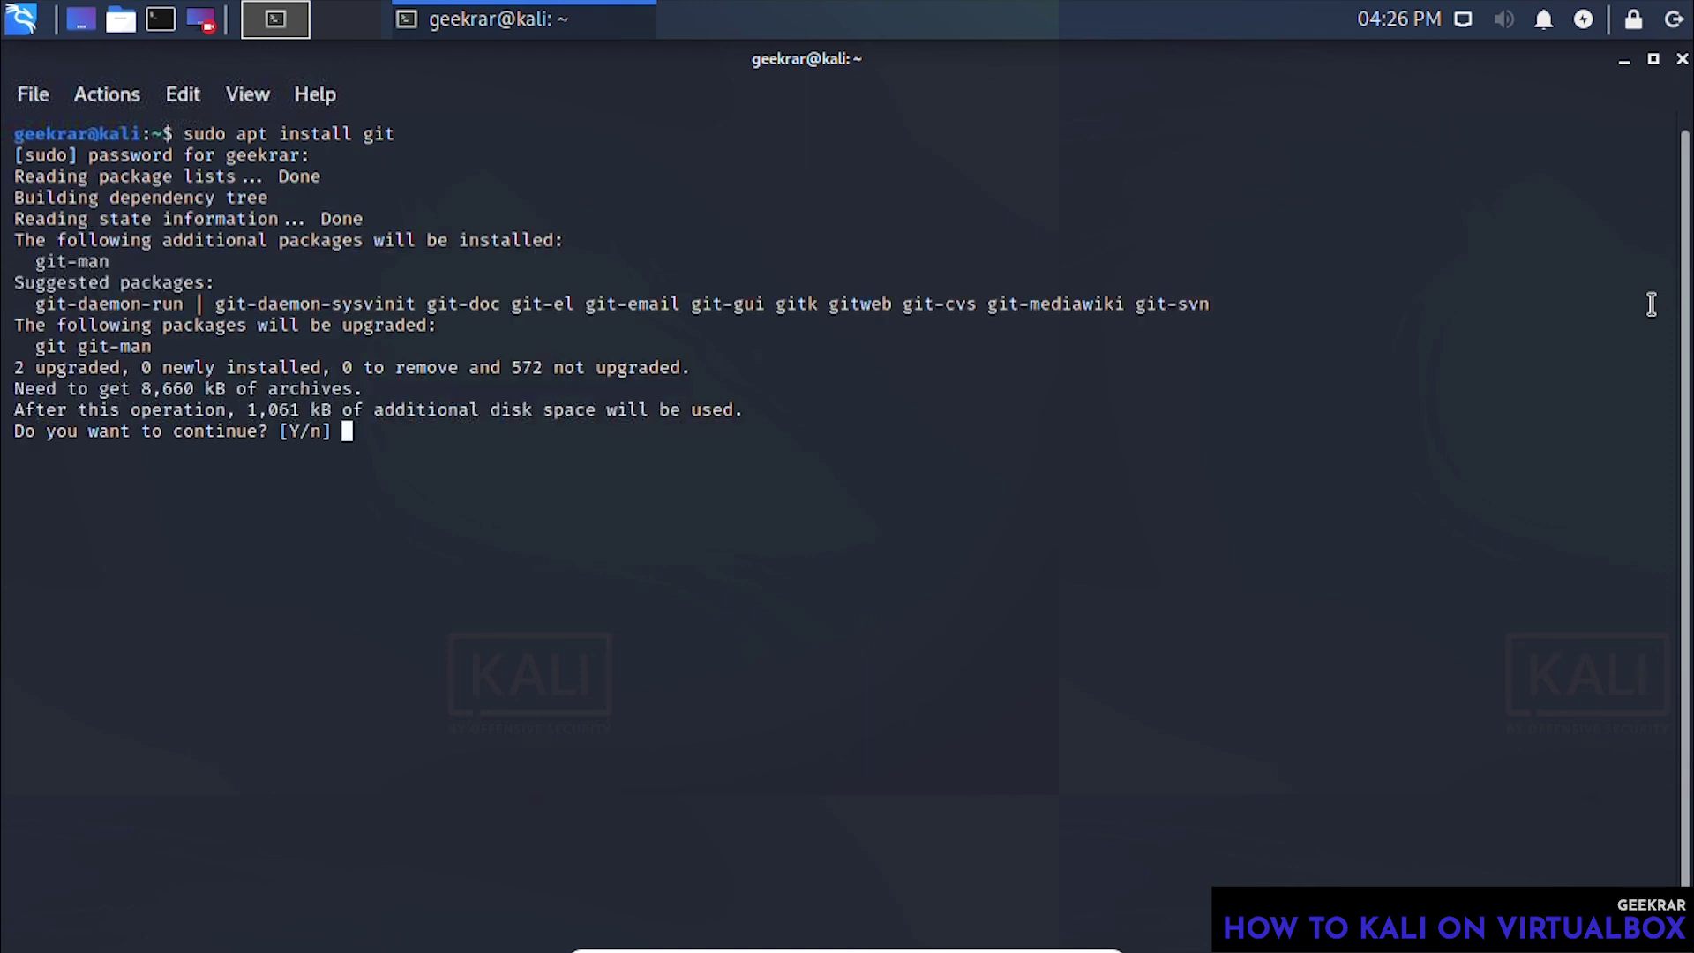
type("y")
key("Return")
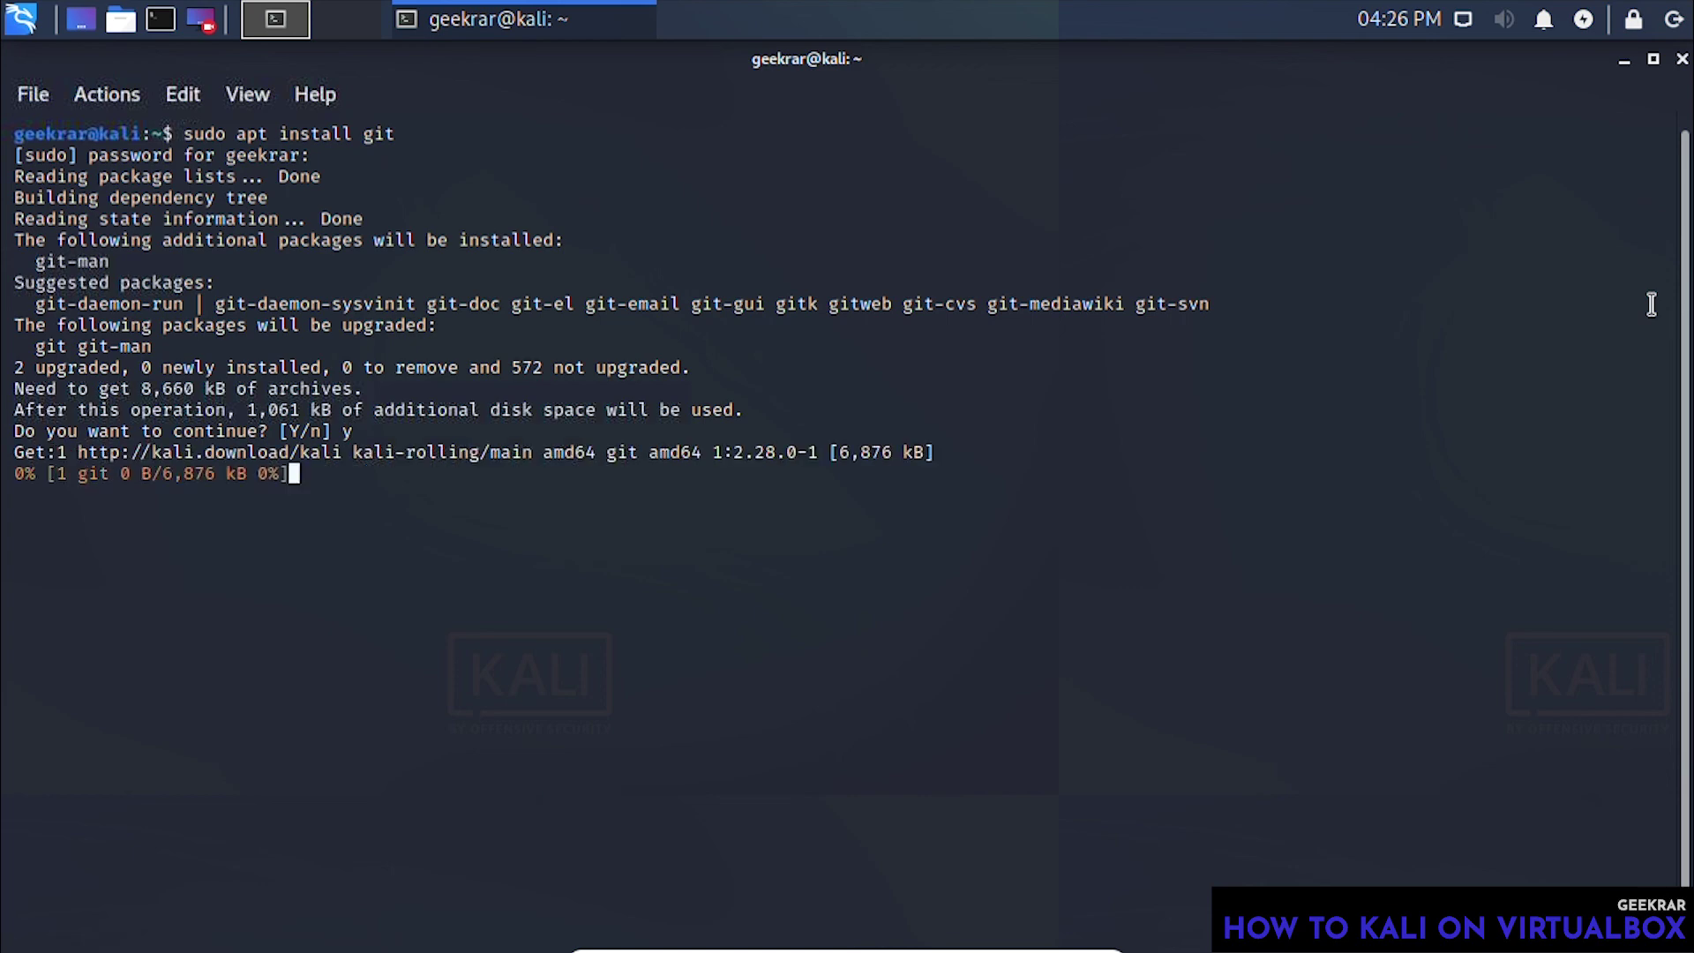